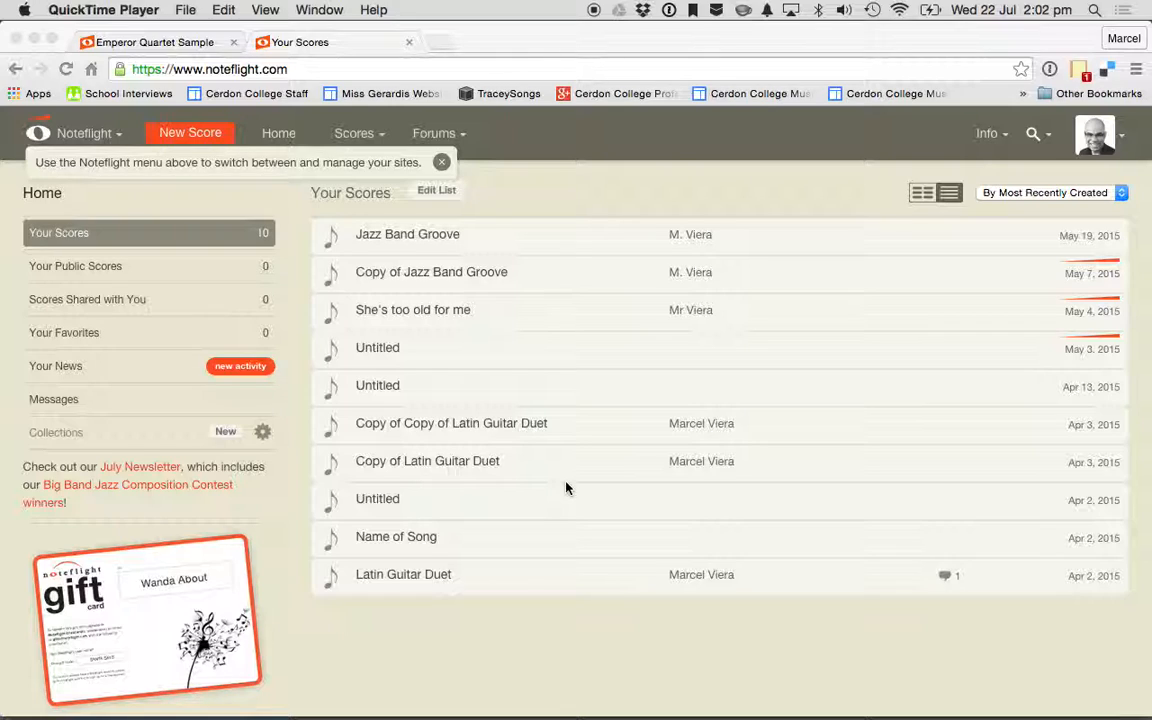
# Dismiss the site menu hint and create a new score from the Piano template
pyautogui.click(445, 168)
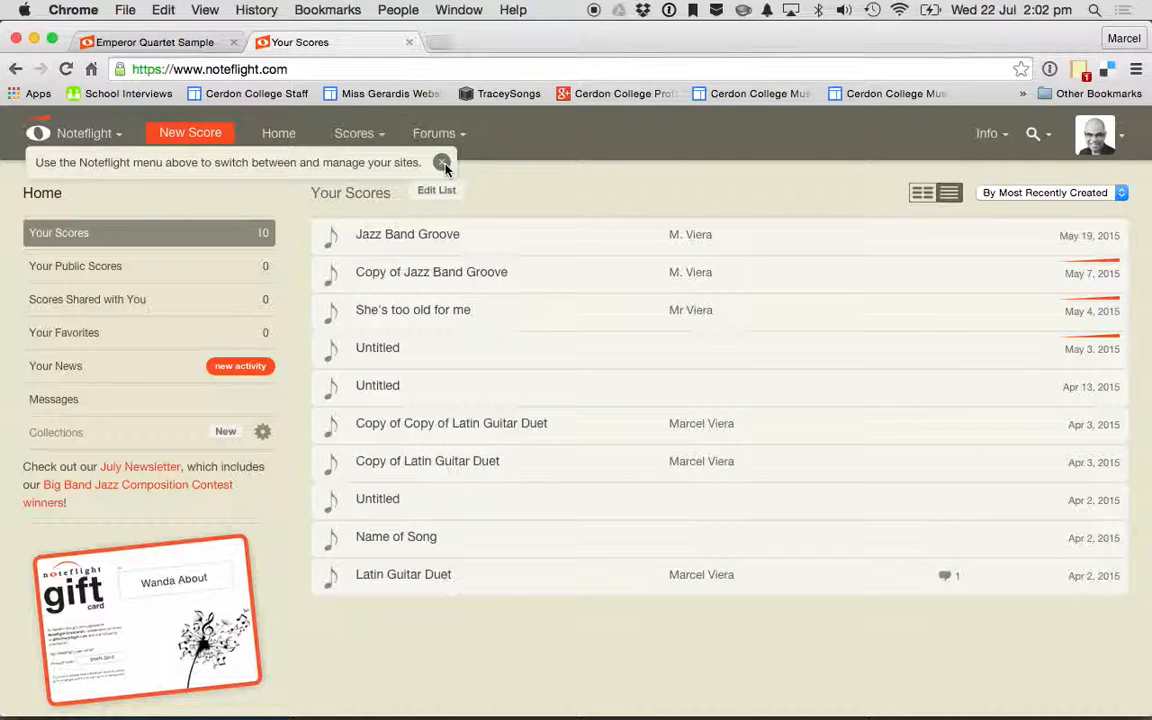
pyautogui.click(442, 164)
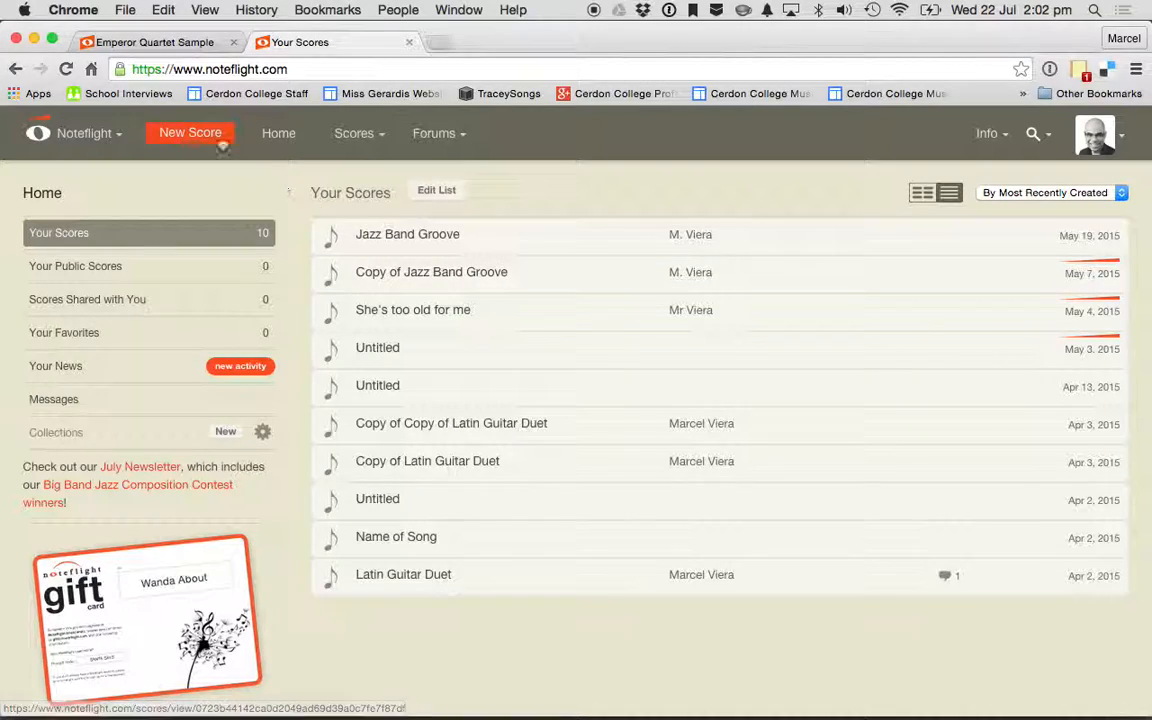
pyautogui.click(197, 135)
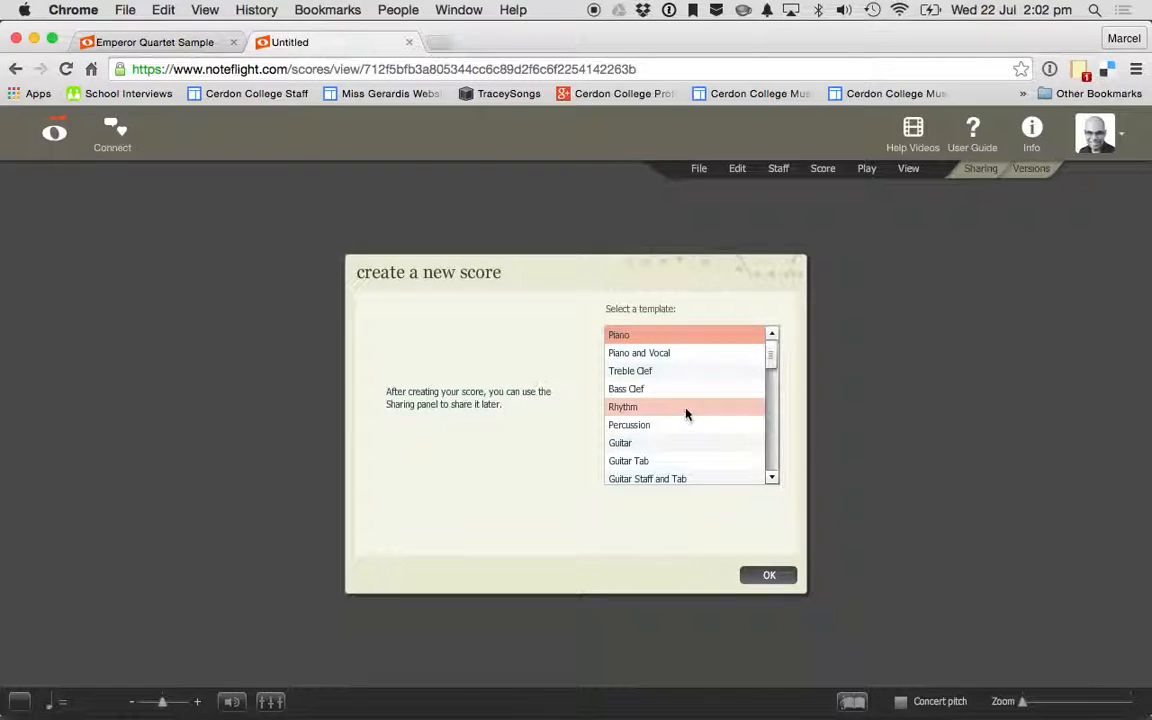
pyautogui.moveTo(773, 358)
pyautogui.mouseDown()
pyautogui.moveTo(774, 478)
pyautogui.moveTo(779, 352)
pyautogui.mouseUp()
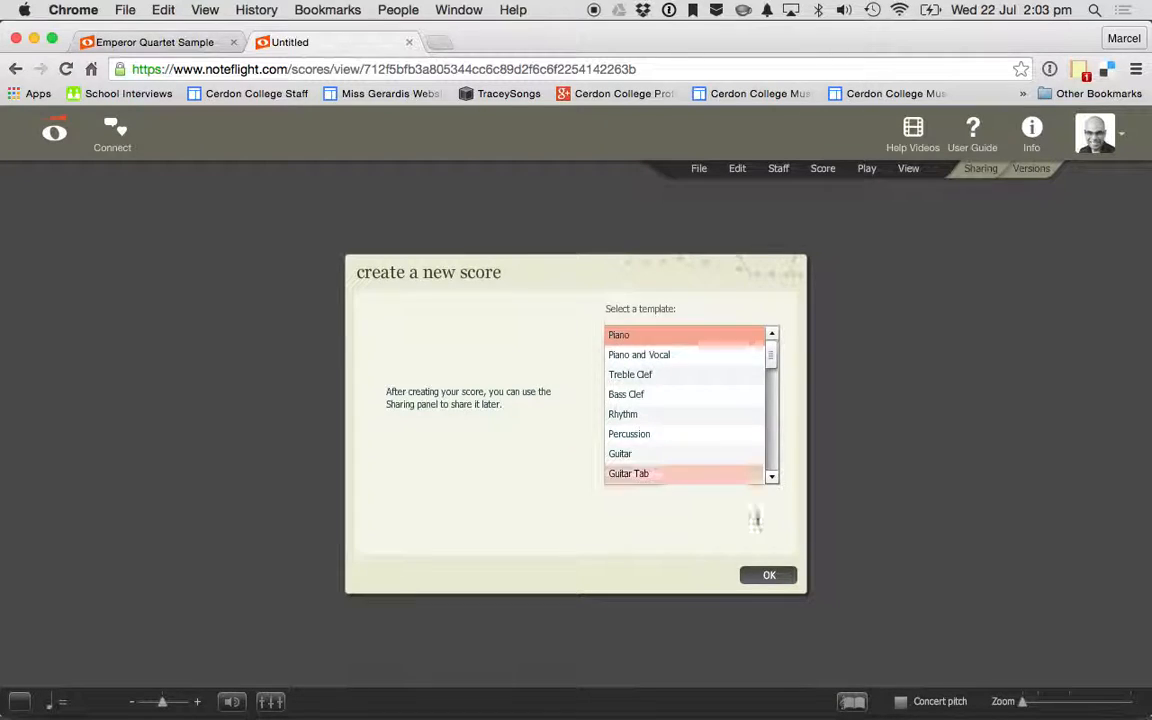
pyautogui.click(769, 575)
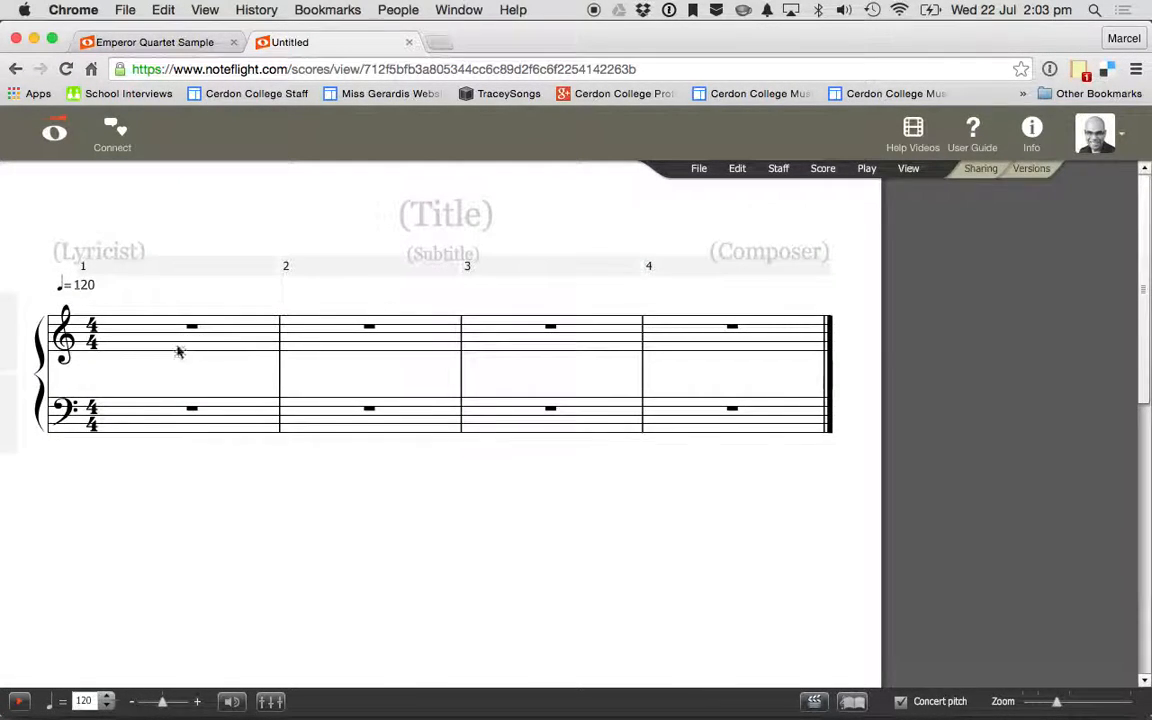
pyautogui.click(147, 339)
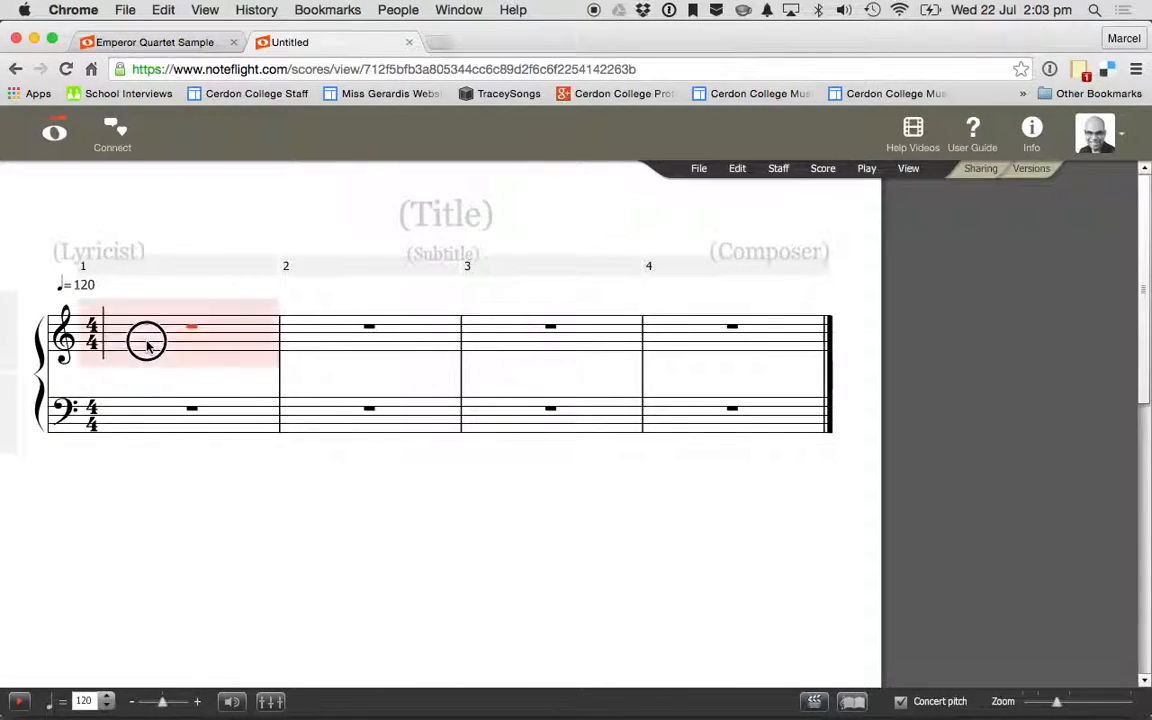
pyautogui.click(435, 456)
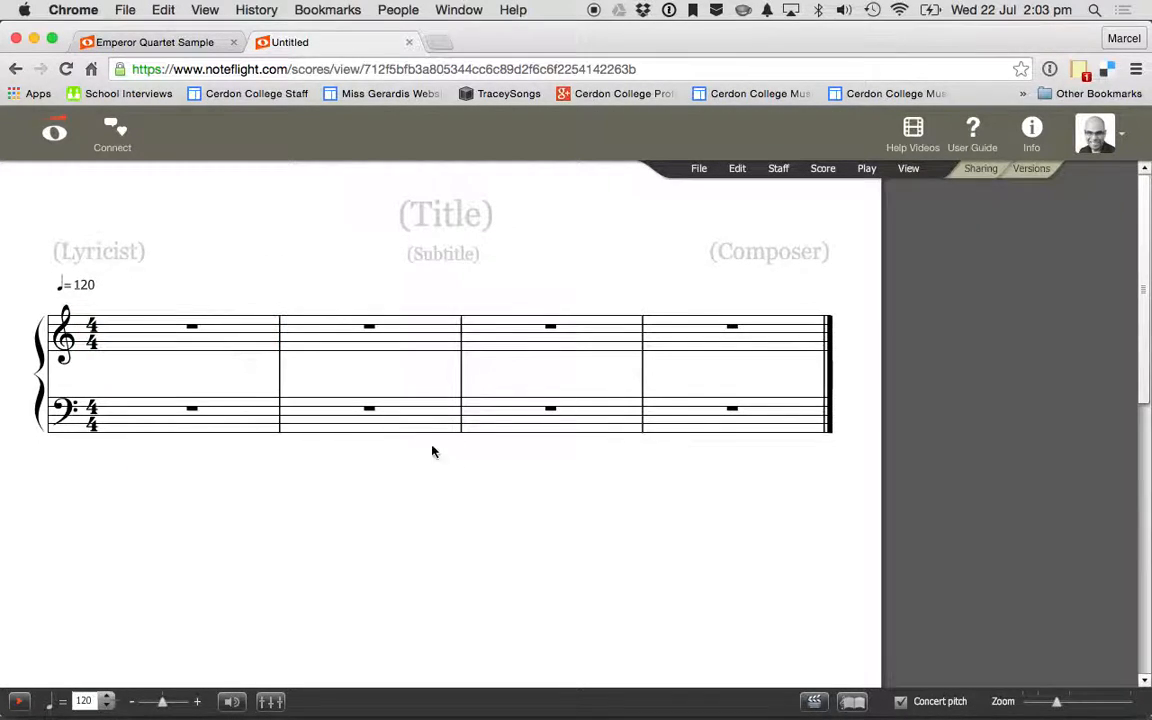
pyautogui.click(779, 170)
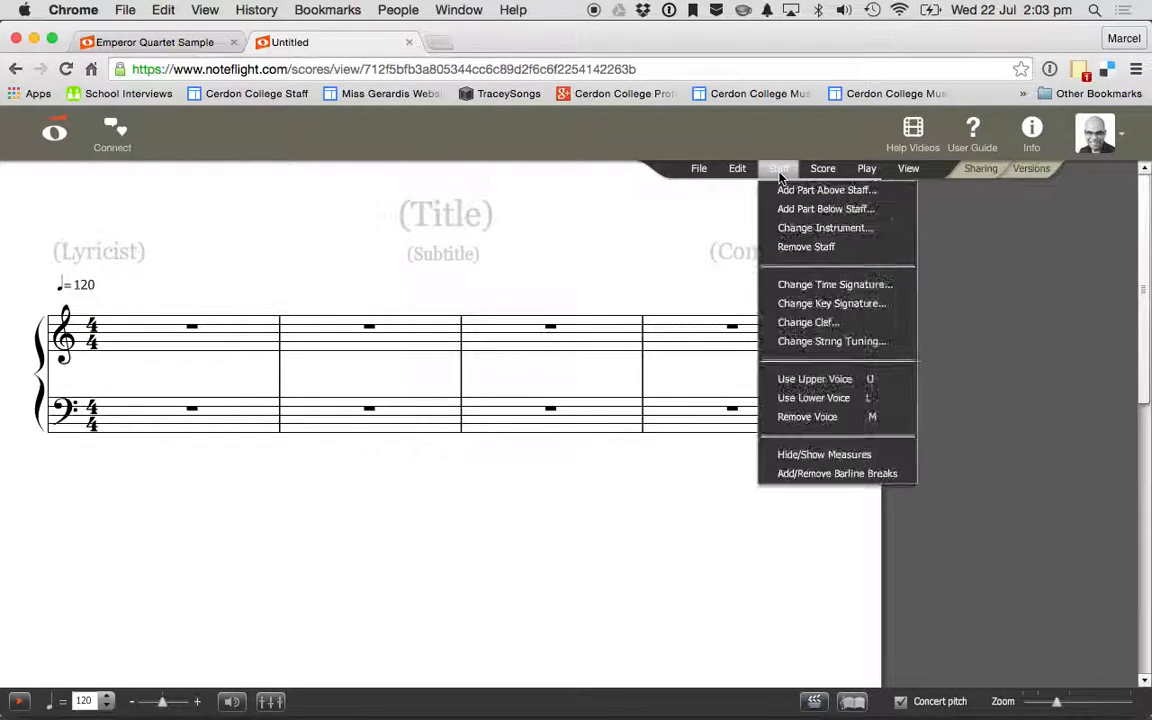
pyautogui.click(818, 228)
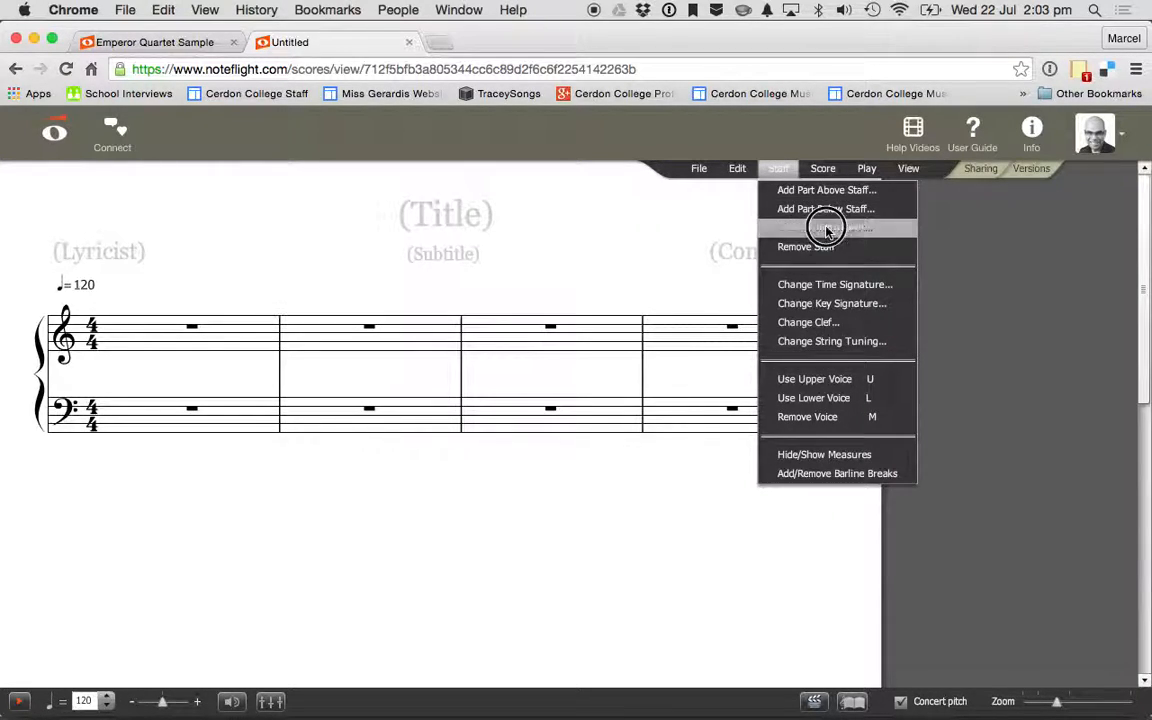
pyautogui.click(577, 471)
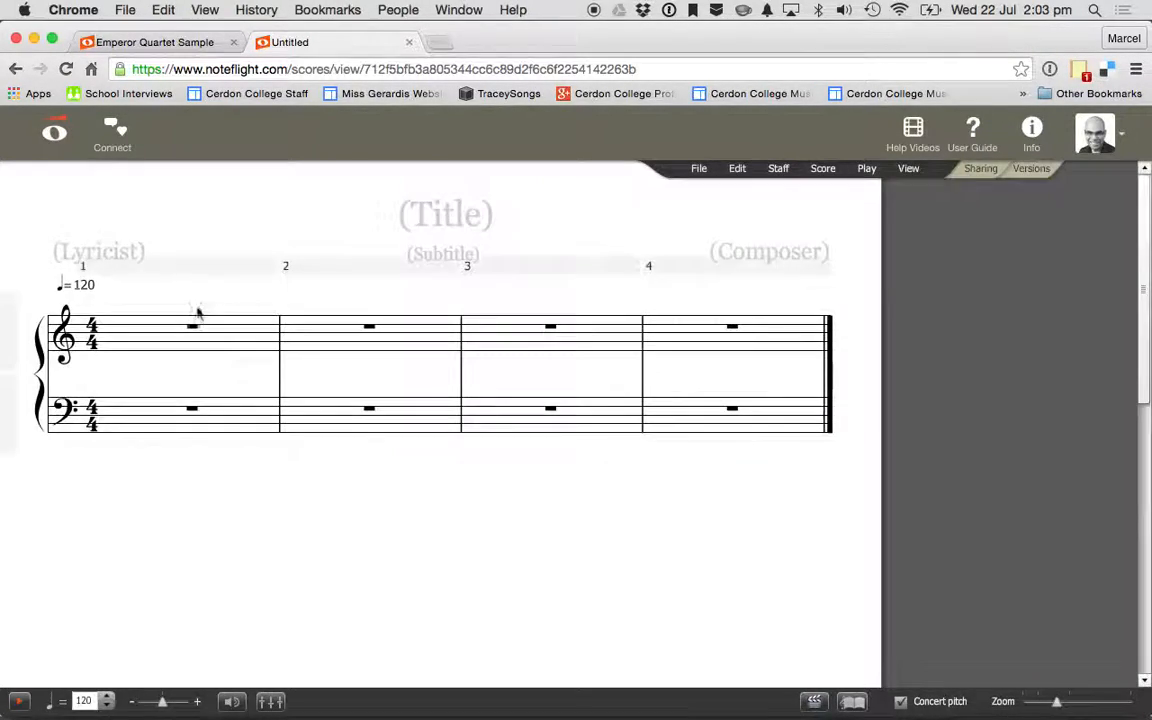
# Select the whole treble staff and choose Violin (solo) from the bowed strings as its new instrument
pyautogui.click(130, 340)
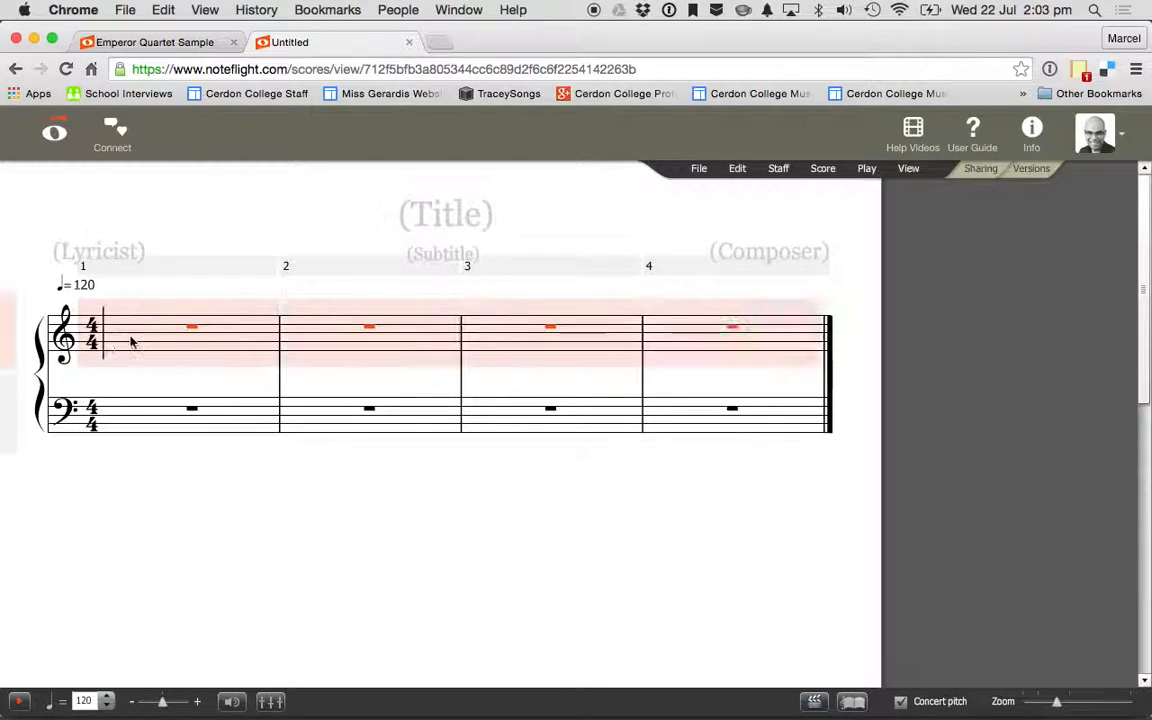
pyautogui.click(781, 172)
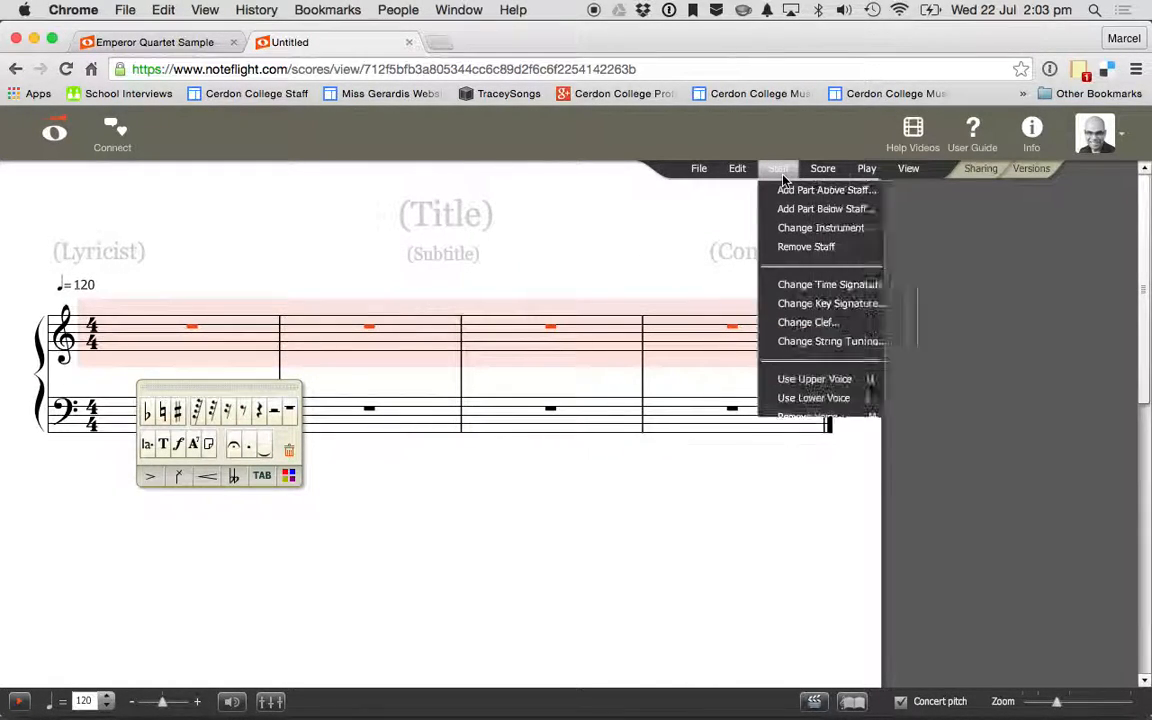
pyautogui.click(798, 236)
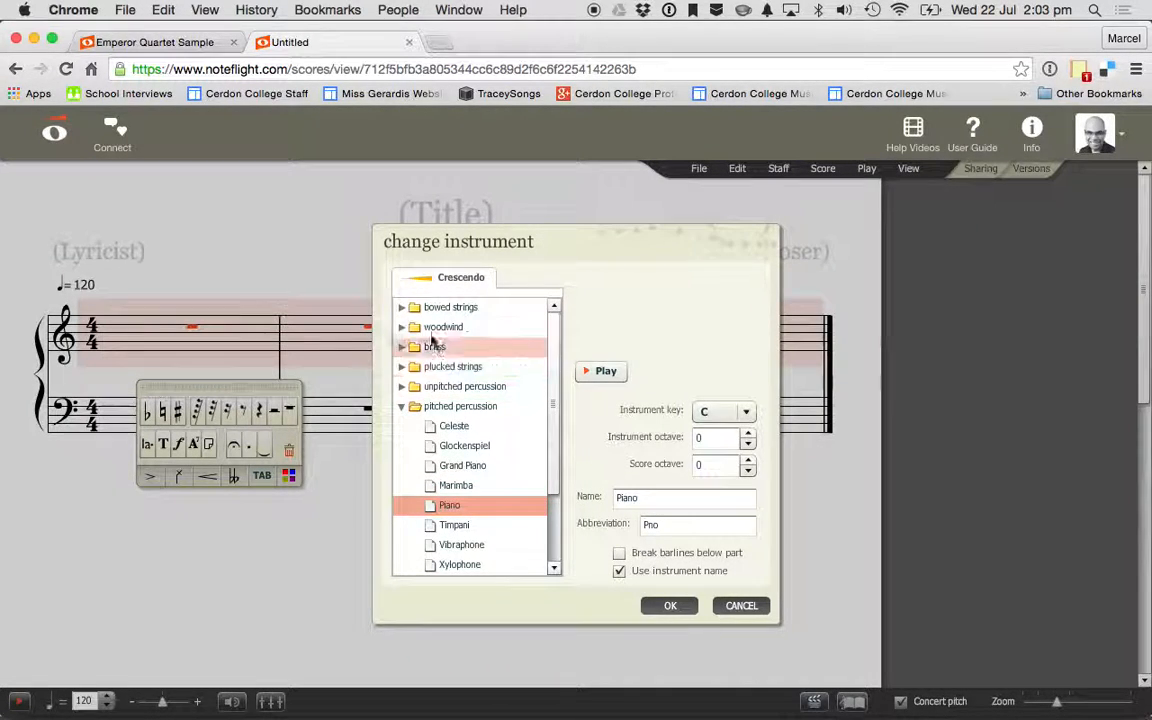
pyautogui.click(403, 307)
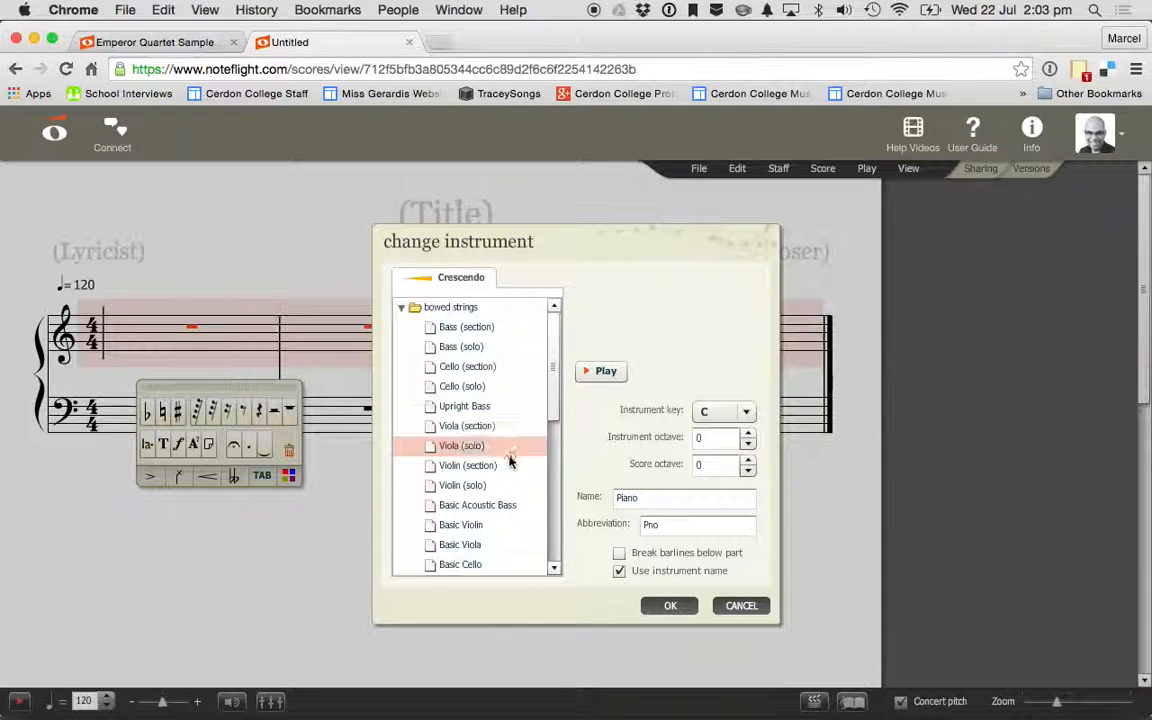
pyautogui.click(443, 486)
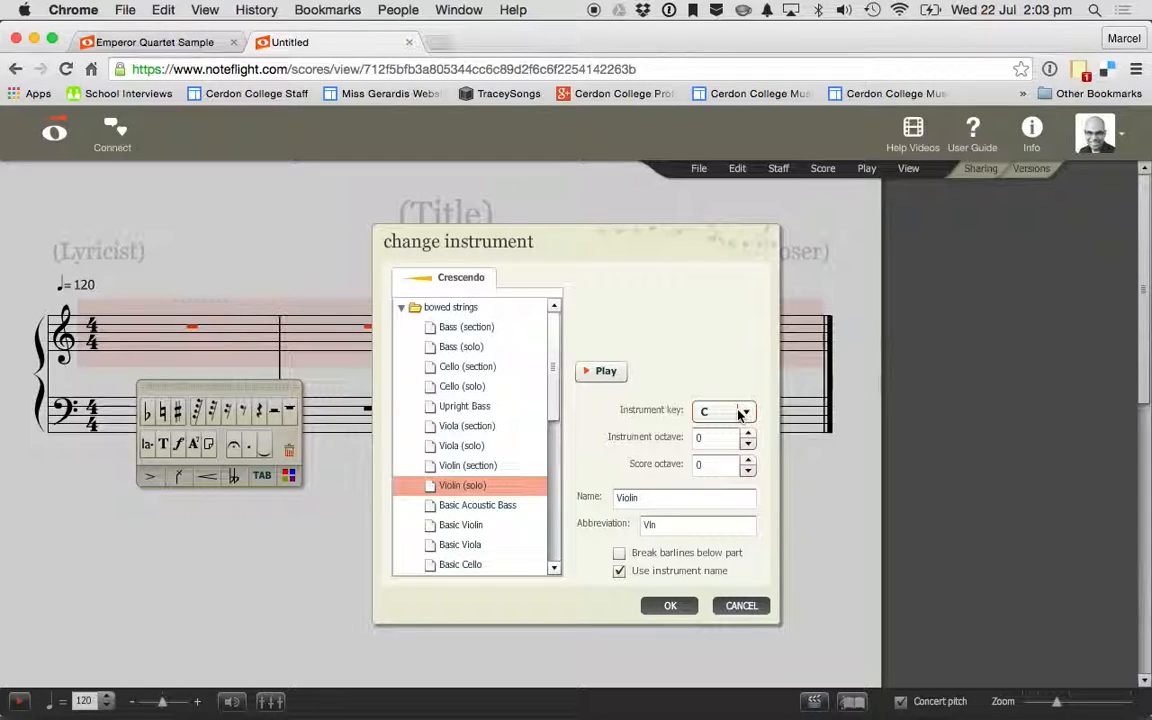
# Check the violin part in the Word composition document, set the instrument key to G and apply the instrument change
pyautogui.press('super+Tab')
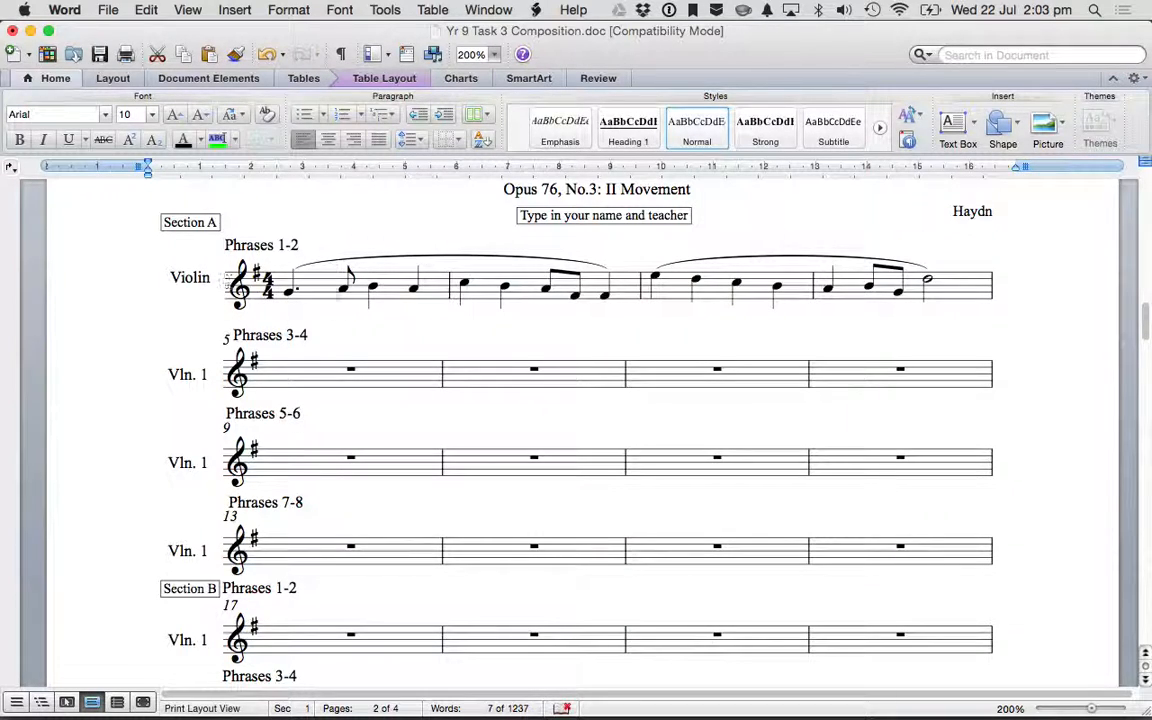
pyautogui.press('super+Tab')
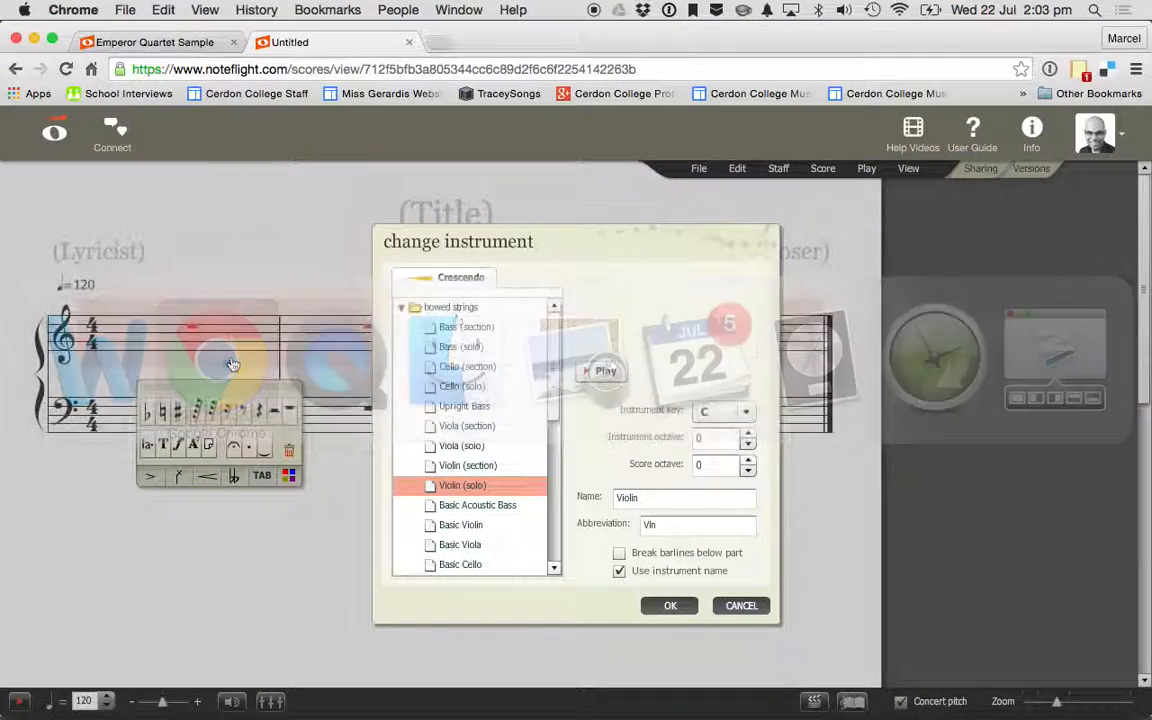
pyautogui.click(746, 412)
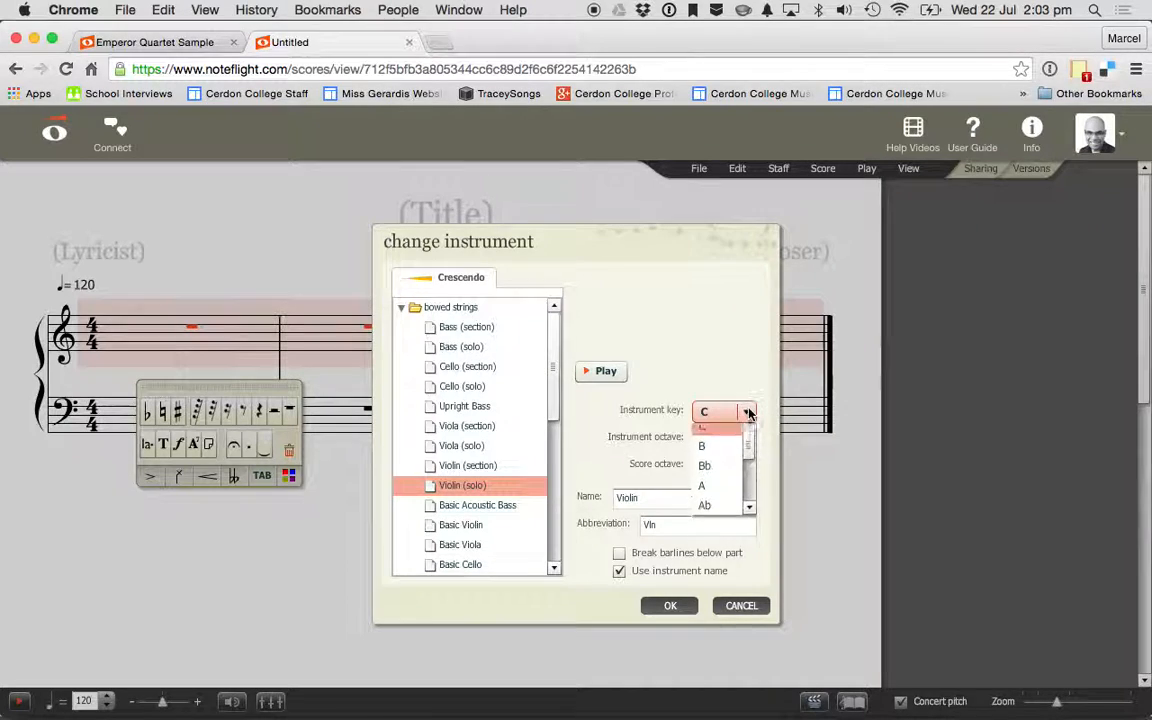
pyautogui.moveTo(751, 442); pyautogui.dragTo(751, 463)
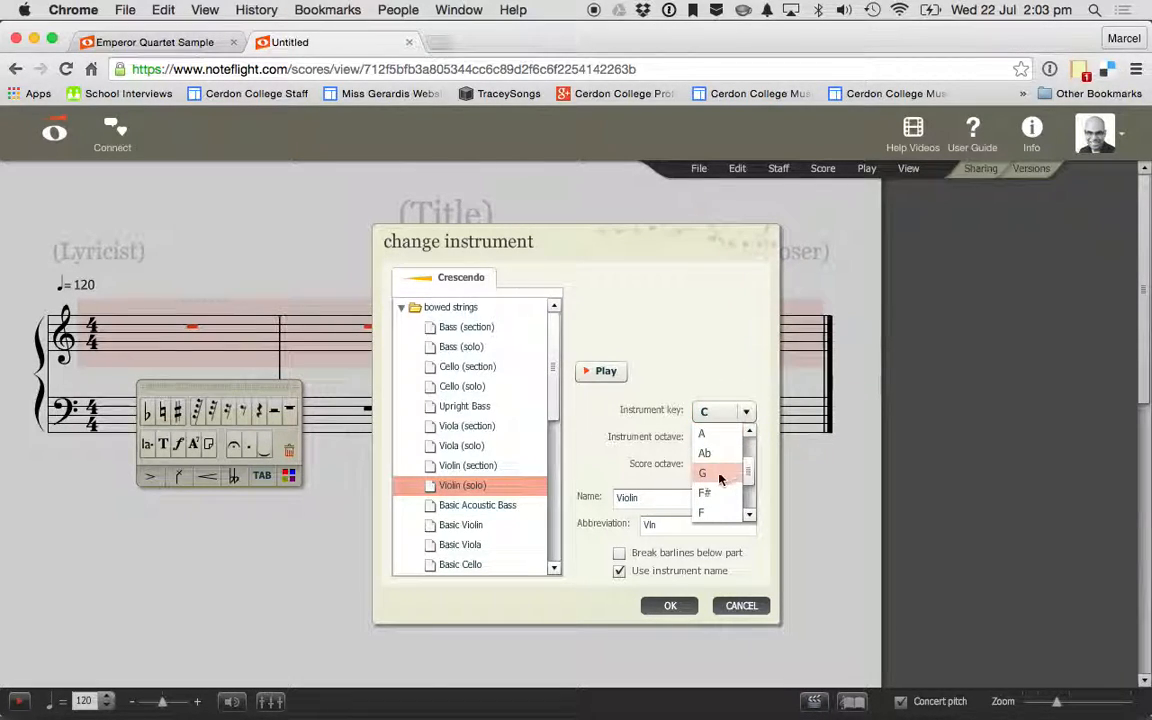
pyautogui.click(721, 472)
pyautogui.click(670, 606)
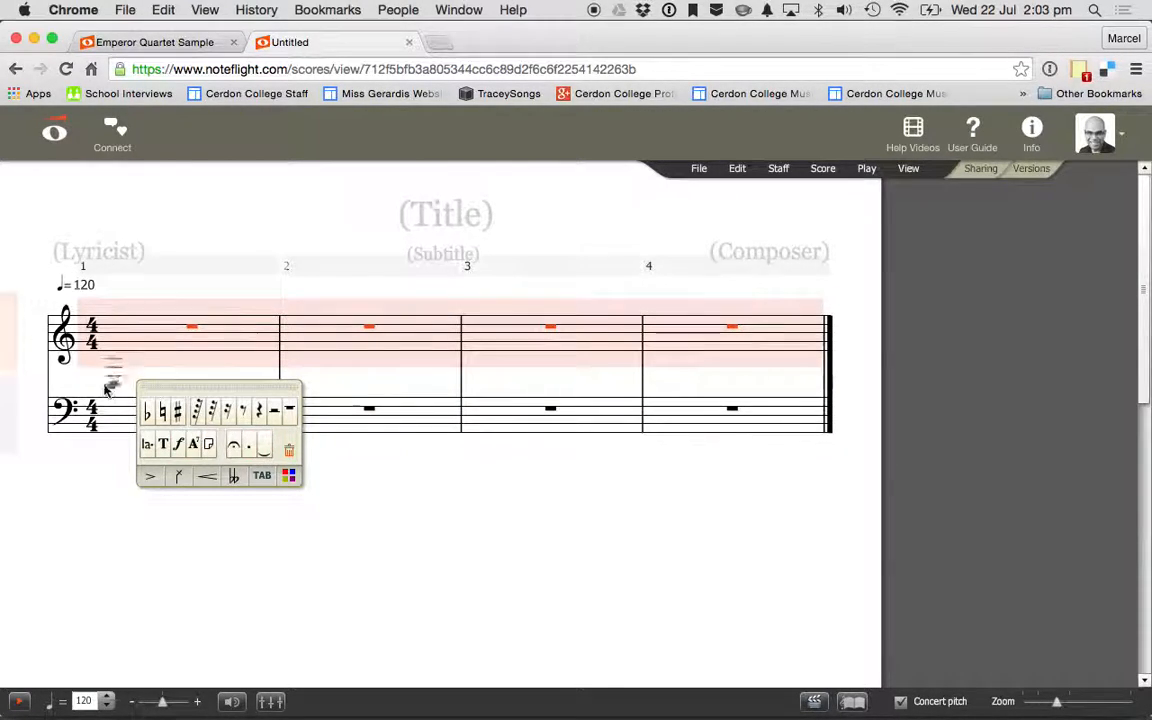
# Remove the bass clef staff from the score, leaving only the violin staff
pyautogui.click(108, 352)
pyautogui.click(140, 416)
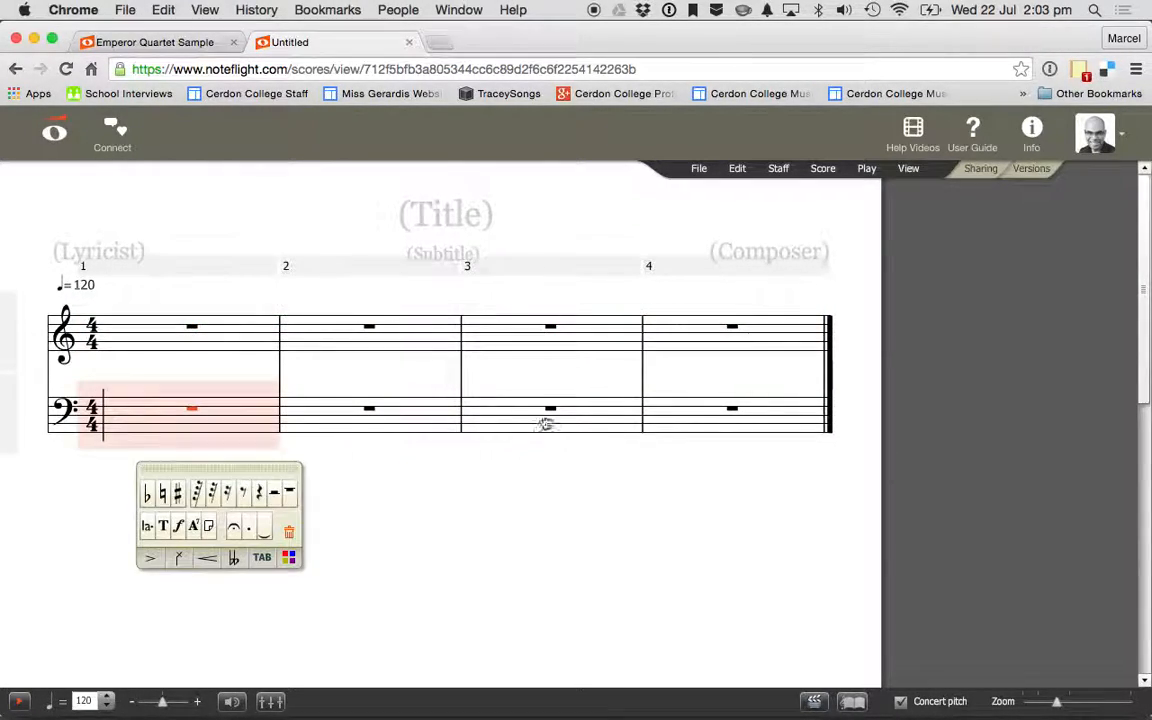
pyautogui.keyDown('shift'); pyautogui.click(747, 409); pyautogui.keyUp('shift')
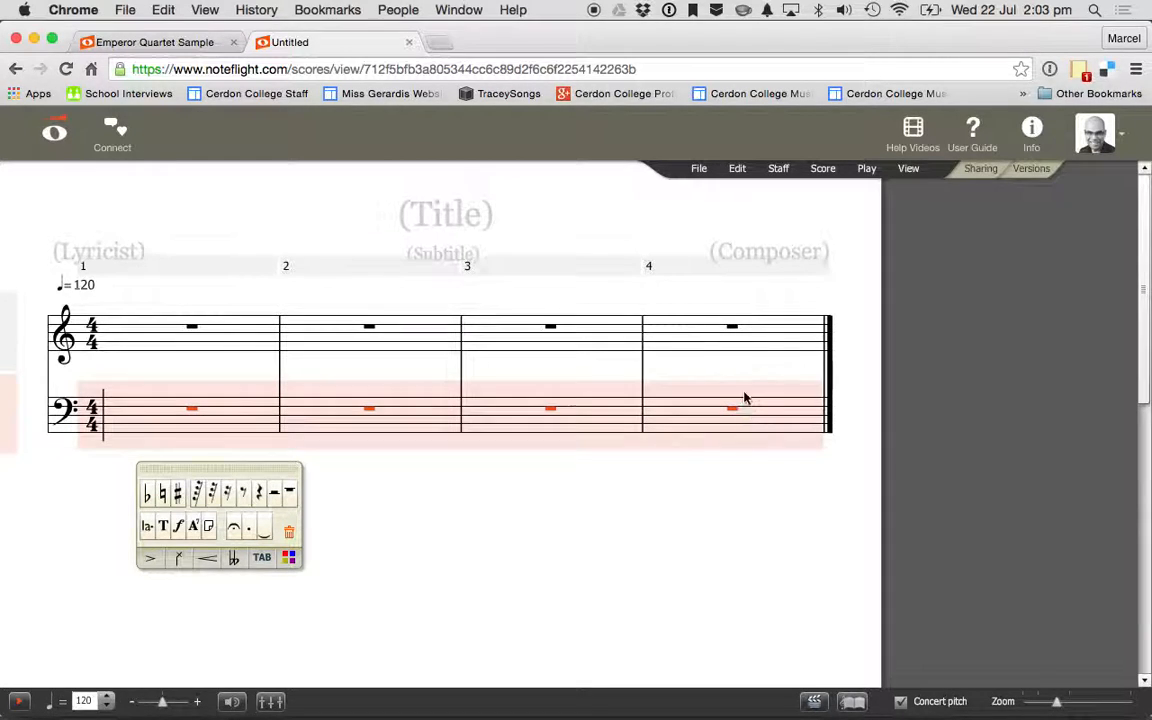
pyautogui.click(779, 170)
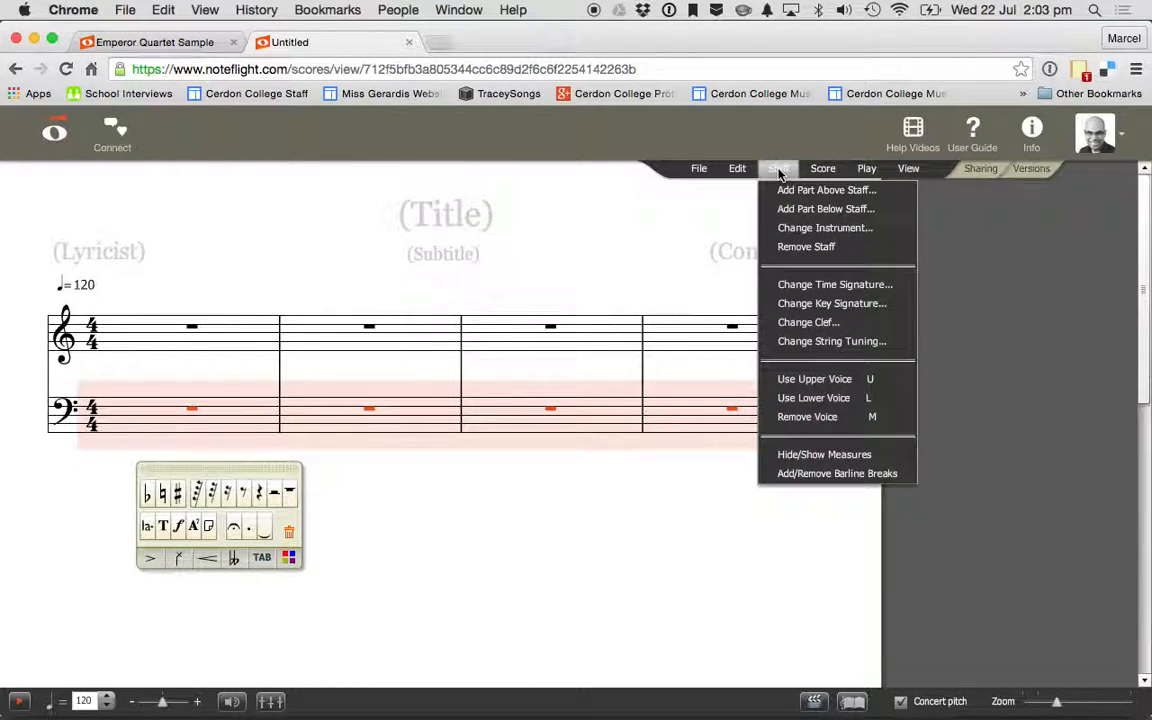
pyautogui.click(795, 246)
pyautogui.click(185, 350)
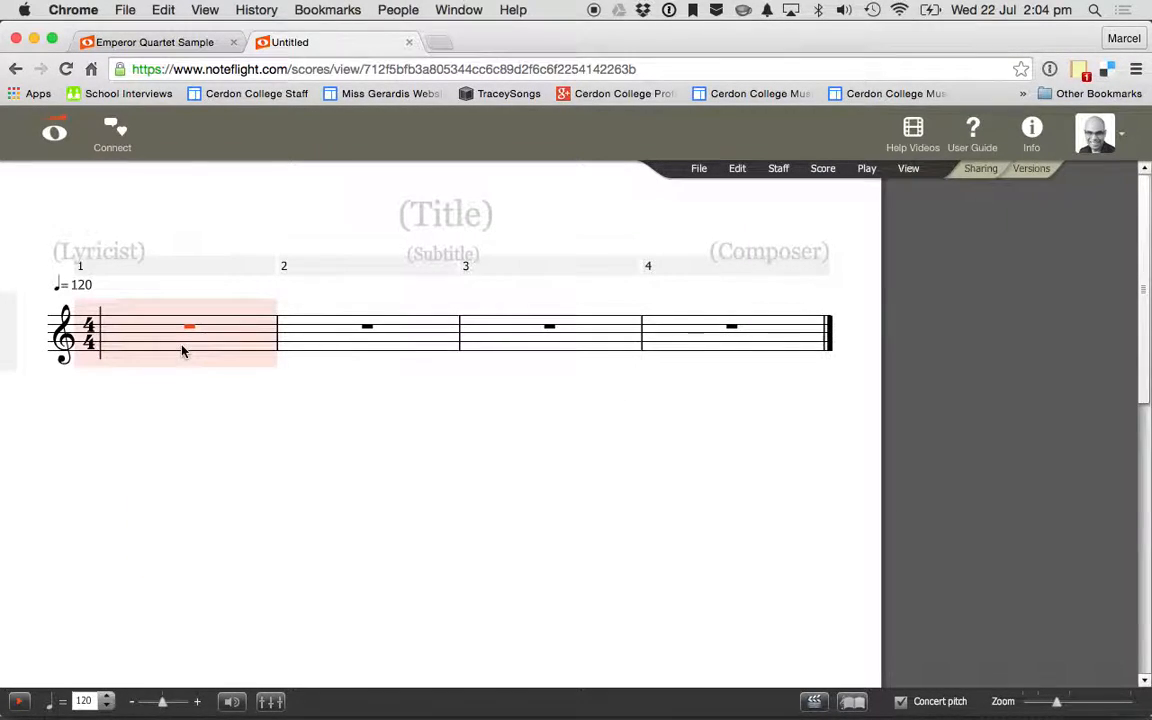
pyautogui.press('e')
pyautogui.press('e')
pyautogui.press('e')
pyautogui.press('f')
pyautogui.press('g')
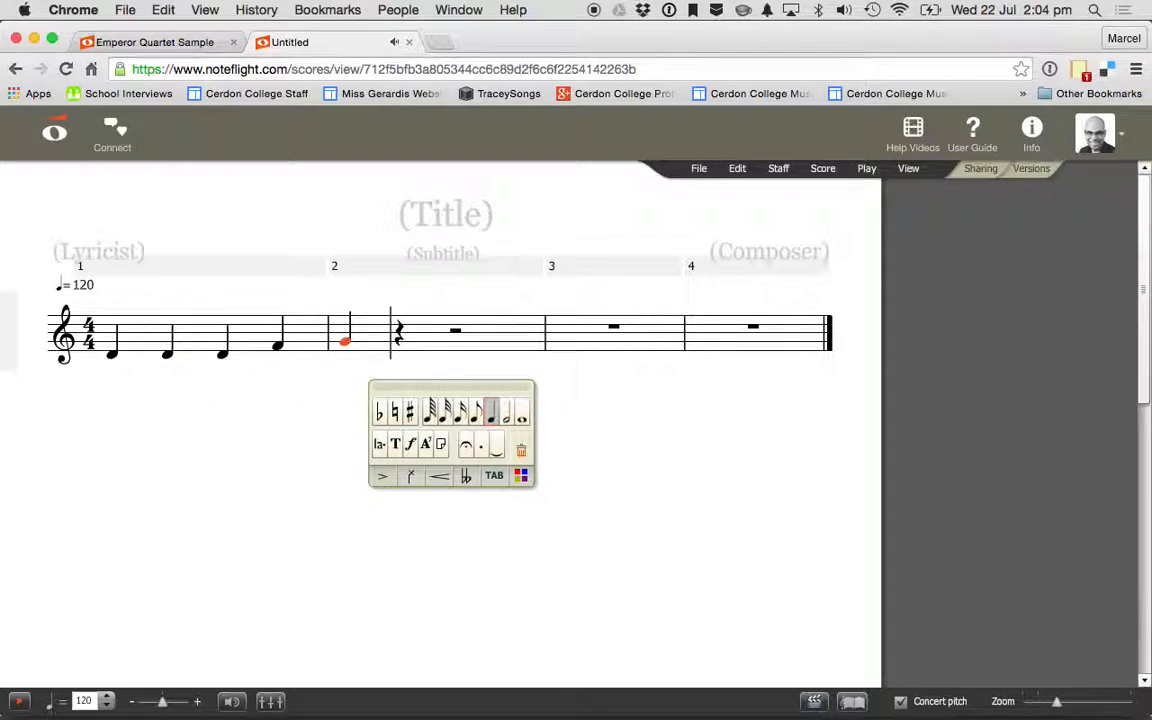
pyautogui.click(206, 342)
pyautogui.press('Delete')
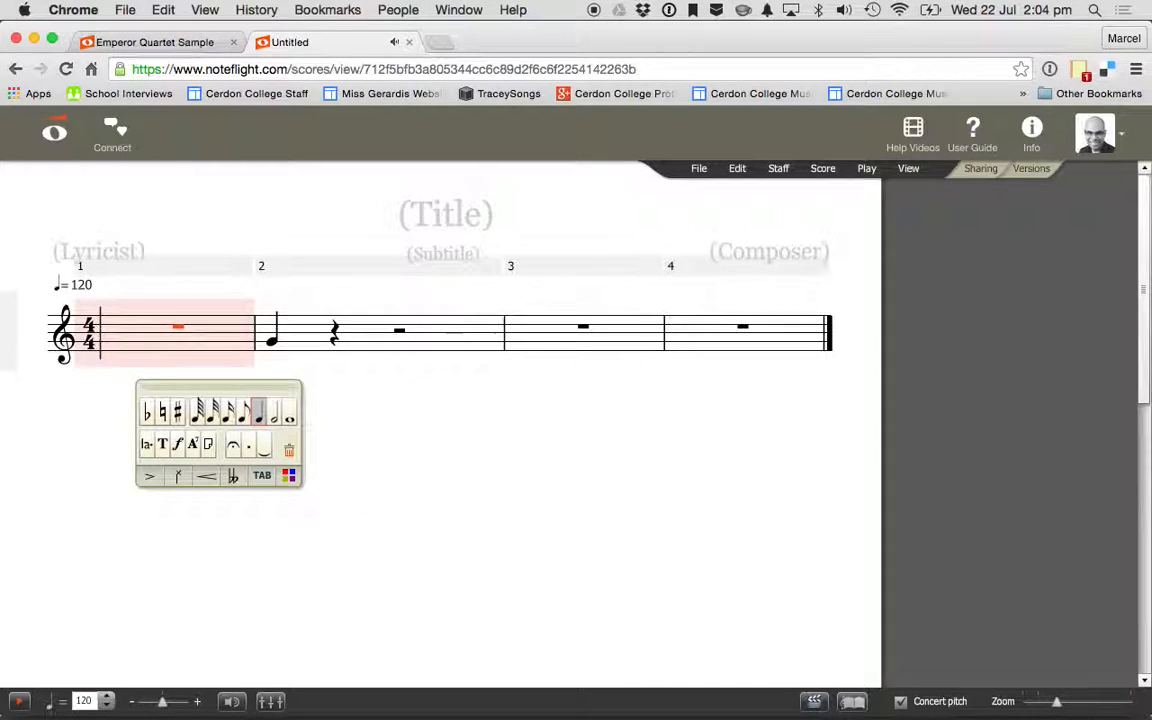
pyautogui.click(314, 348)
pyautogui.press('Delete')
pyautogui.click(206, 373)
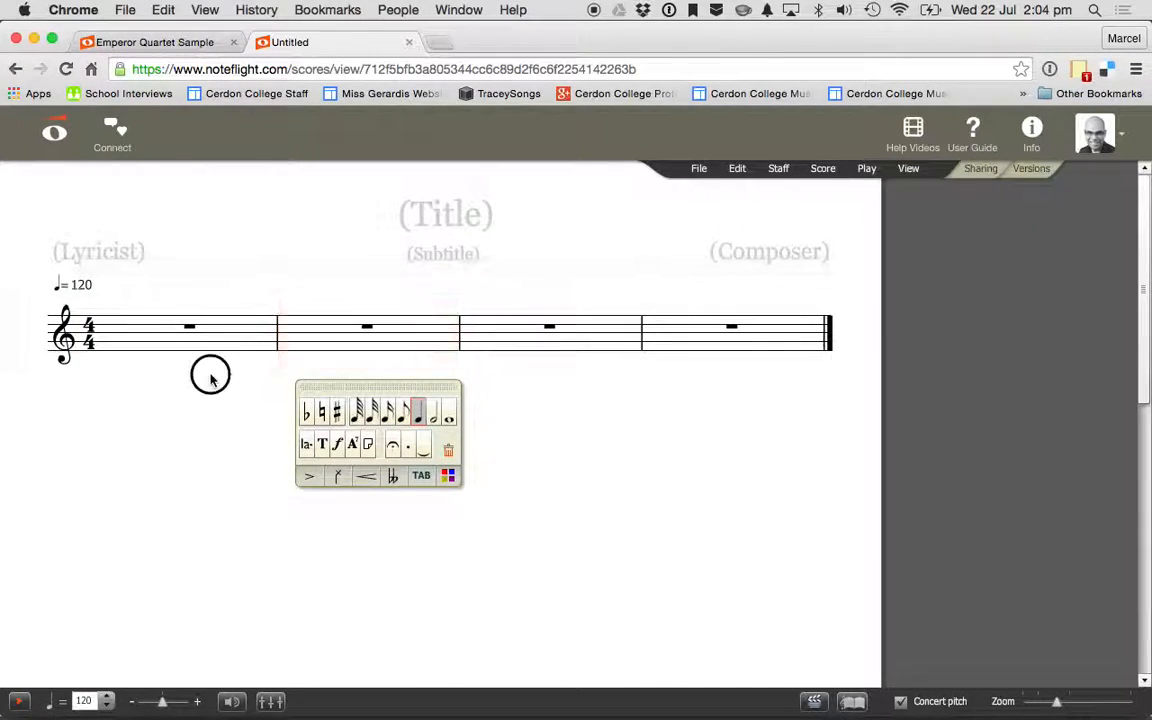
# Change the key signature of the whole violin staff to G major
pyautogui.click(112, 320)
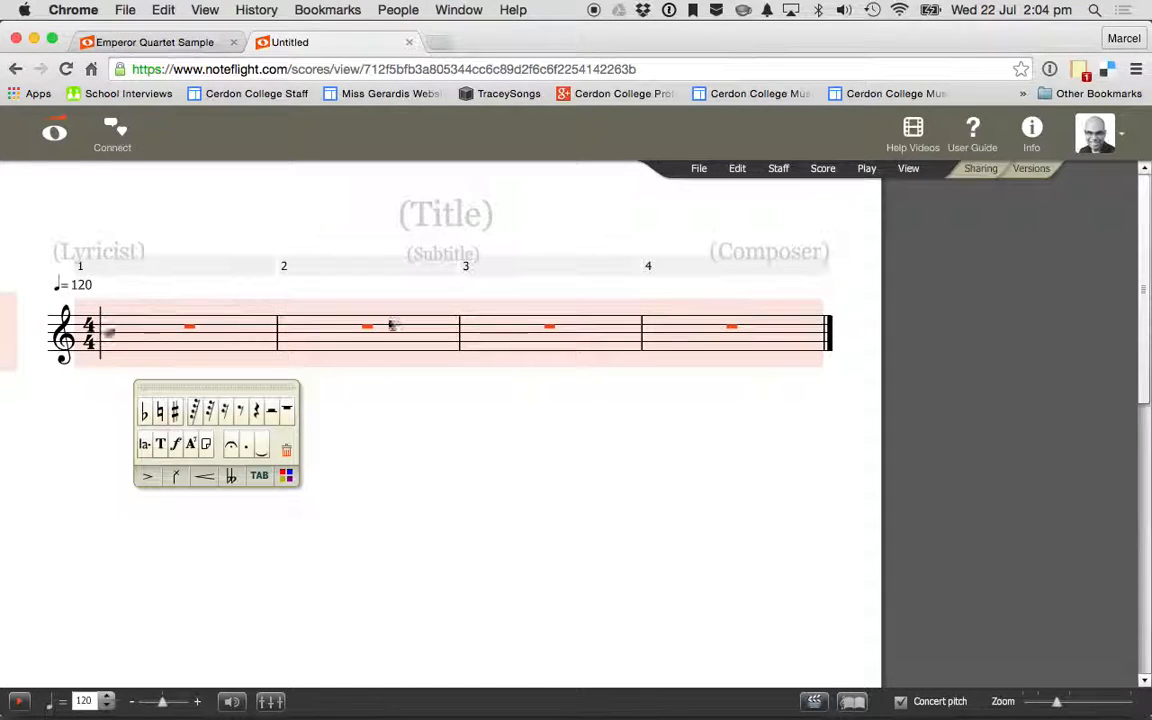
pyautogui.click(780, 170)
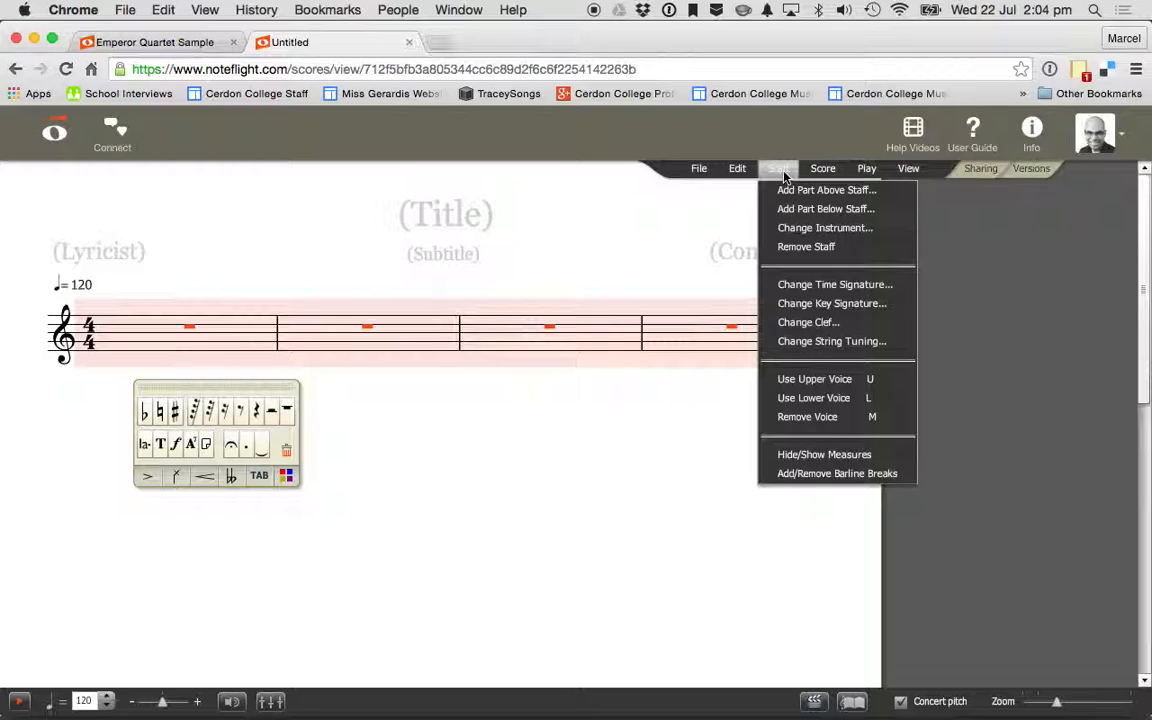
pyautogui.click(800, 303)
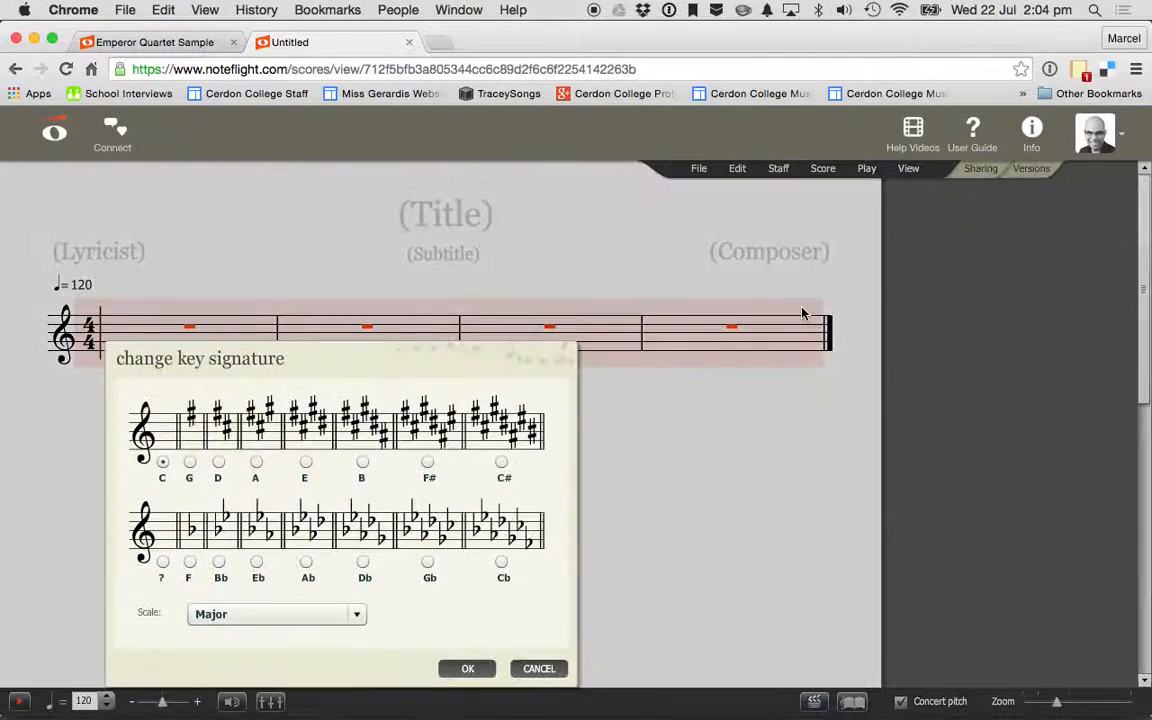
pyautogui.click(190, 460)
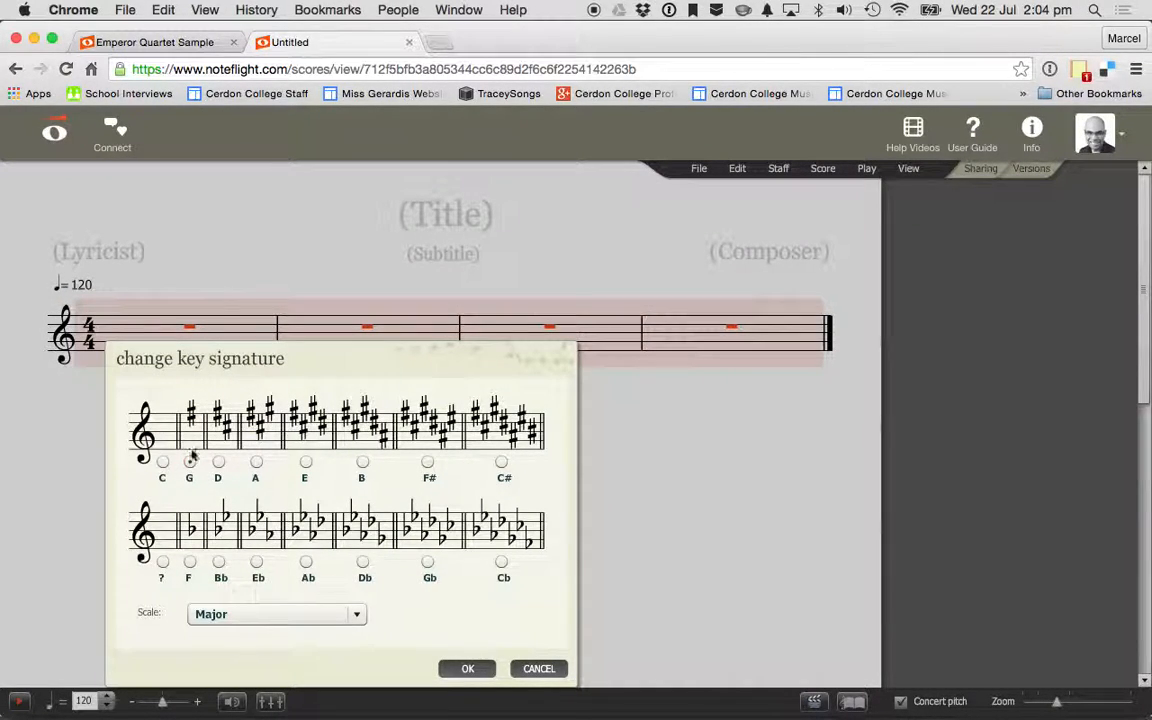
pyautogui.click(472, 668)
pyautogui.click(455, 599)
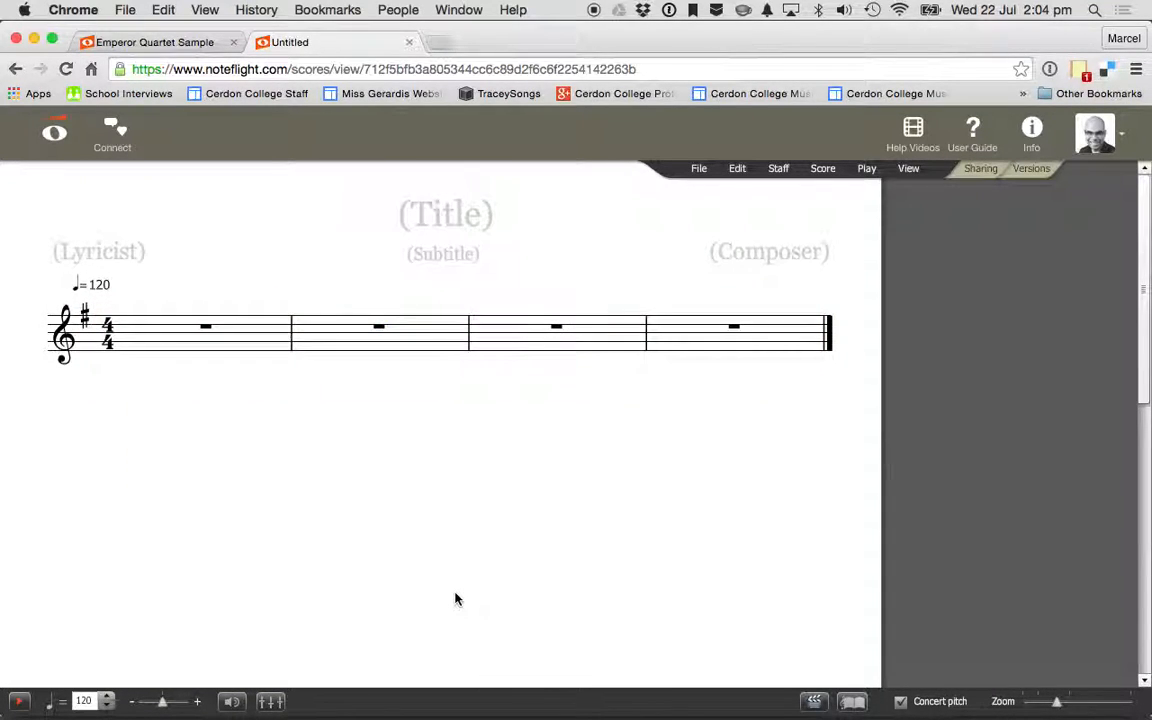
# Check the violin theme in the Word composition document, and select the first four measures of the Emperor Quartet Sample score
pyautogui.press('XF86AudioRaiseVolume')
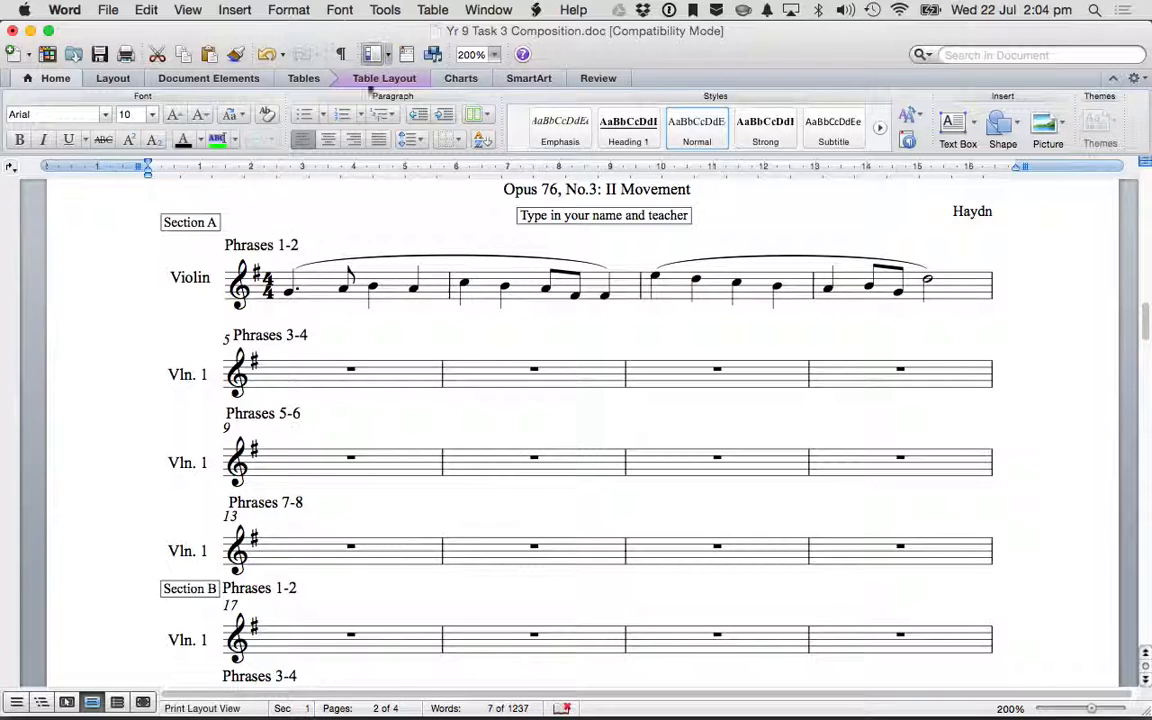
pyautogui.press('super+Tab')
pyautogui.click(183, 45)
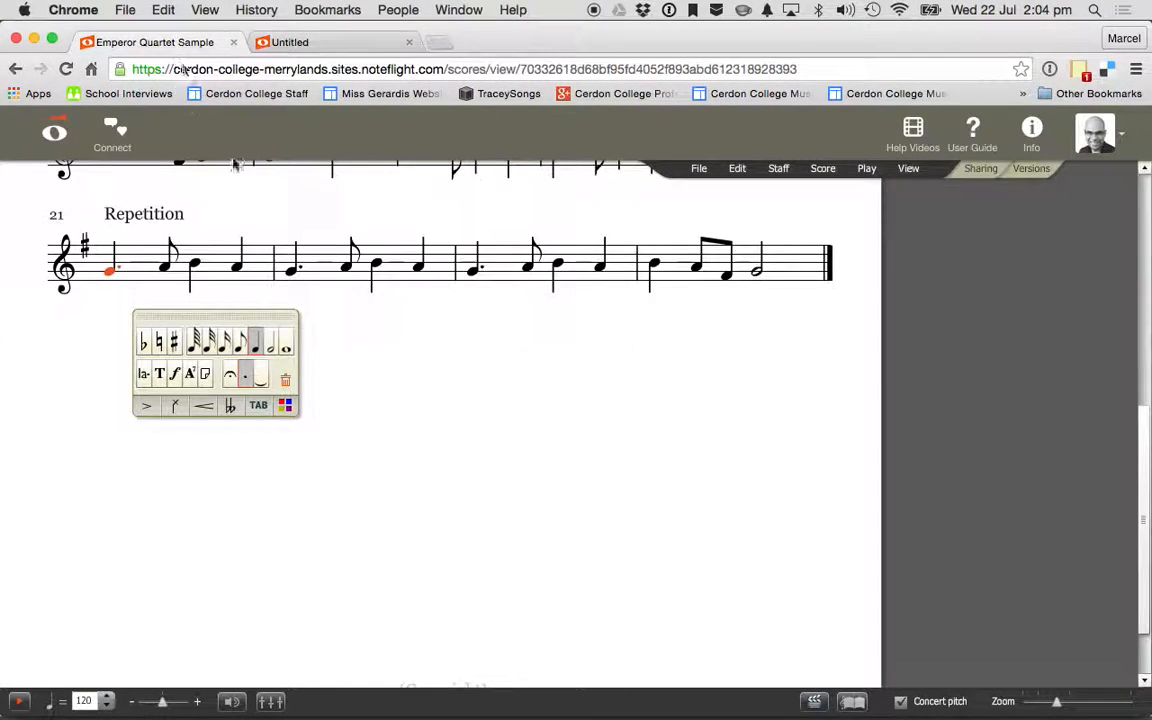
pyautogui.scroll(5, 365, 220)
pyautogui.scroll(6, 365, 224)
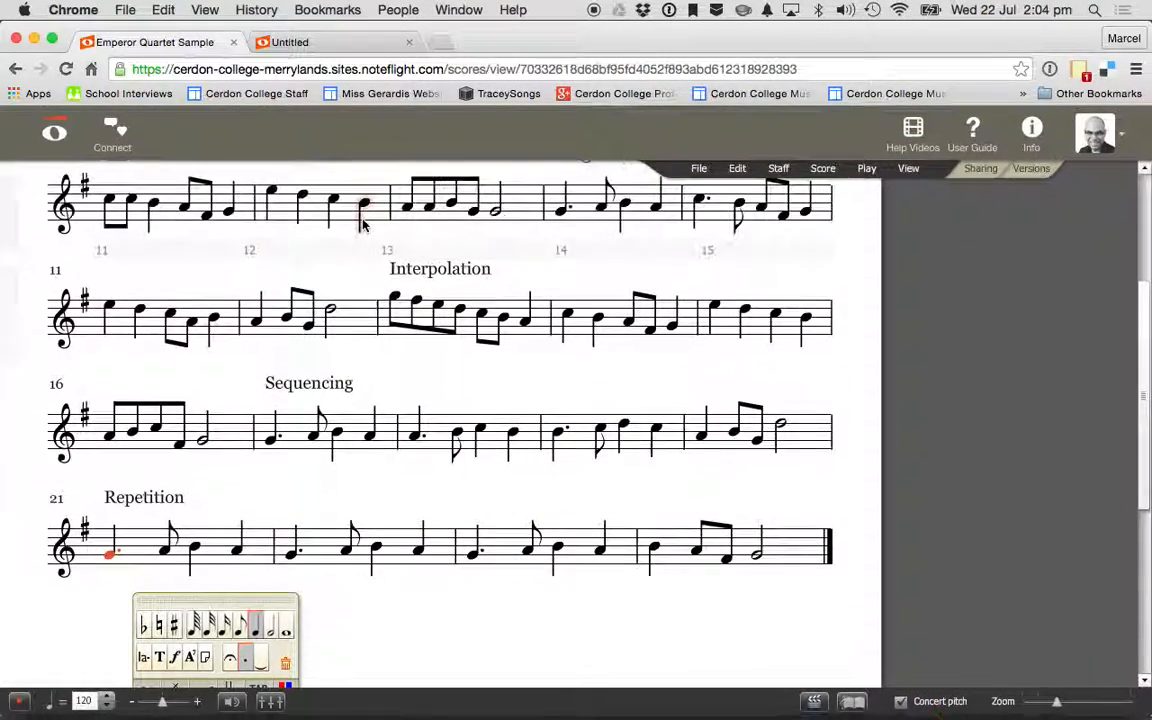
pyautogui.click(152, 322)
pyautogui.keyDown('shift'); pyautogui.click(655, 345); pyautogui.keyUp('shift')
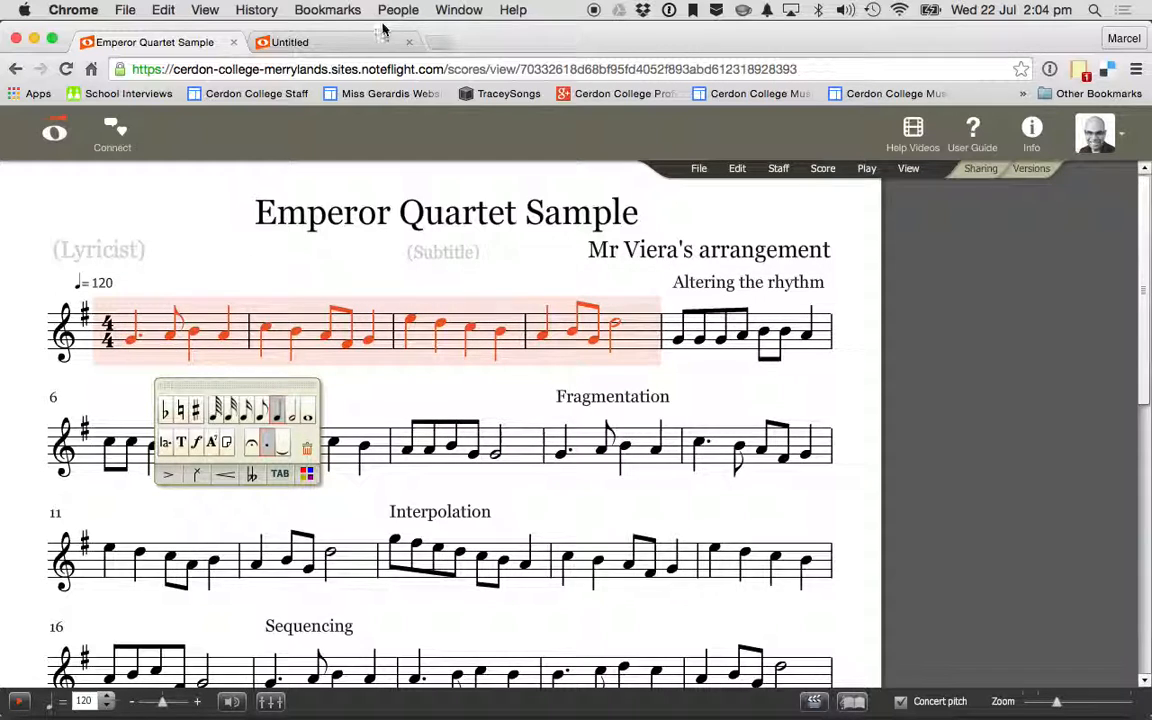
# In the Untitled score, start measure 1 with a dotted quarter-note G followed by an eighth-note A
pyautogui.click(322, 40)
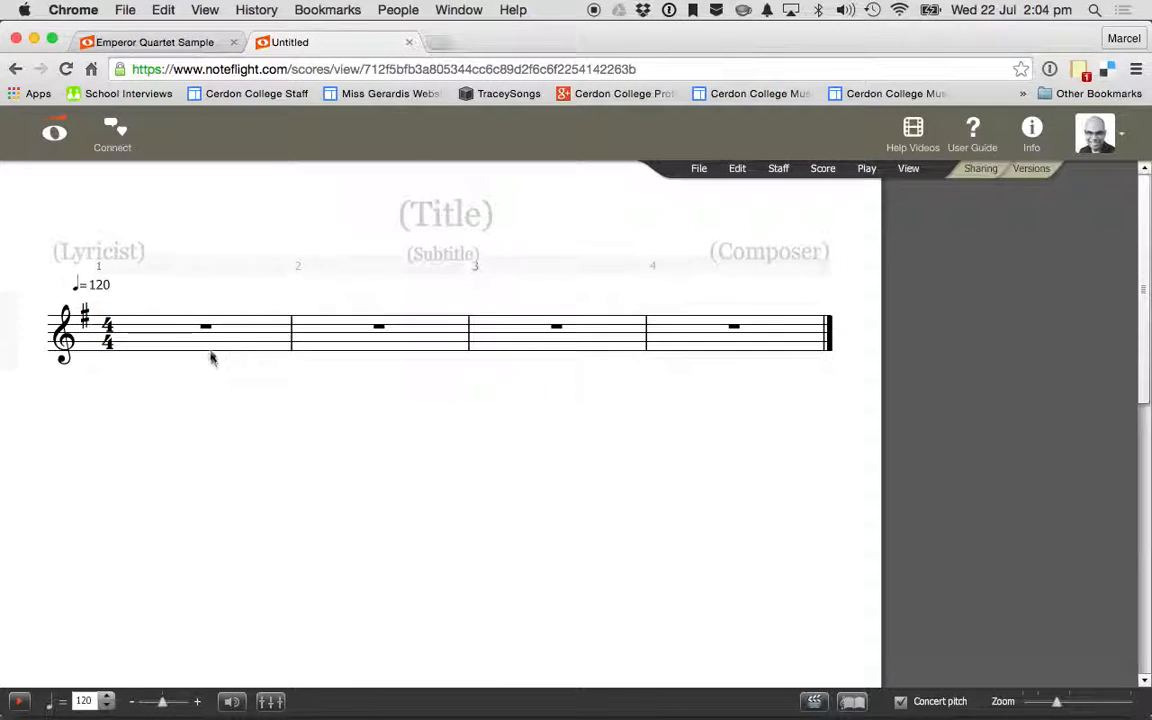
pyautogui.click(168, 345)
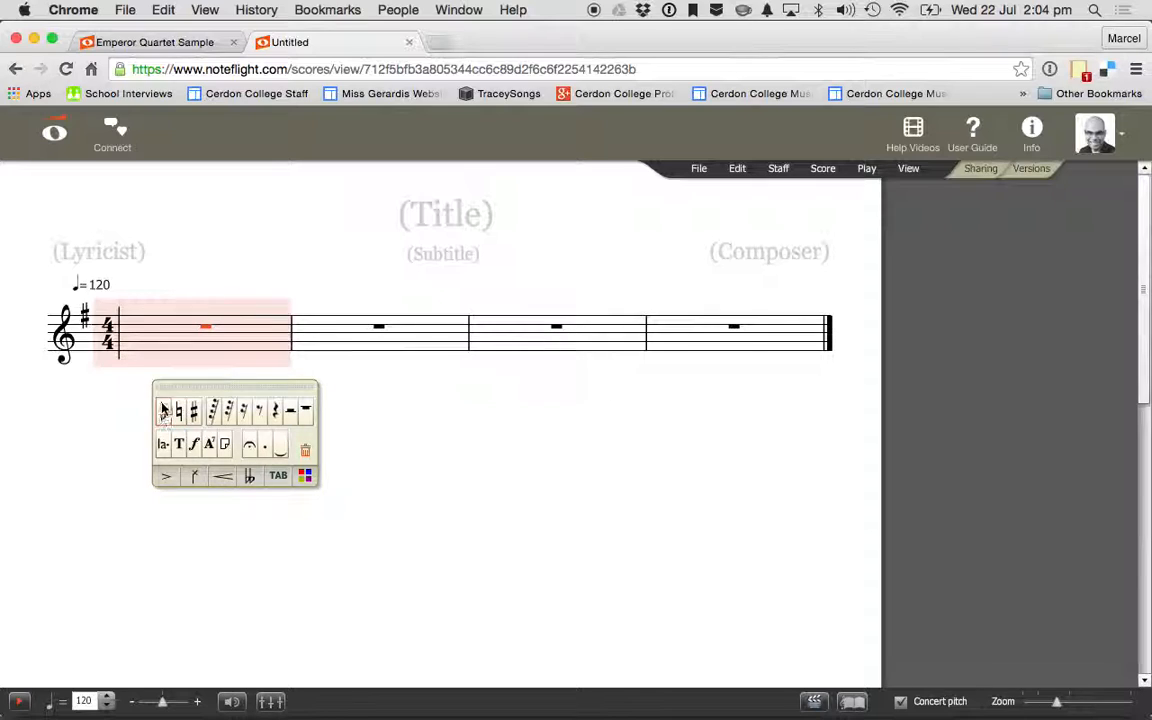
pyautogui.click(144, 345)
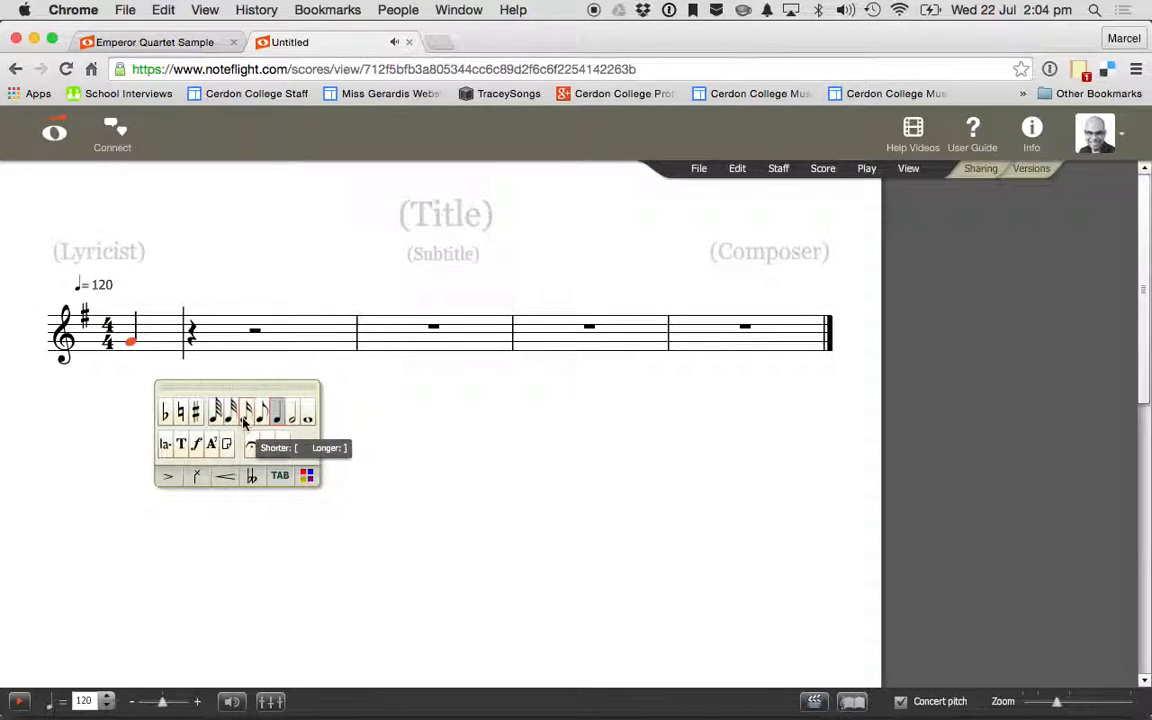
pyautogui.click(270, 450)
pyautogui.press('a')
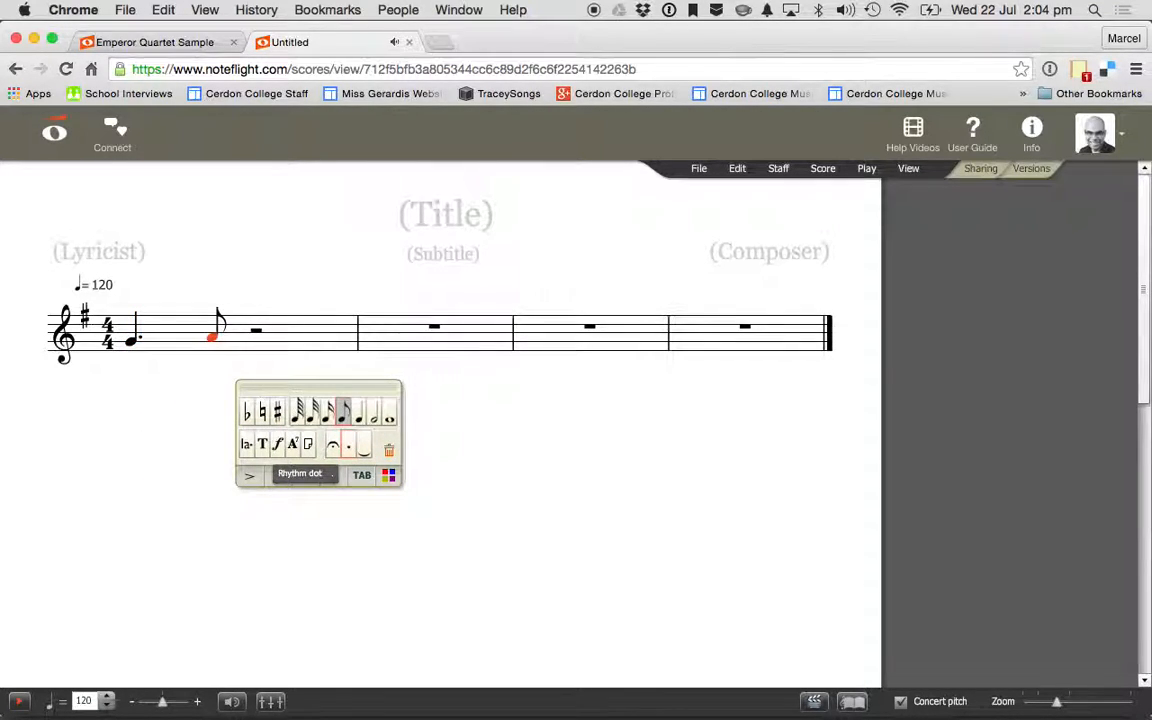
pyautogui.click(358, 412)
pyautogui.press('b')
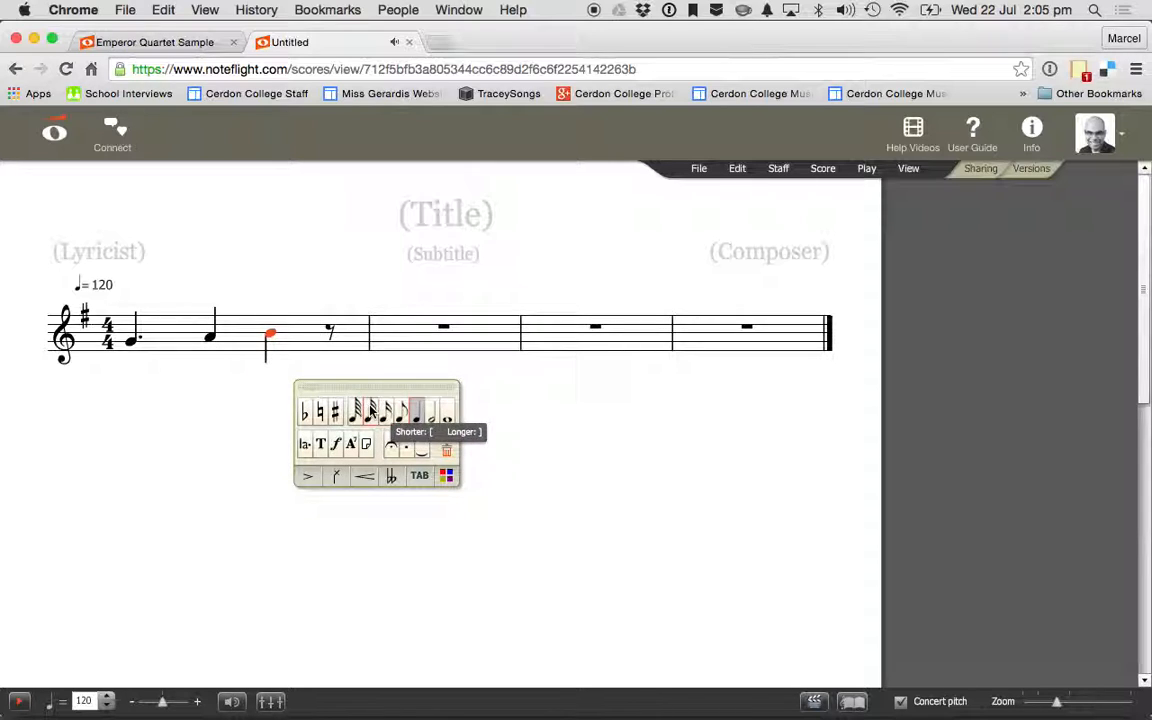
pyautogui.press('a')
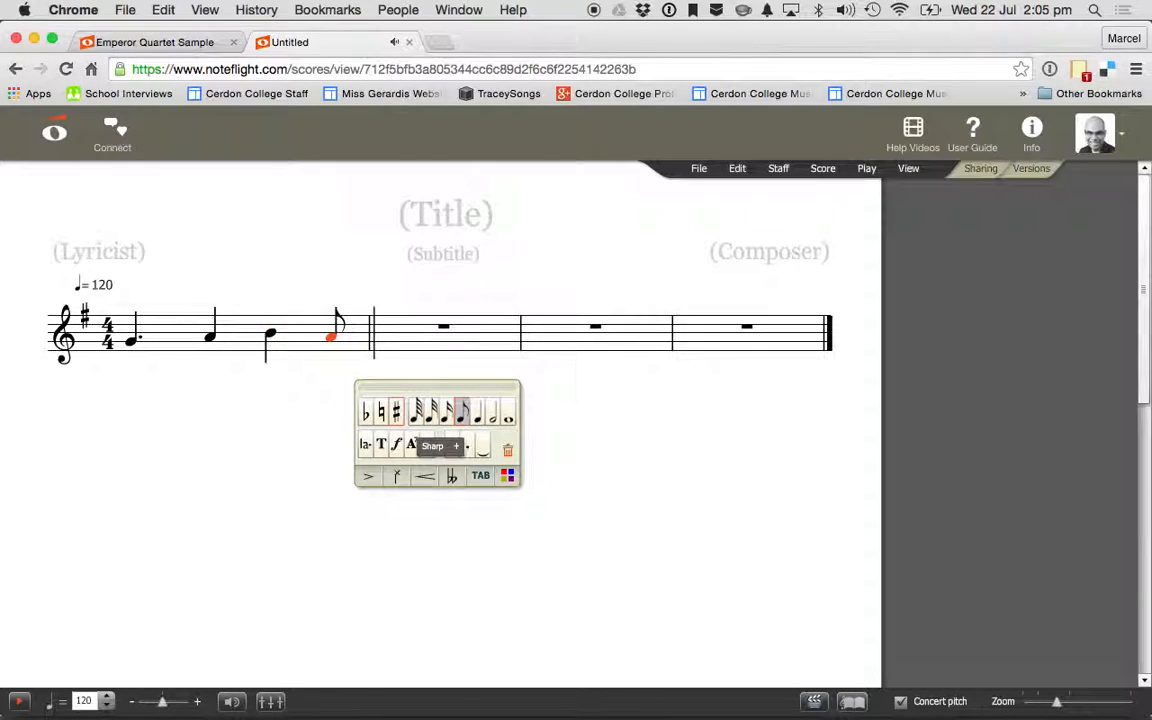
pyautogui.press('Left')
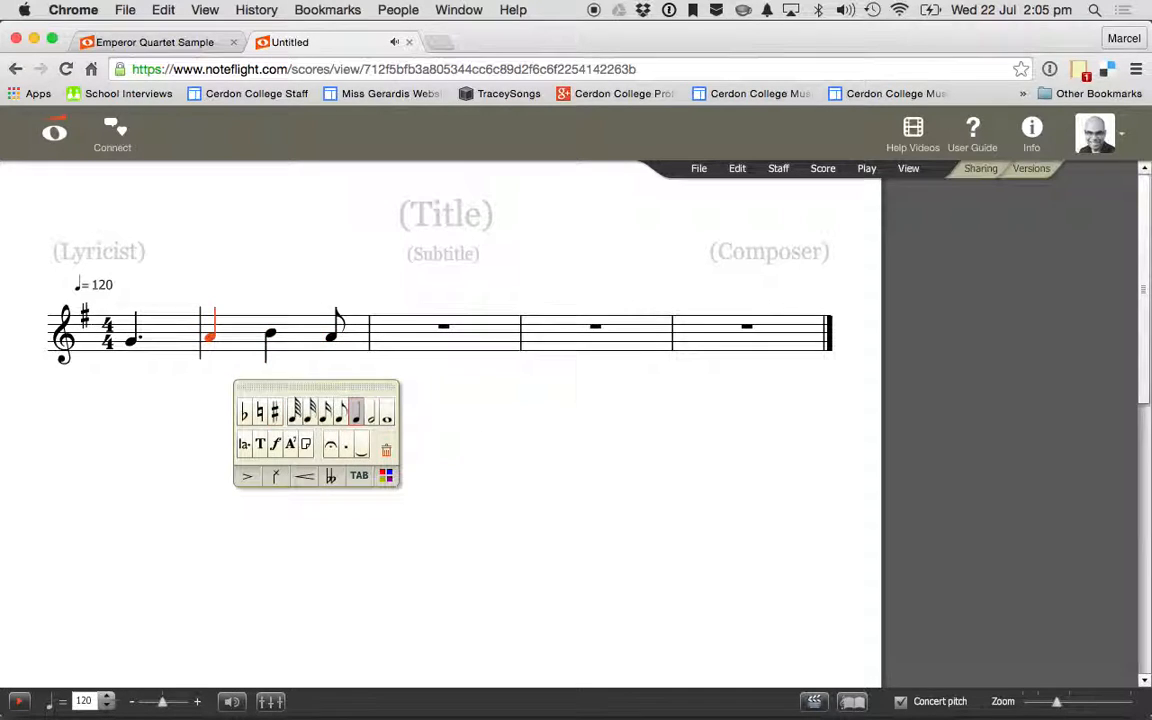
pyautogui.click(343, 418)
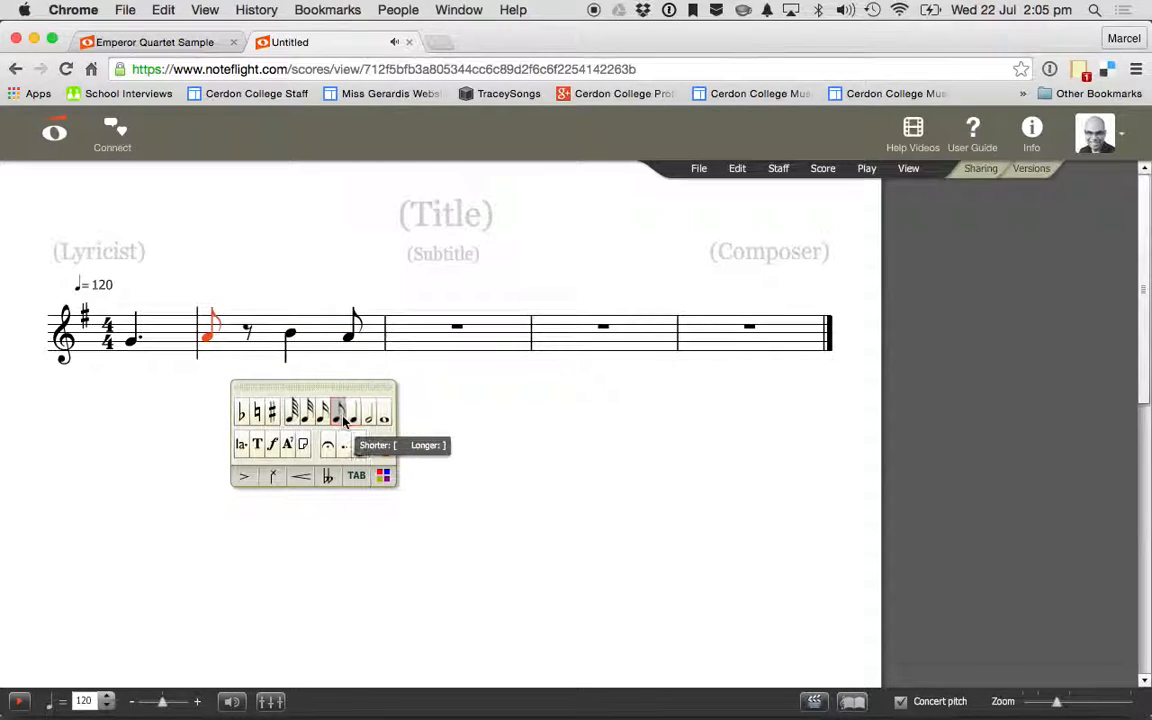
# Complete measure 1 with quarter notes B and A directly after the eighth-note A
pyautogui.press('Right')
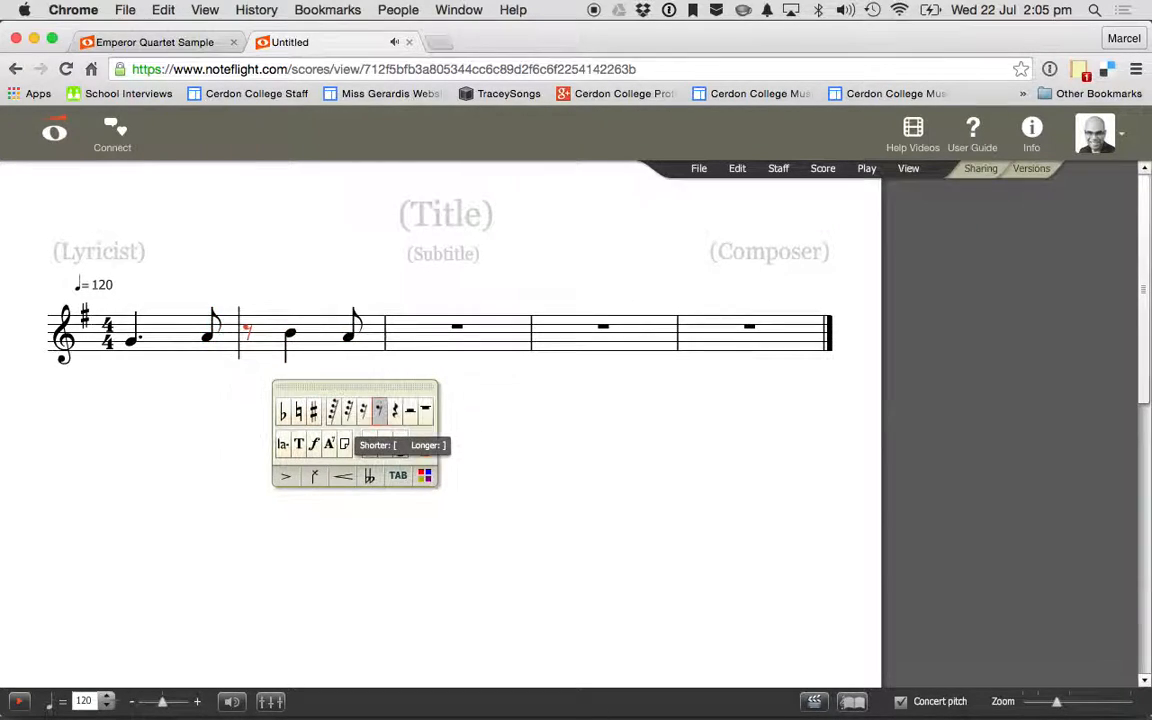
pyautogui.click(392, 417)
pyautogui.press('b')
pyautogui.press('Right')
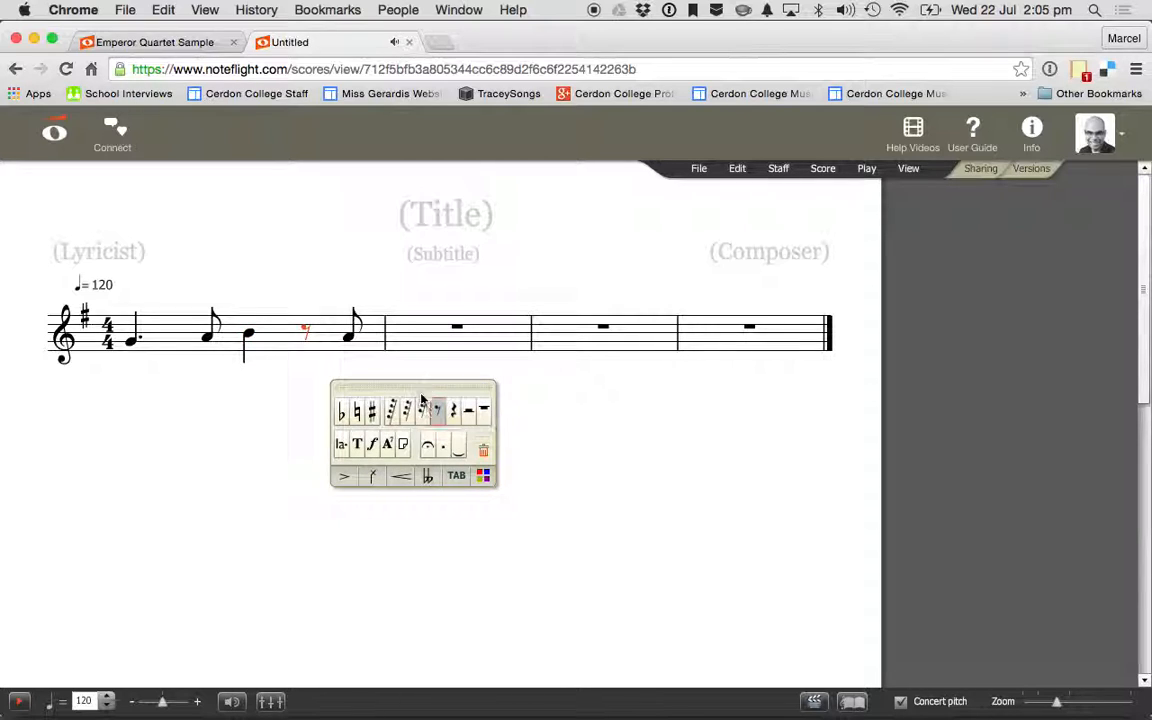
pyautogui.click(453, 416)
pyautogui.press('a')
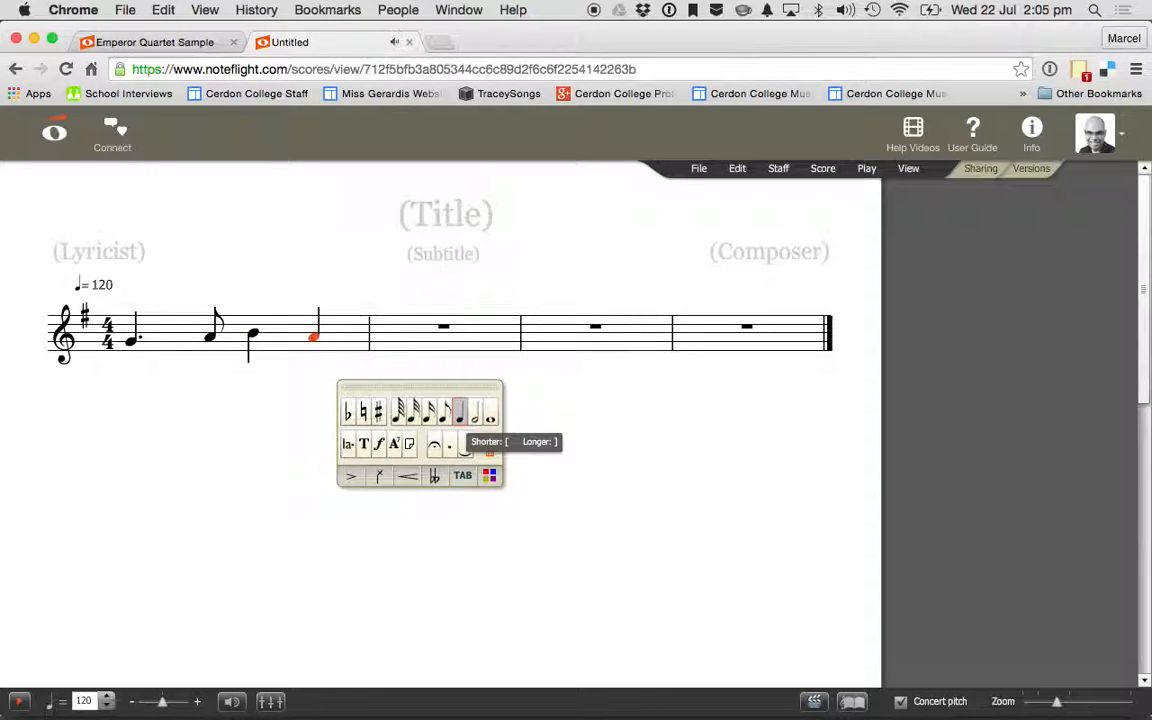
# Start measure 2 with quarter notes C and B
pyautogui.press('Right')
pyautogui.press('c')
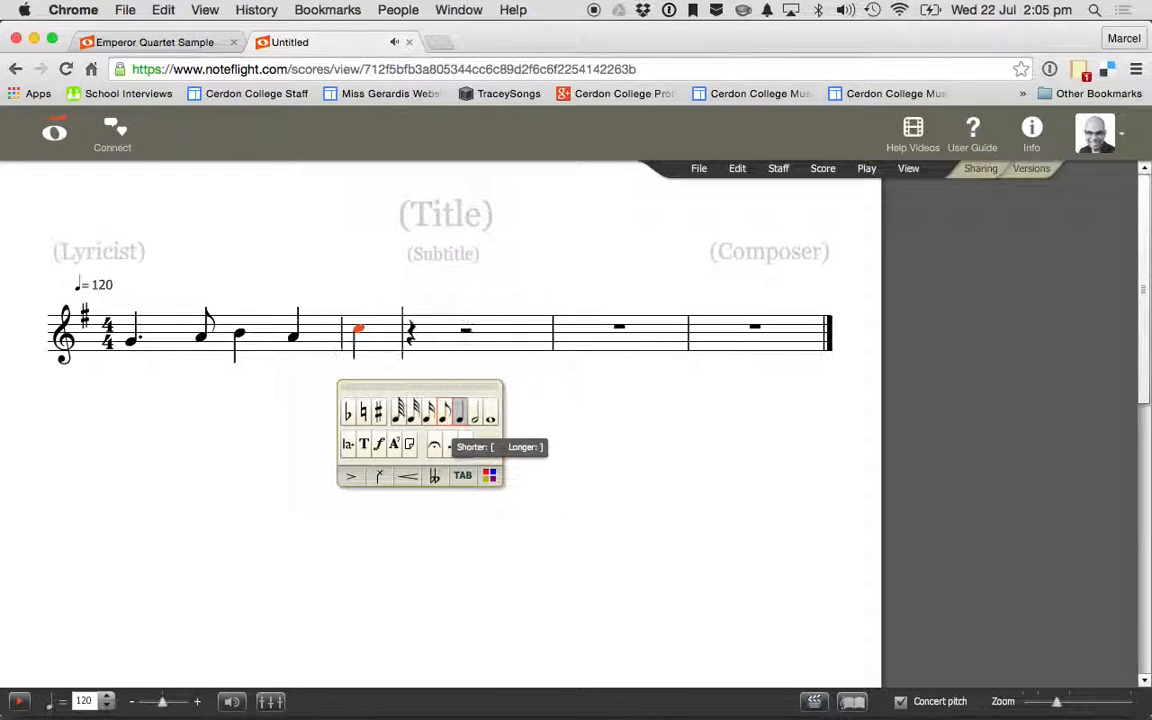
pyautogui.press('Right')
pyautogui.press('b')
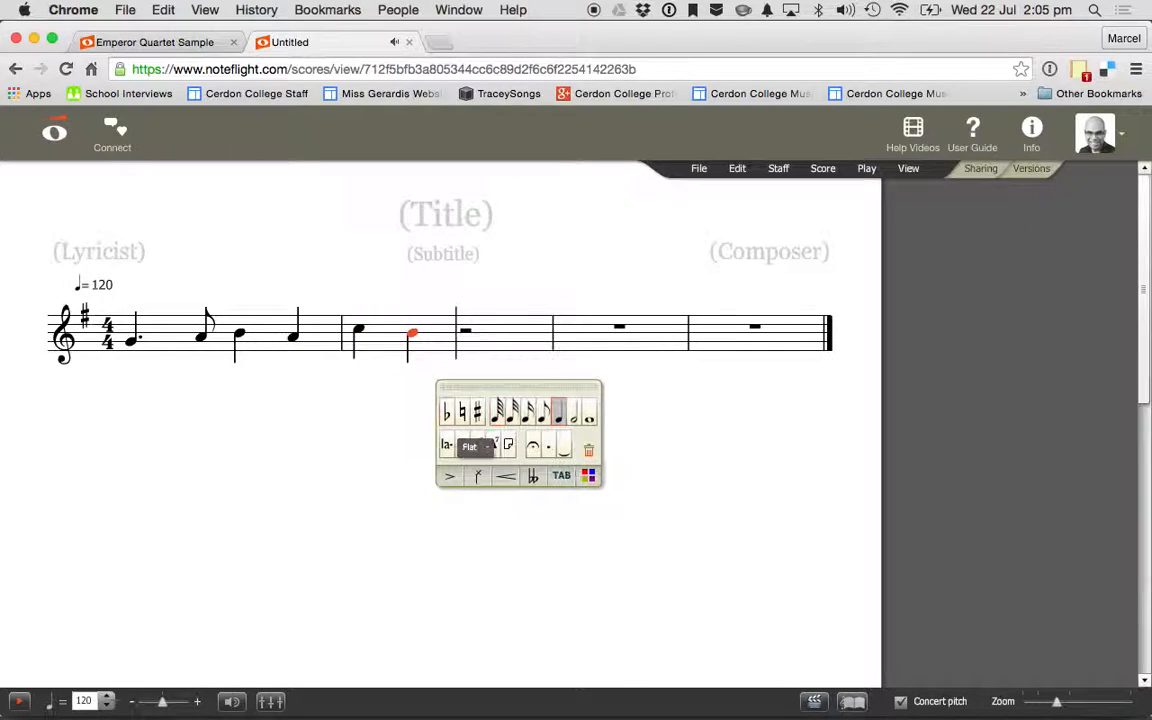
# Add eighth notes A and F after the B in measure 2, and make the B a quarter note
pyautogui.click(542, 412)
pyautogui.press('Right')
pyautogui.press('f')
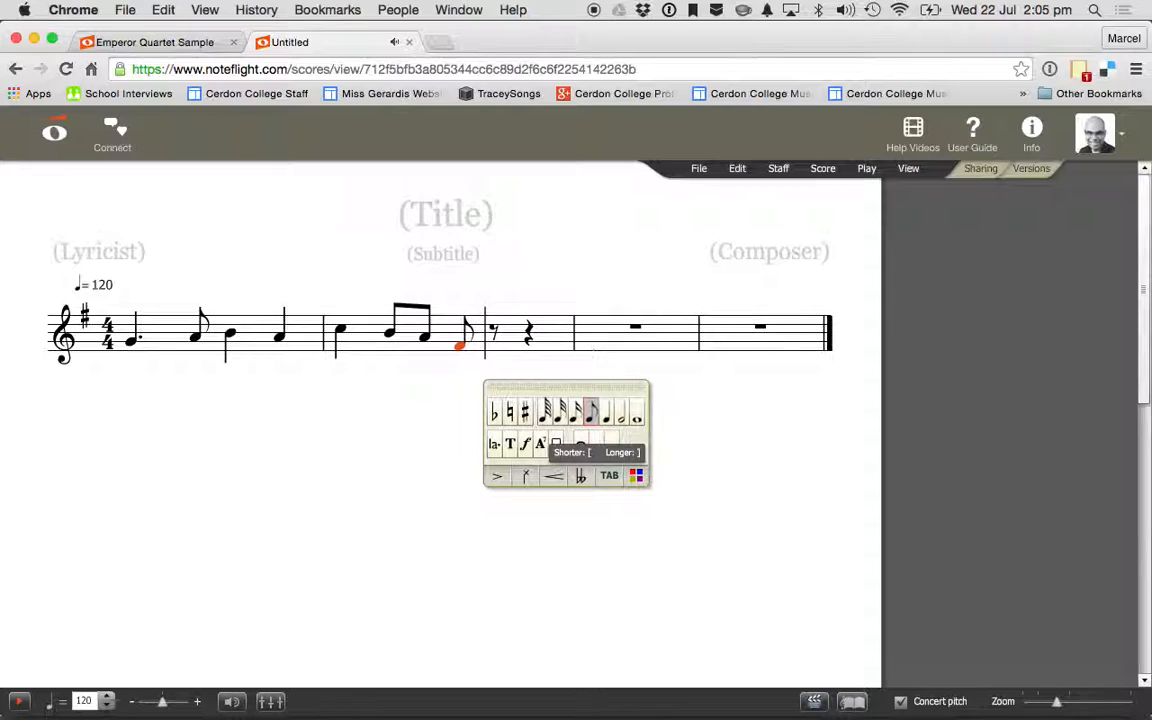
pyautogui.press('Left')
pyautogui.press('Left')
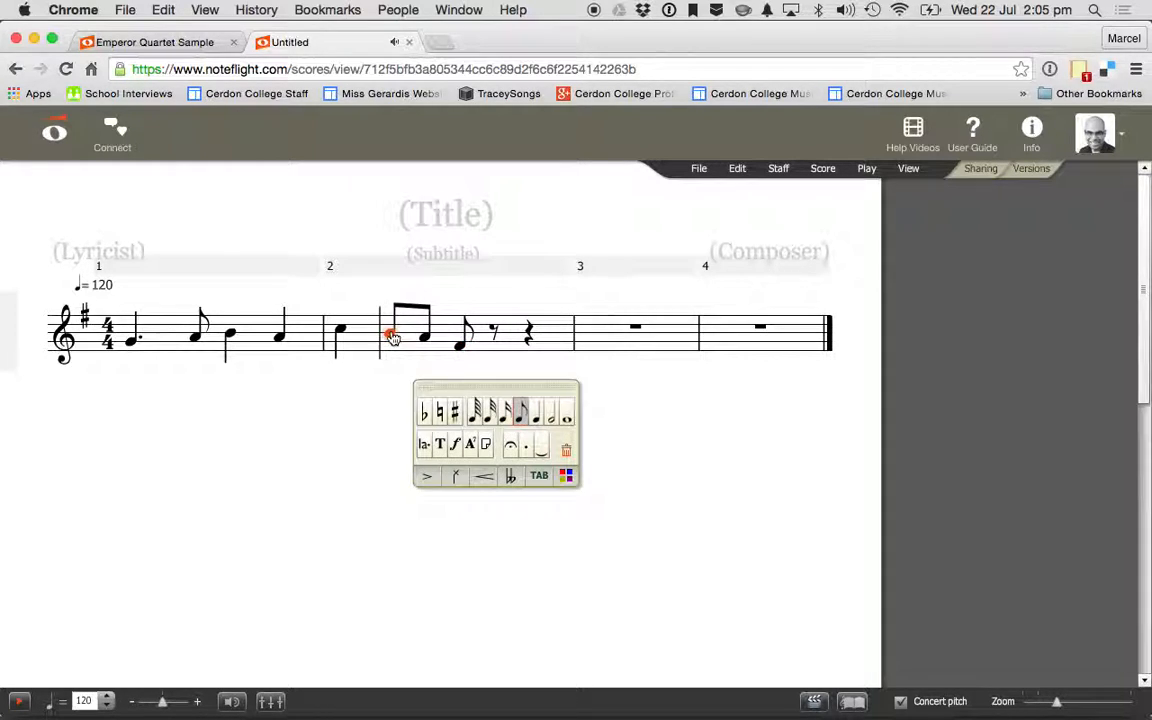
pyautogui.click(537, 413)
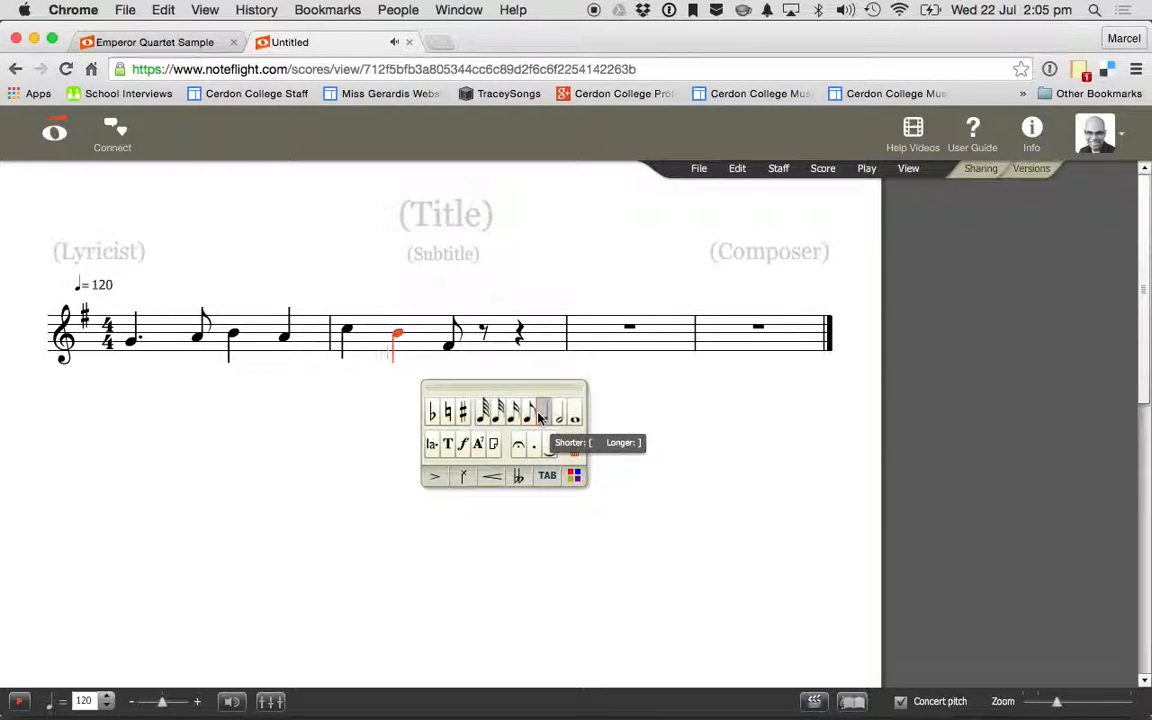
# Change the eighth note on beat 3 of measure 2 to A, and finish the measure with eighth-note F and quarter-note G
pyautogui.press('Right')
pyautogui.press('Left')
pyautogui.press('Left')
pyautogui.press('Right')
pyautogui.press('Right')
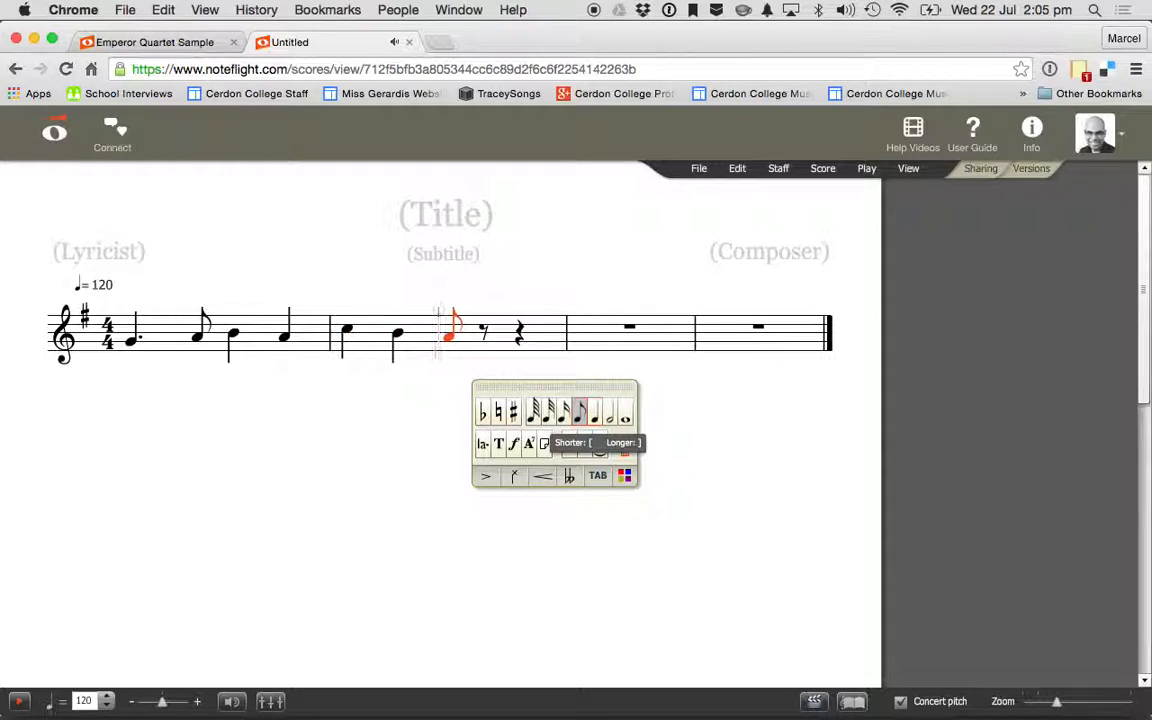
pyautogui.press('Left')
pyautogui.press('Left')
pyautogui.press('Right')
pyautogui.press('Right')
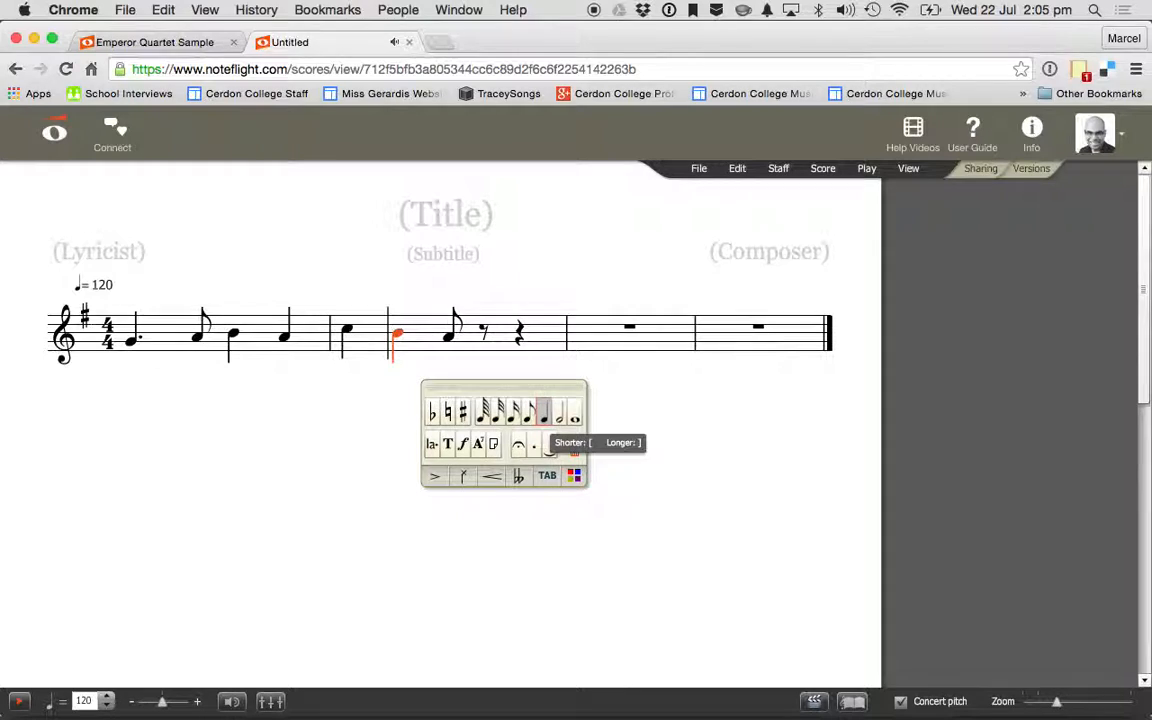
pyautogui.press('f')
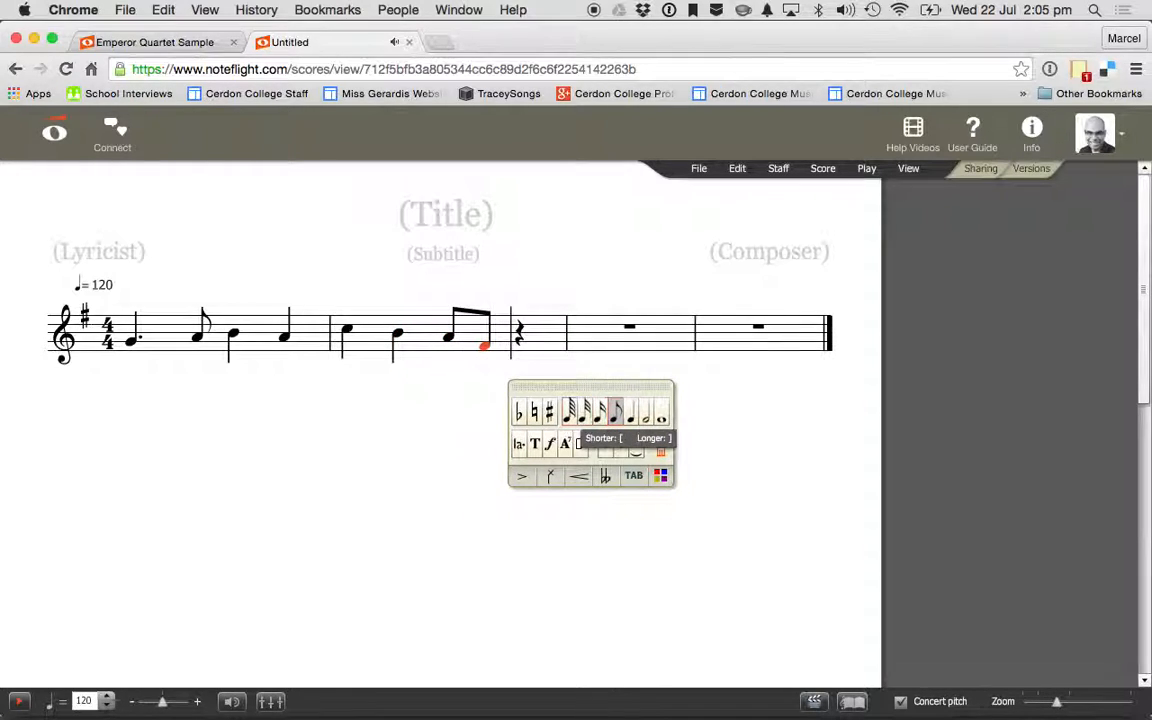
pyautogui.press('g')
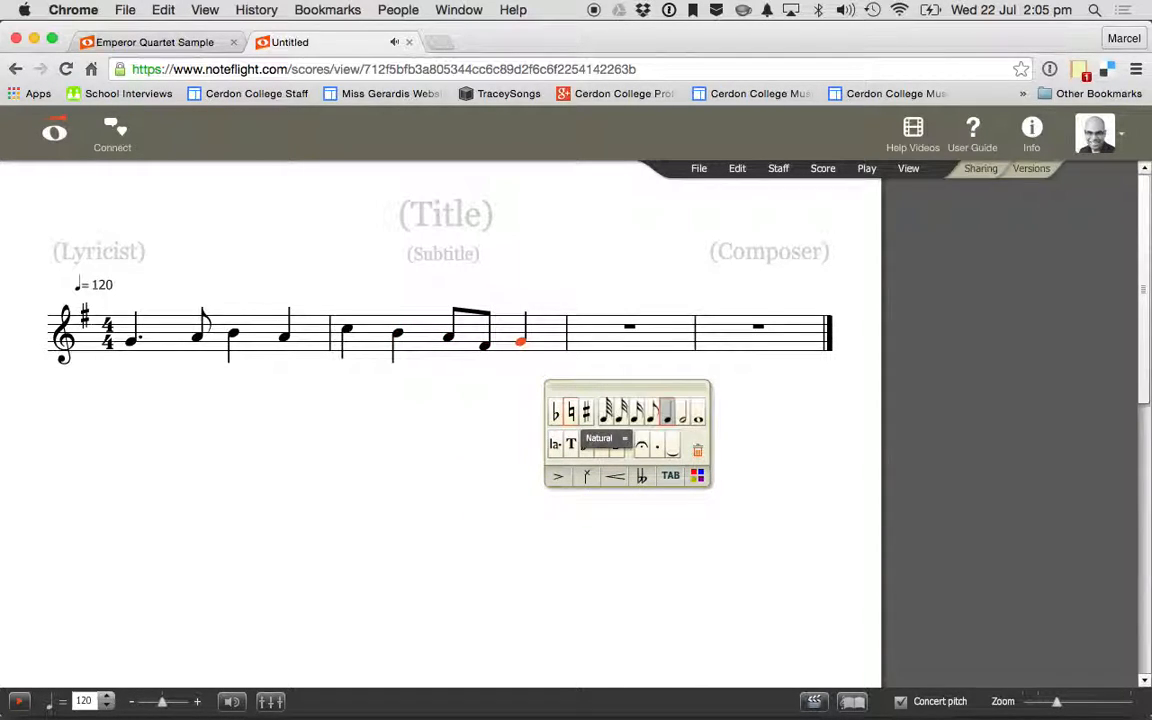
# Fill measure 3 with quarter notes E, D, C and B
pyautogui.press('e')
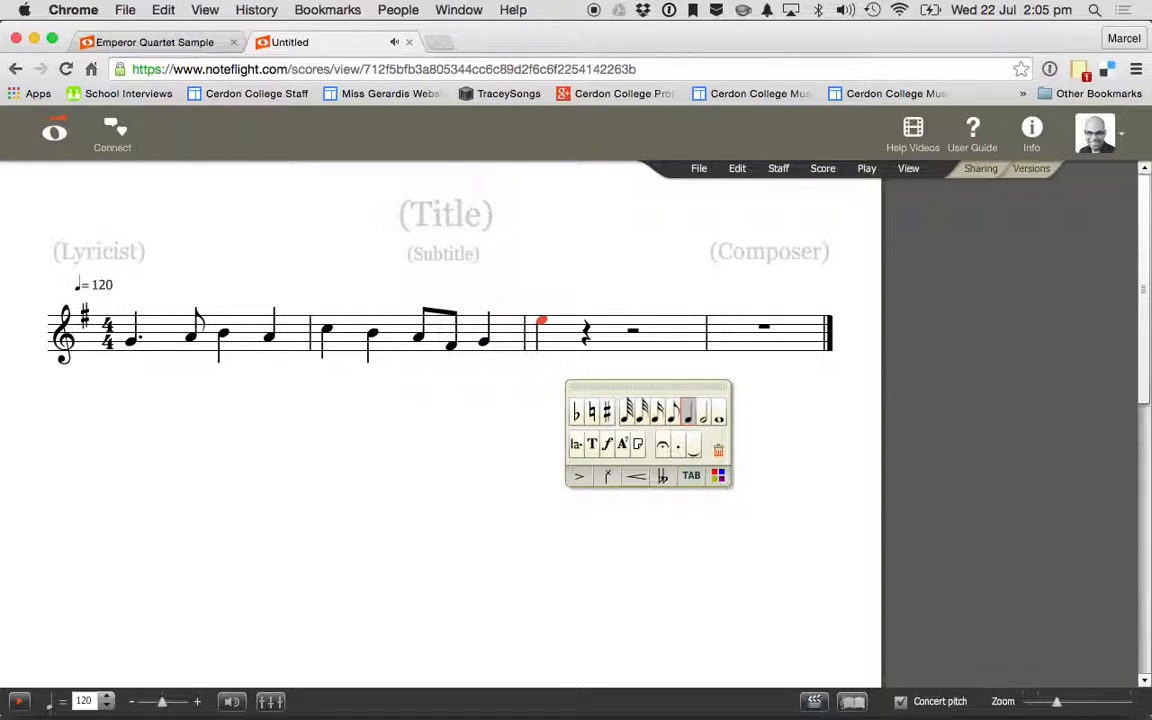
pyautogui.press('d')
pyautogui.press('c')
pyautogui.press('b')
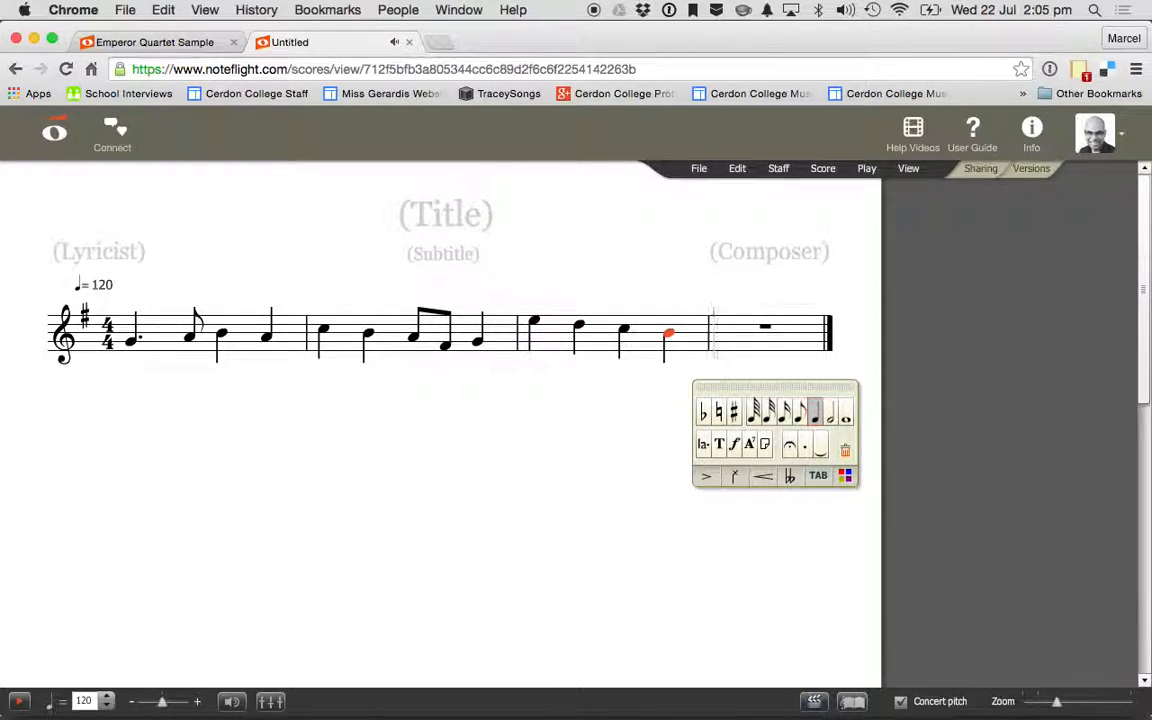
# Start measure 4 with a quarter-note A, and check the rest of that measure in the Emperor Quartet Sample score
pyautogui.press('a')
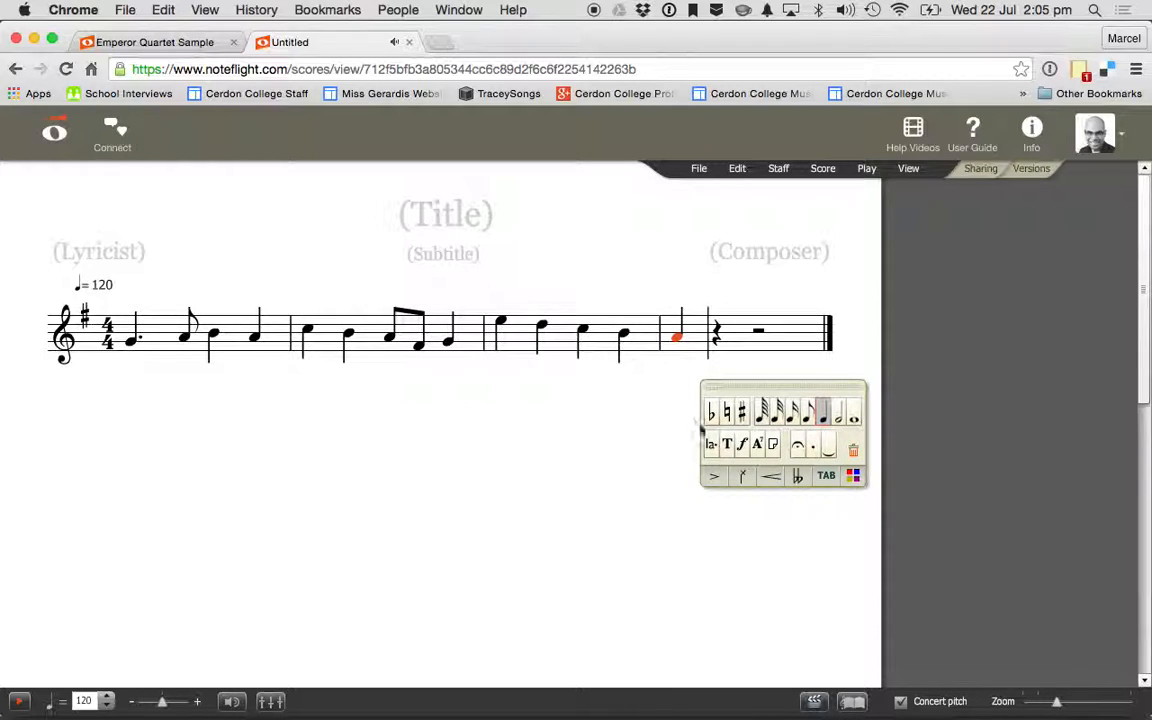
pyautogui.click(808, 414)
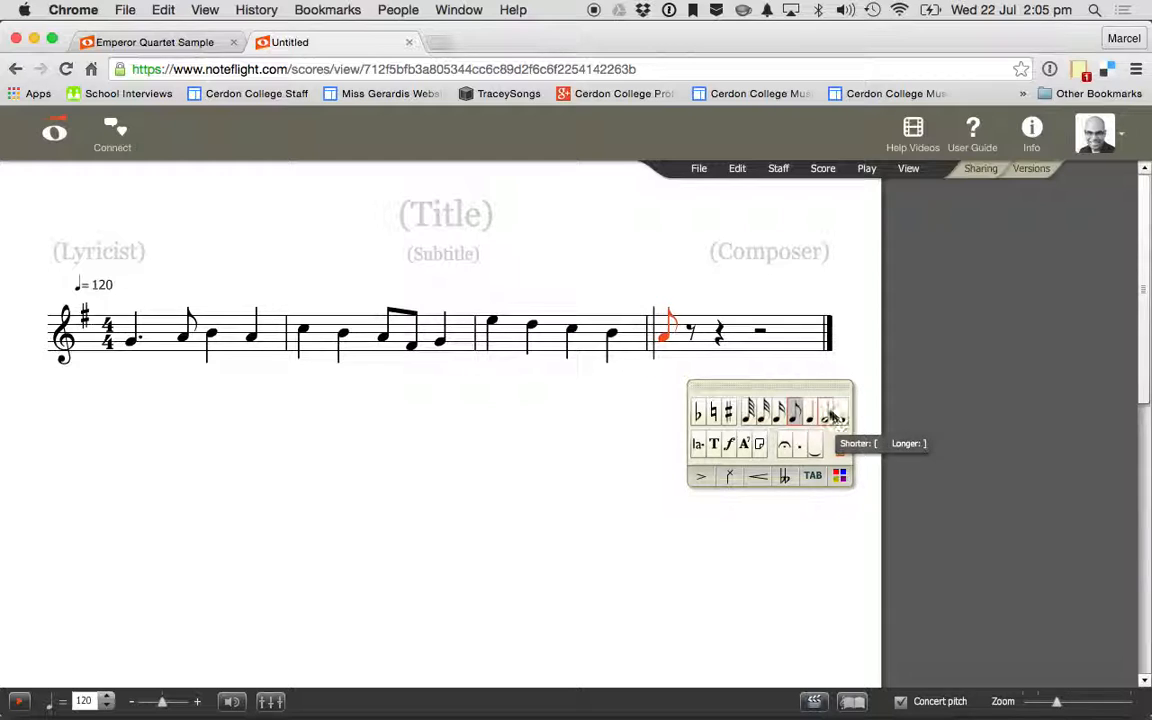
pyautogui.click(810, 413)
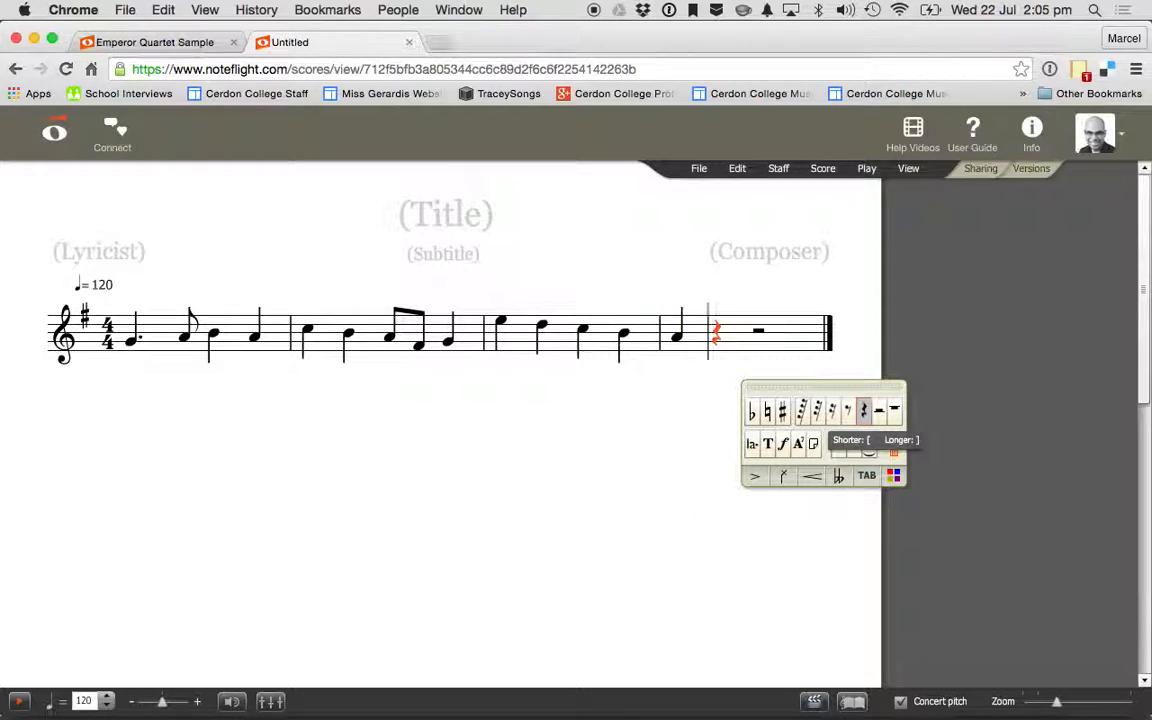
pyautogui.click(155, 42)
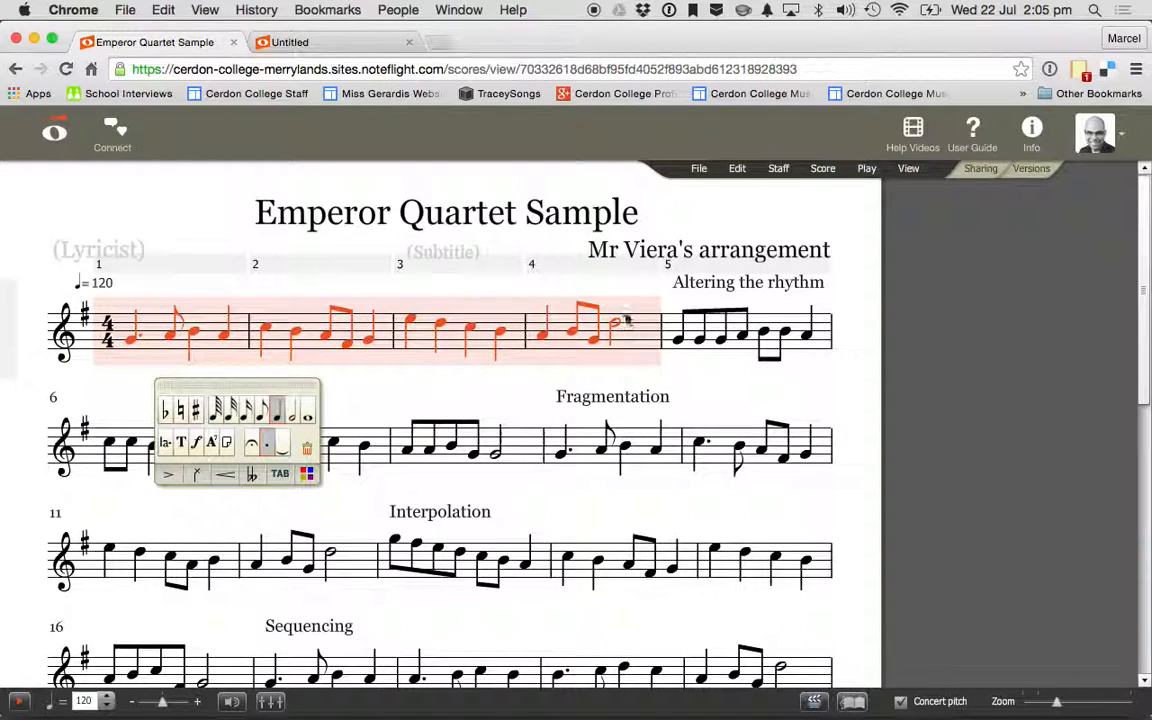
pyautogui.click(343, 50)
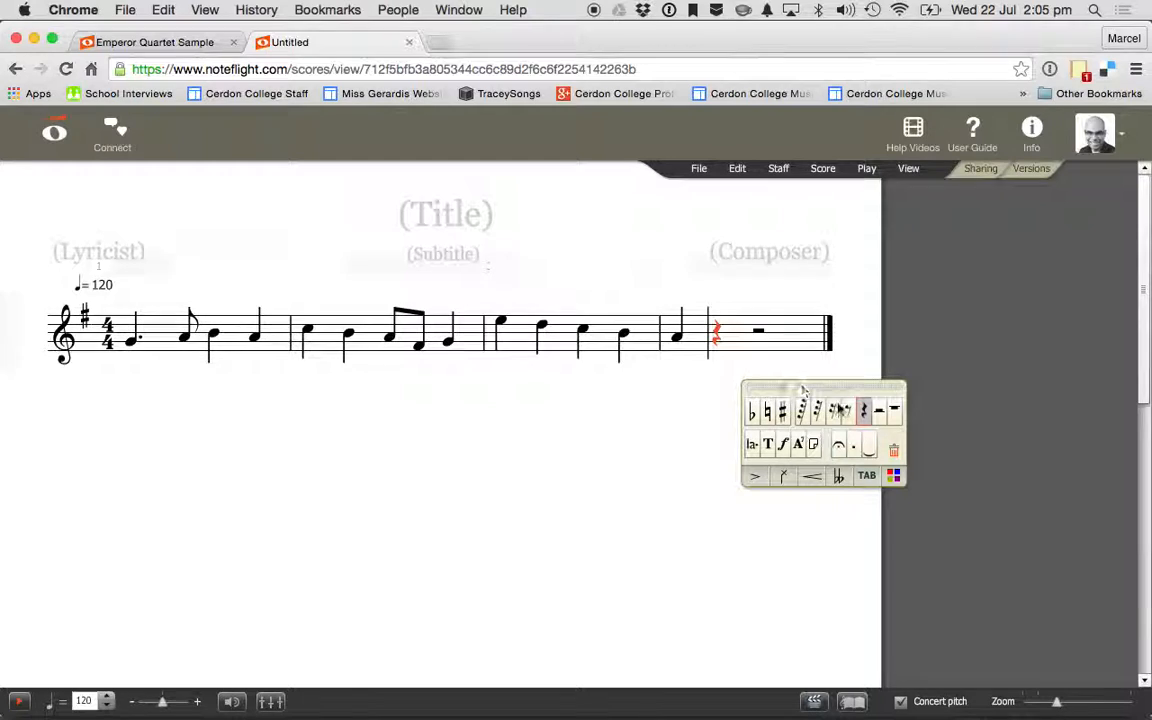
# Add eighth notes B and G after the A in measure 4
pyautogui.click(849, 412)
pyautogui.press('b')
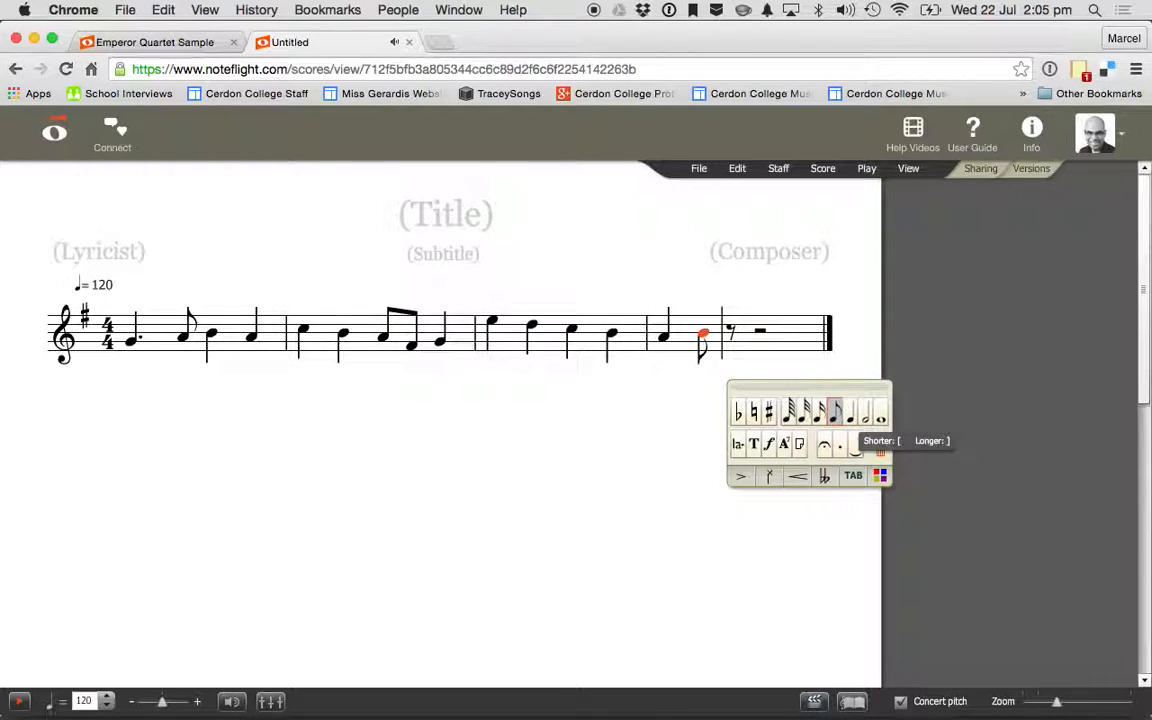
pyautogui.press('g')
pyautogui.click(893, 420)
pyautogui.press('d')
pyautogui.press('Left')
pyautogui.press('Left')
pyautogui.press('Left')
pyautogui.press('Right')
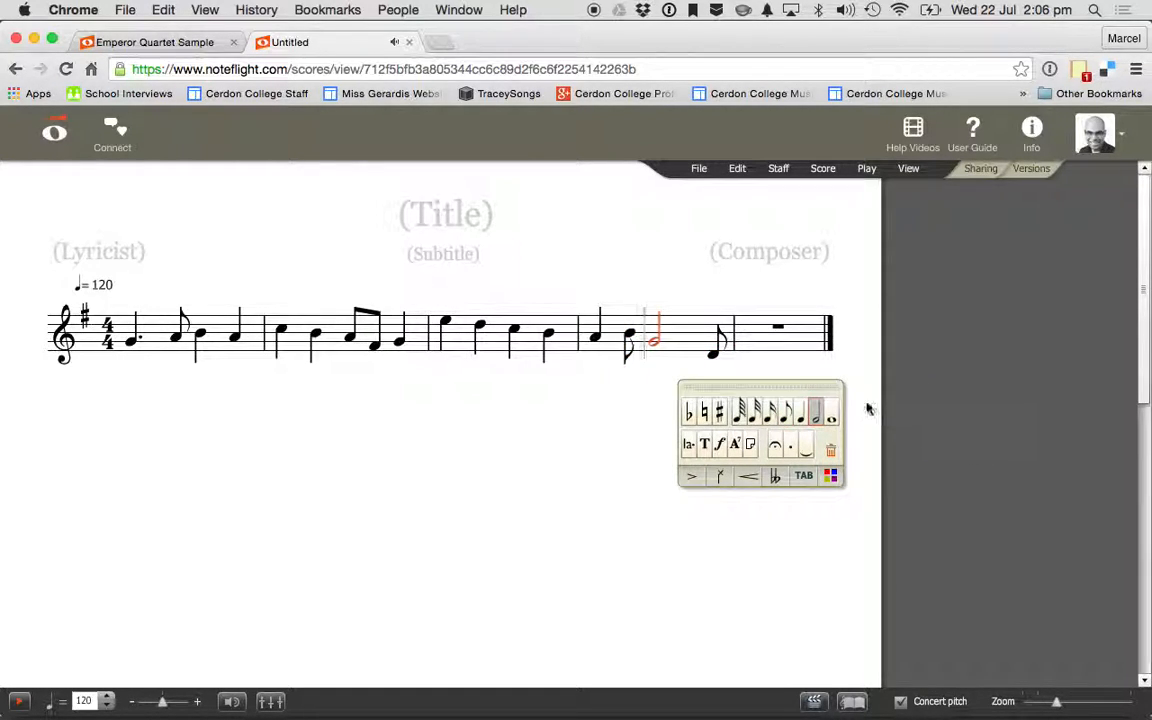
pyautogui.click(785, 412)
# Complete measure 4 with a half-note D after the eighth-note G, and raise the D by an octave
pyautogui.press('Right')
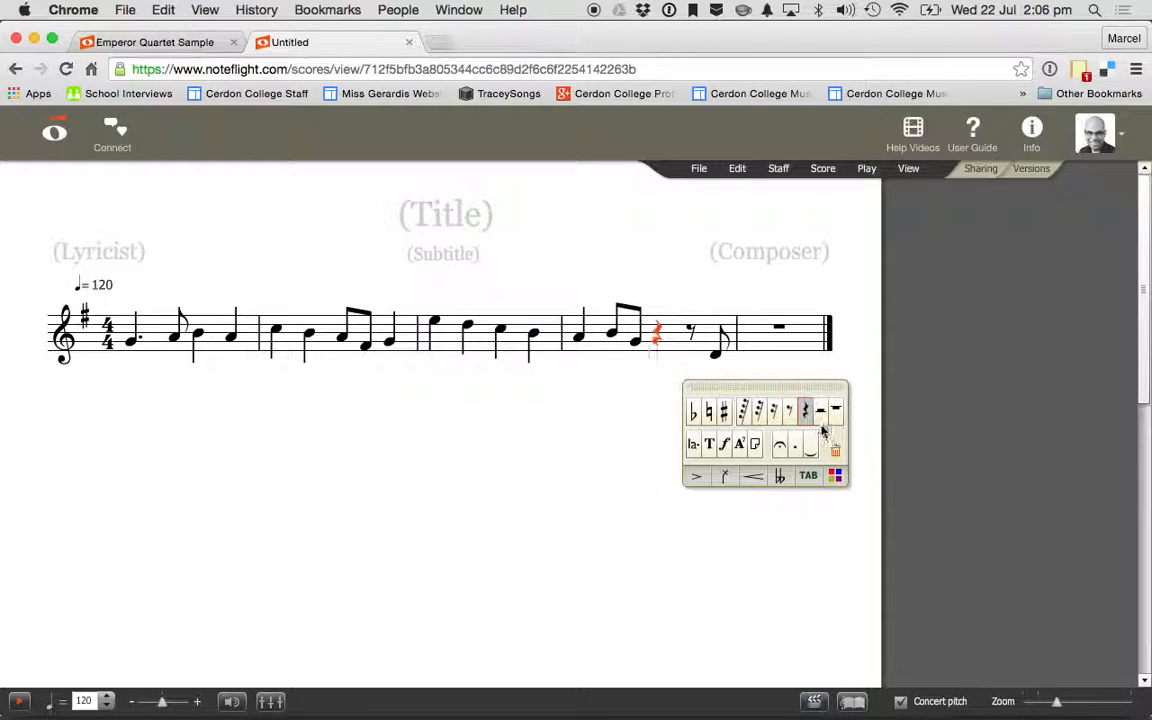
pyautogui.click(821, 420)
pyautogui.press('d')
pyautogui.press('super+Up')
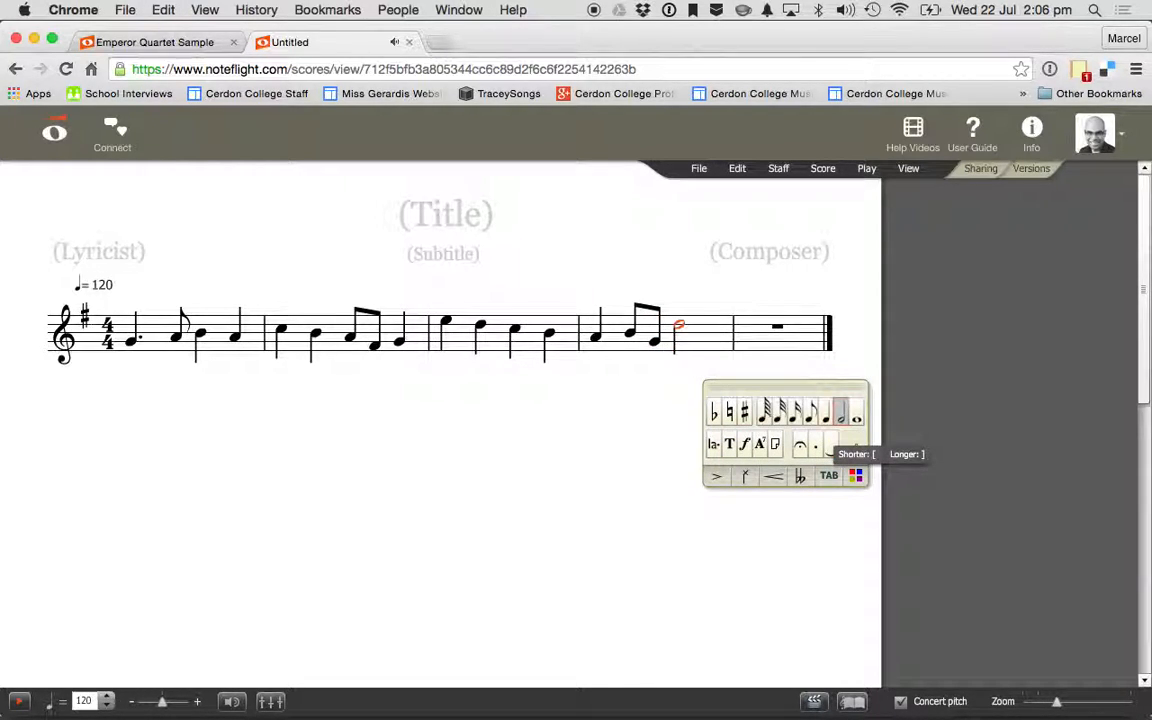
# Title the score "Emperor Quartet Sample for Yr 9" and save it
pyautogui.press('Escape')
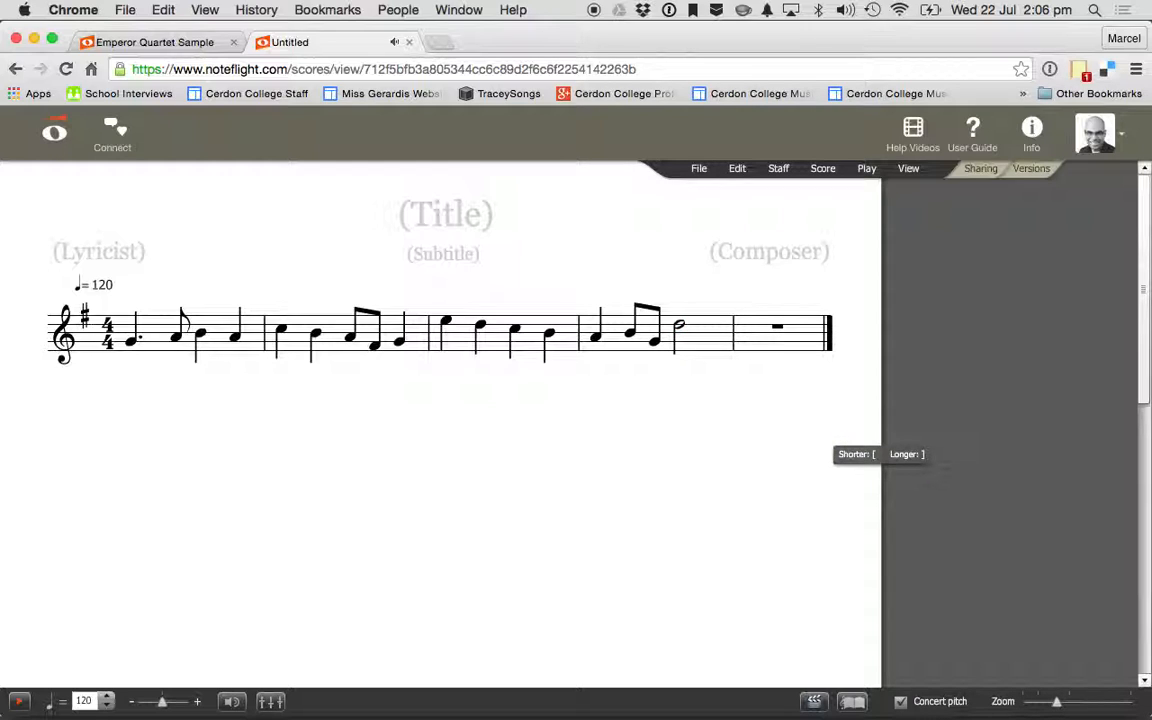
pyautogui.press('XF86AudioLowerVolume')
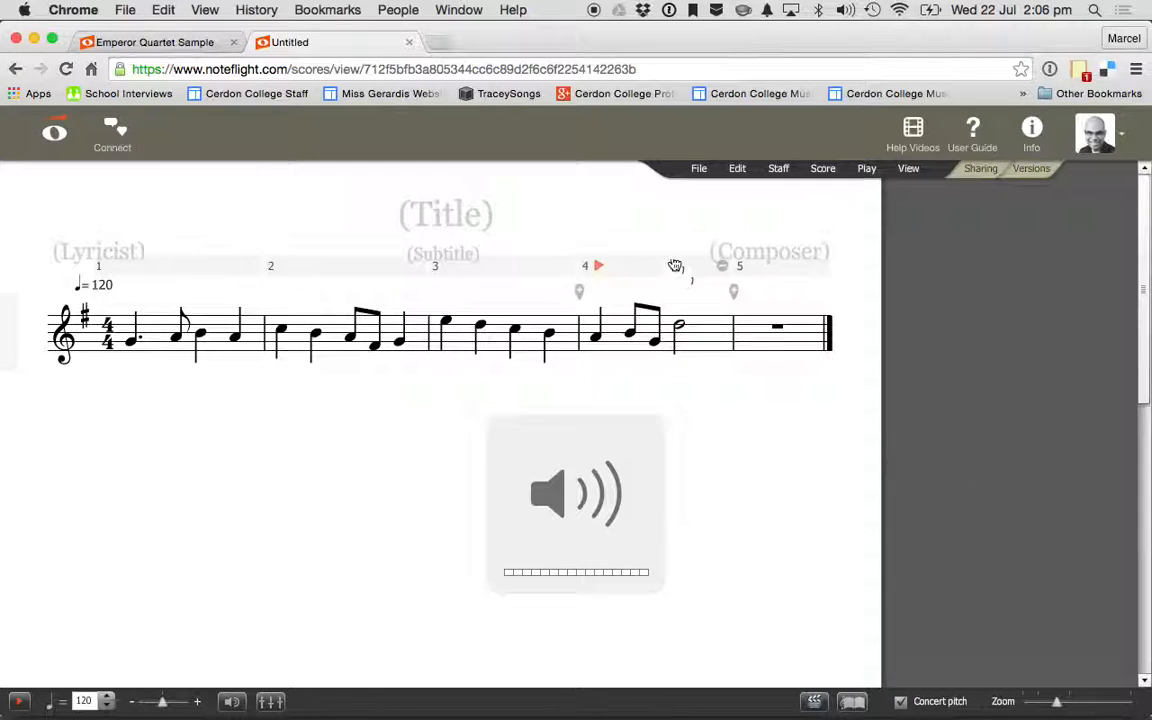
pyautogui.click(456, 220)
pyautogui.write('E')
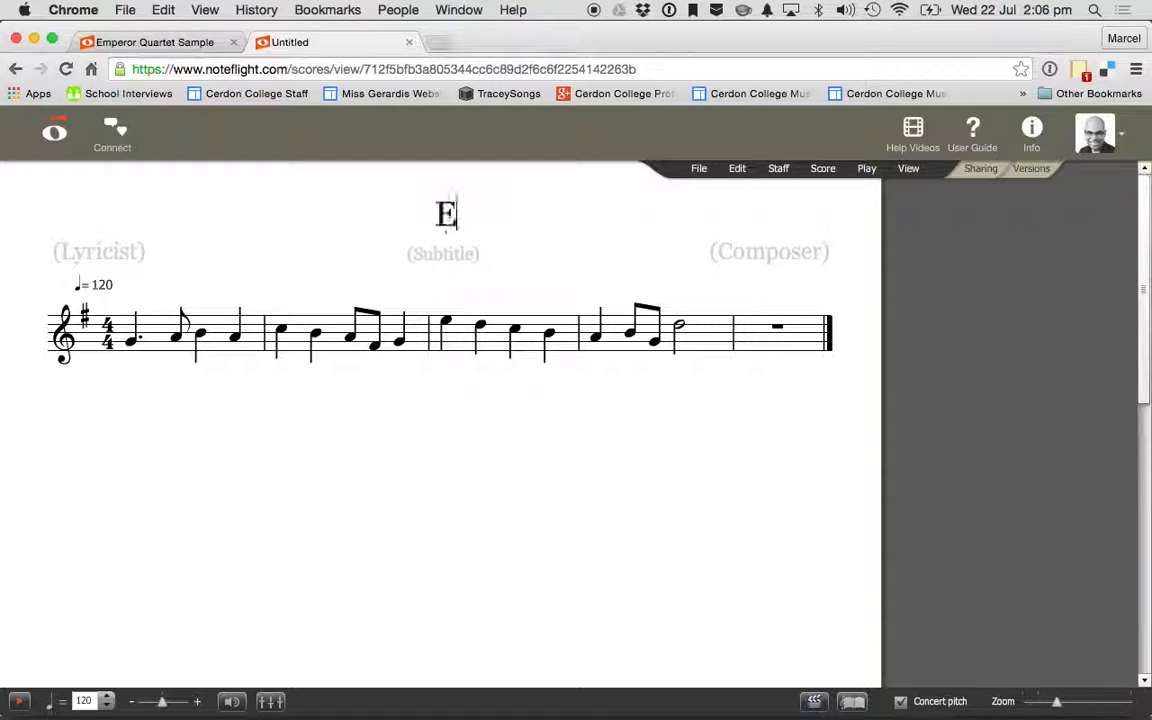
pyautogui.write('mperor Quar')
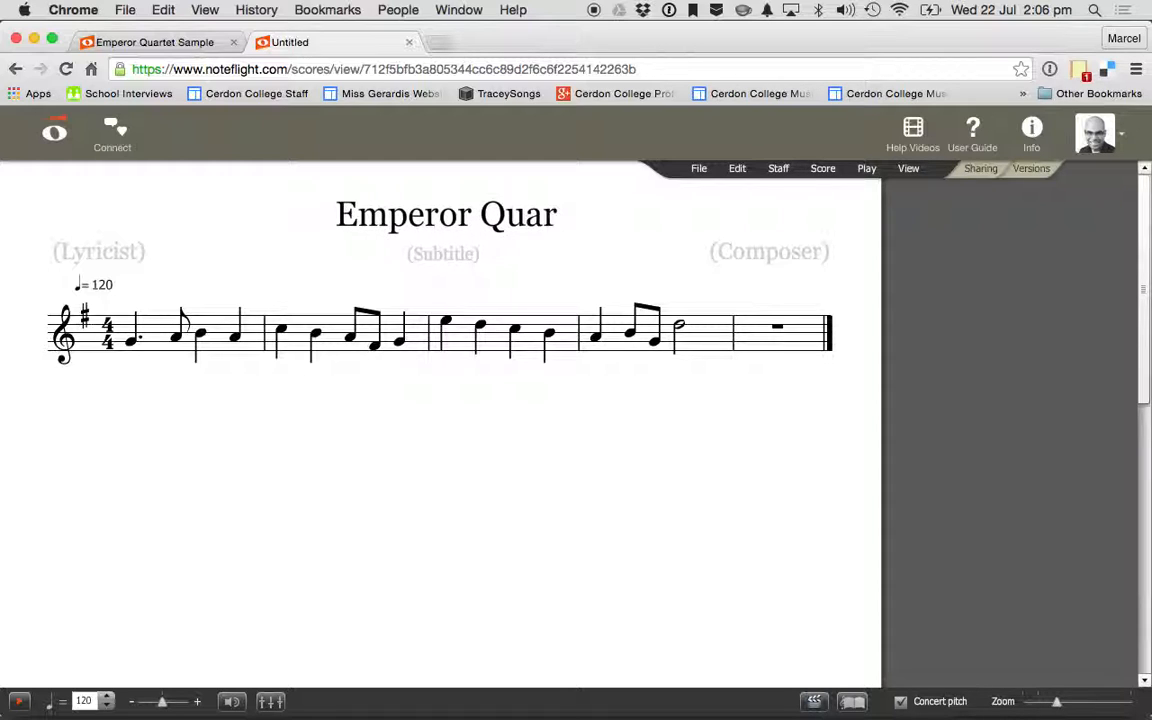
pyautogui.write('tet Sample')
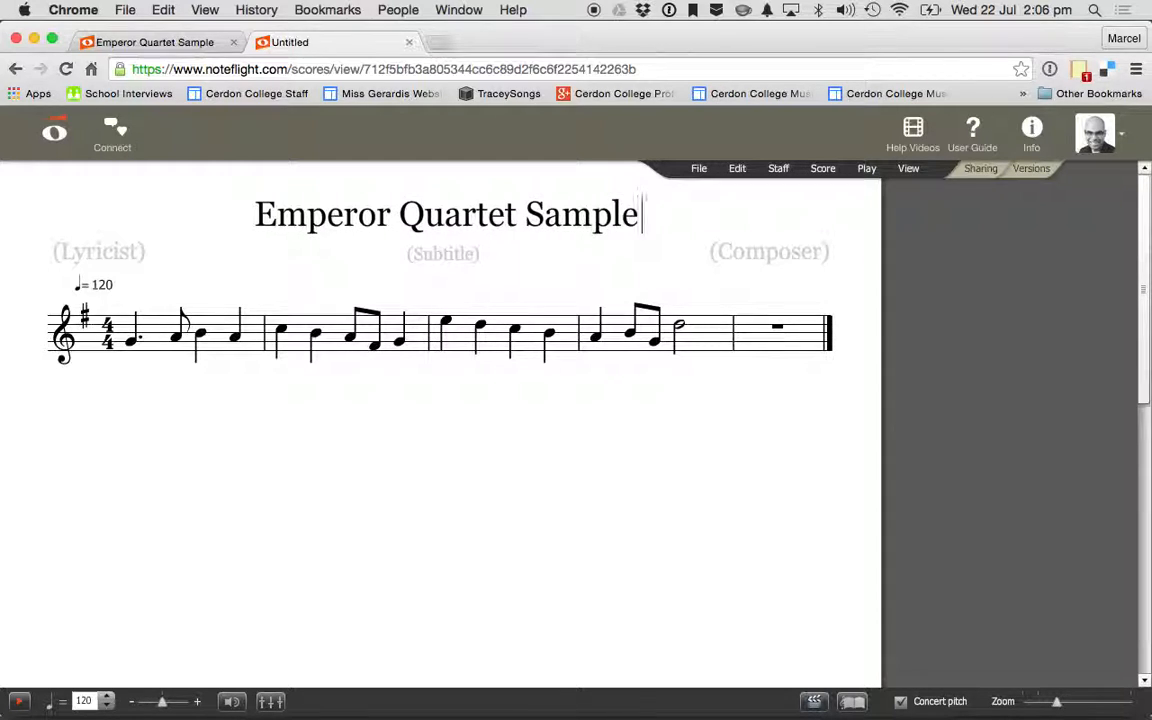
pyautogui.write(' for Yr 9')
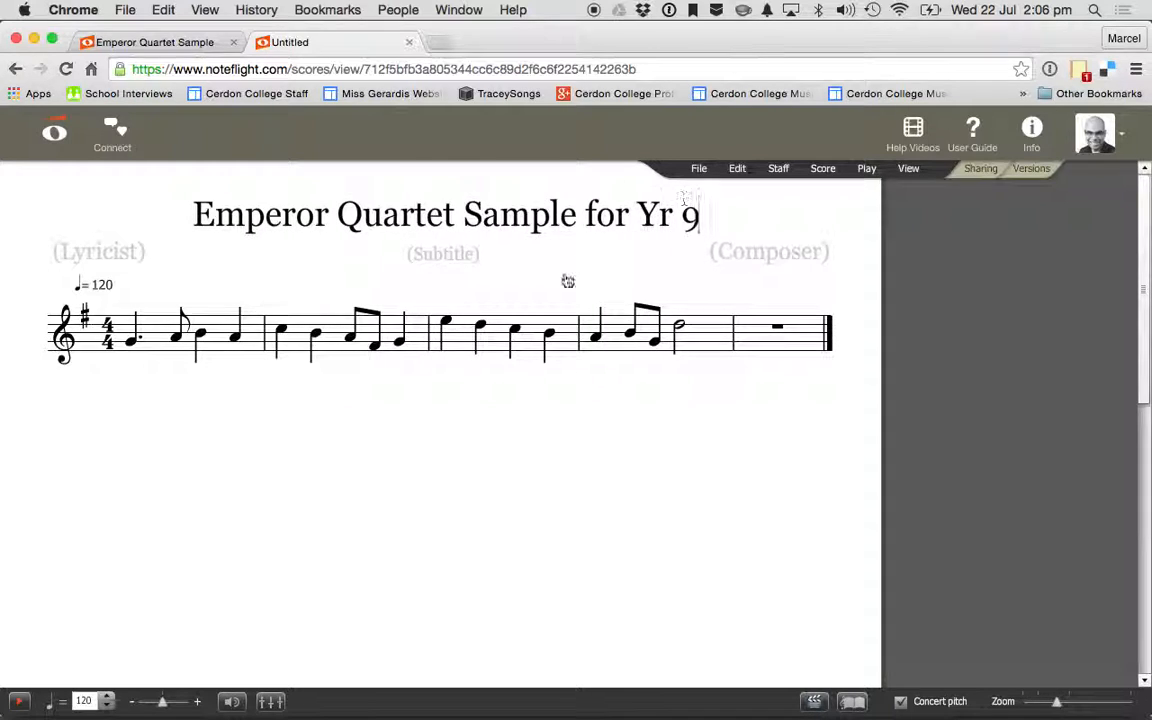
pyautogui.click(610, 320)
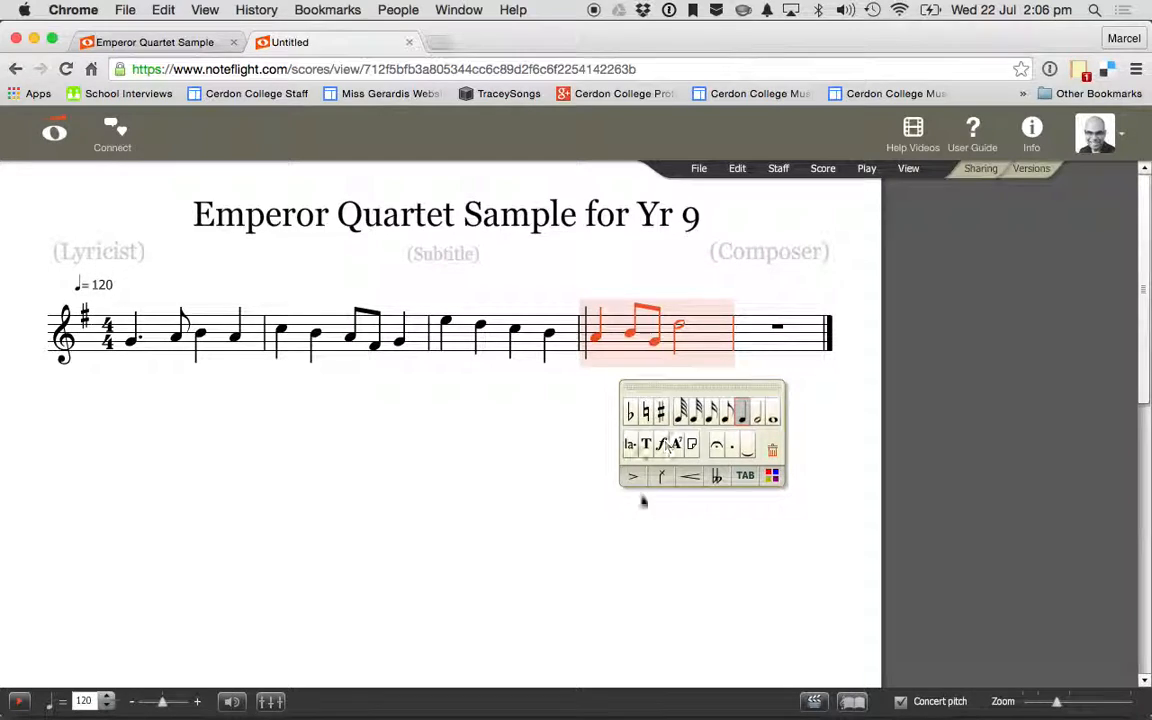
pyautogui.click(828, 482)
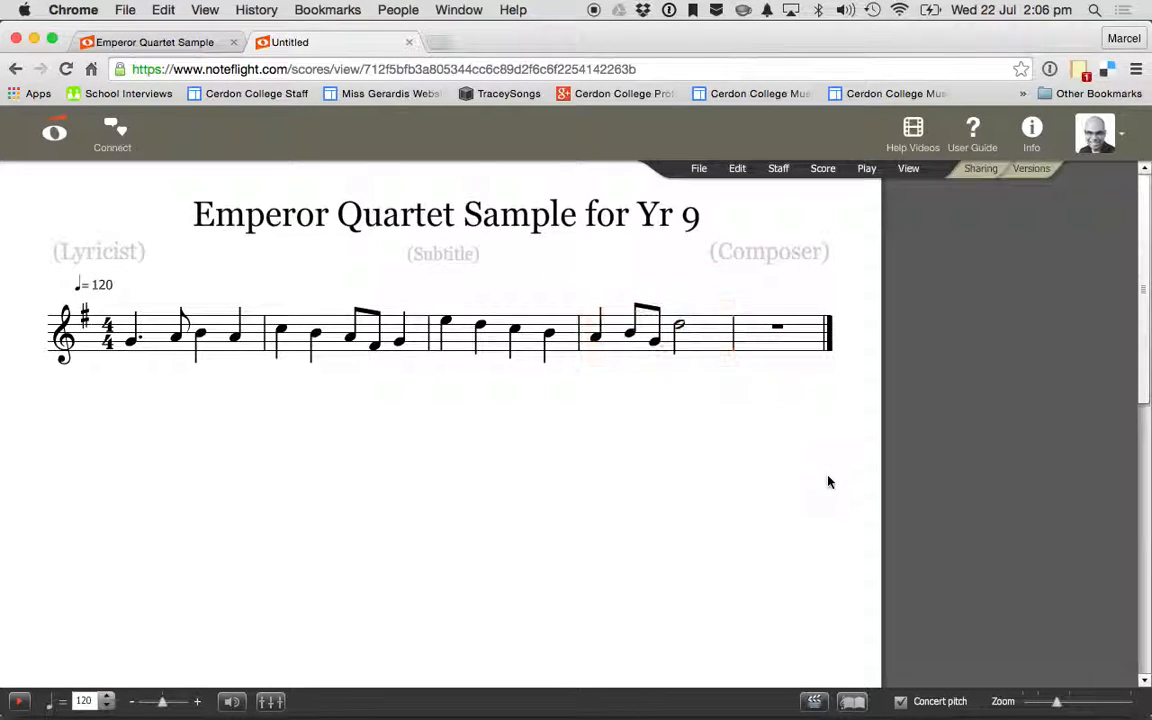
pyautogui.click(698, 168)
pyautogui.click(708, 191)
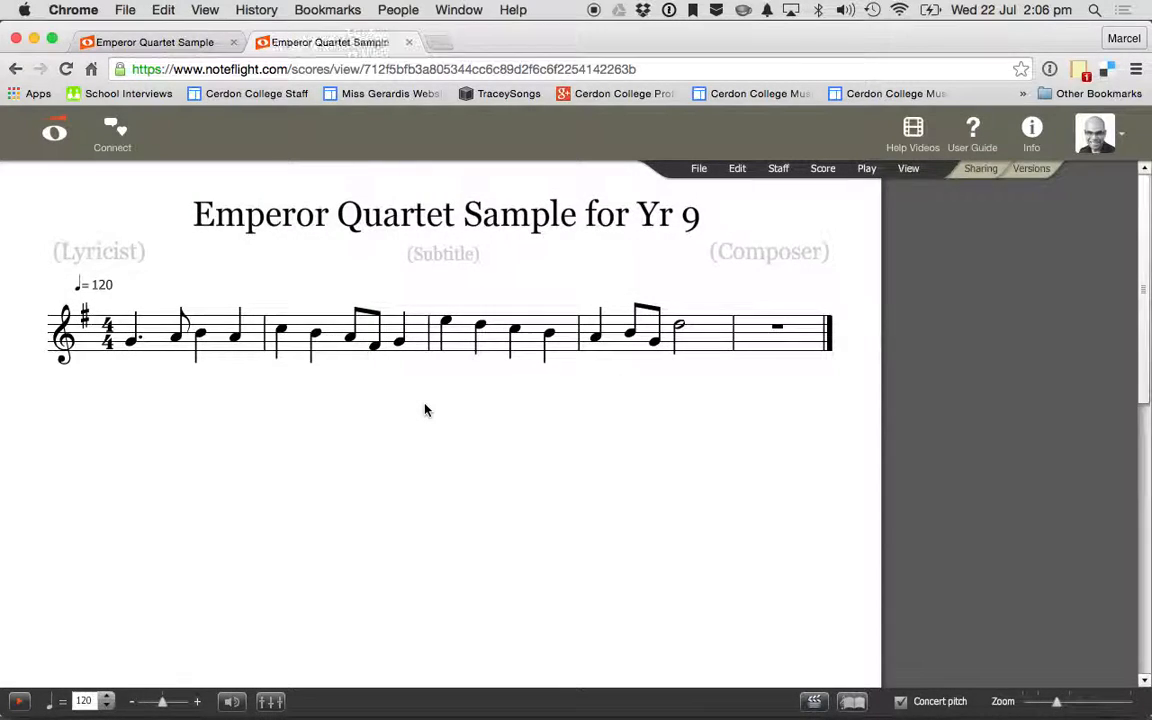
# Play the notated theme from the first note of measure 1
pyautogui.press('XF86AudioRaiseVolume')
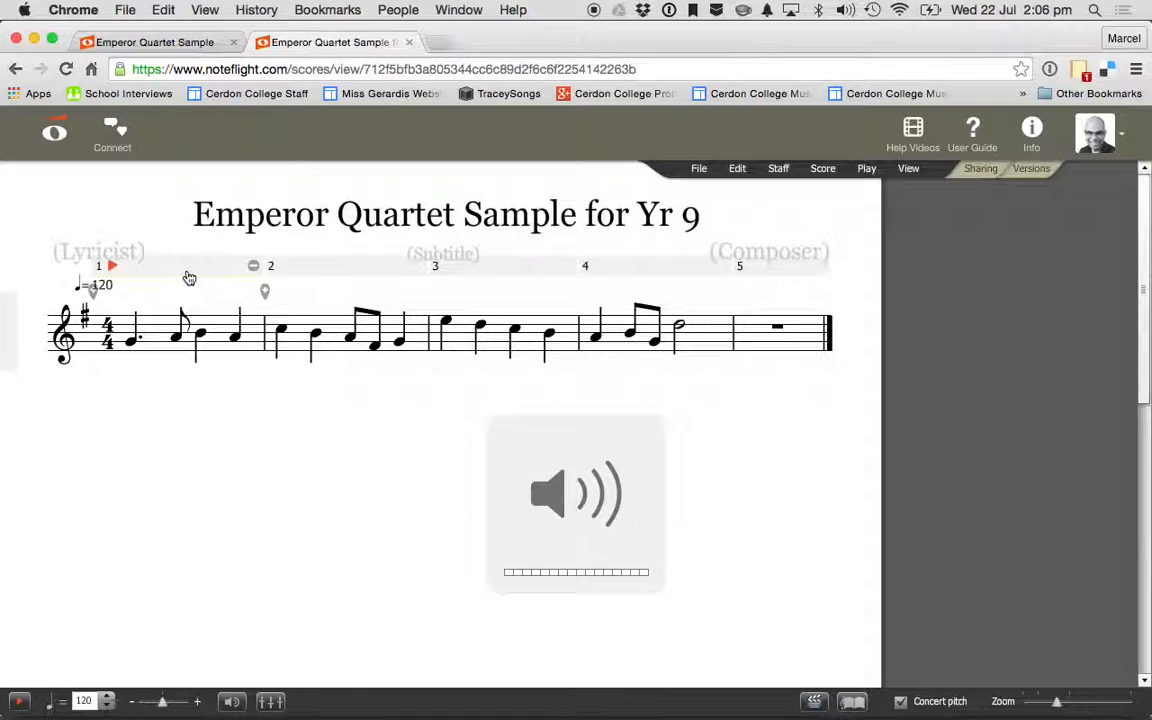
pyautogui.click(130, 340)
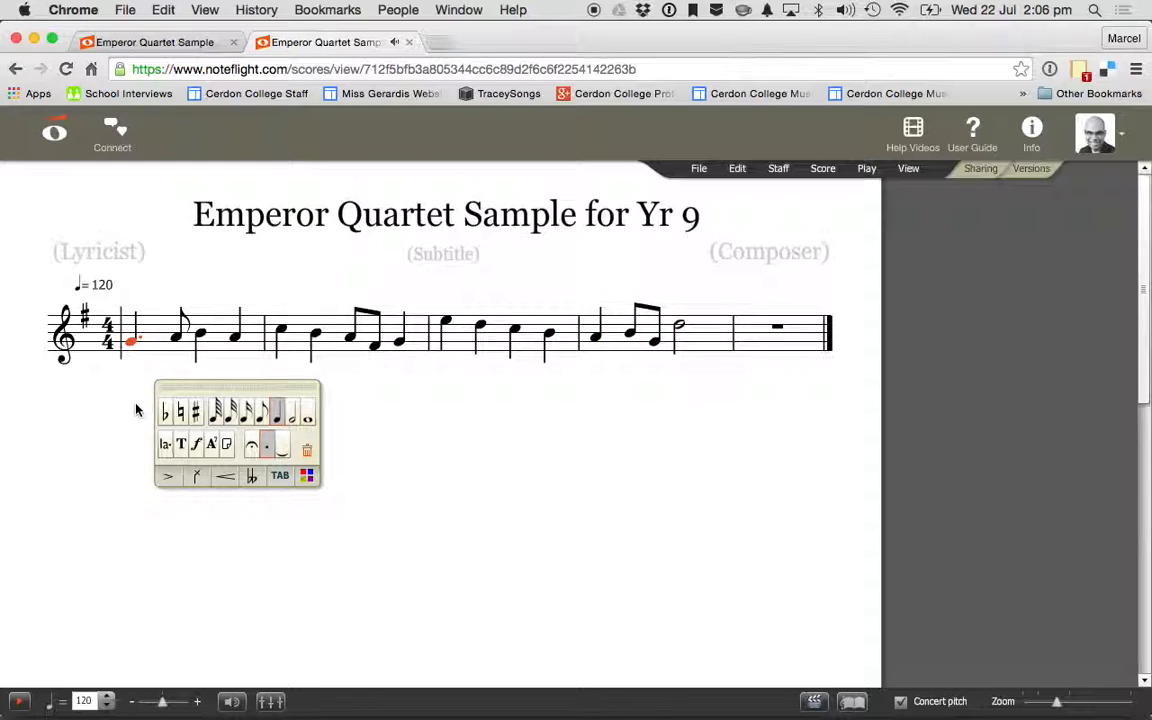
pyautogui.click(20, 703)
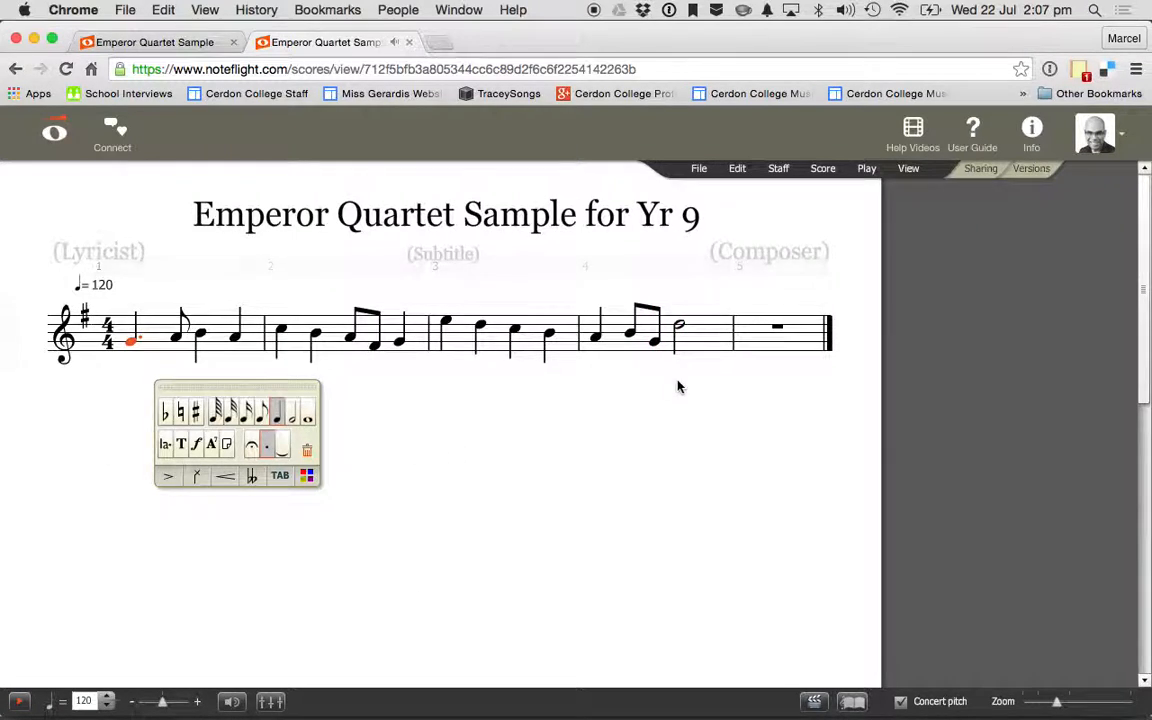
# Display the score in Strip Layout and move the note palette below the staff so it uncovers the notes
pyautogui.click(910, 169)
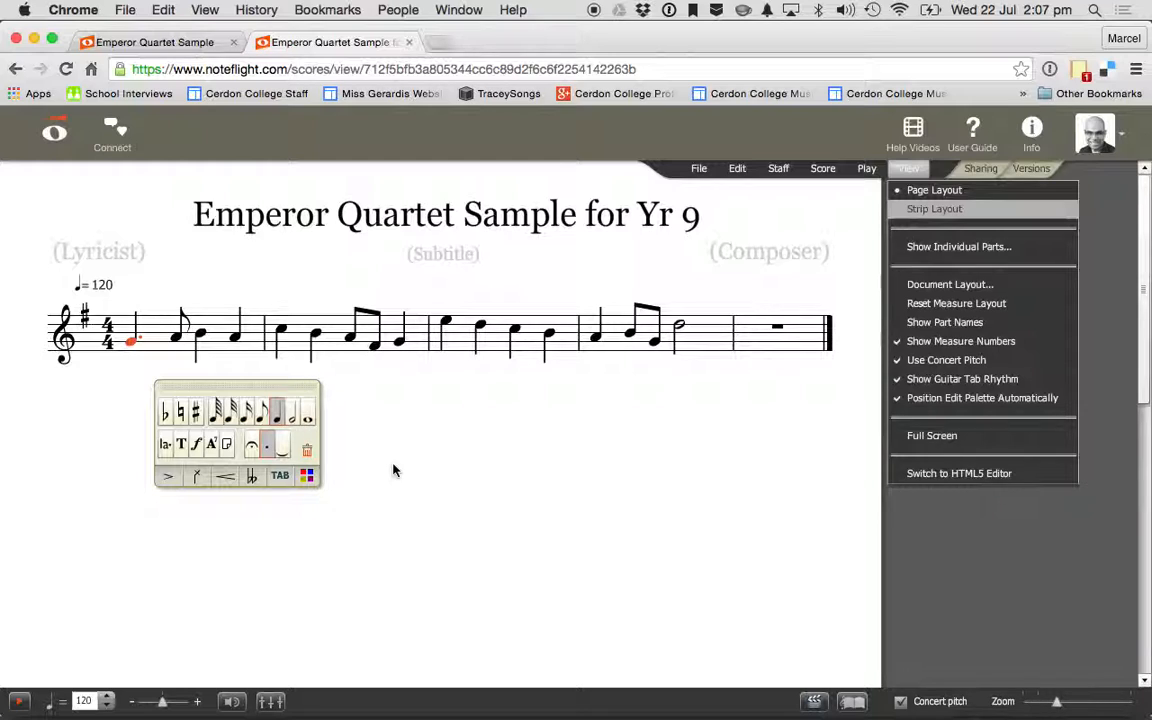
pyautogui.click(908, 168)
pyautogui.click(908, 168)
pyautogui.click(920, 209)
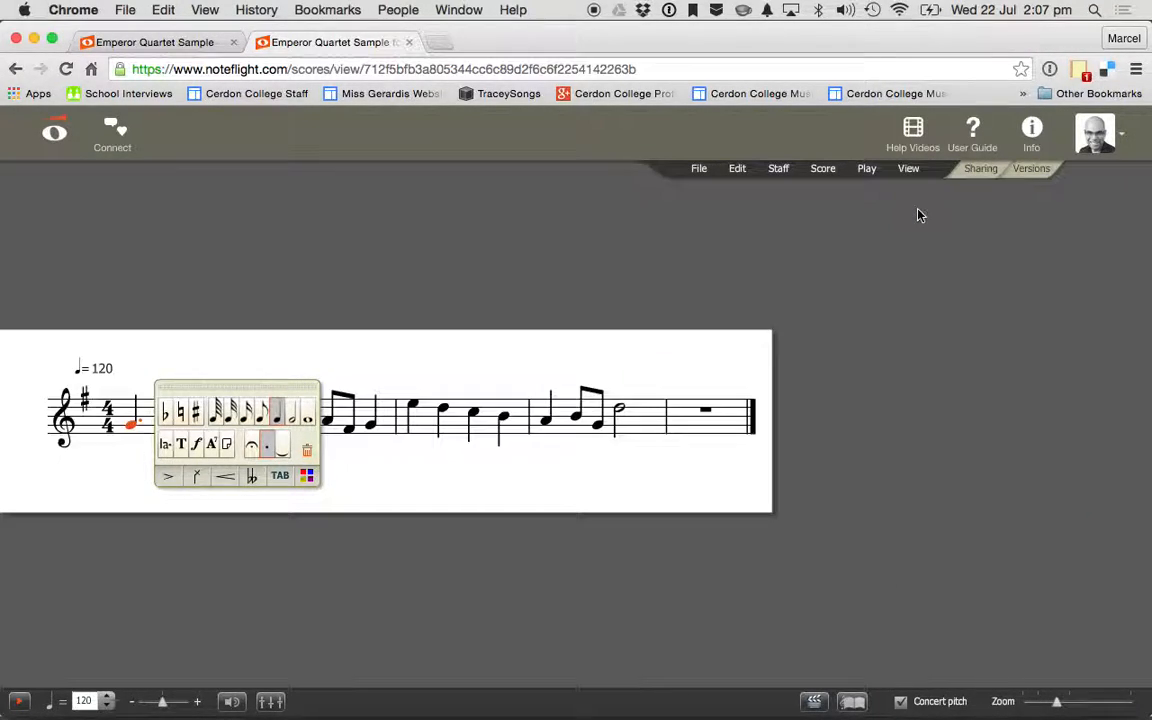
pyautogui.moveTo(278, 386); pyautogui.dragTo(451, 551)
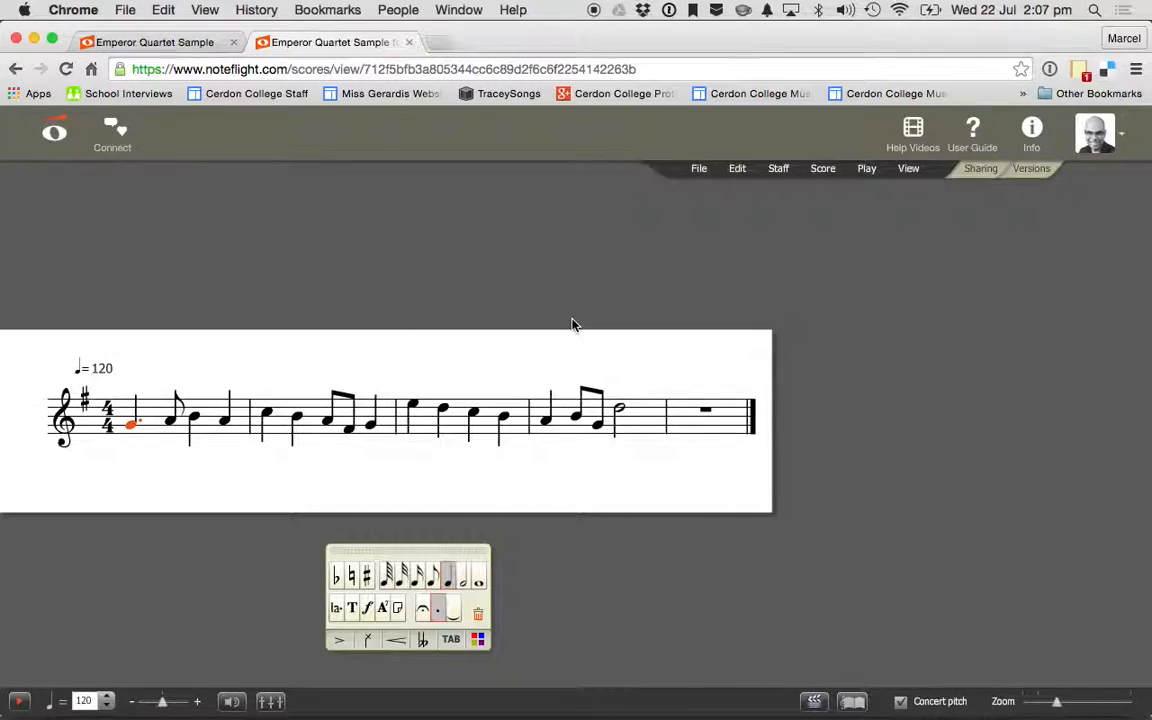
# Switch to Microsoft Word and review the variation techniques in step 2 of the Yr 9 Task 3 Composition document, especially altering the rhythm
pyautogui.press('super+Tab')
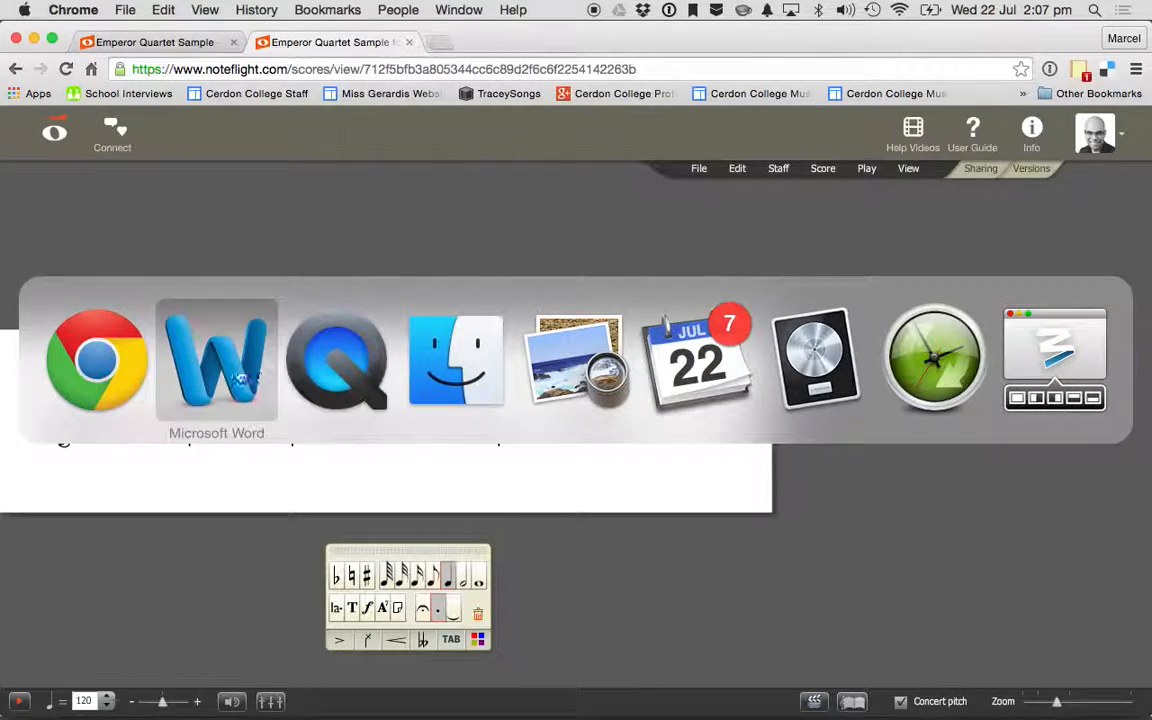
pyautogui.scroll(15, 400, 378)
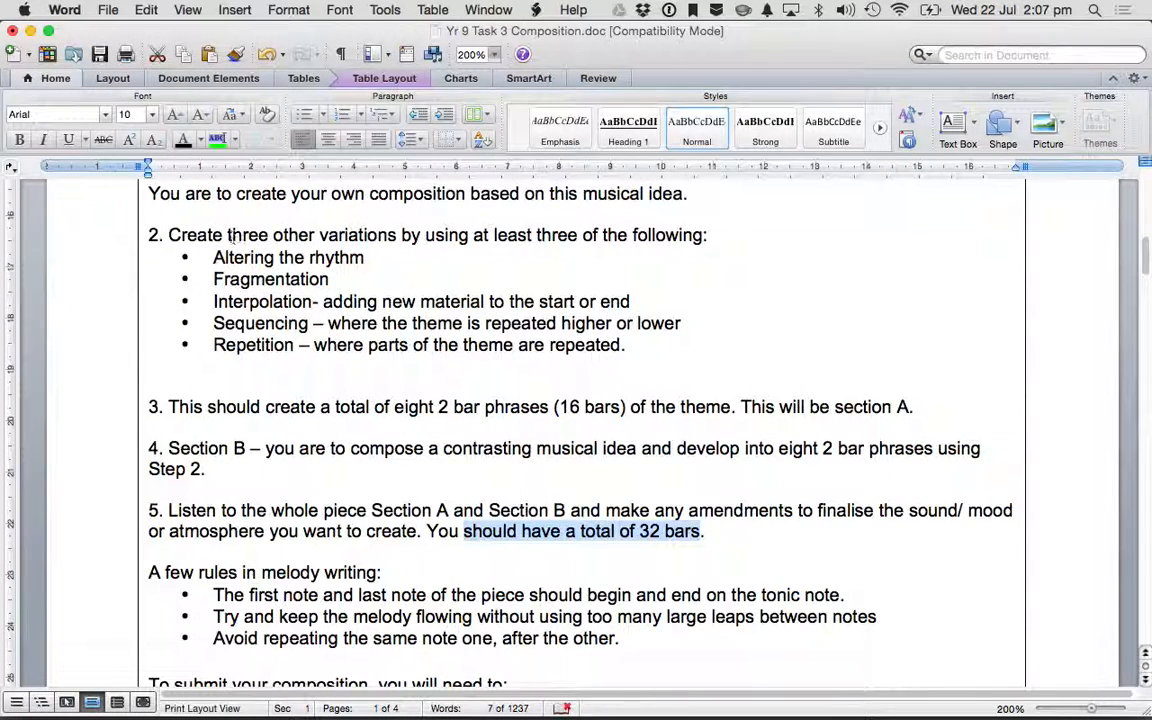
pyautogui.moveTo(228, 234); pyautogui.dragTo(410, 241)
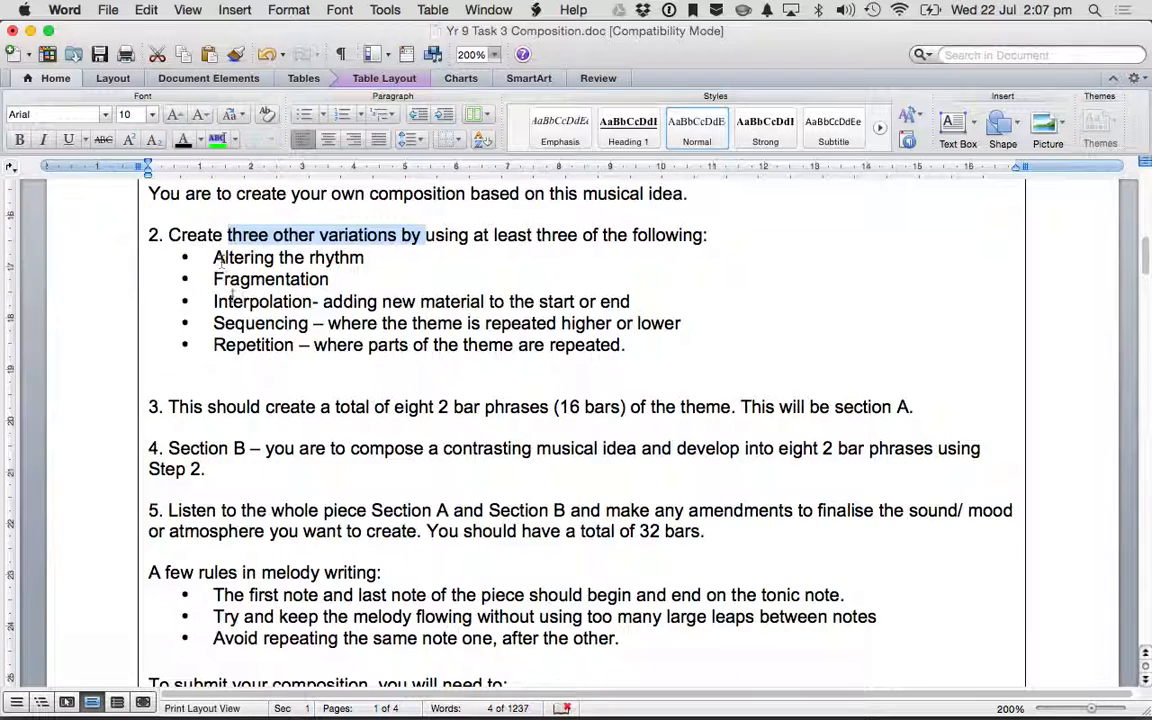
pyautogui.moveTo(215, 257); pyautogui.dragTo(301, 260)
pyautogui.moveTo(216, 277); pyautogui.dragTo(276, 281)
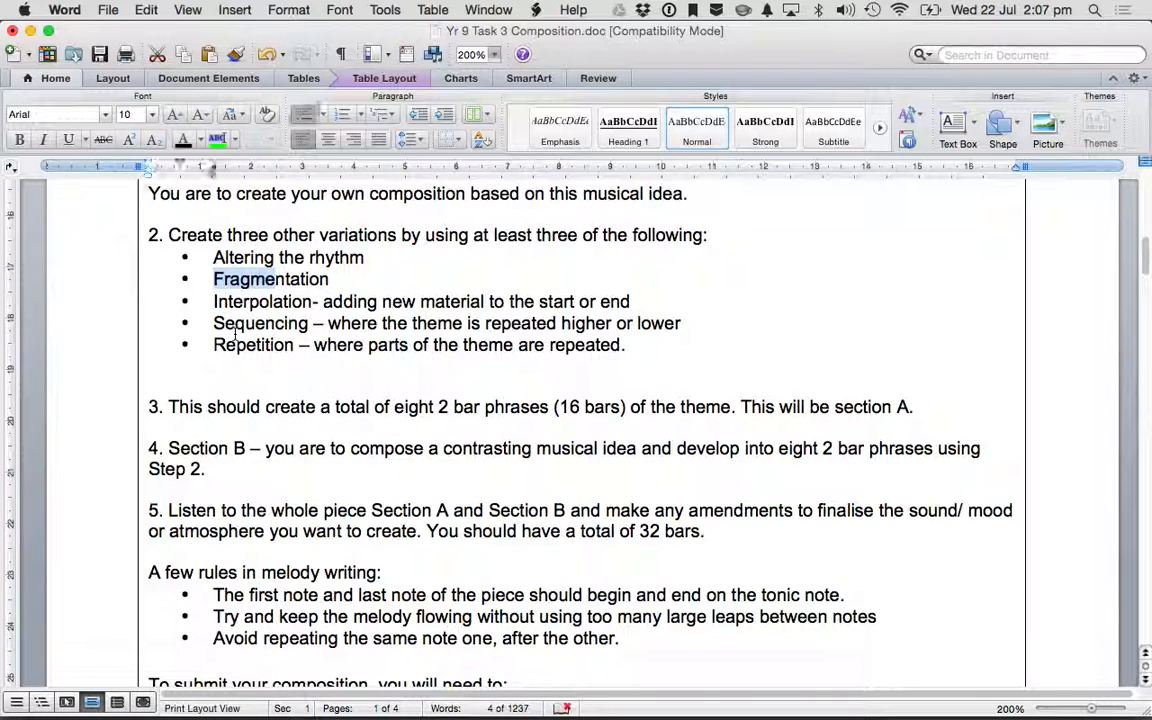
pyautogui.click(222, 352)
pyautogui.moveTo(215, 257); pyautogui.dragTo(355, 262)
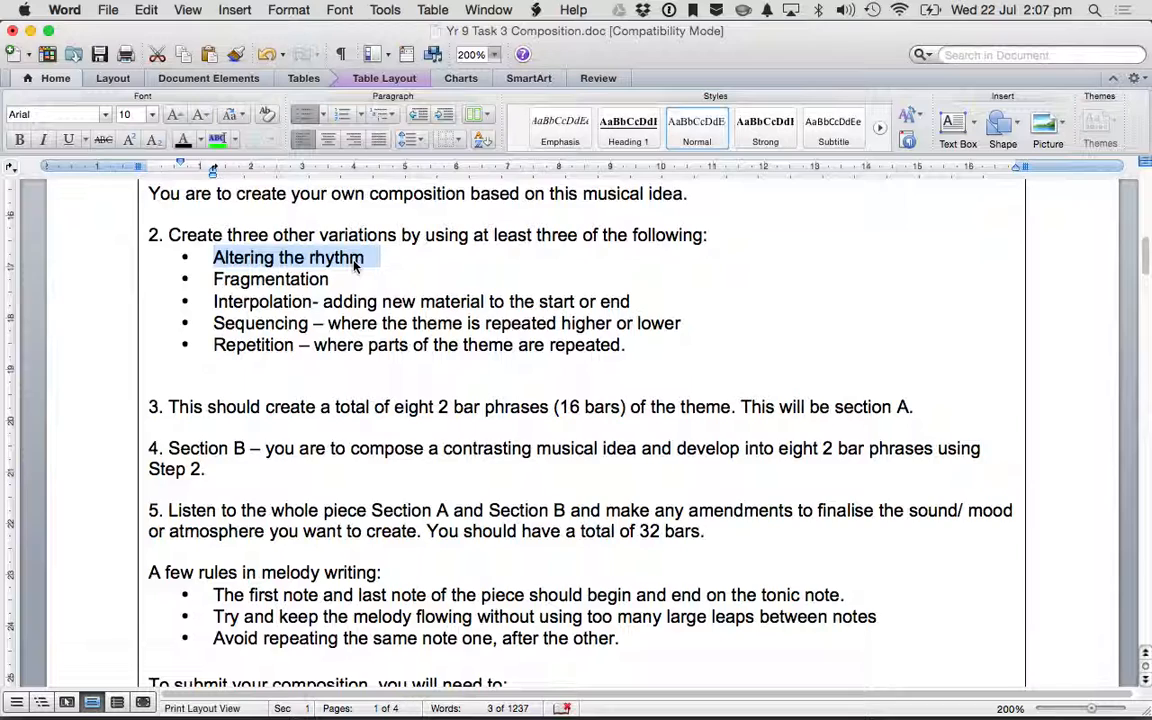
# Switch back to the Noteflight score in Chrome and copy the theme from measures 1 to 4 into the score starting at measure 5
pyautogui.press('super+Tab')
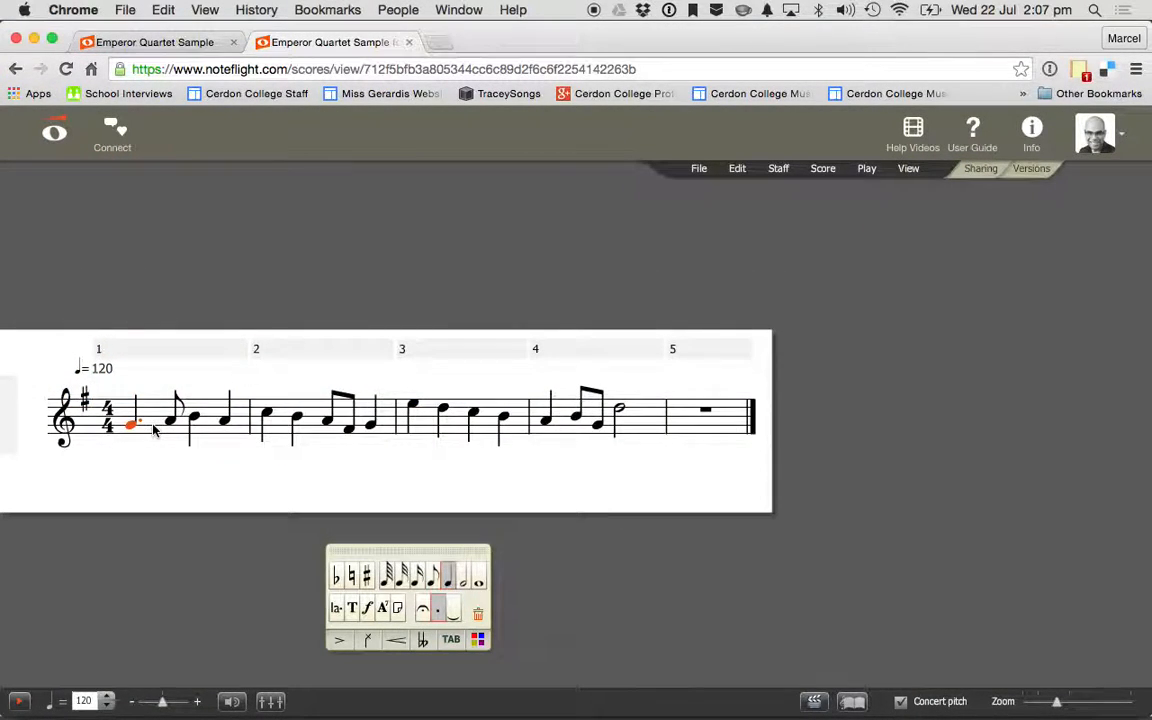
pyautogui.click(153, 428)
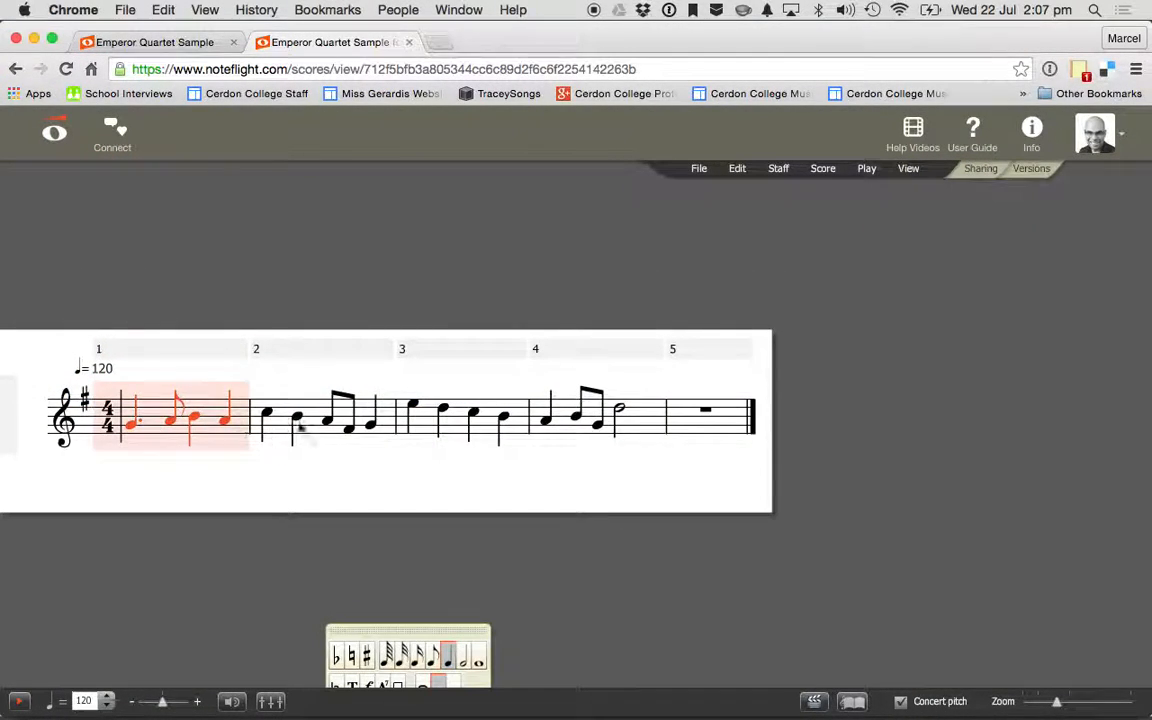
pyautogui.keyDown('shift'); pyautogui.click(636, 428); pyautogui.keyUp('shift')
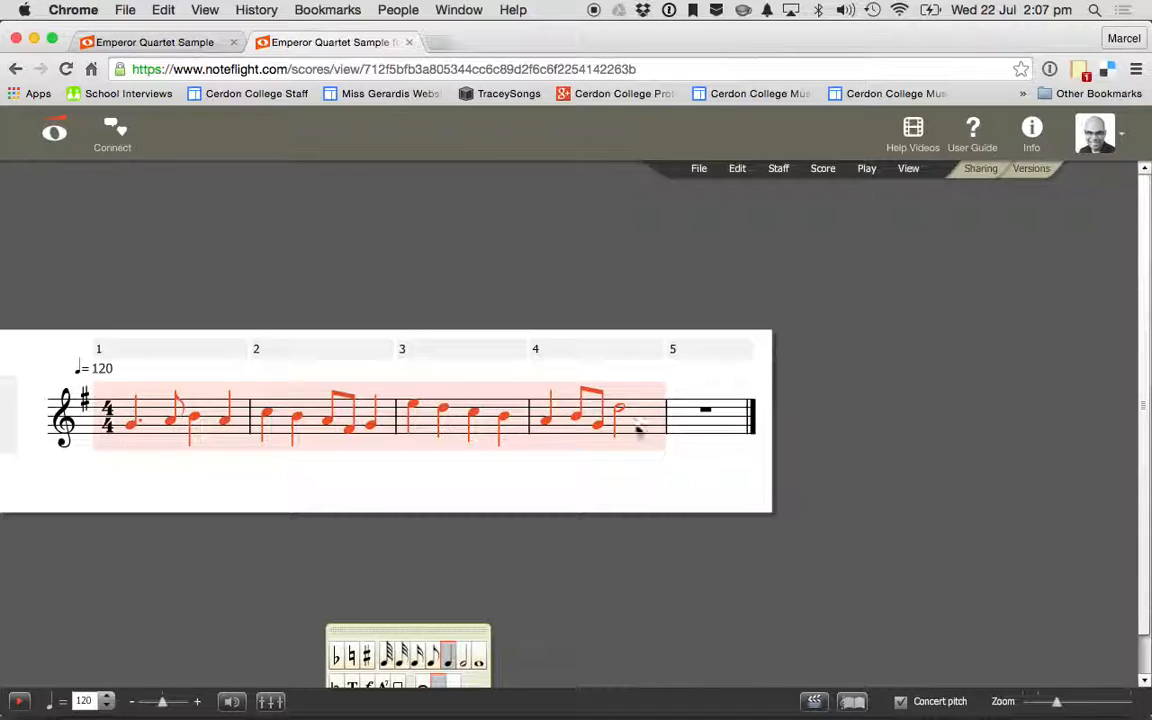
pyautogui.click(688, 430)
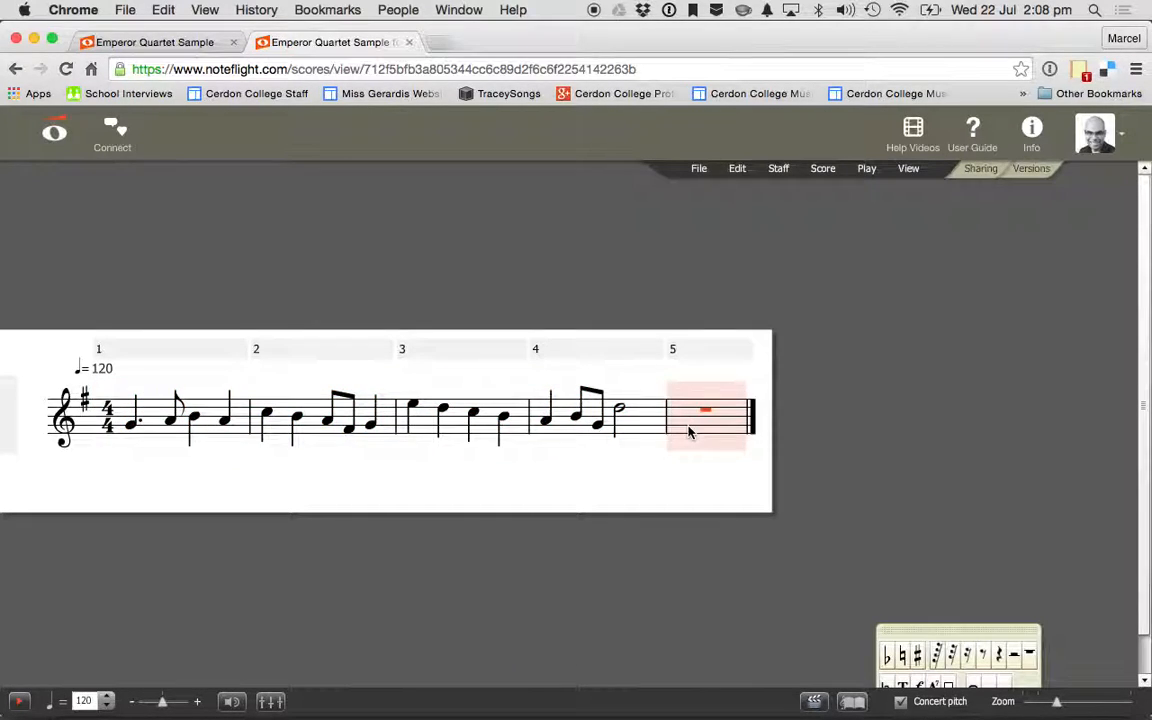
pyautogui.hotkey('ctrl', 'v')
pyautogui.click(668, 488)
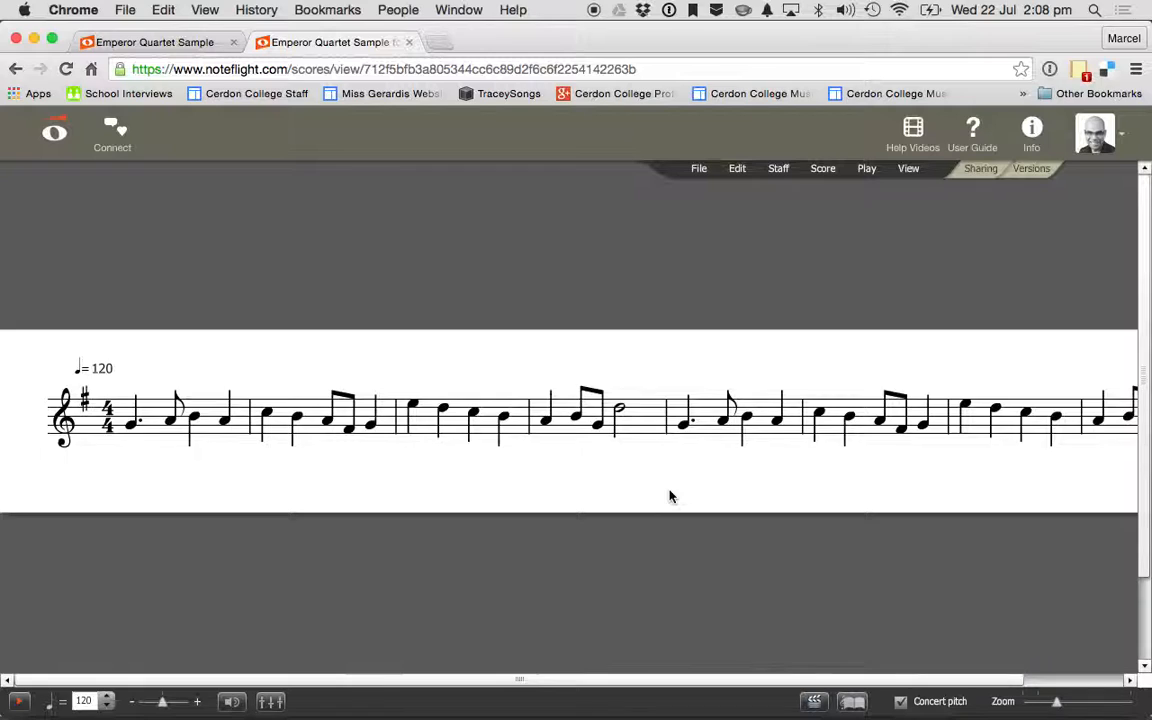
# Add the performance text "Alter the rhythm" above the first note of measure 5
pyautogui.click(684, 427)
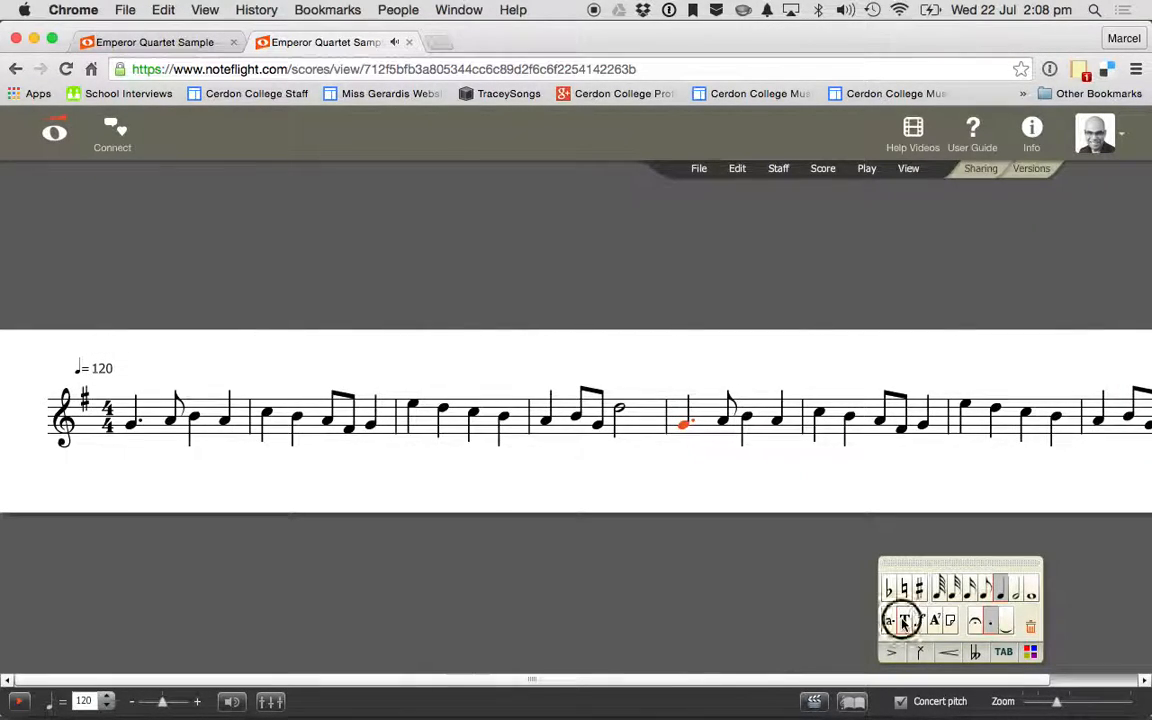
pyautogui.write('Alter the rhyth')
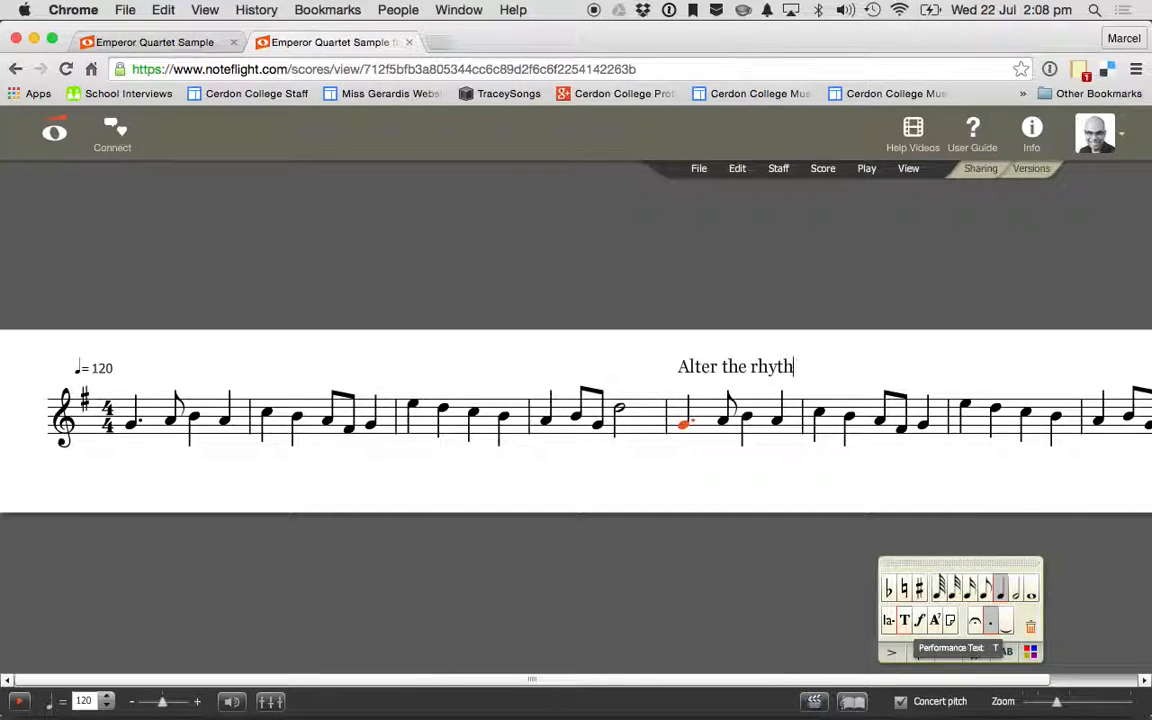
pyautogui.click(766, 626)
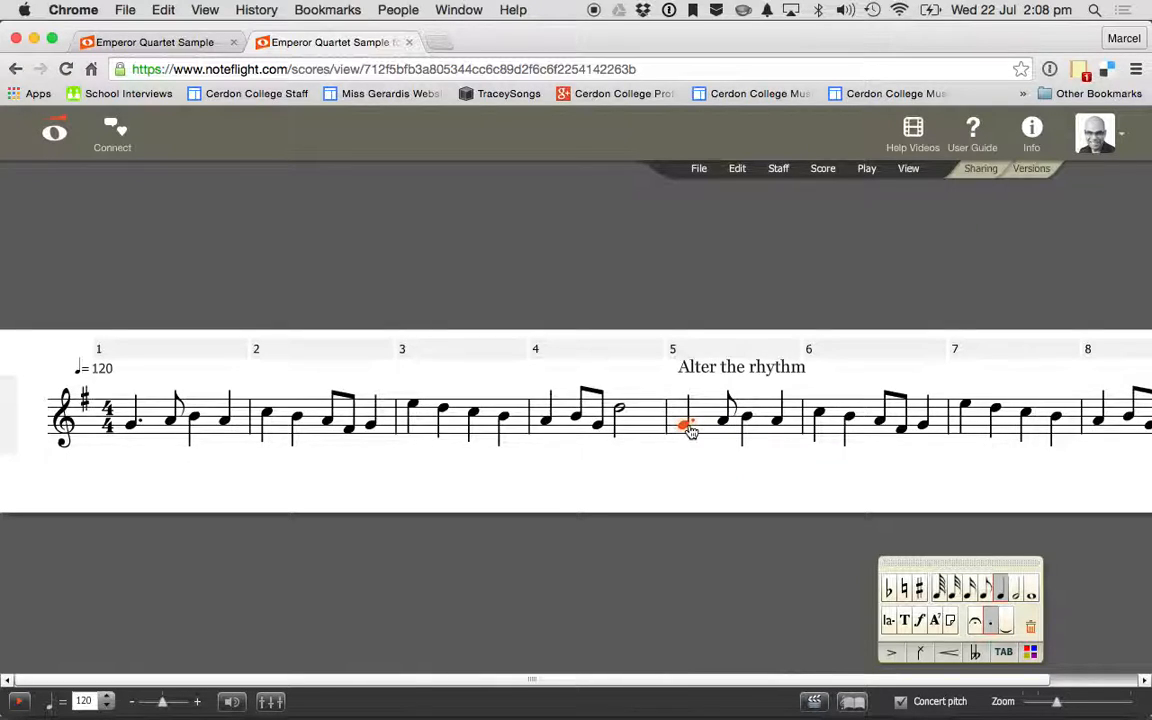
# Replace the dotted quarter-note G in measure 5 with three eighth-note Gs
pyautogui.click(985, 589)
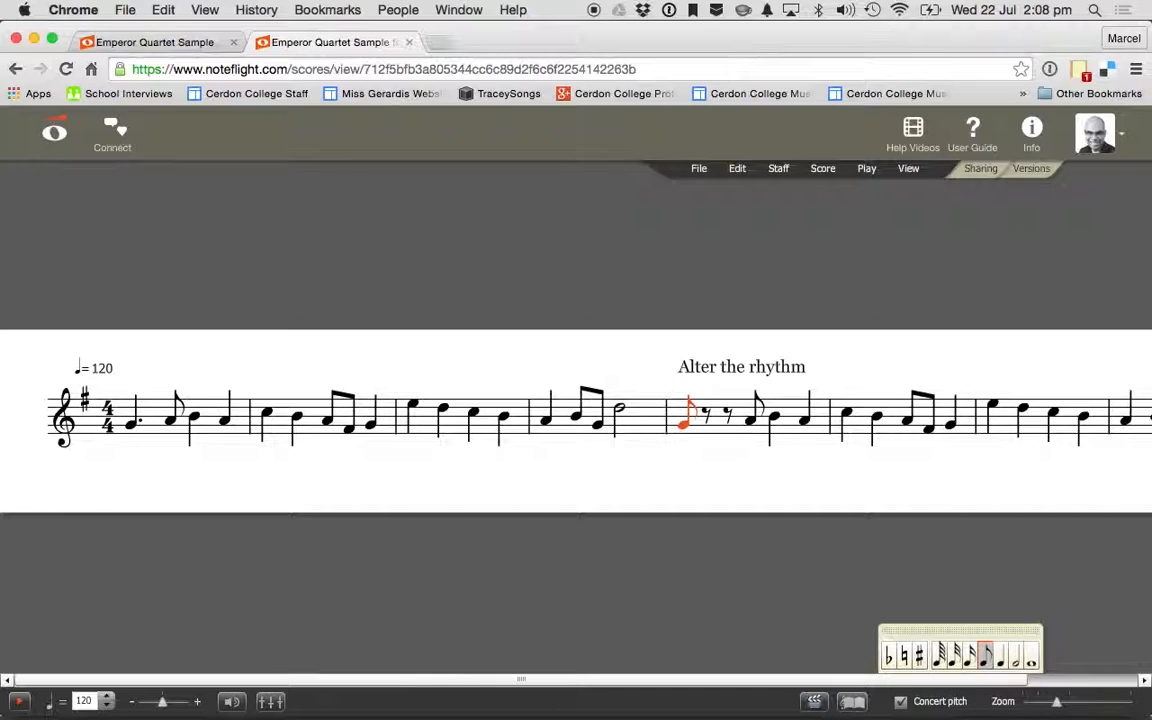
pyautogui.press('g')
pyautogui.press('g')
pyautogui.press('g')
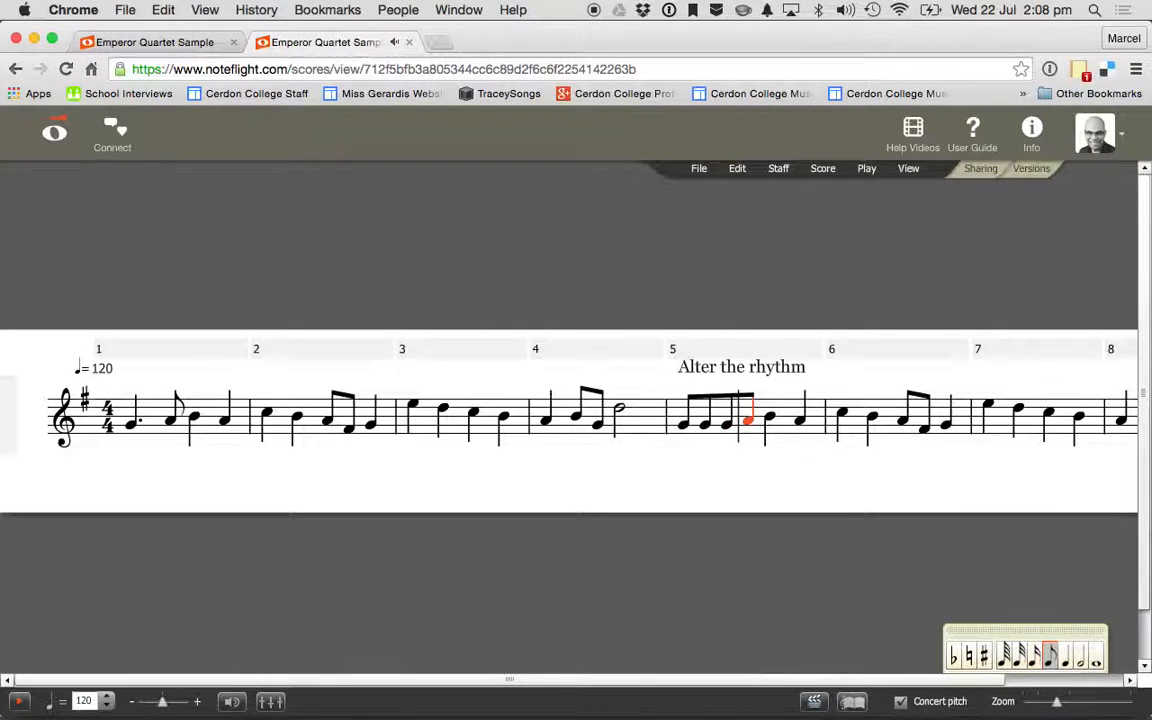
pyautogui.press('Right')
pyautogui.press('Right')
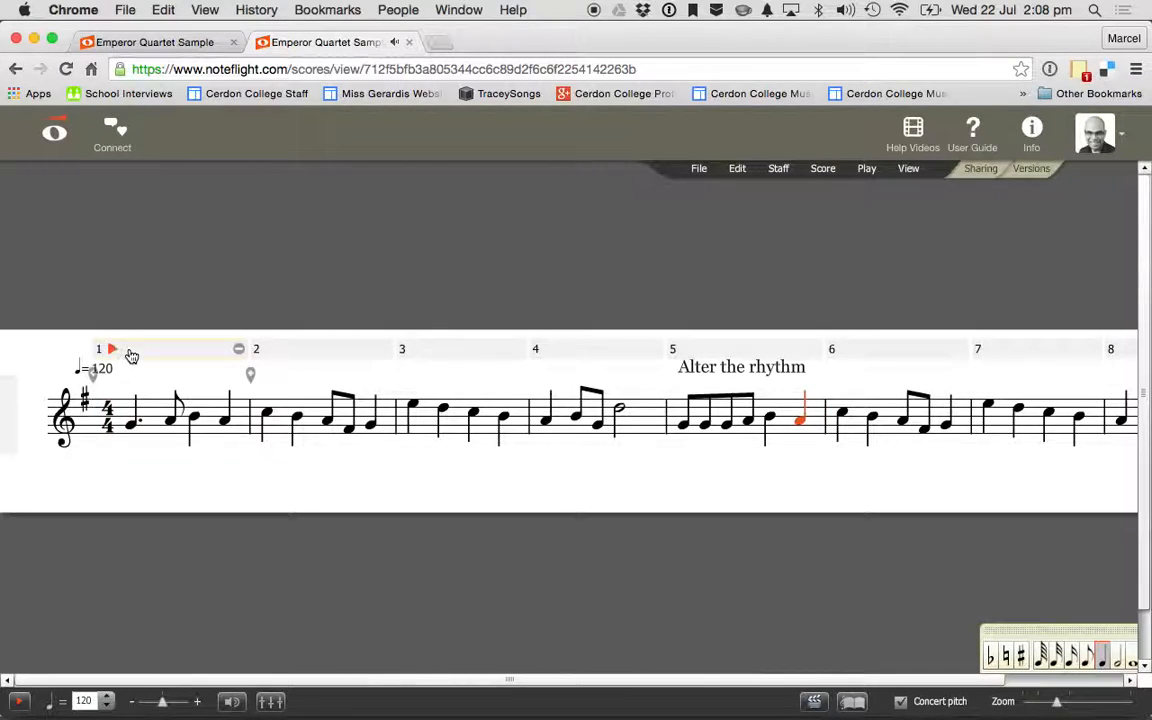
# Play the score from measure 1 and restore the quarter-note A at the end of measure 5
pyautogui.click(114, 351)
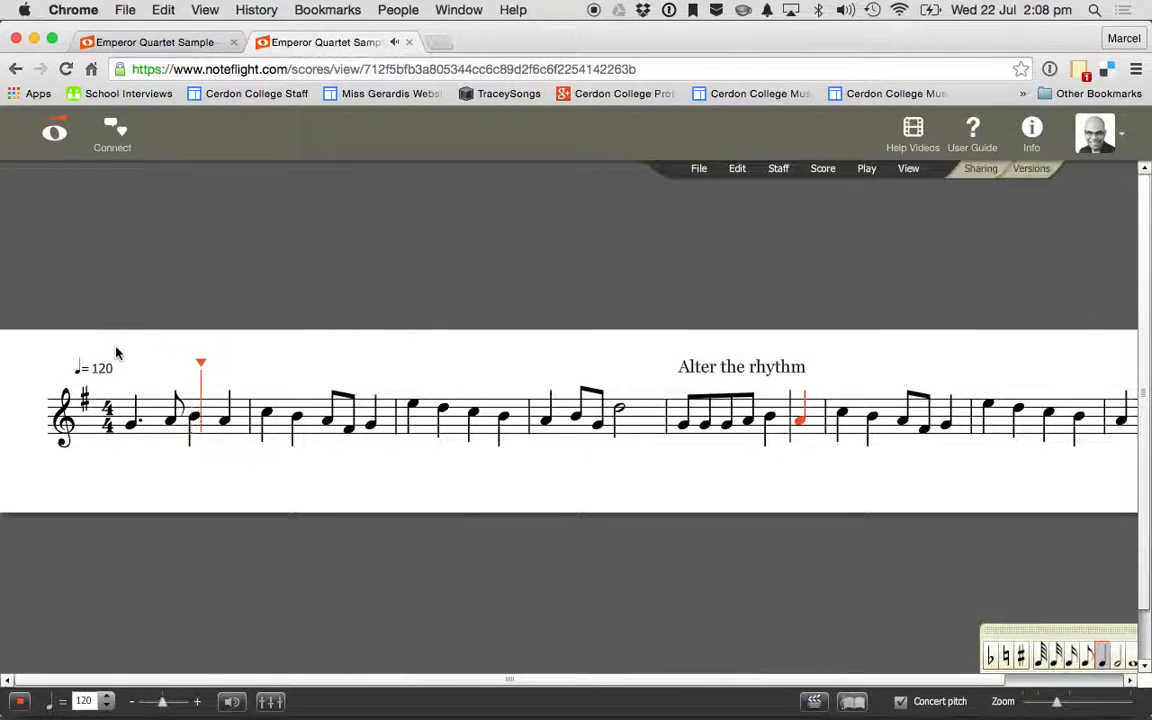
pyautogui.press('space')
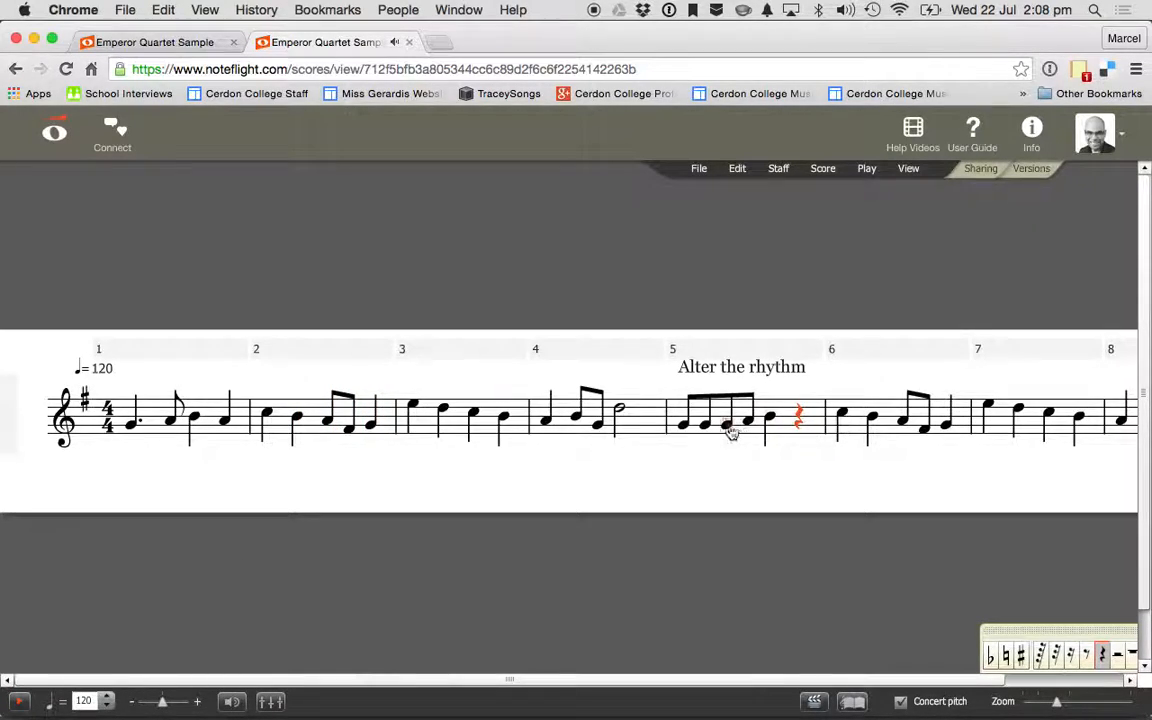
pyautogui.click(799, 422)
pyautogui.press('a')
# Replace the quarter-note C at the start of measure 6 with two eighth-note Cs
pyautogui.click(683, 423)
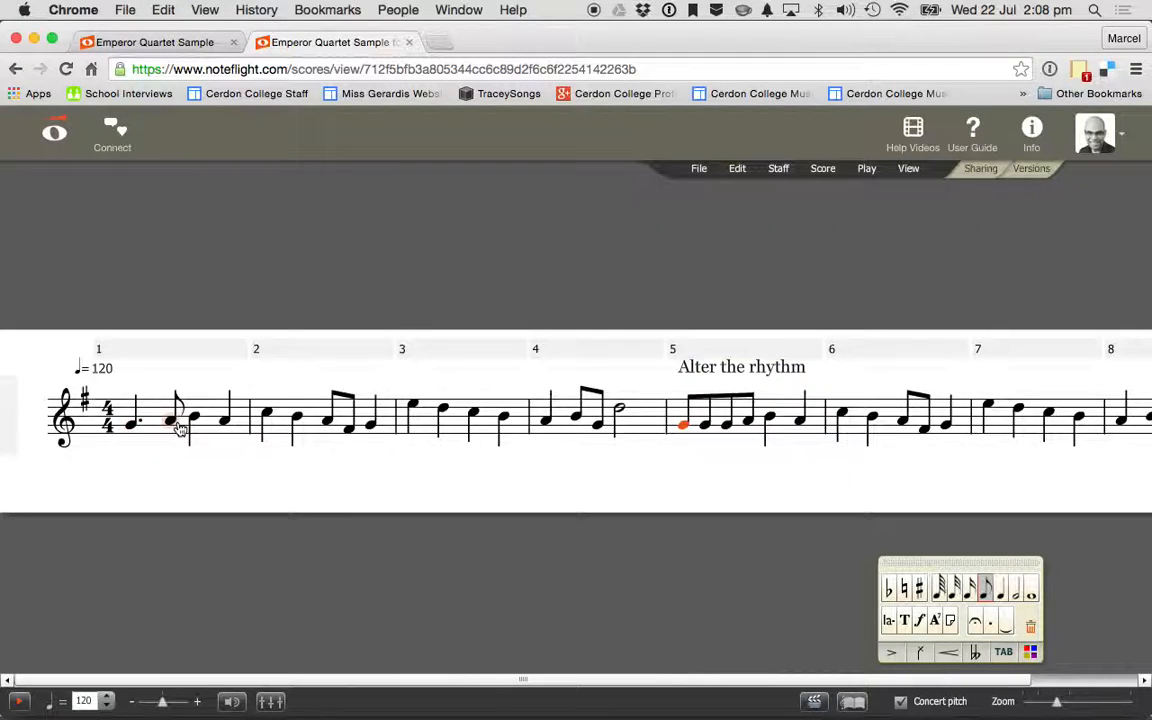
pyautogui.click(842, 418)
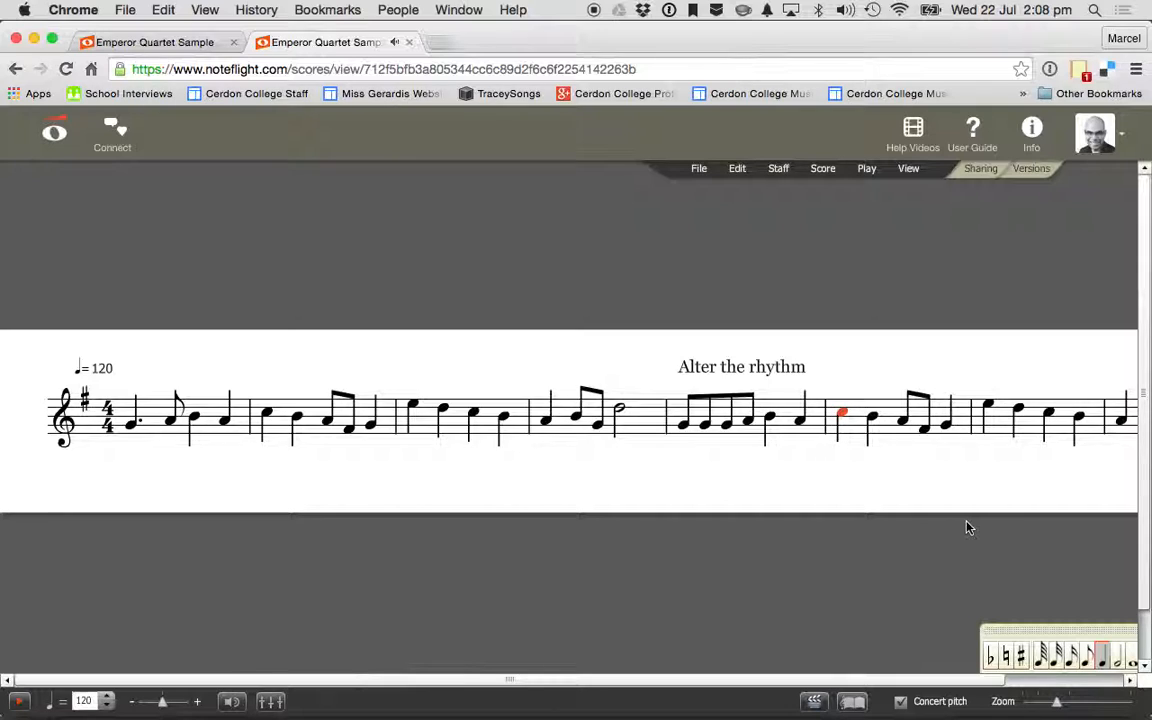
pyautogui.moveTo(1051, 629); pyautogui.dragTo(897, 537)
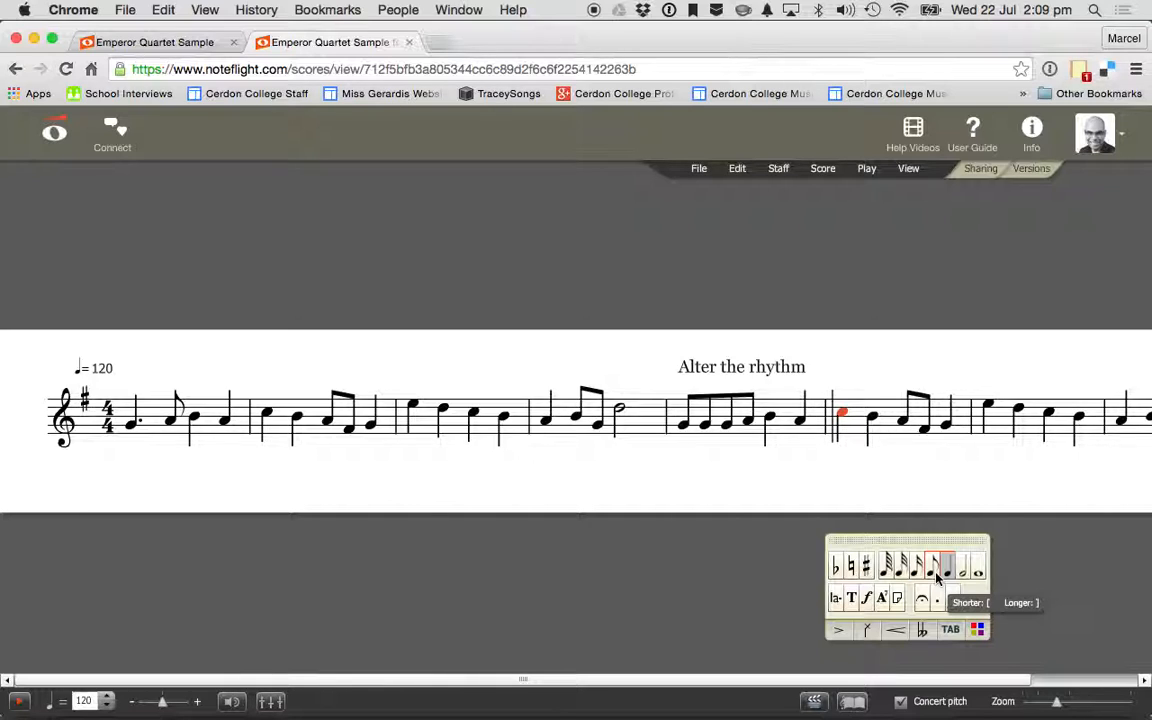
pyautogui.click(937, 575)
pyautogui.press('Right')
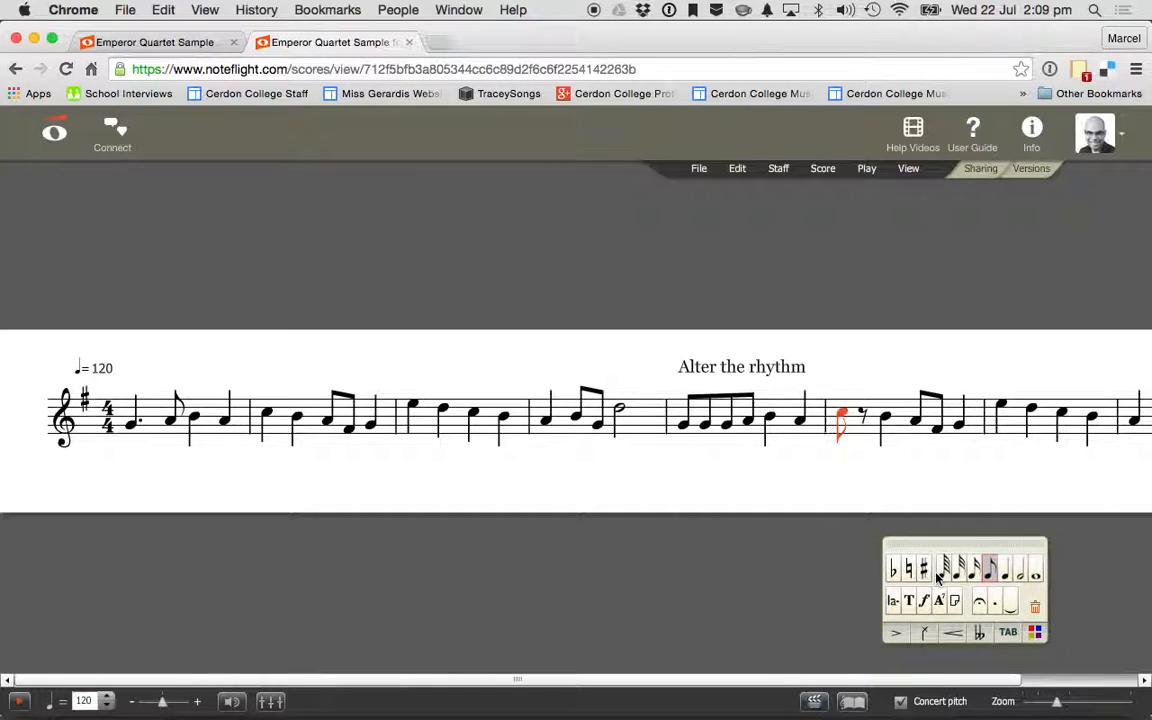
pyautogui.press('c')
# Replace the quarter-note E at the start of measure 7 with two eighth-note Es
pyautogui.press('Right')
pyautogui.press('Right')
pyautogui.press('Right')
pyautogui.press('Right')
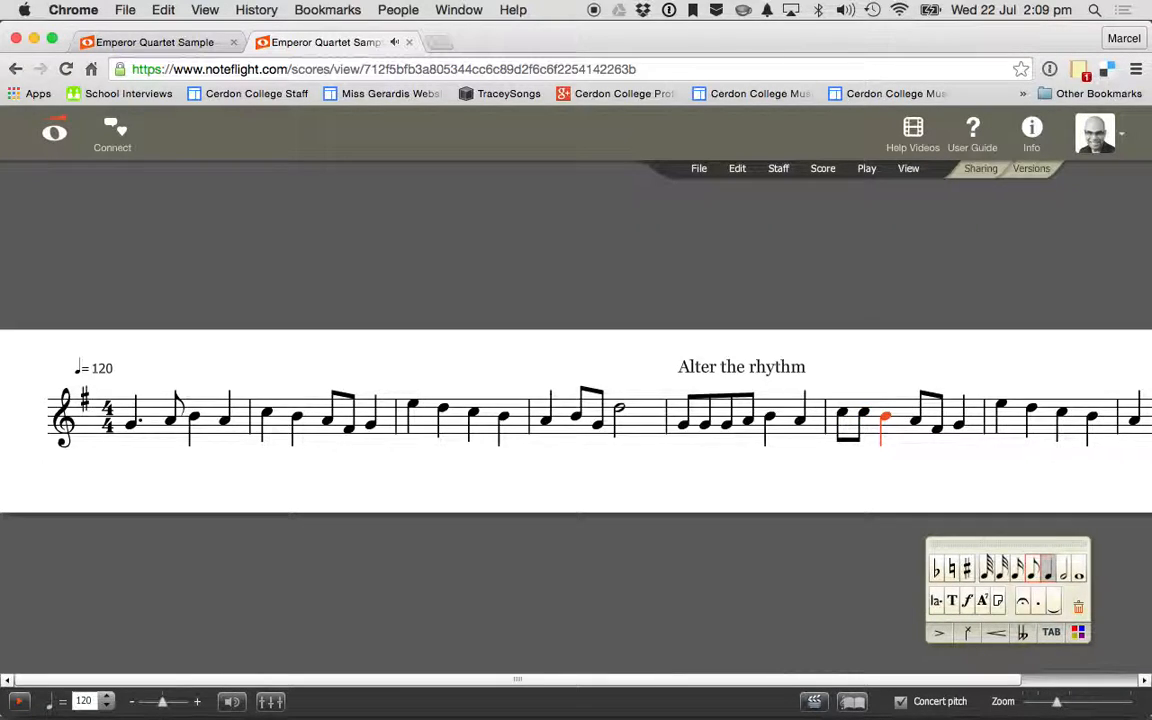
pyautogui.press('Right')
pyautogui.click(1090, 572)
pyautogui.press('e')
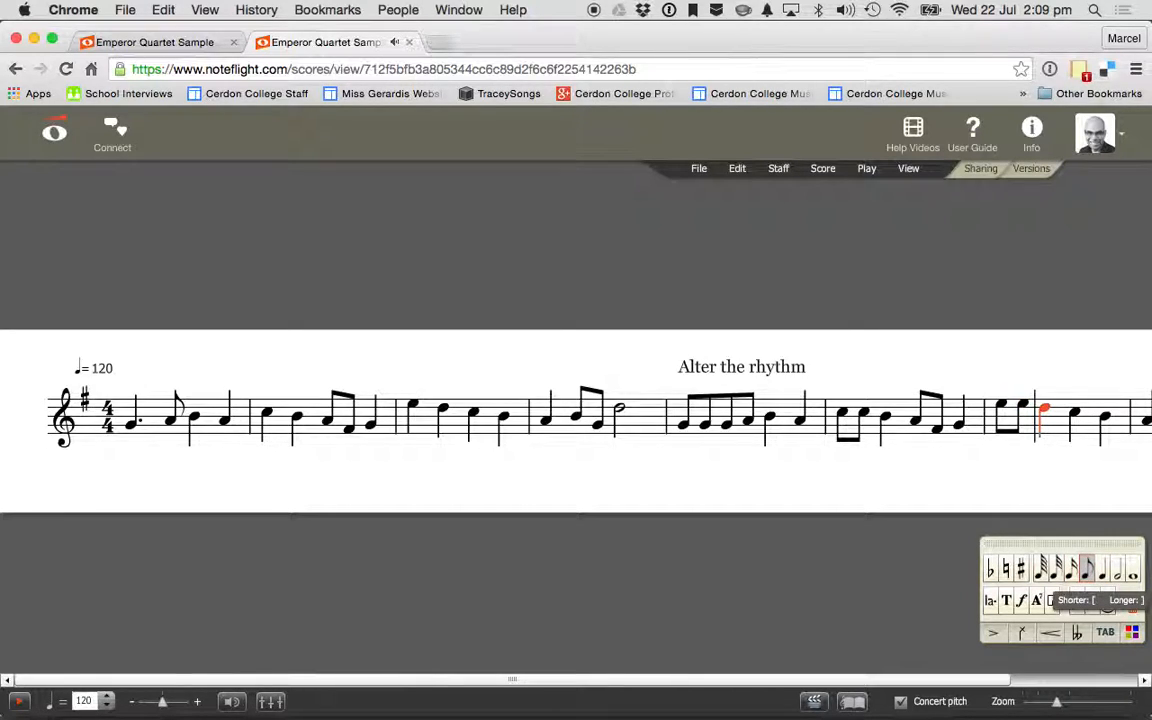
pyautogui.press('q')
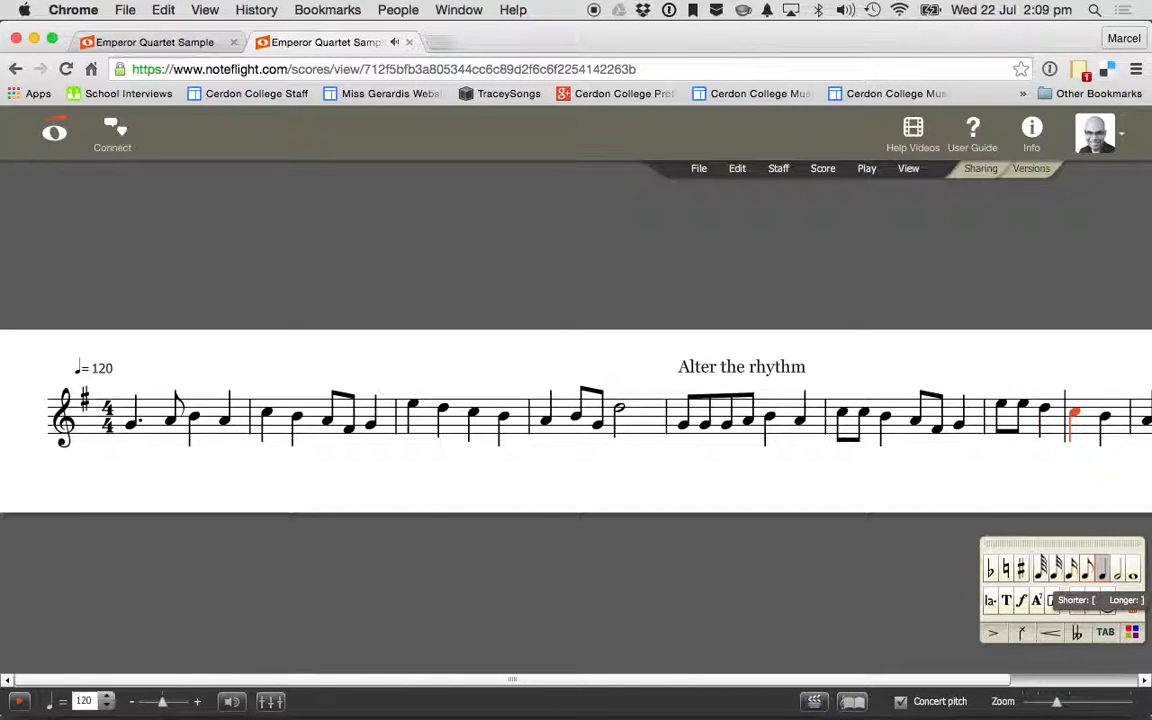
# Split the quarter-note C on the third beat of measure 7 into two eighth-note Cs
pyautogui.click(1086, 581)
pyautogui.press('Right')
pyautogui.press('c')
pyautogui.press('Right')
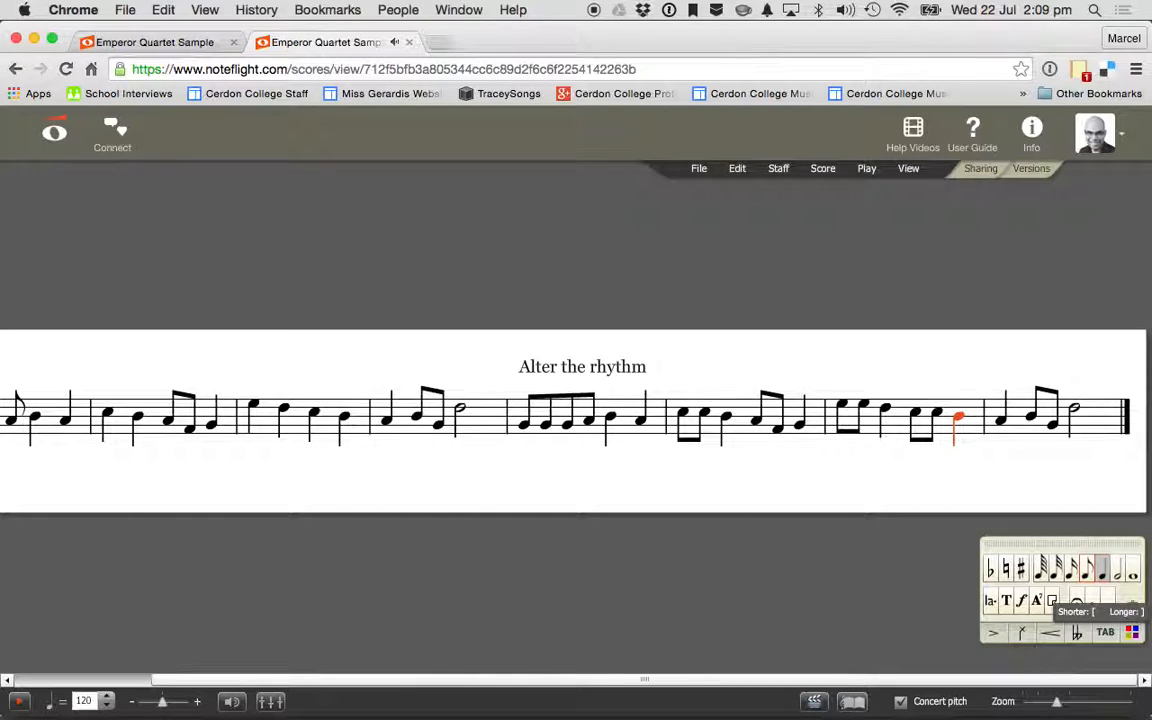
pyautogui.click(684, 489)
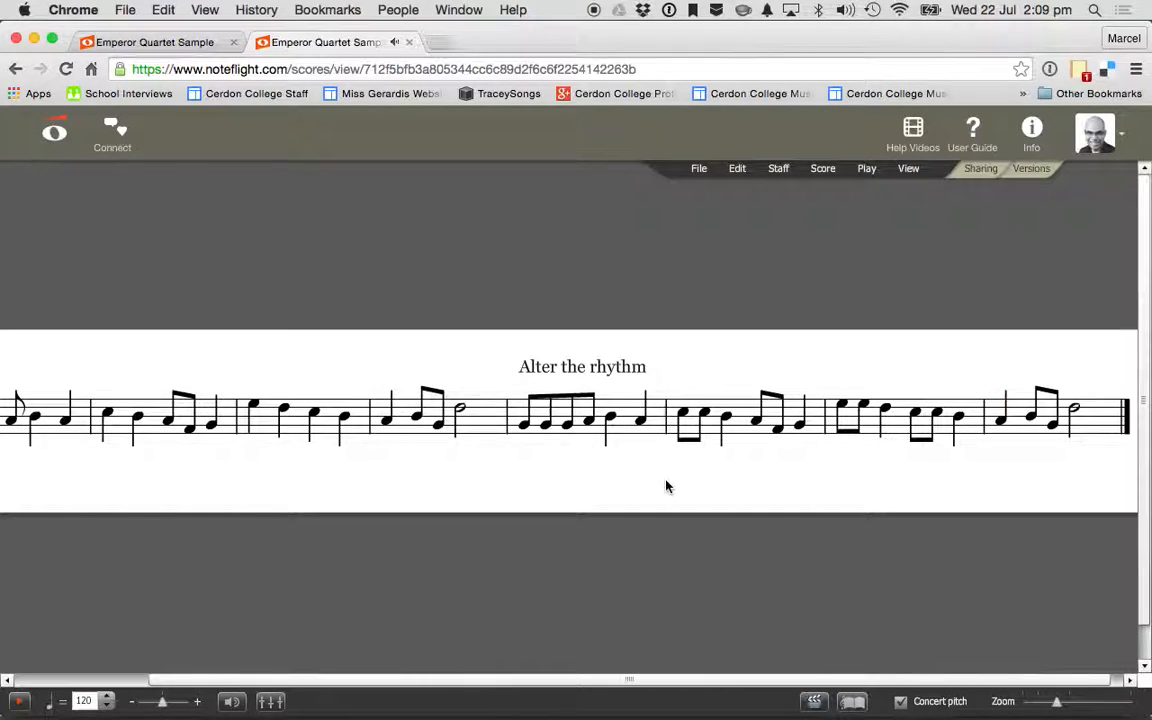
pyautogui.press('super+Left')
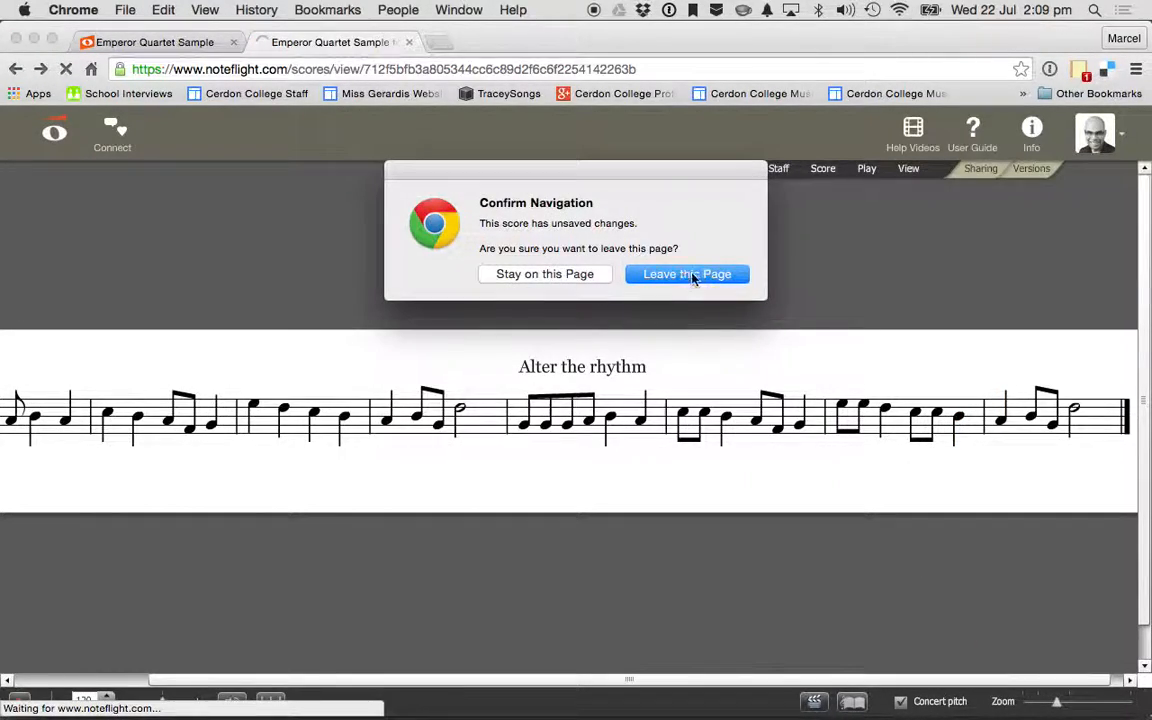
pyautogui.click(690, 275)
# Add the performance text "Original" above the first note of measure 1
pyautogui.click(130, 683)
pyautogui.moveTo(112, 353)
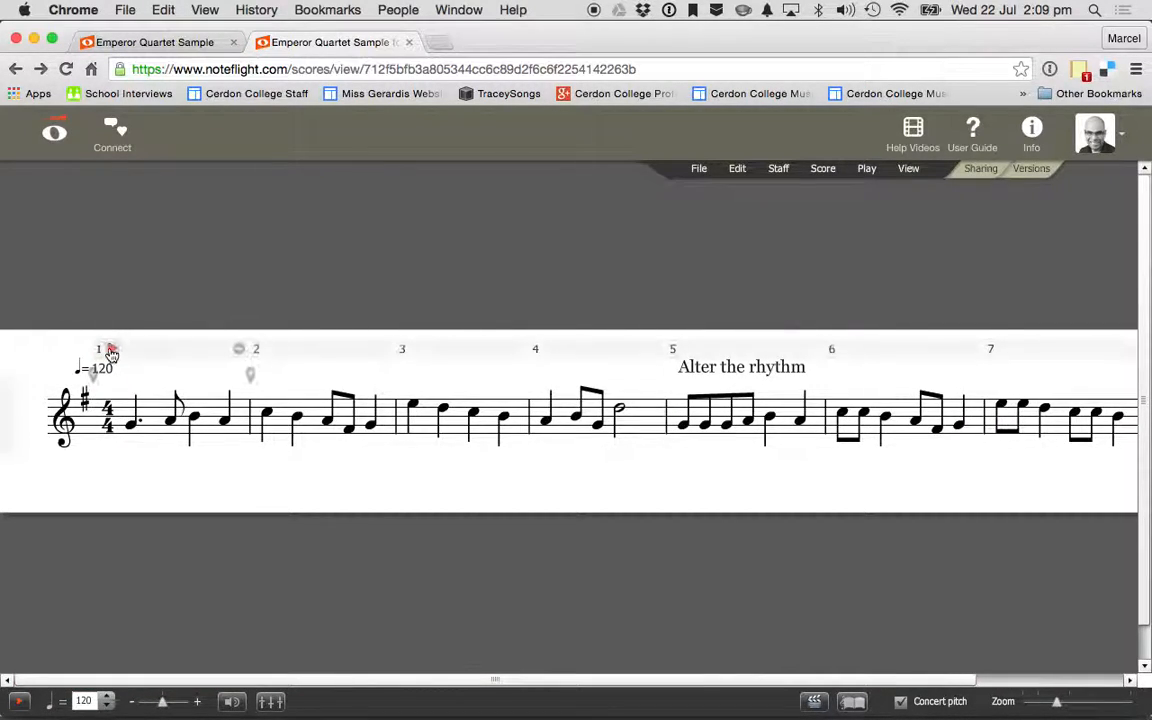
pyautogui.click(131, 427)
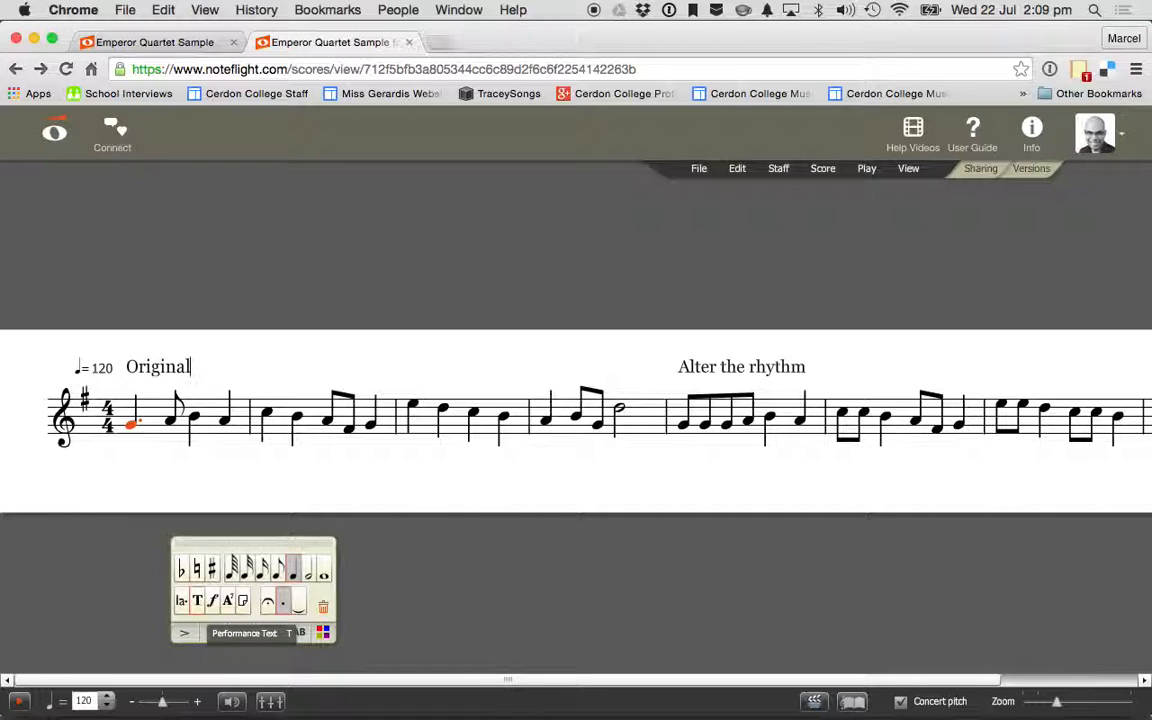
pyautogui.click(193, 473)
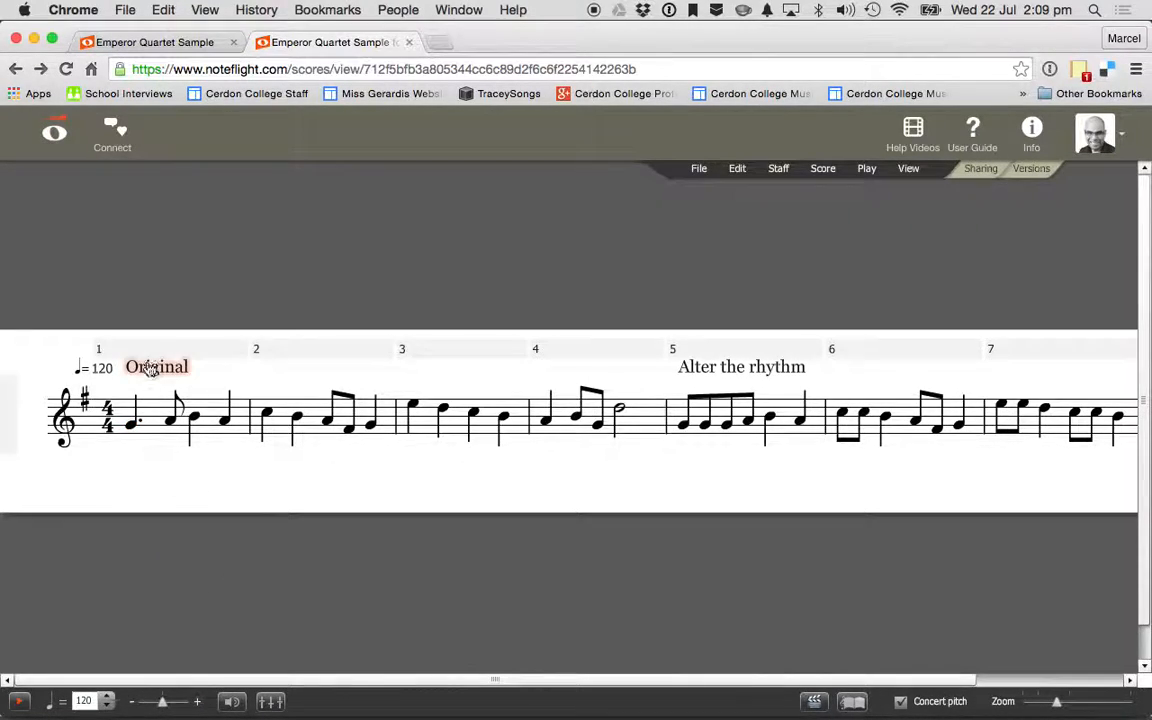
# Play the score from measure 1 and change the half note at the end of measure 8 to G
pyautogui.click(110, 349)
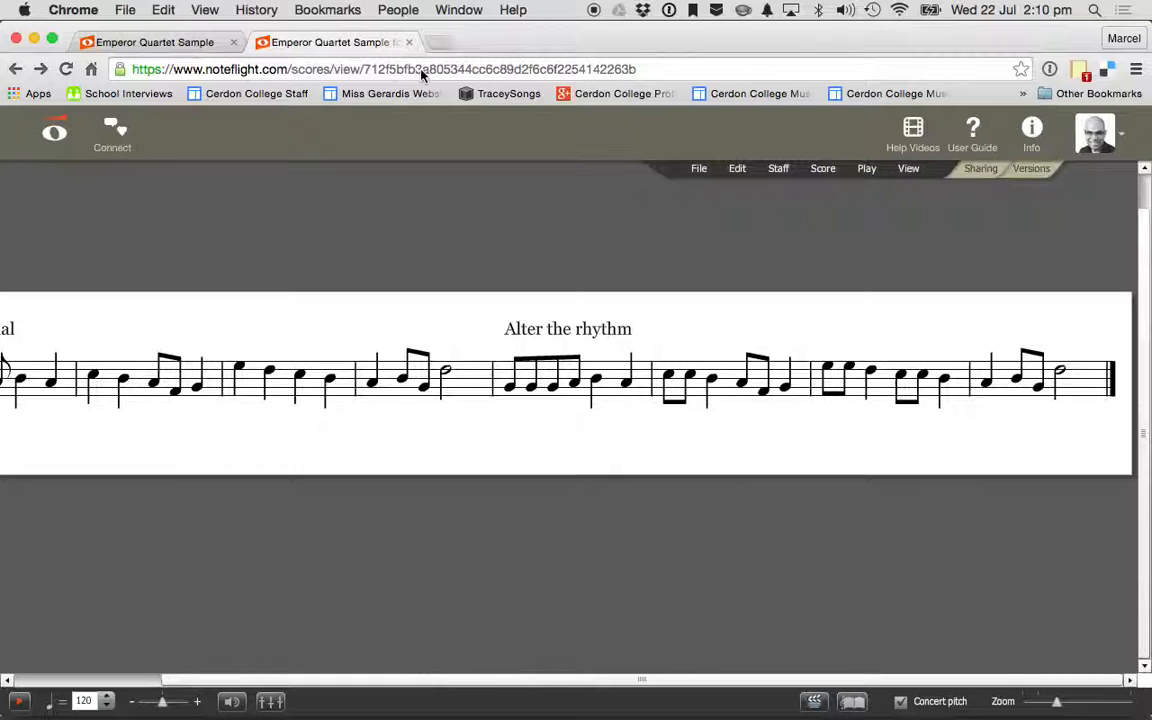
pyautogui.moveTo(230, 684); pyautogui.dragTo(20, 681)
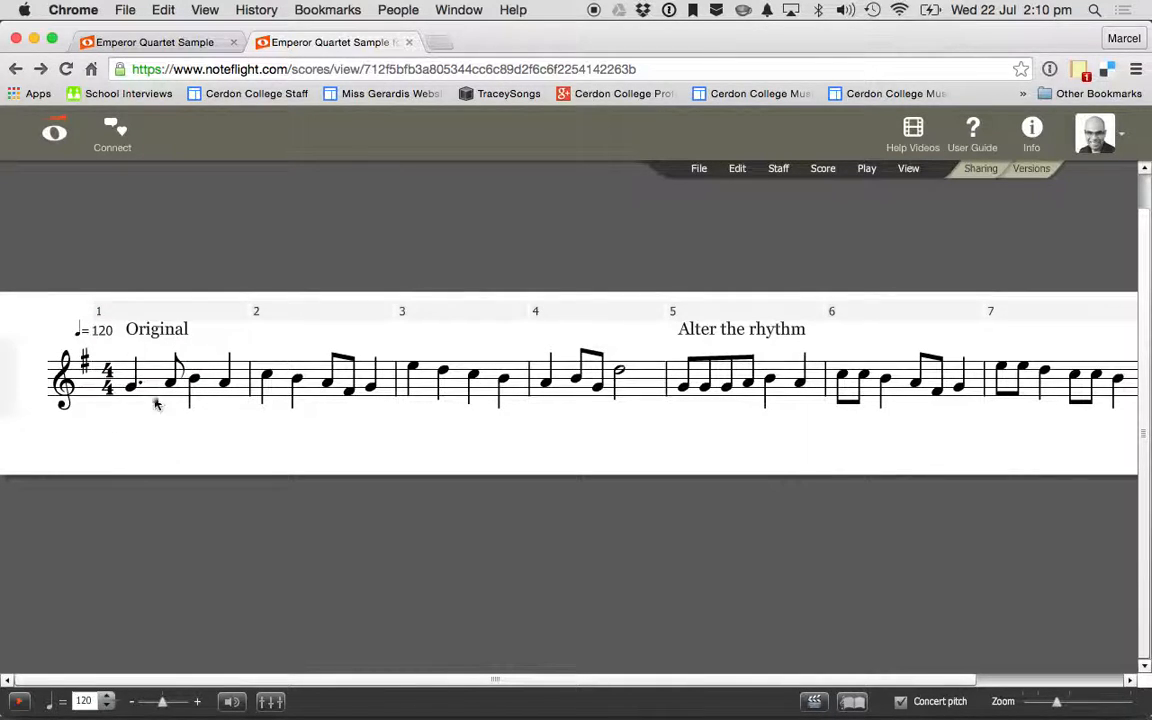
pyautogui.click(620, 374)
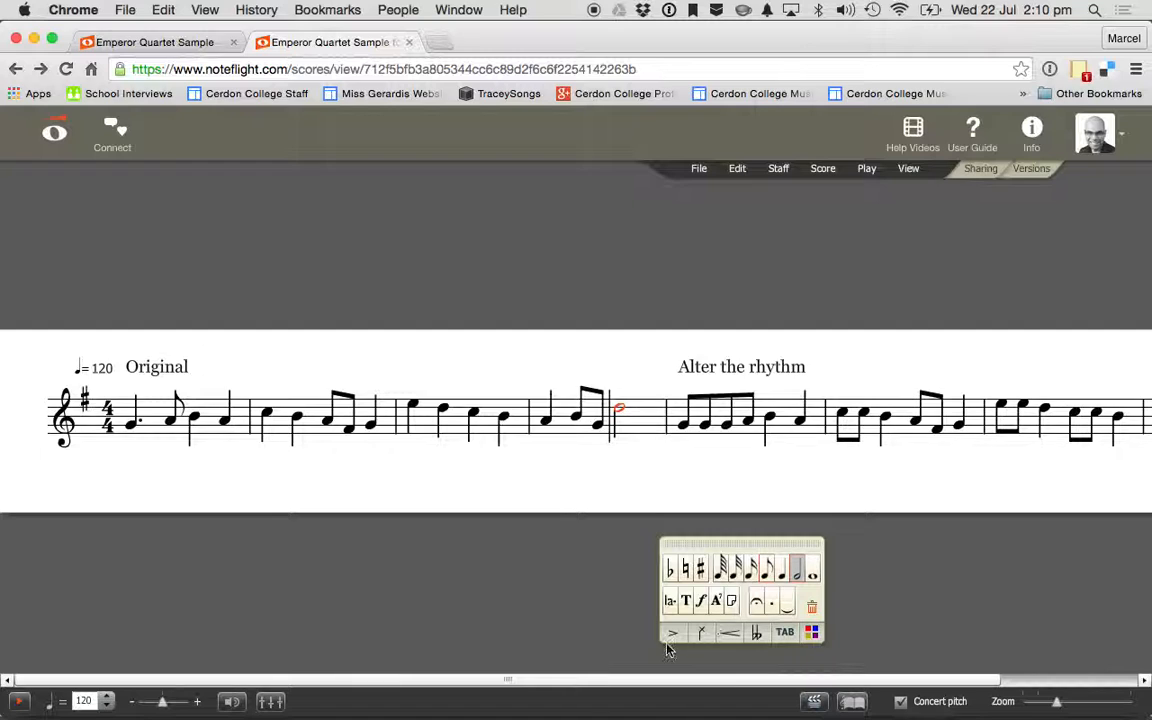
pyautogui.moveTo(777, 681); pyautogui.dragTo(998, 681)
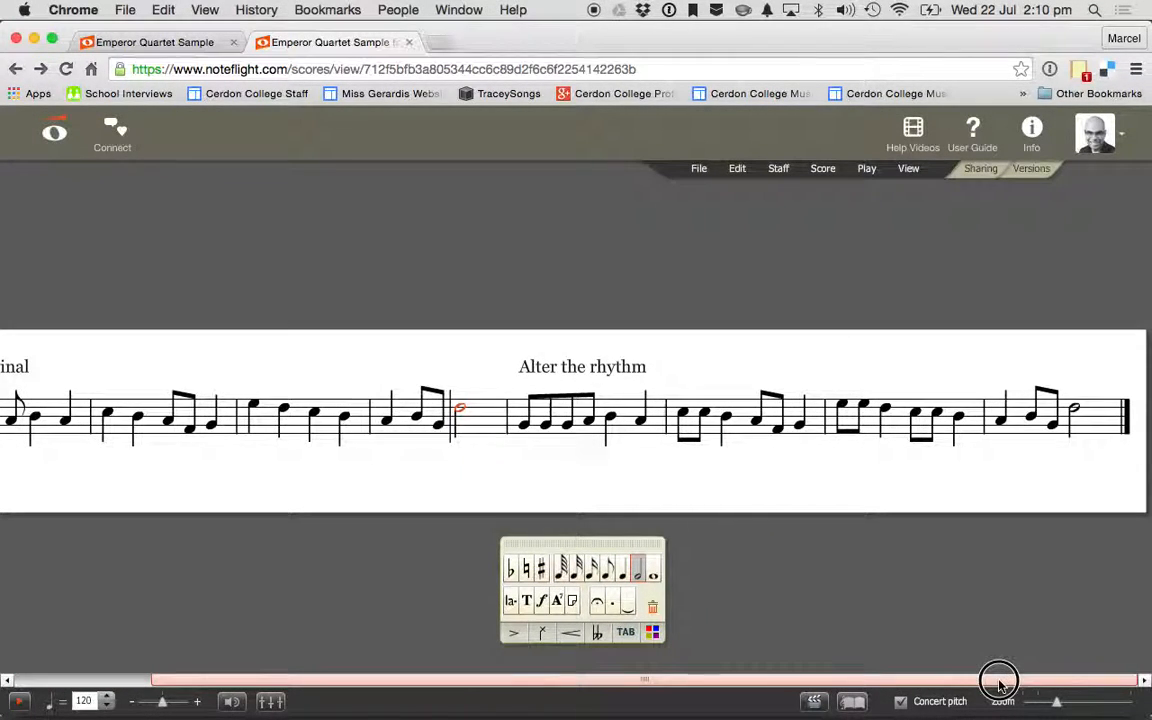
pyautogui.click(1075, 414)
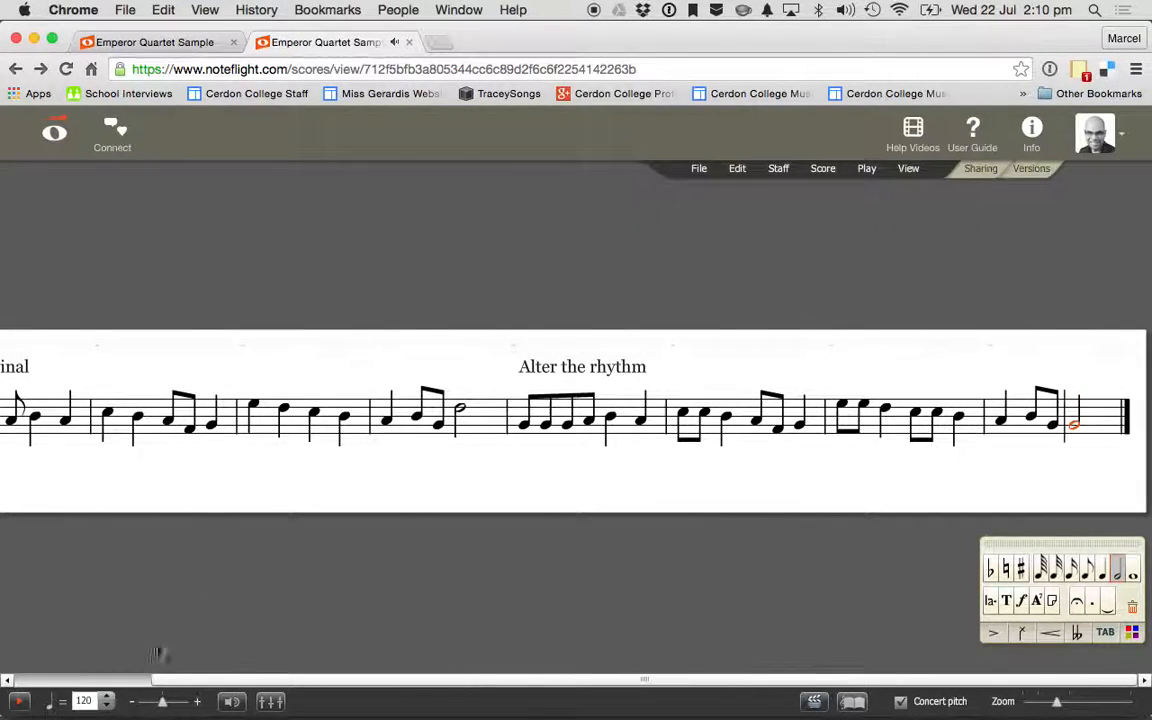
# Play the score back from the first note of measure 1 to hear the theme and its rhythm variation
pyautogui.moveTo(185, 681); pyautogui.dragTo(10, 681)
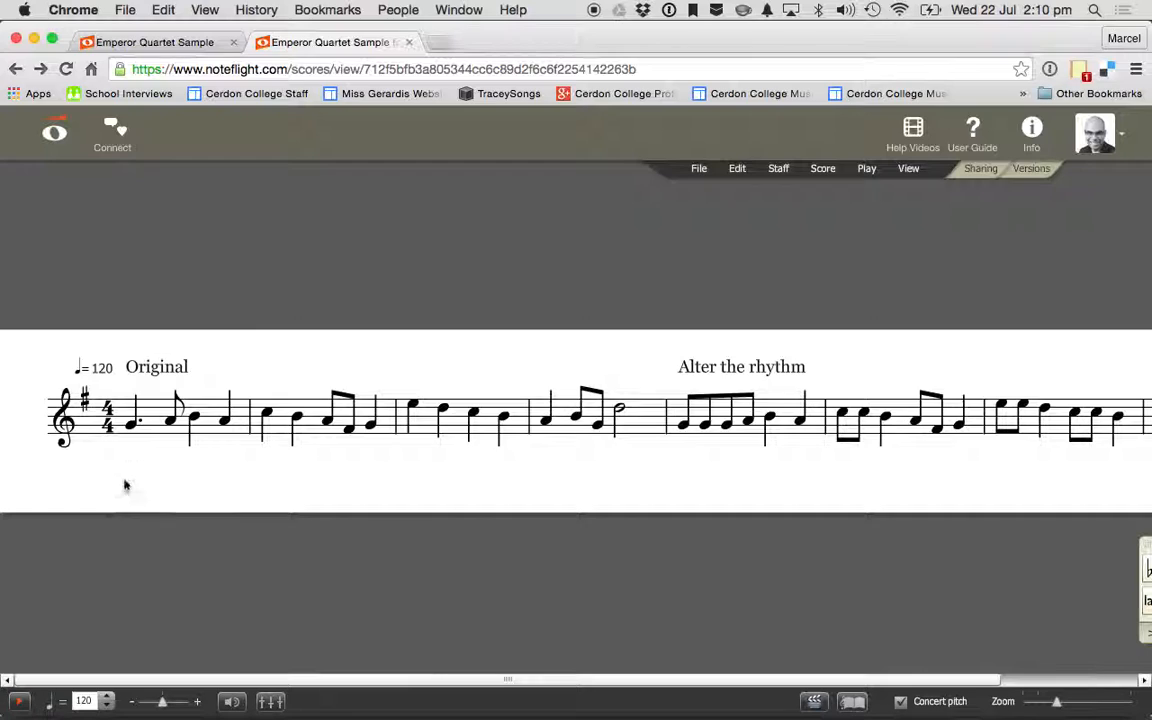
pyautogui.click(133, 422)
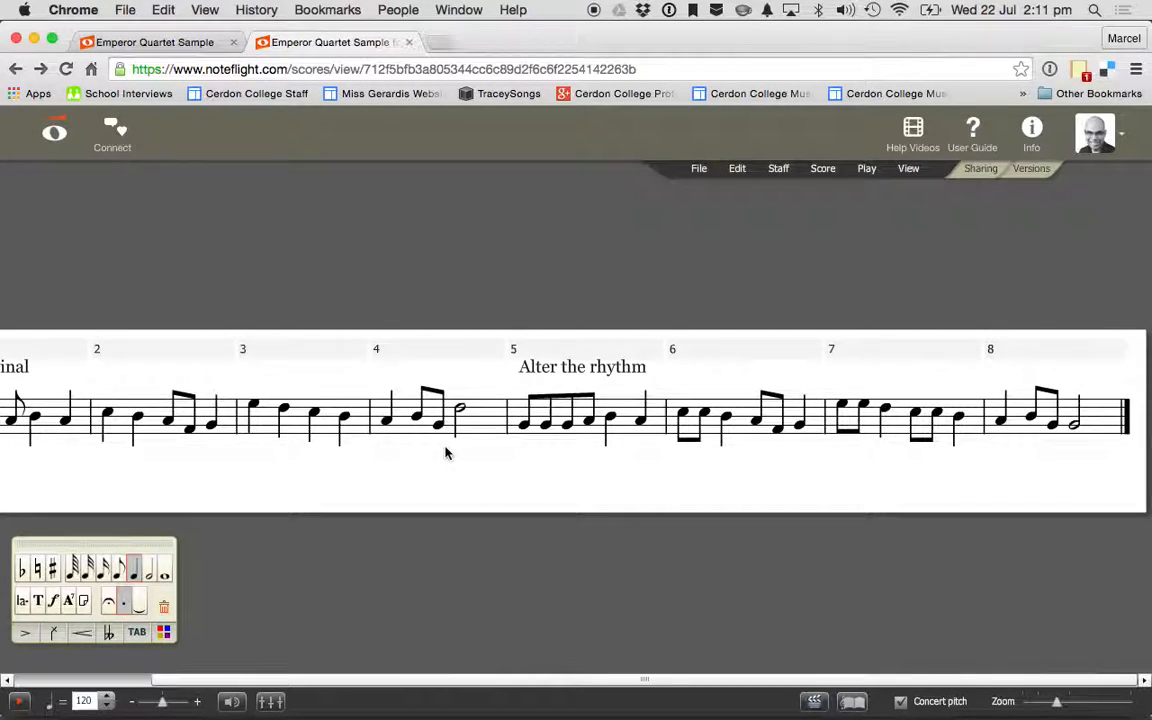
pyautogui.moveTo(347, 681); pyautogui.dragTo(134, 681)
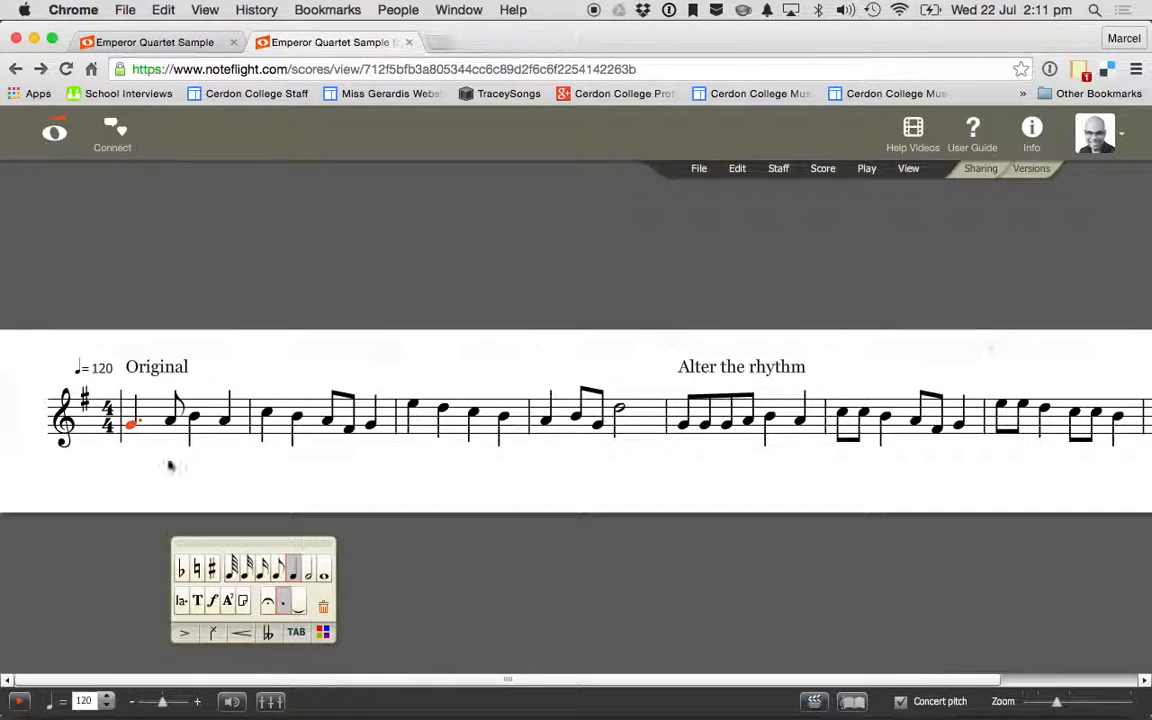
# Copy measures 1 to 4, add a measure after measure 8, and paste the theme starting at measure 9
pyautogui.click(147, 419)
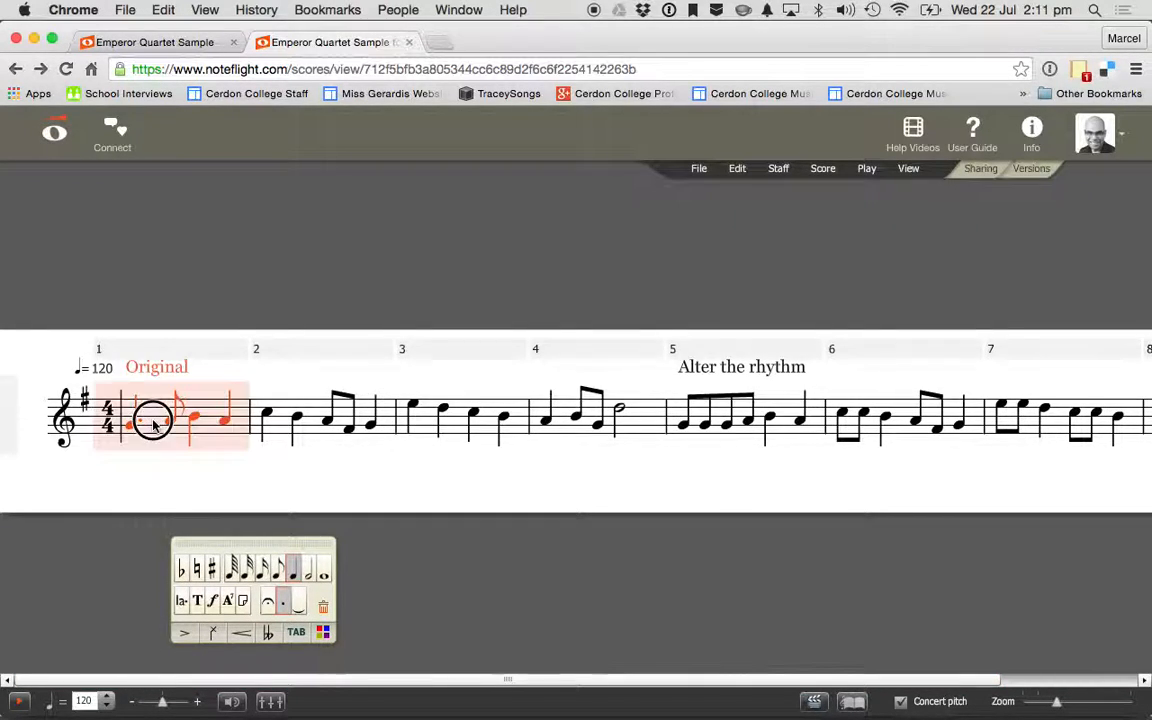
pyautogui.keyDown('shift'); pyautogui.click(651, 427); pyautogui.keyUp('shift')
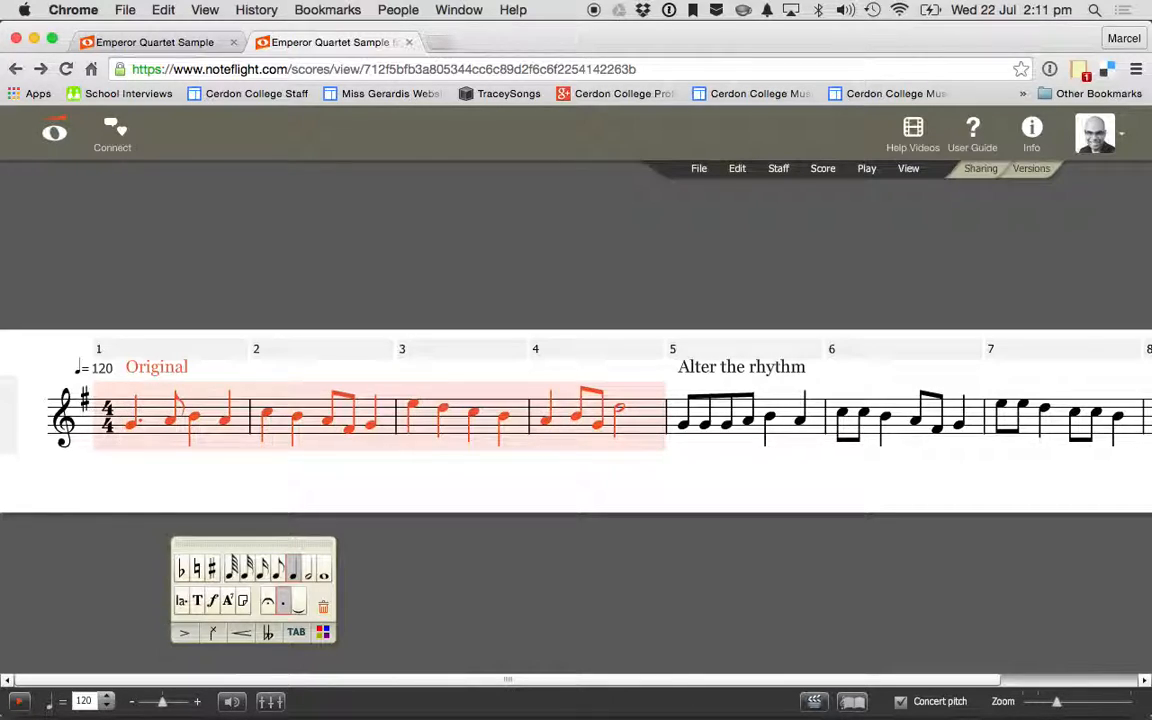
pyautogui.moveTo(576, 676); pyautogui.dragTo(985, 662)
pyautogui.click(1122, 436)
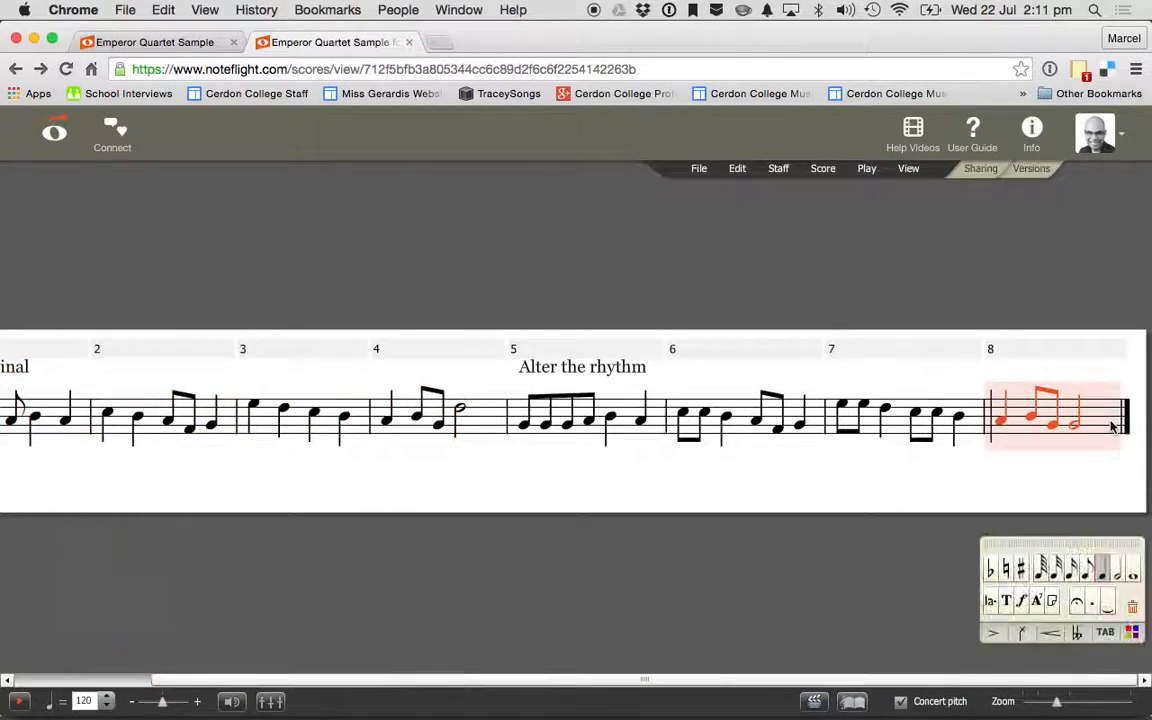
pyautogui.click(1065, 352)
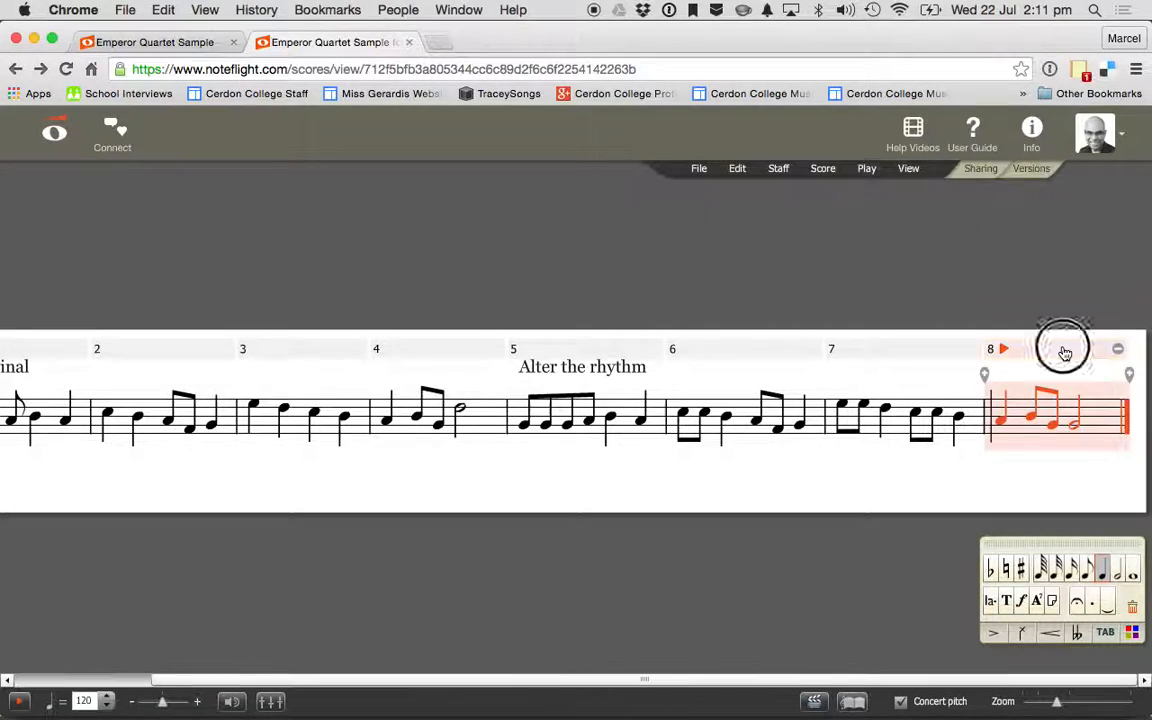
pyautogui.click(1131, 379)
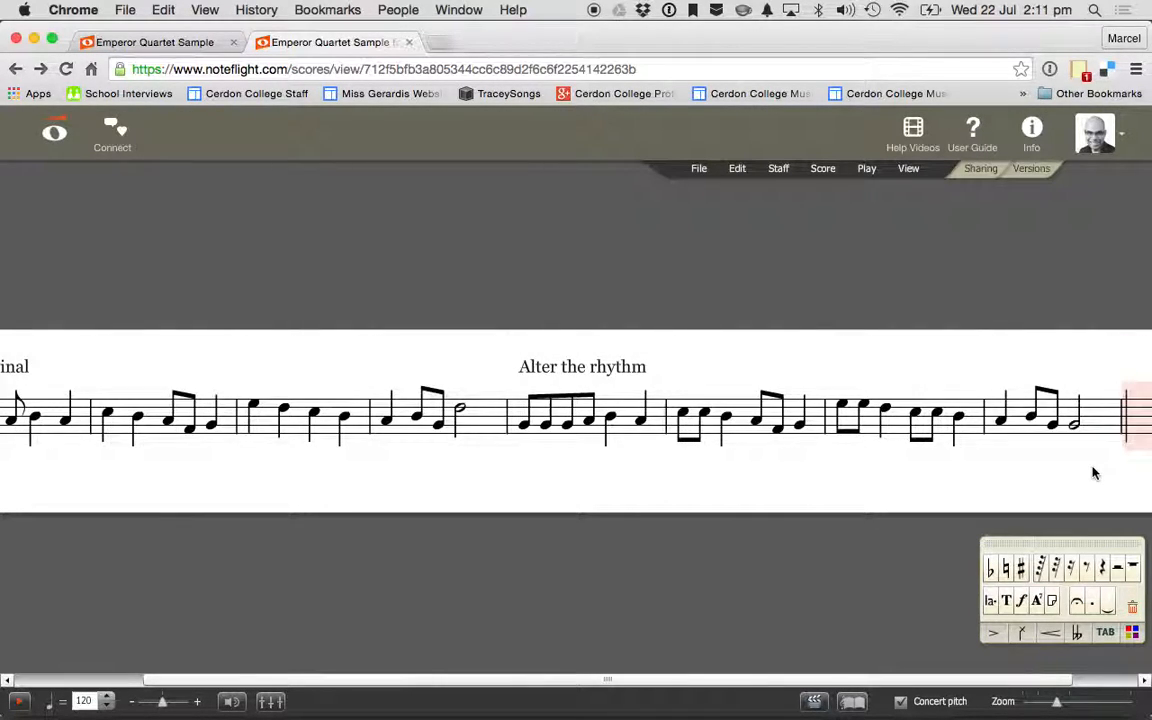
pyautogui.hotkey('ctrl', 'v')
pyautogui.click(848, 373)
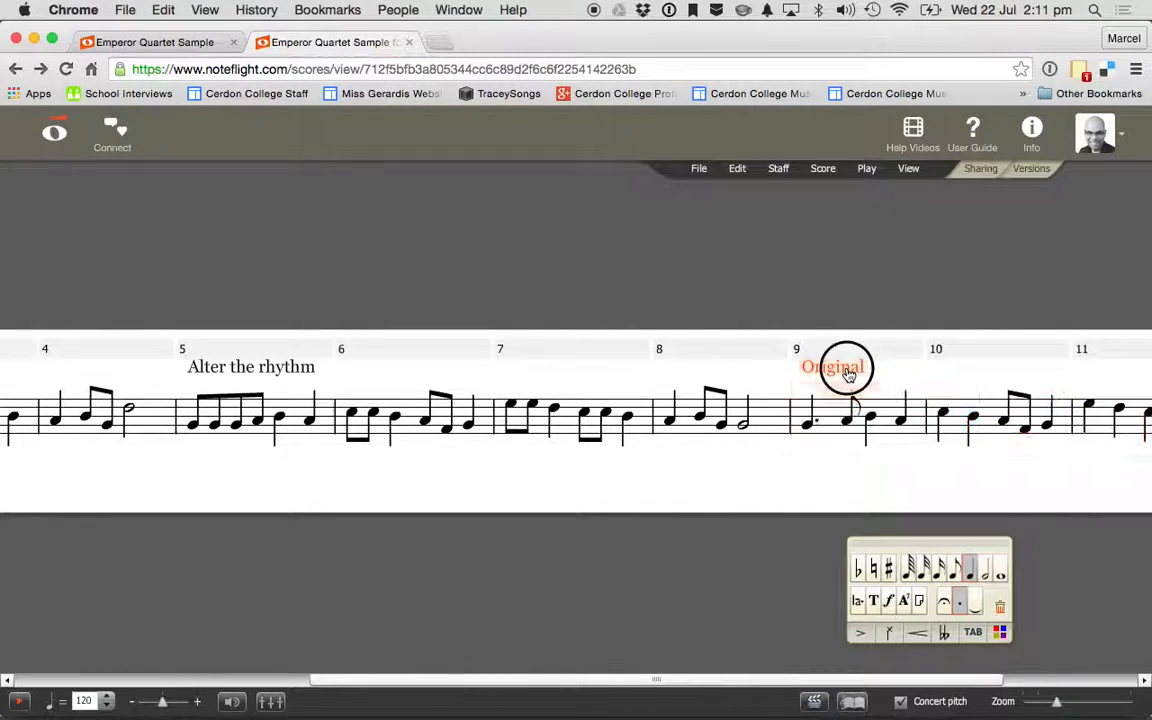
pyautogui.click(694, 465)
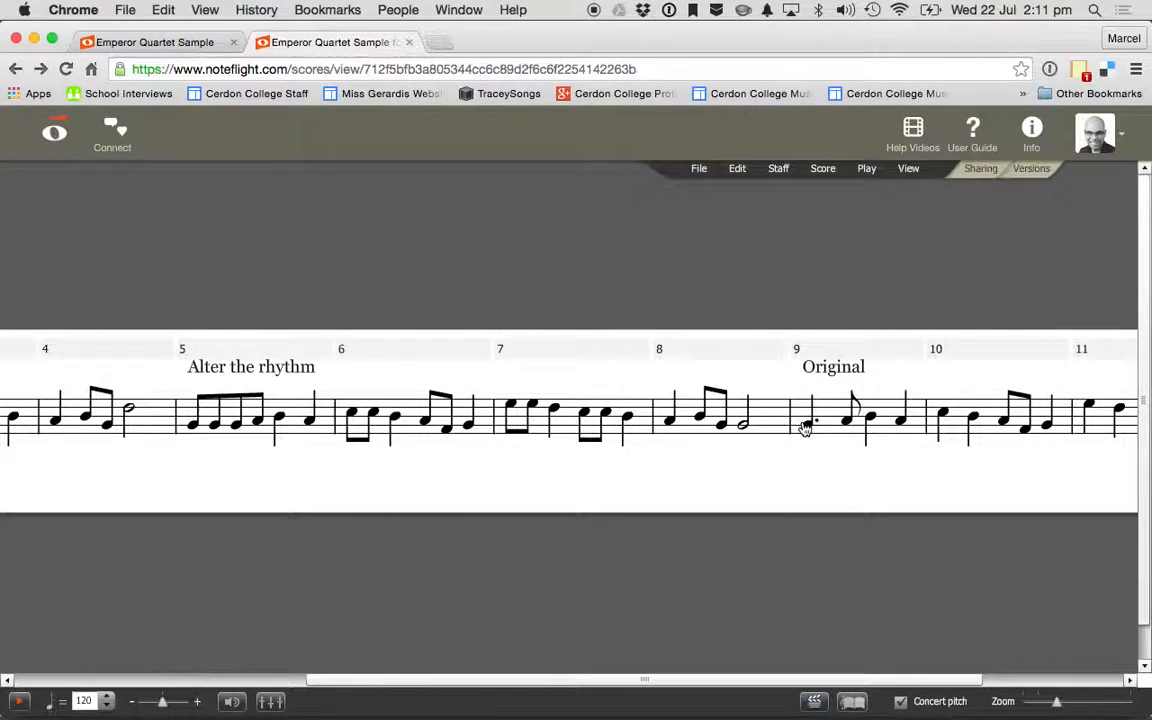
# Switch to the composition task document in Word and highlight "Fragmentation" in the list of variation techniques
pyautogui.press('super+Tab')
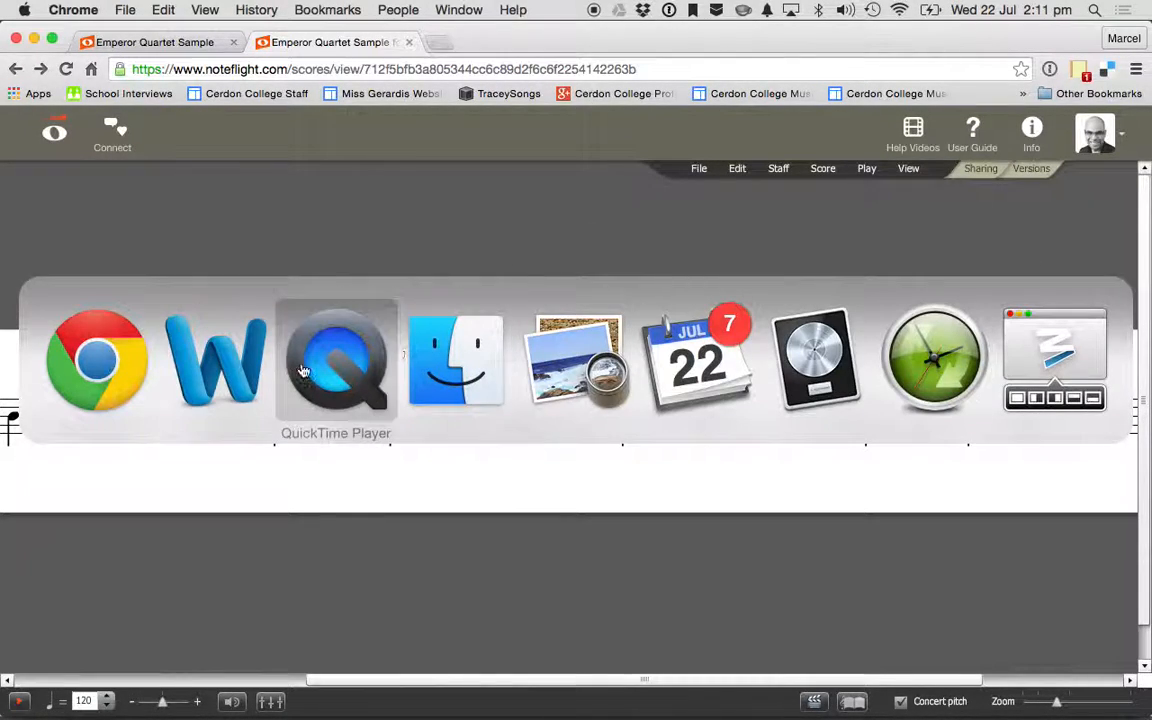
pyautogui.click(215, 360)
pyautogui.click(331, 281)
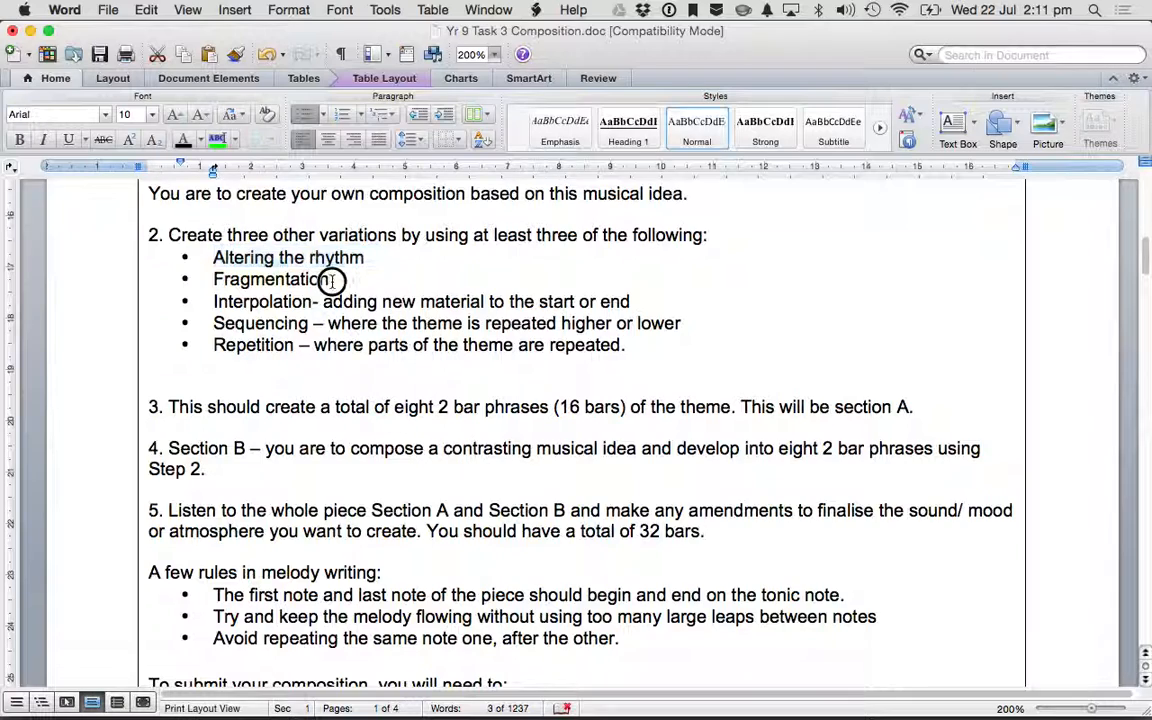
pyautogui.moveTo(331, 281); pyautogui.dragTo(182, 279)
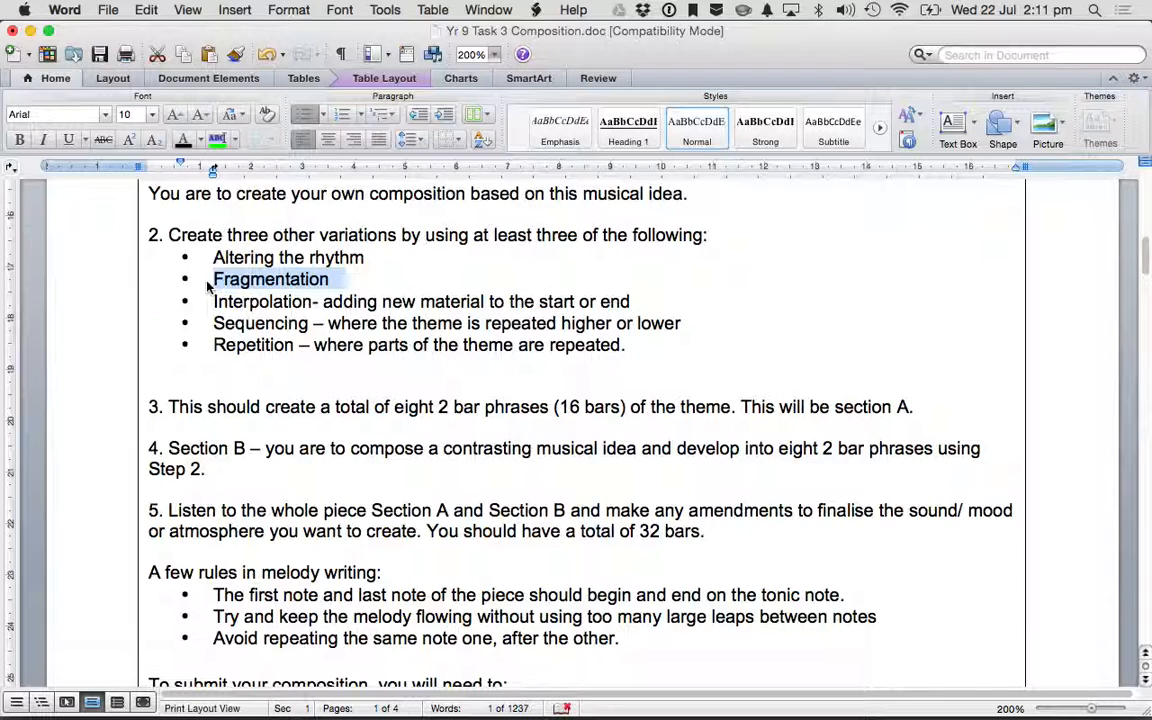
# Switch back to the Noteflight score in Chrome and change the performance text above measure 9 to "Fragmentation"
pyautogui.press('super+Tab')
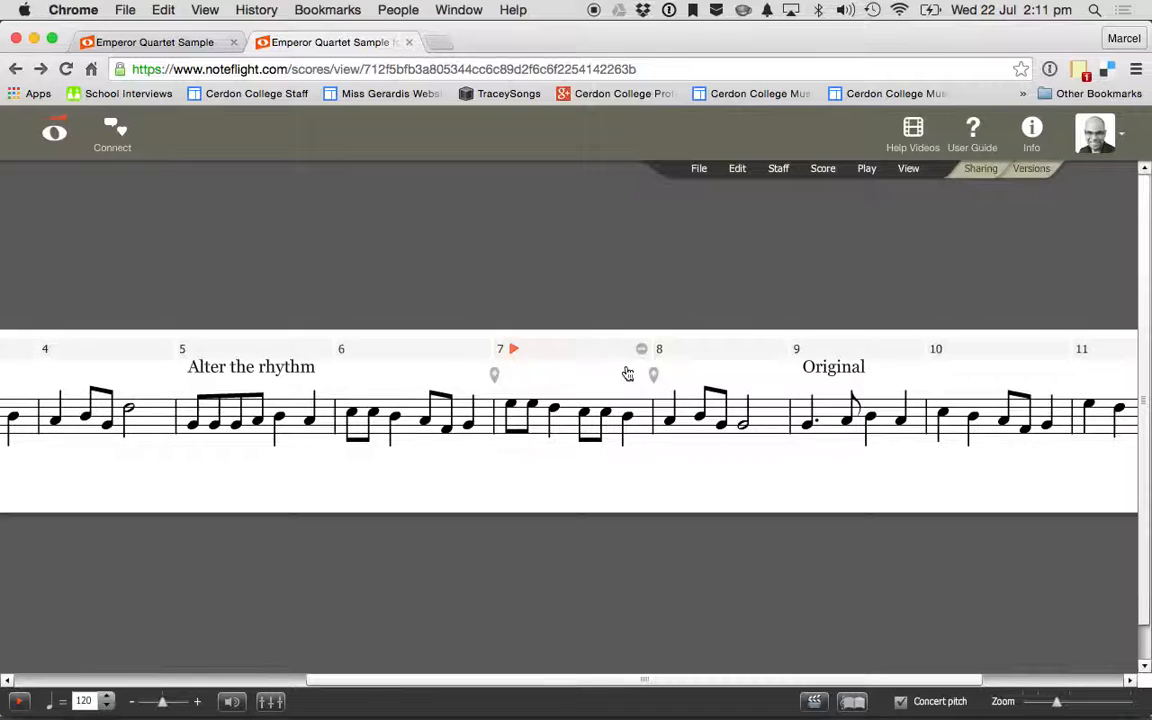
pyautogui.click(851, 370)
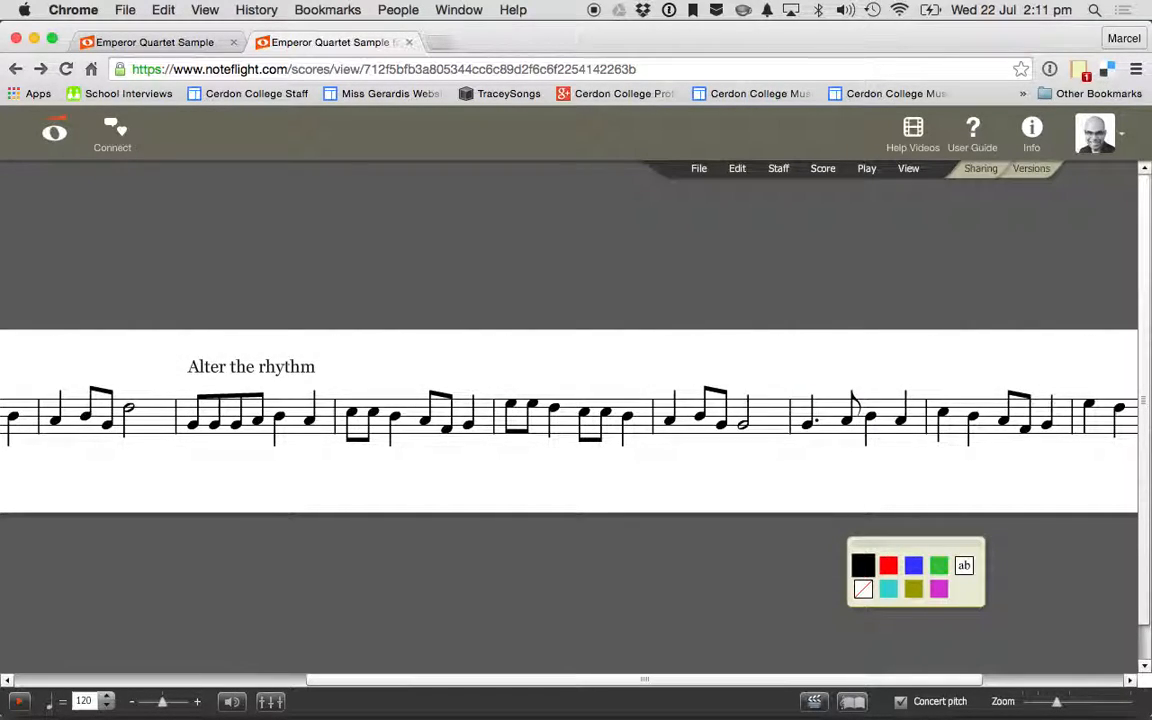
pyautogui.write('Fragmentation')
pyautogui.click(830, 478)
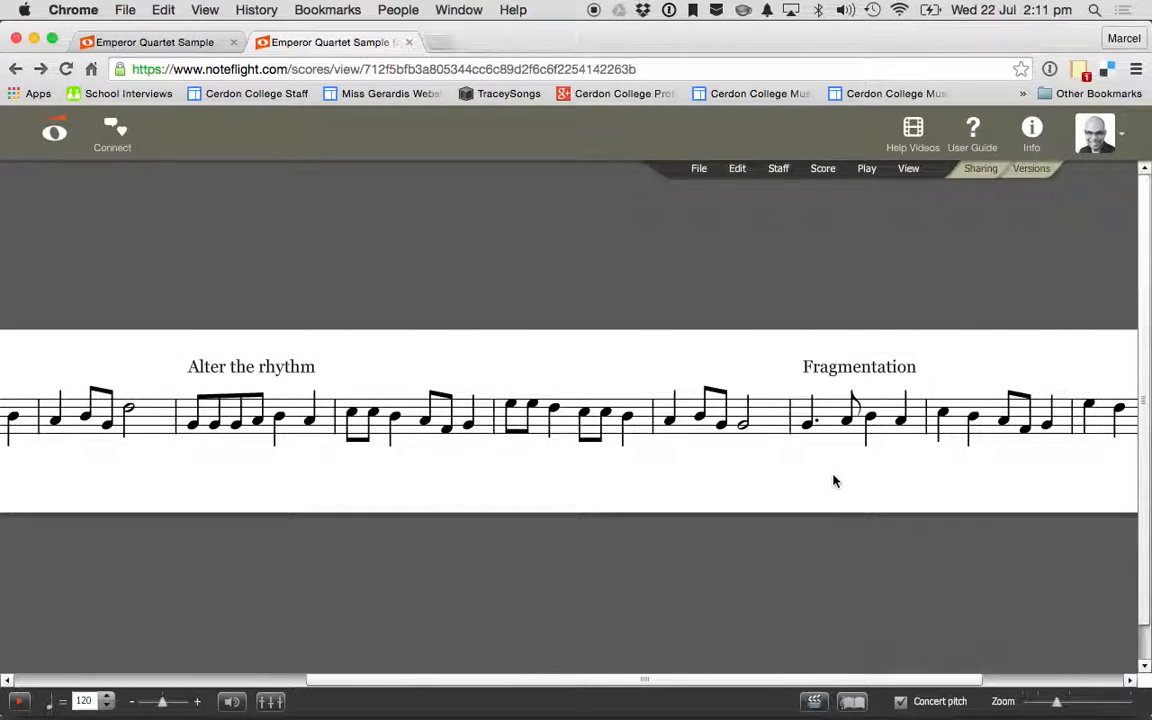
pyautogui.moveTo(650, 681); pyautogui.dragTo(845, 675)
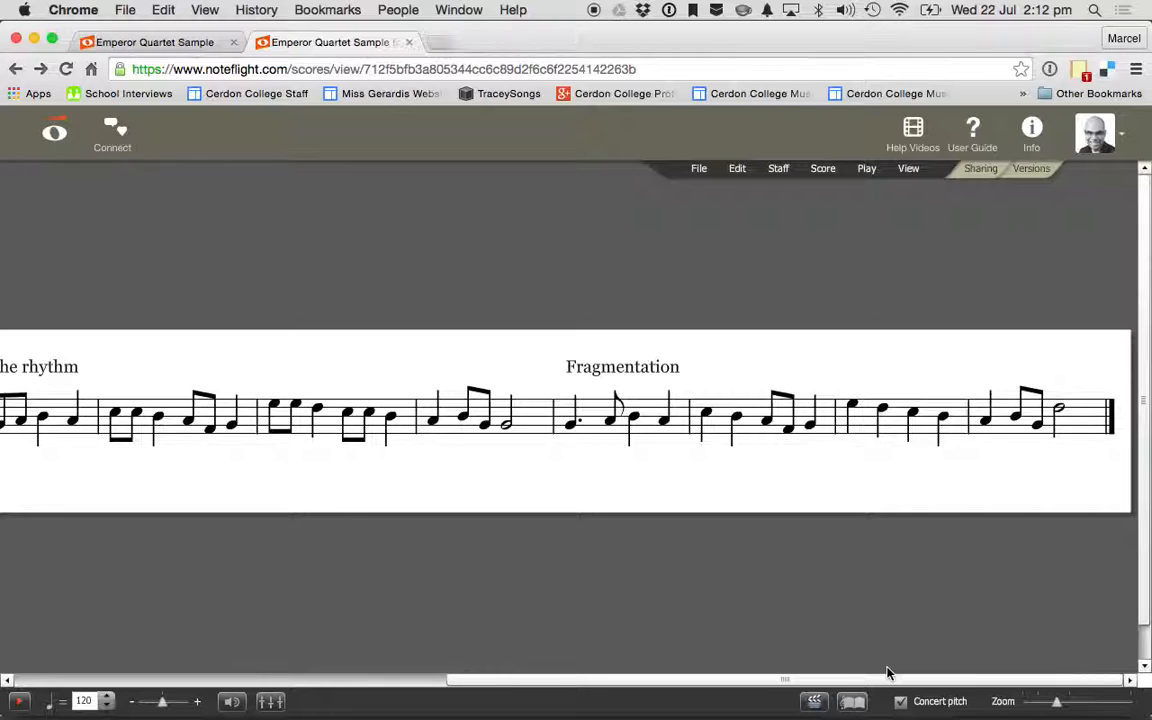
# Play the score back from measure 10 to hear the pasted theme, and stop playback
pyautogui.click(768, 424)
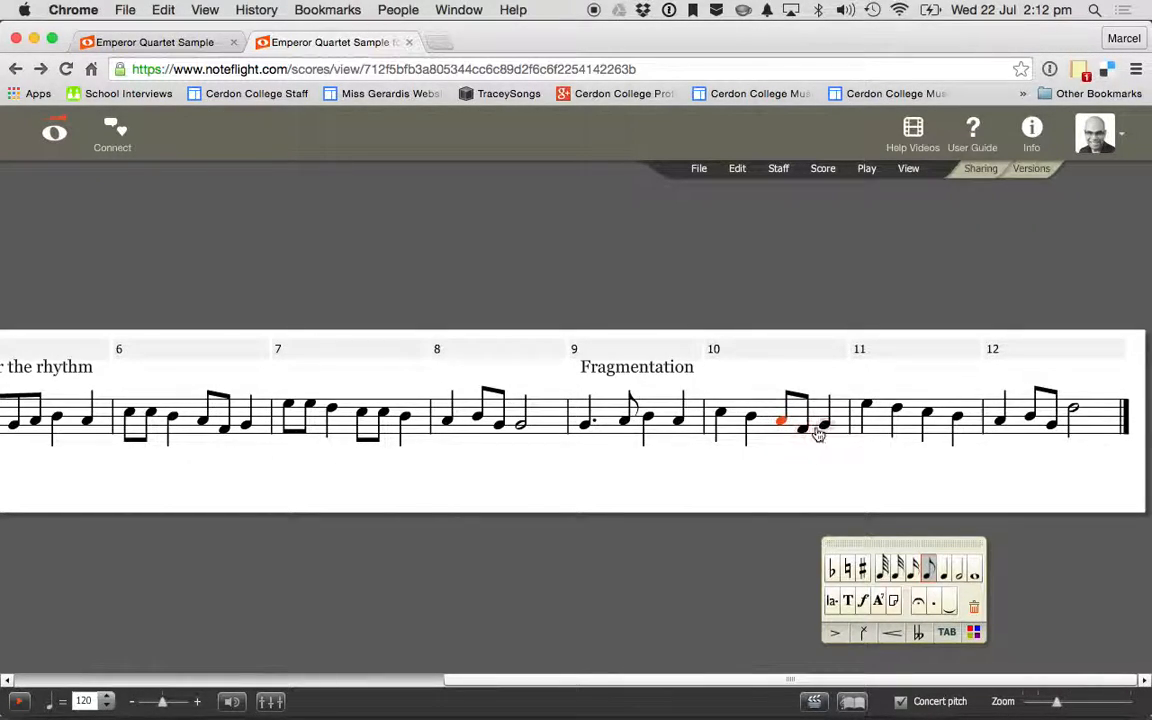
pyautogui.click(729, 349)
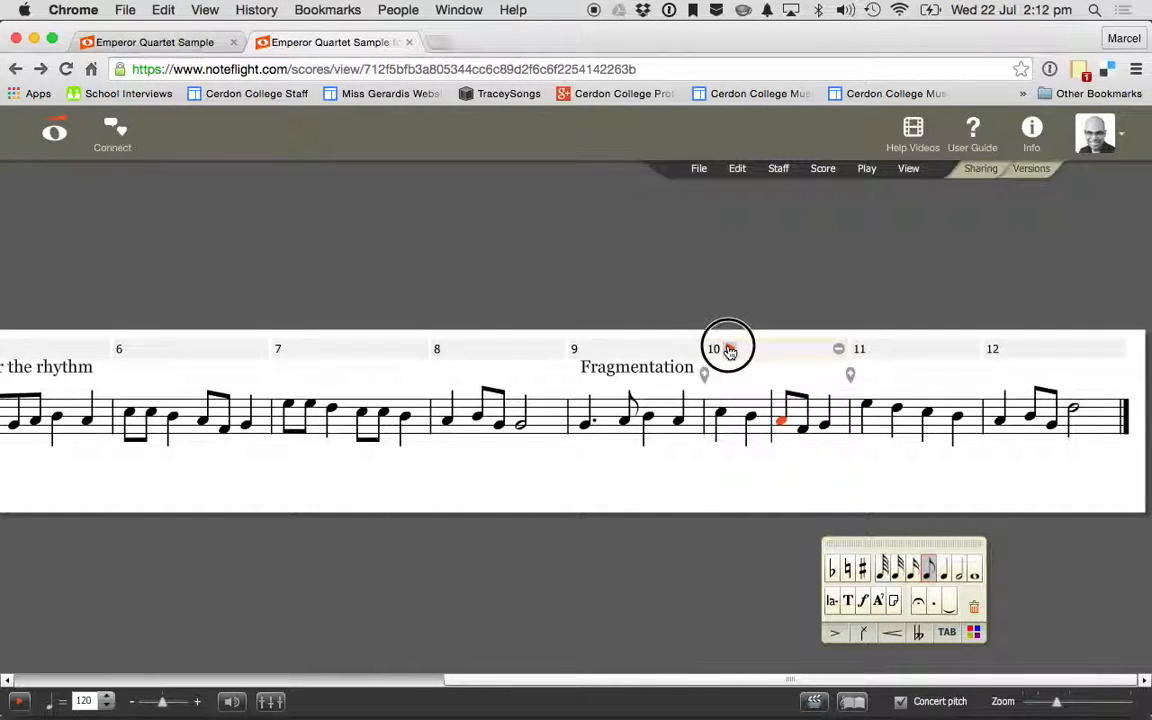
pyautogui.click(20, 702)
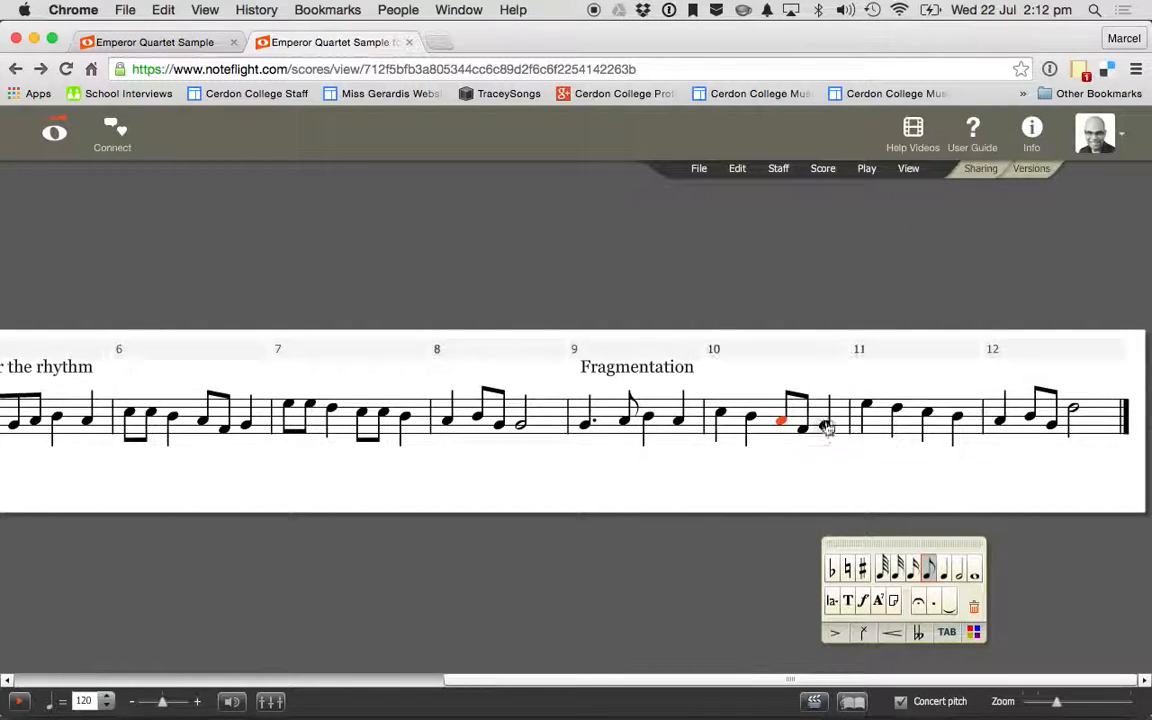
# In measure 11, split the first beat into eighth notes E and C and the third beat into eighth notes C and A
pyautogui.click(868, 410)
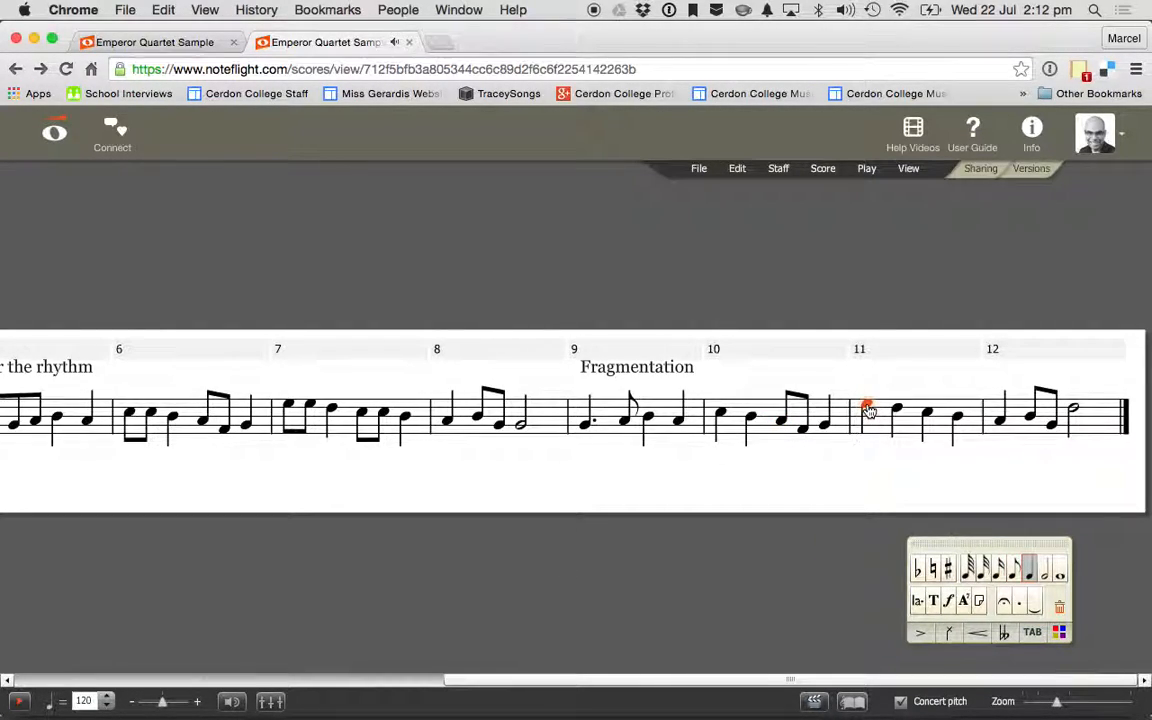
pyautogui.click(1013, 570)
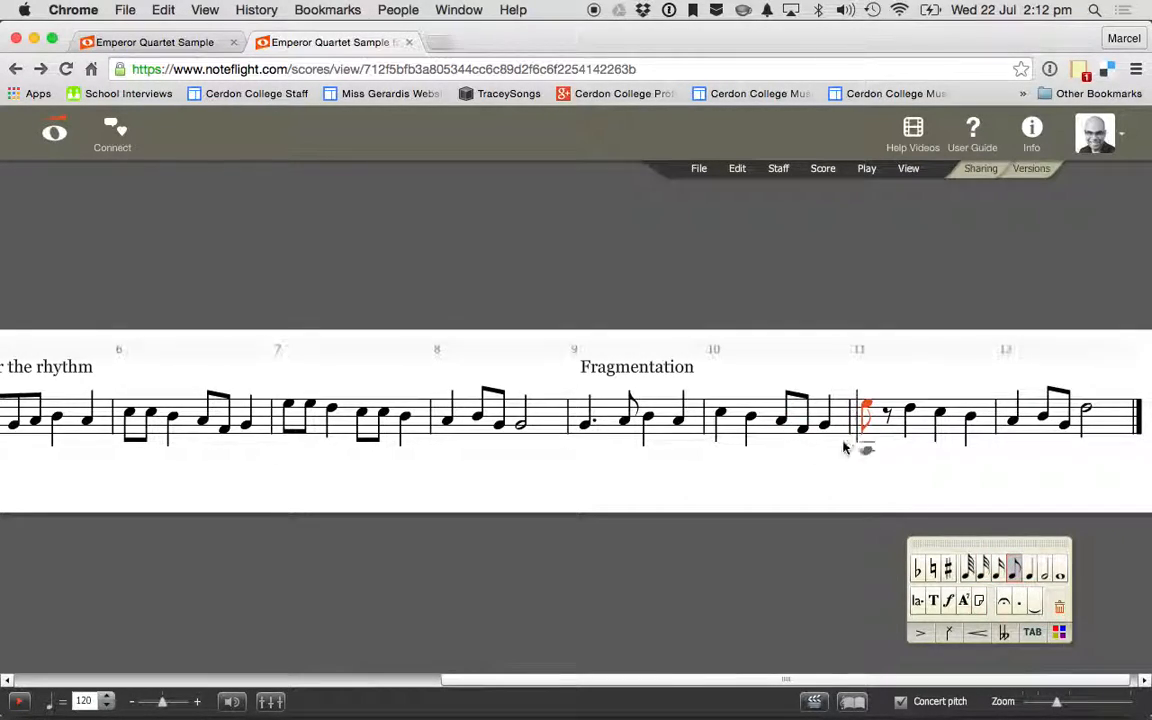
pyautogui.click(889, 418)
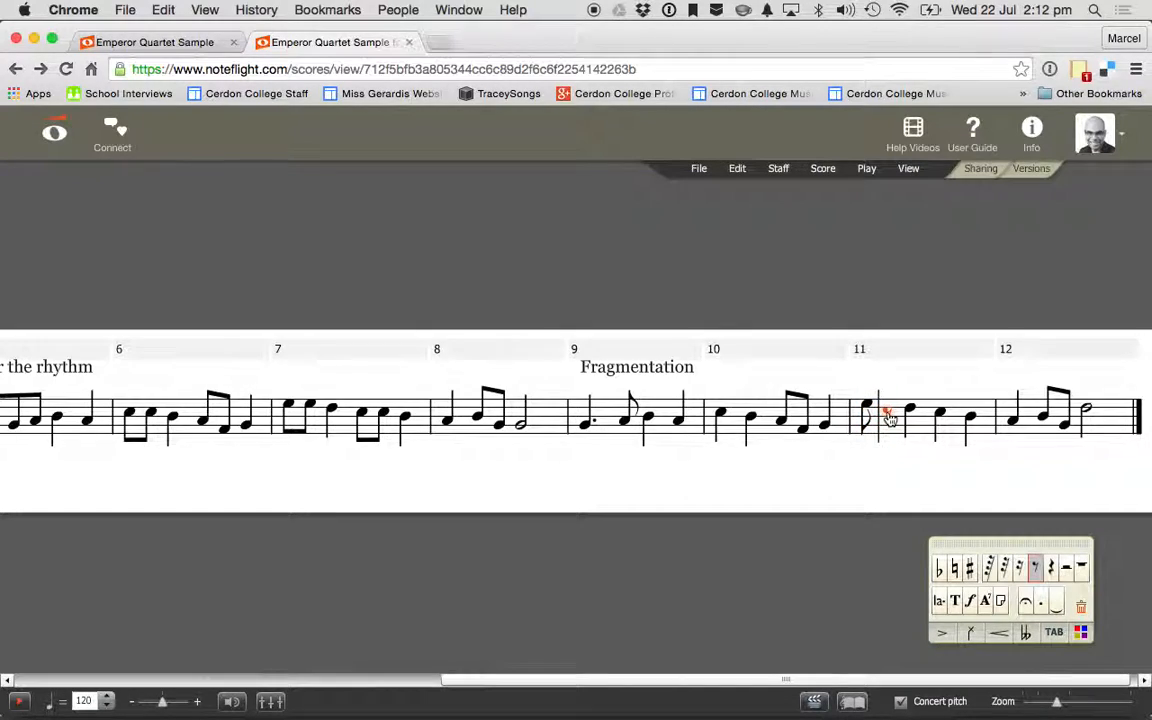
pyautogui.click(888, 414)
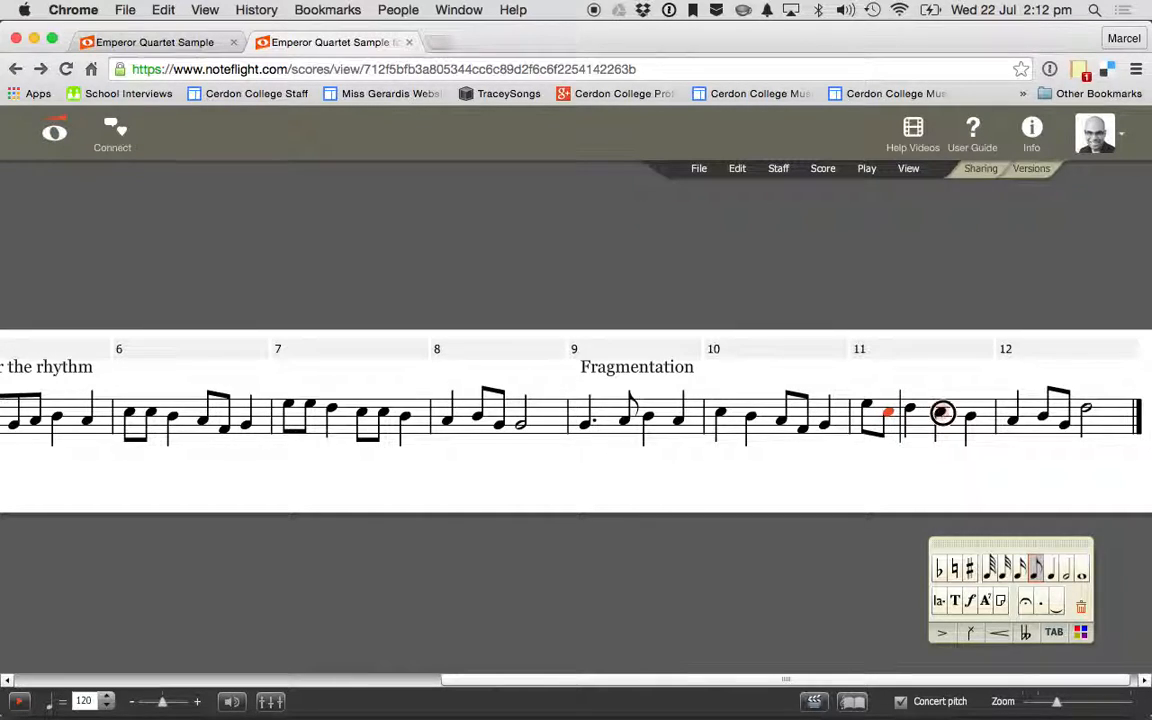
pyautogui.click(942, 416)
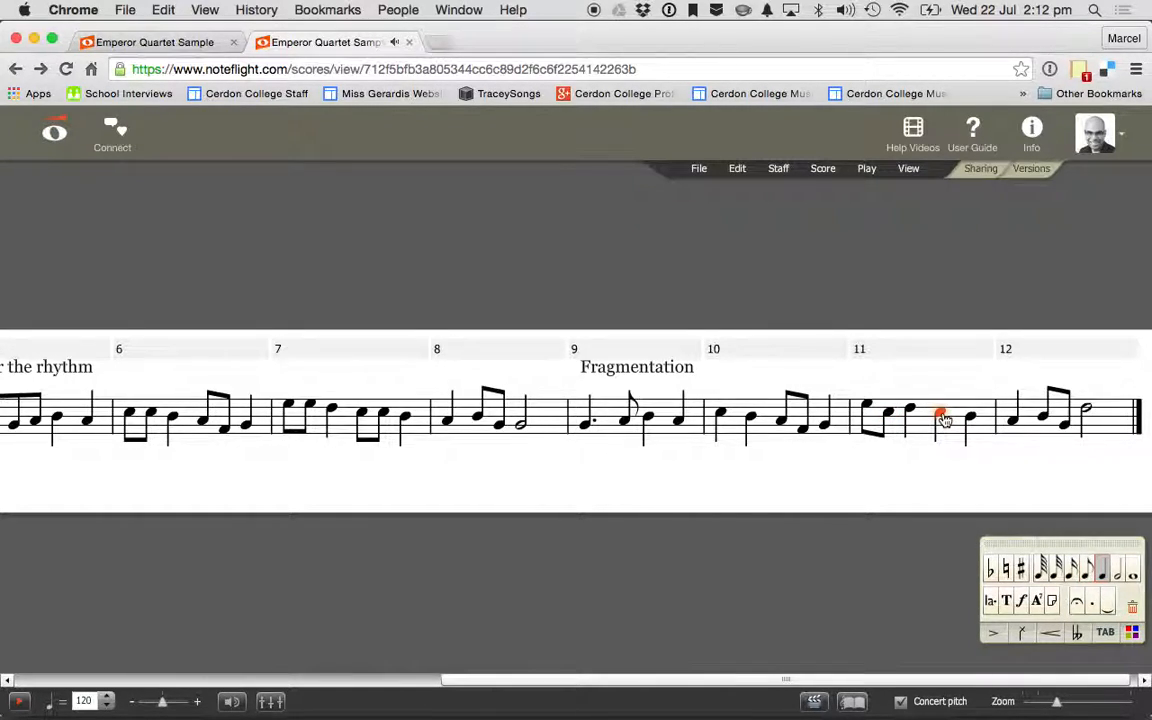
pyautogui.press('[')
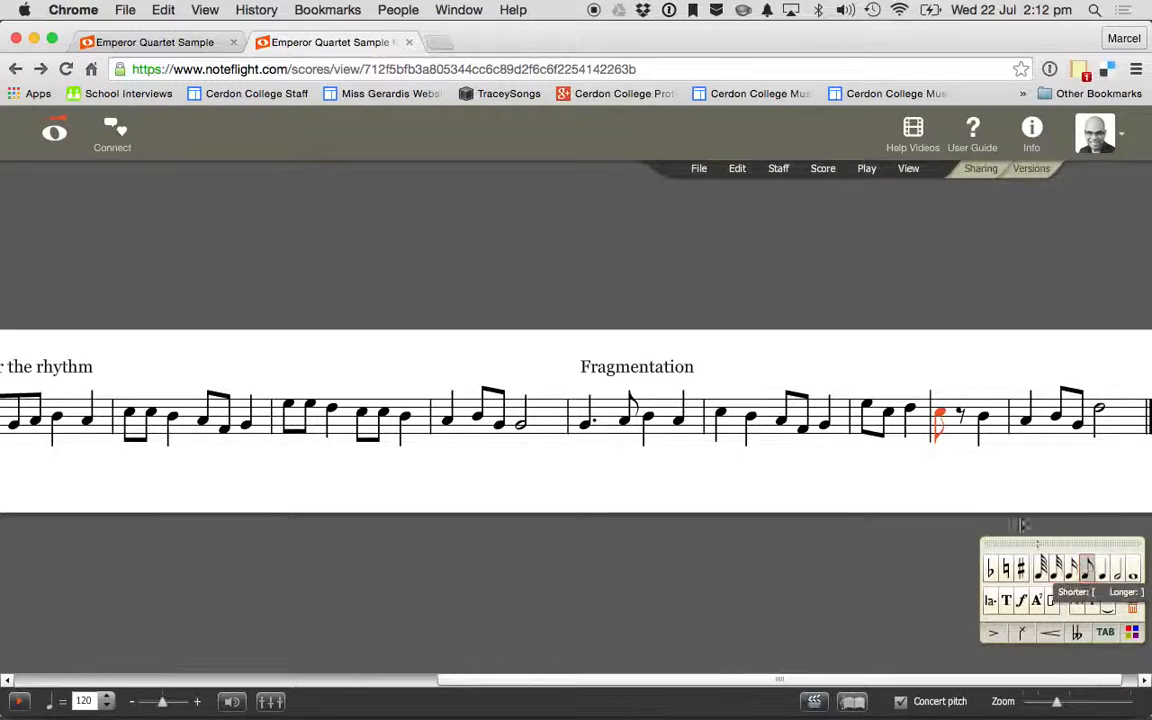
pyautogui.click(960, 418)
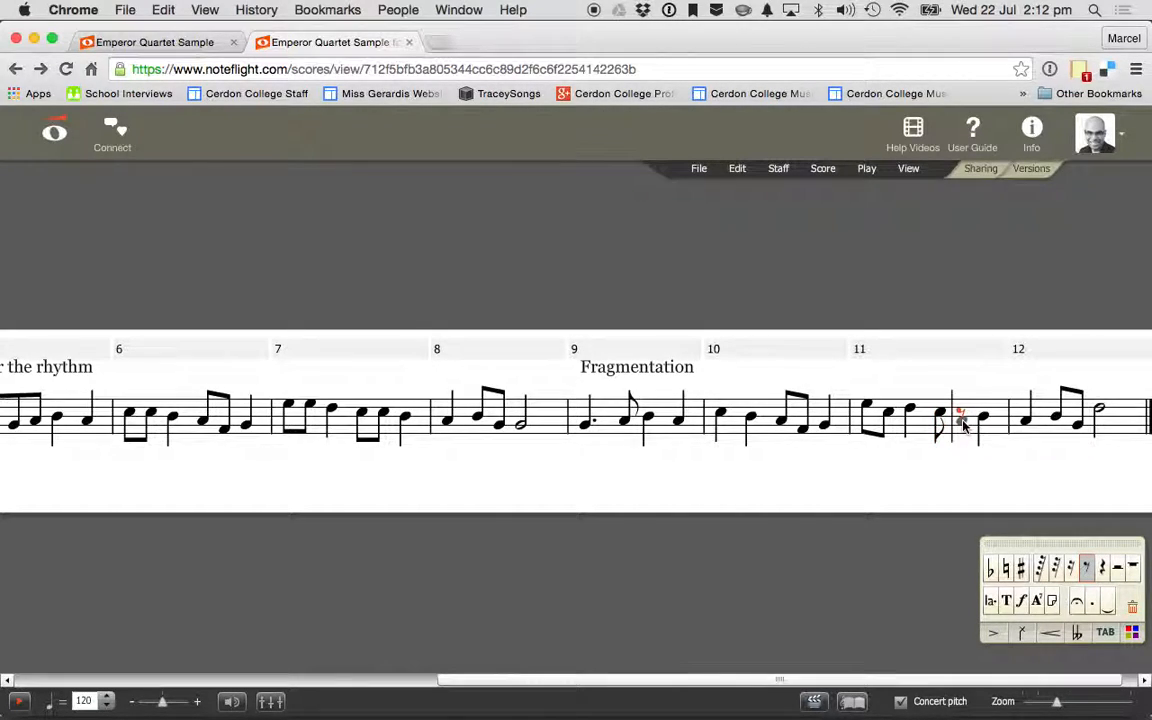
pyautogui.click(963, 425)
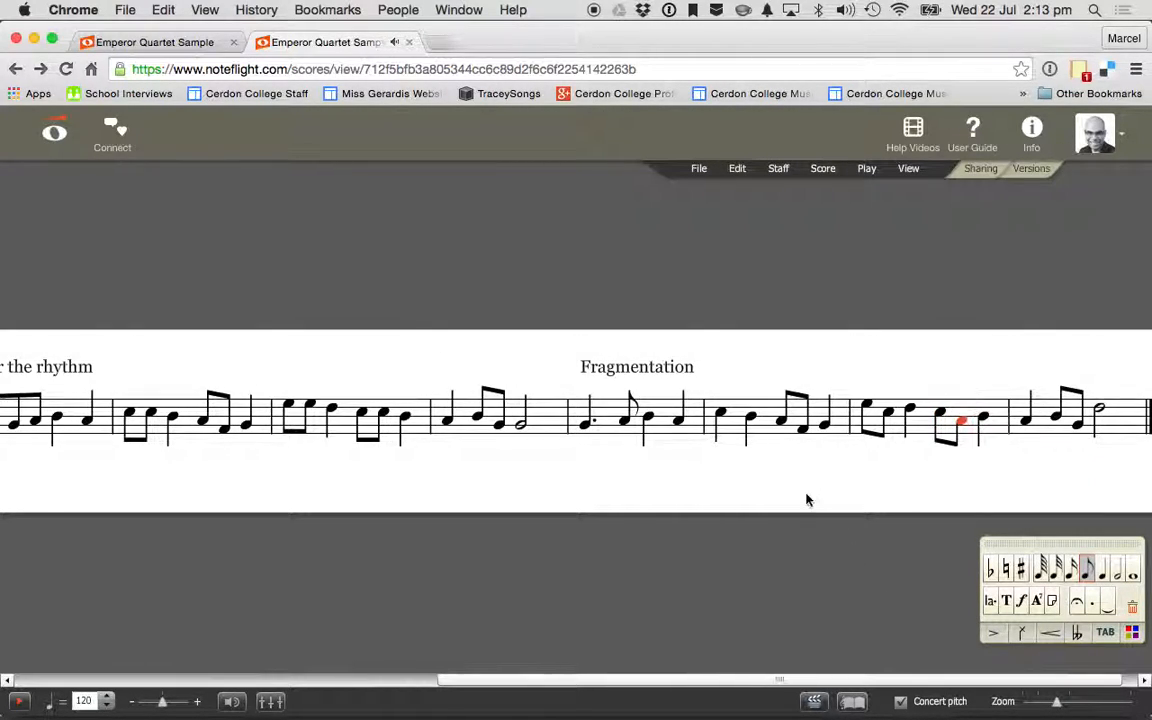
# Play the score back from measure 9 to hear the fragmentation variation
pyautogui.click(785, 432)
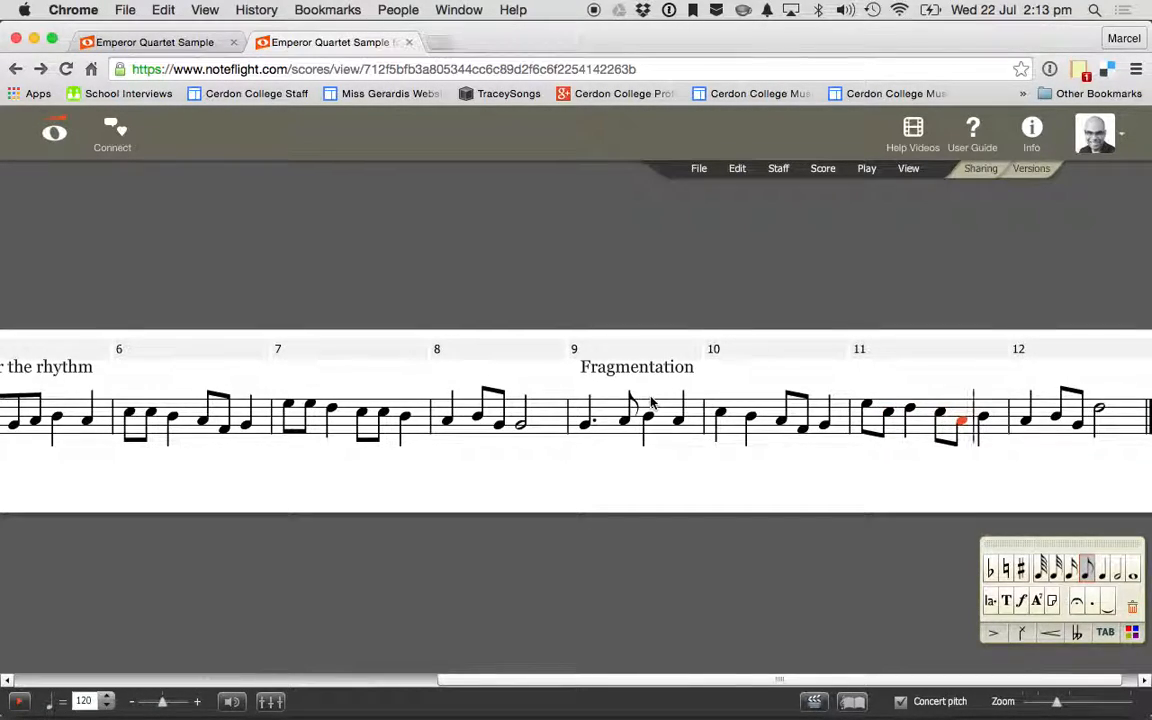
pyautogui.click(587, 349)
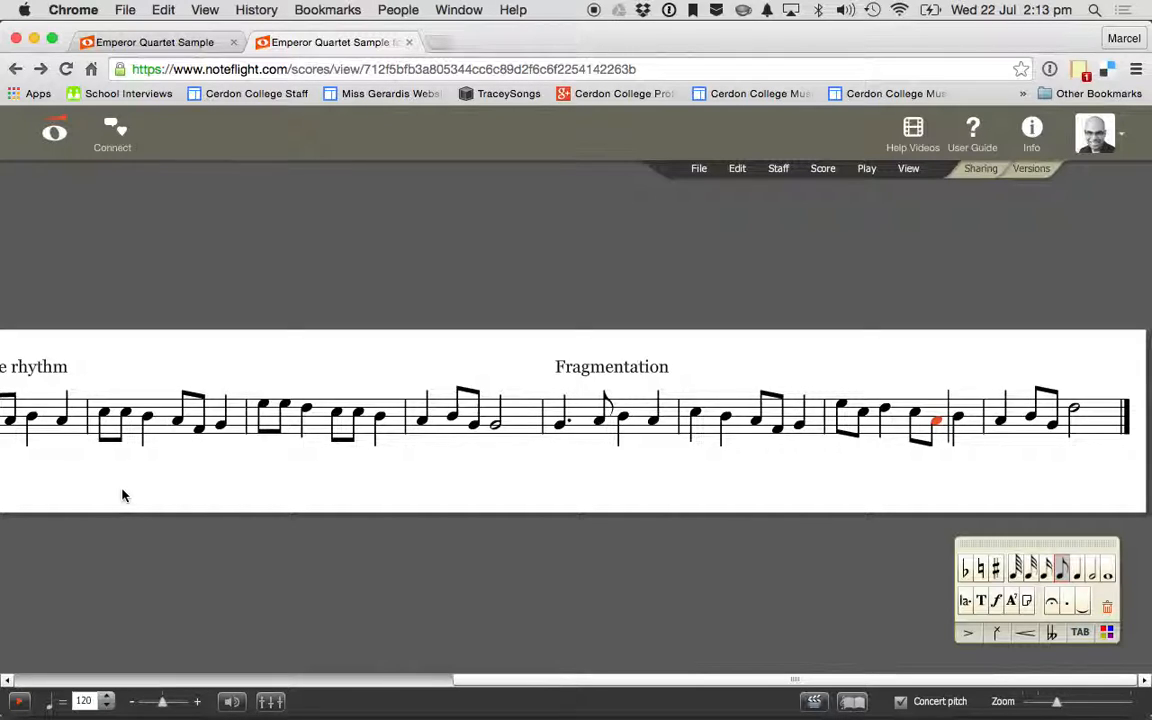
# Add an empty measure at the end of the score, after measure 12
pyautogui.click(1098, 425)
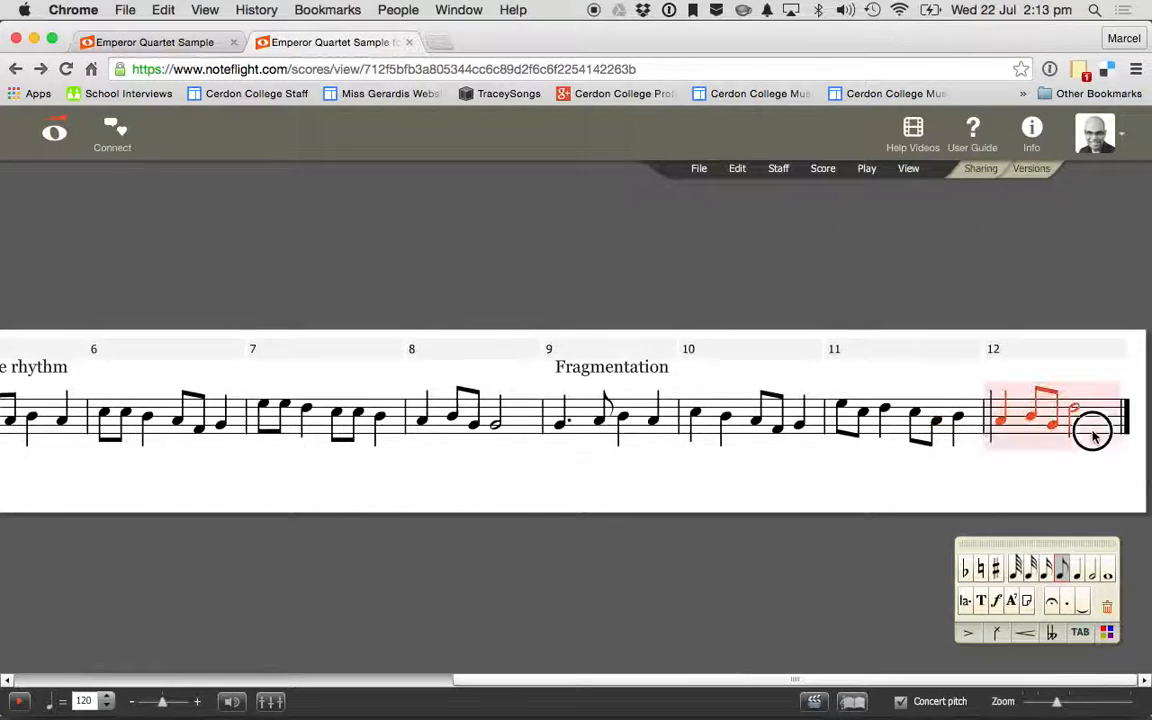
pyautogui.click(1130, 377)
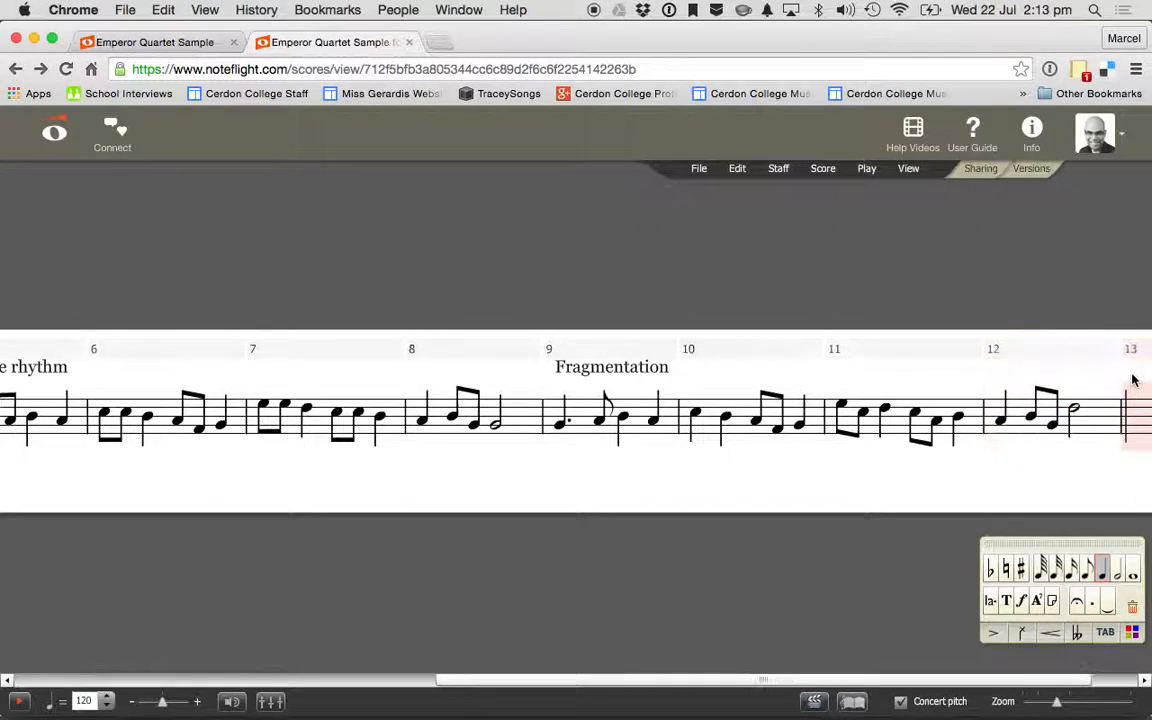
pyautogui.moveTo(676, 687); pyautogui.dragTo(722, 684)
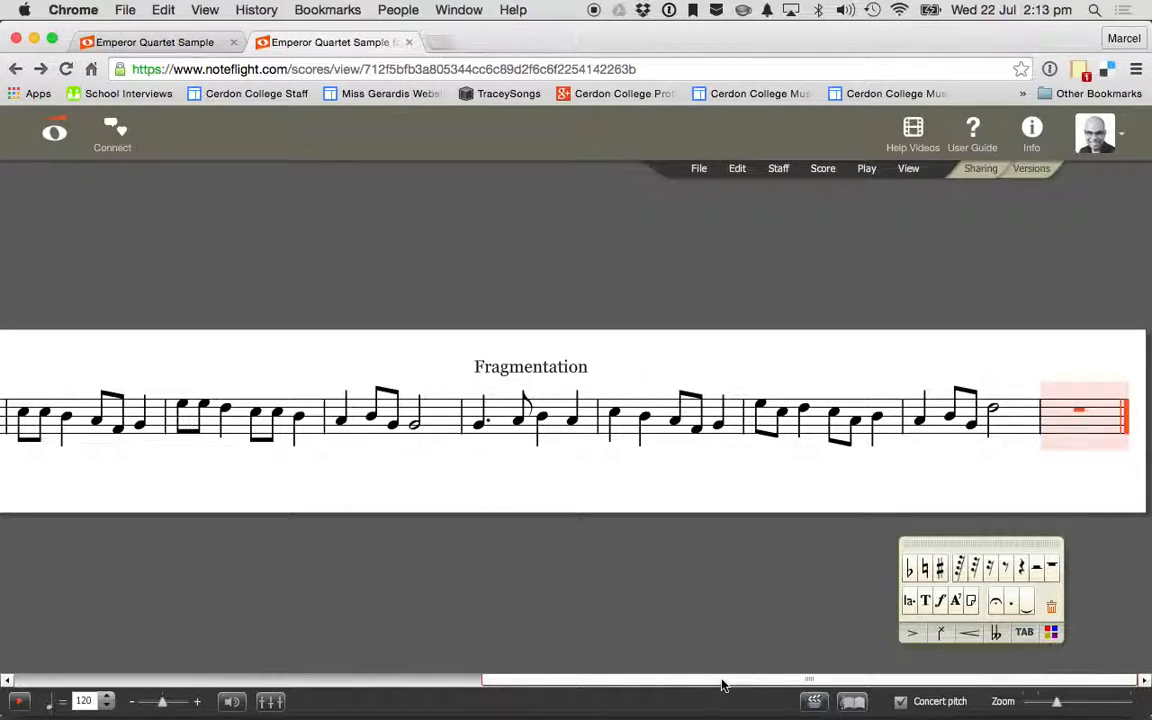
# Copy the original theme in measures 1 to 4 and paste it starting at measure 13
pyautogui.moveTo(722, 685); pyautogui.dragTo(129, 681)
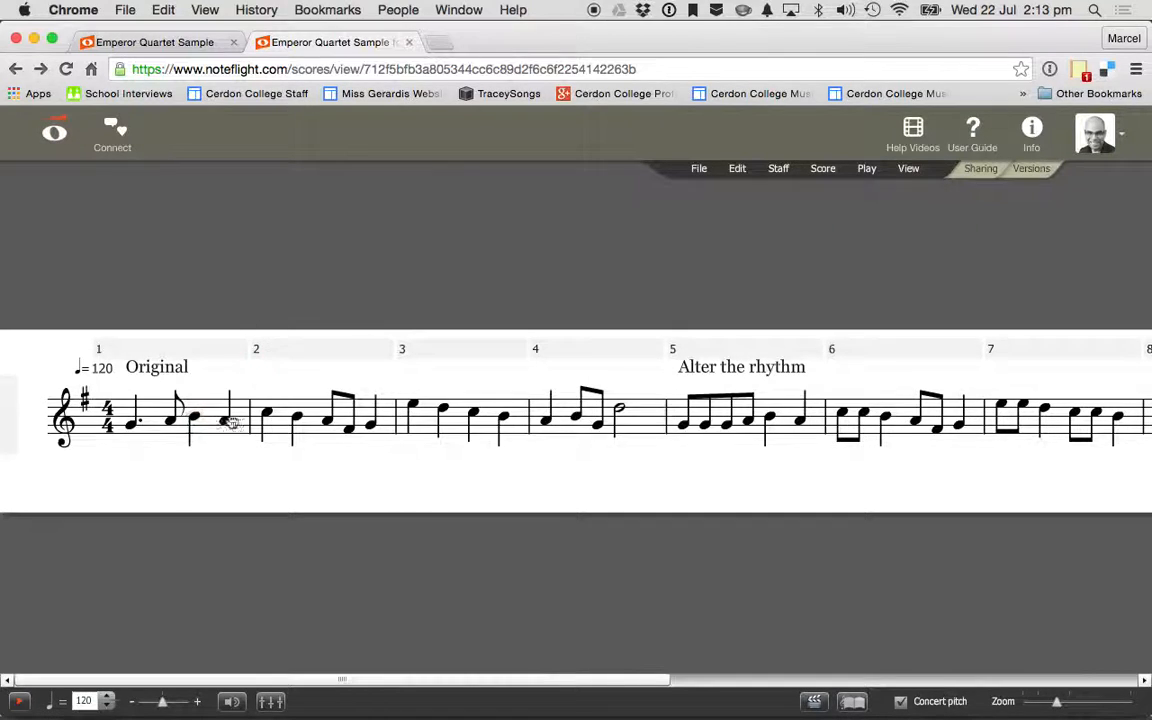
pyautogui.click(189, 393)
pyautogui.keyDown('shift'); pyautogui.click(631, 427); pyautogui.keyUp('shift')
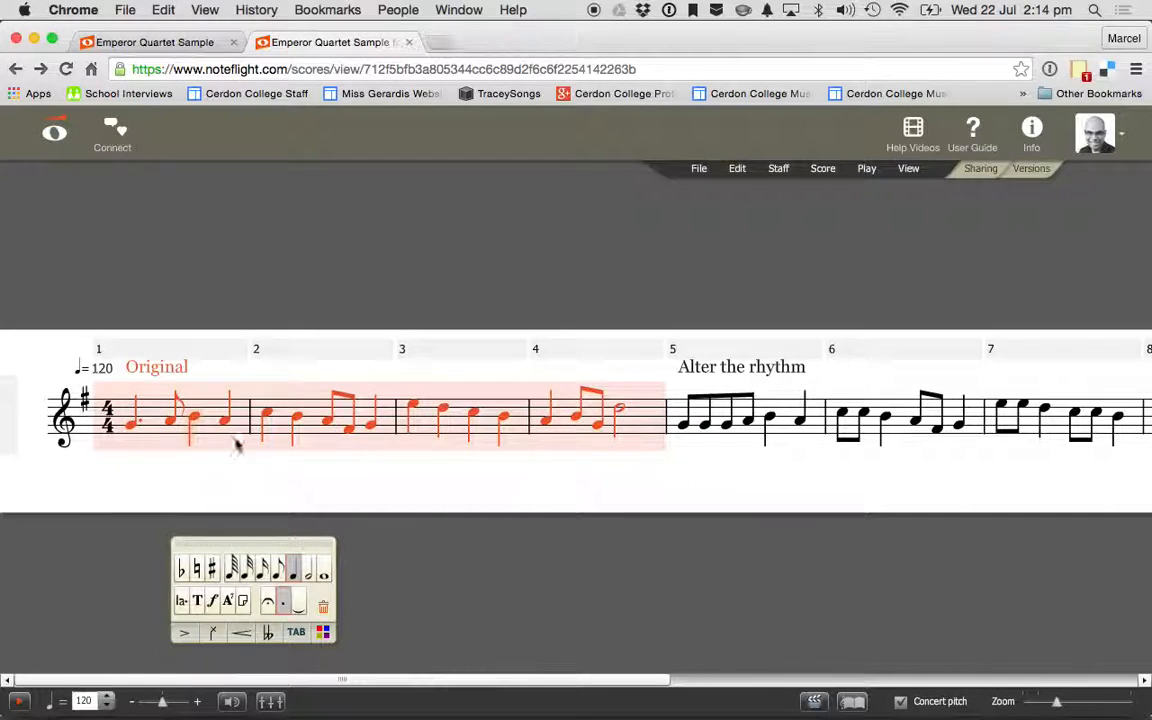
pyautogui.moveTo(608, 681); pyautogui.dragTo(1139, 617)
pyautogui.click(1055, 432)
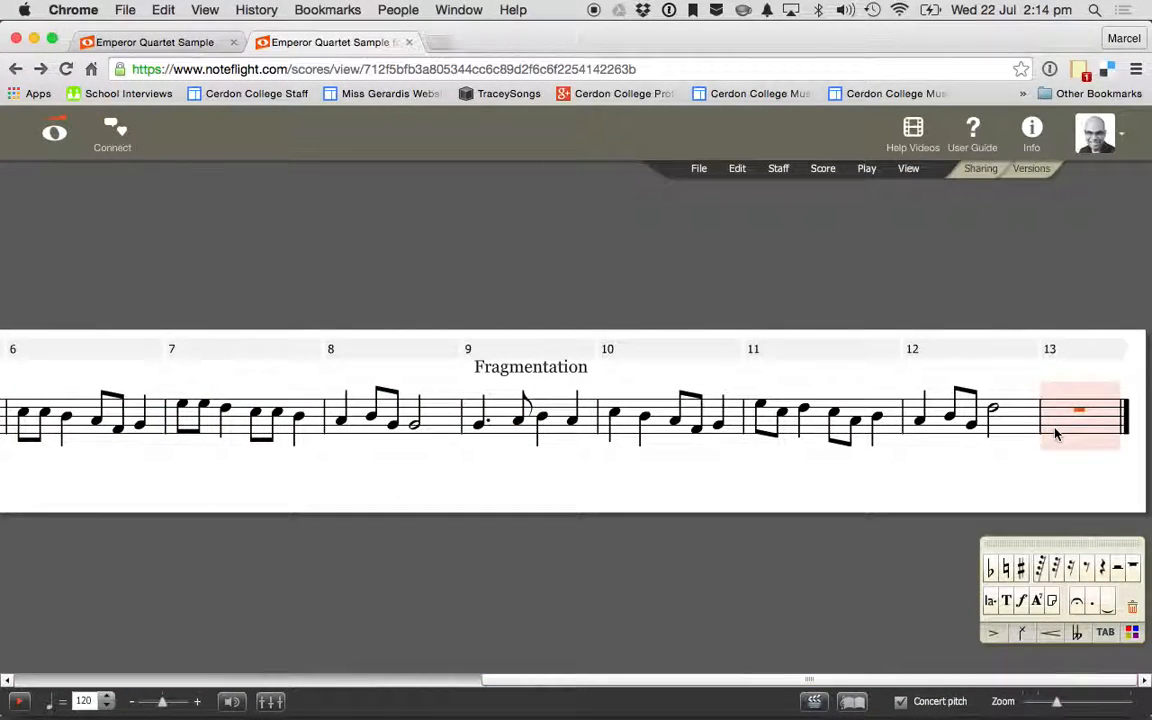
pyautogui.press('super+v')
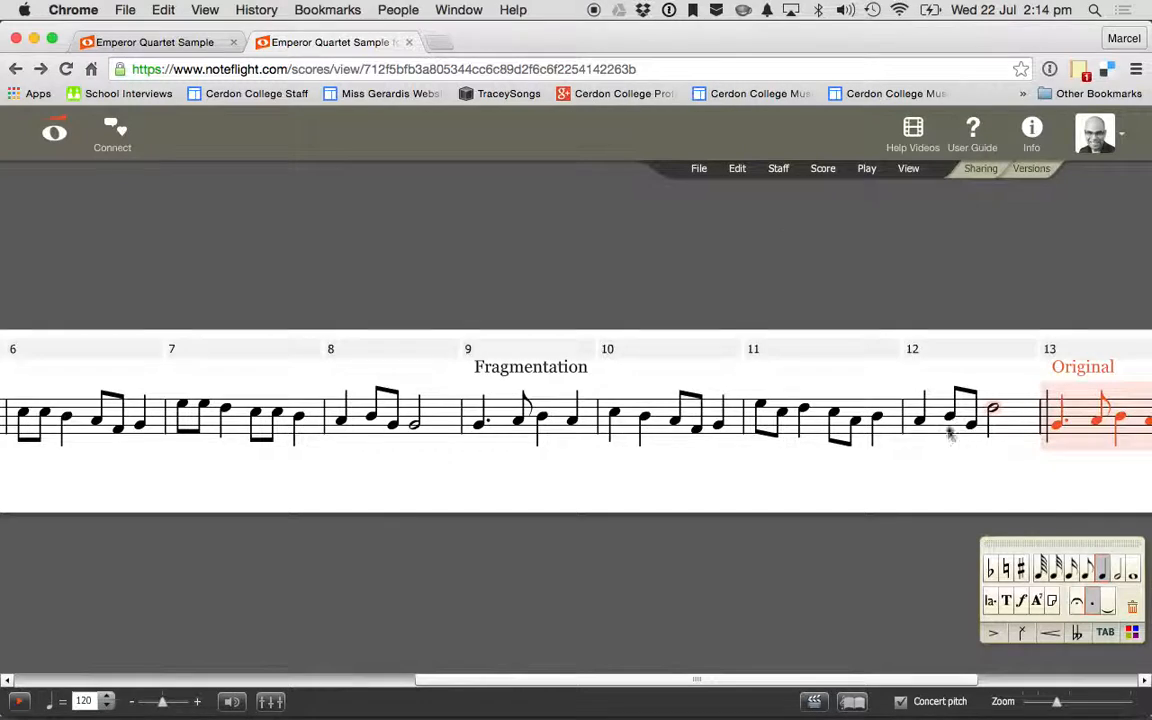
# Switch to the composition task document in Word and highlight the "Interpolation- adding new material to the start or end" technique
pyautogui.press('super+Tab')
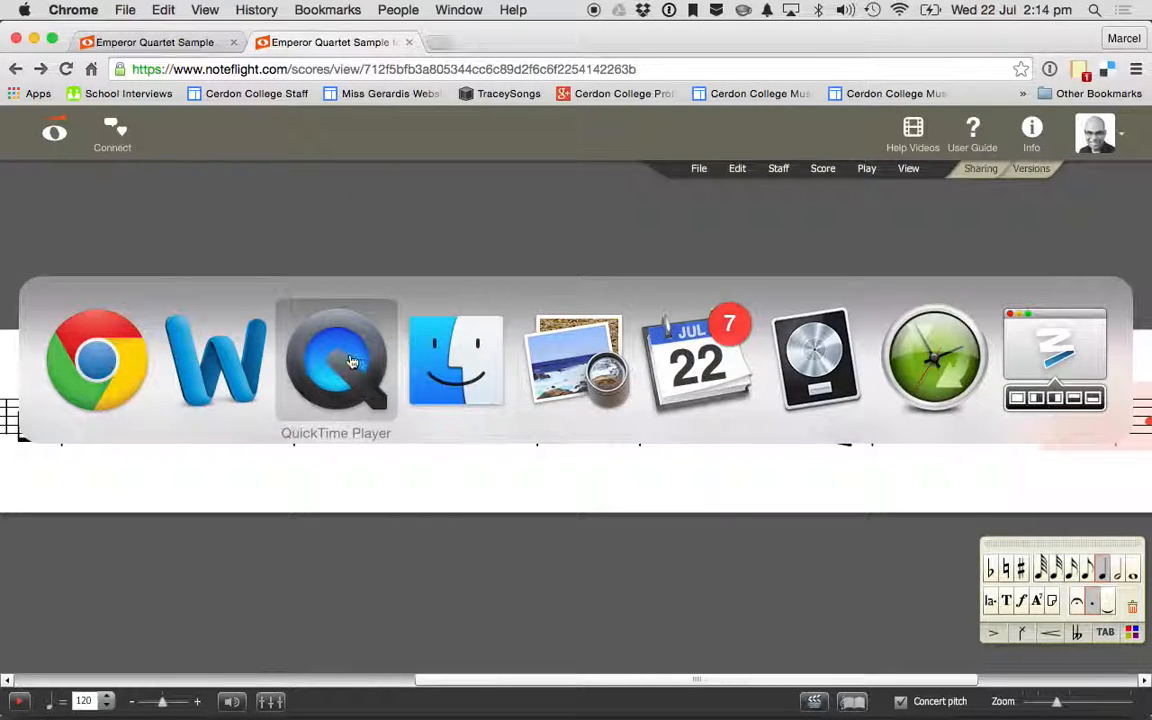
pyautogui.click(218, 366)
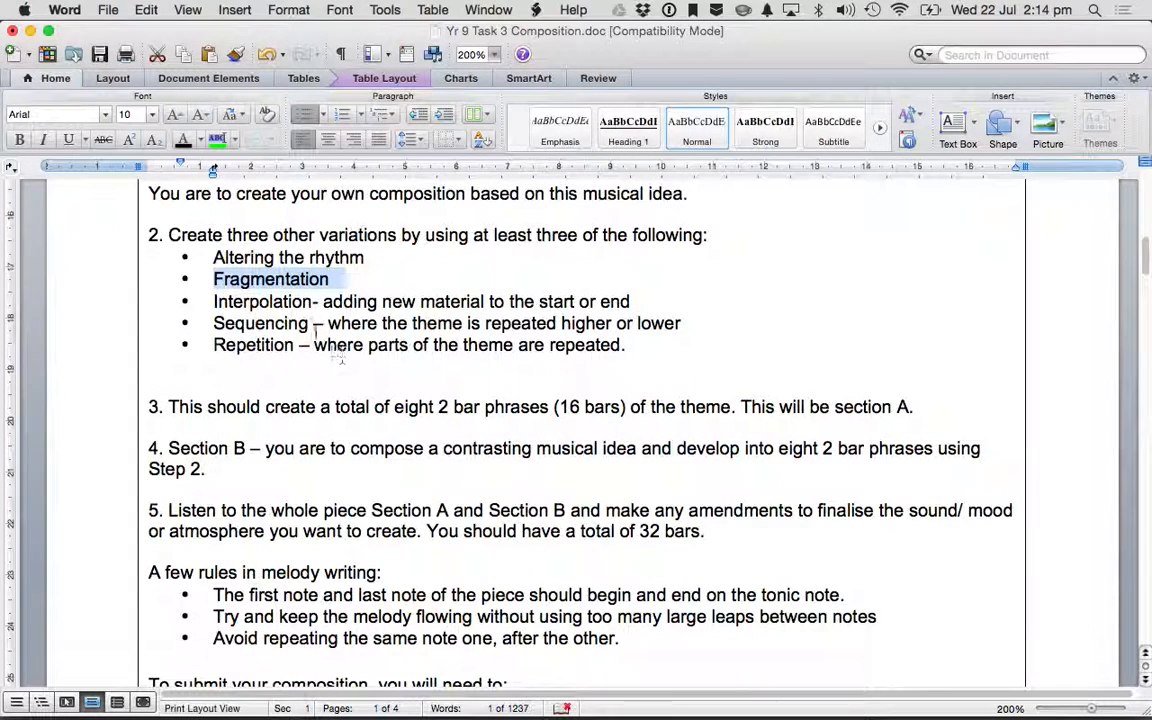
pyautogui.moveTo(215, 300); pyautogui.dragTo(627, 308)
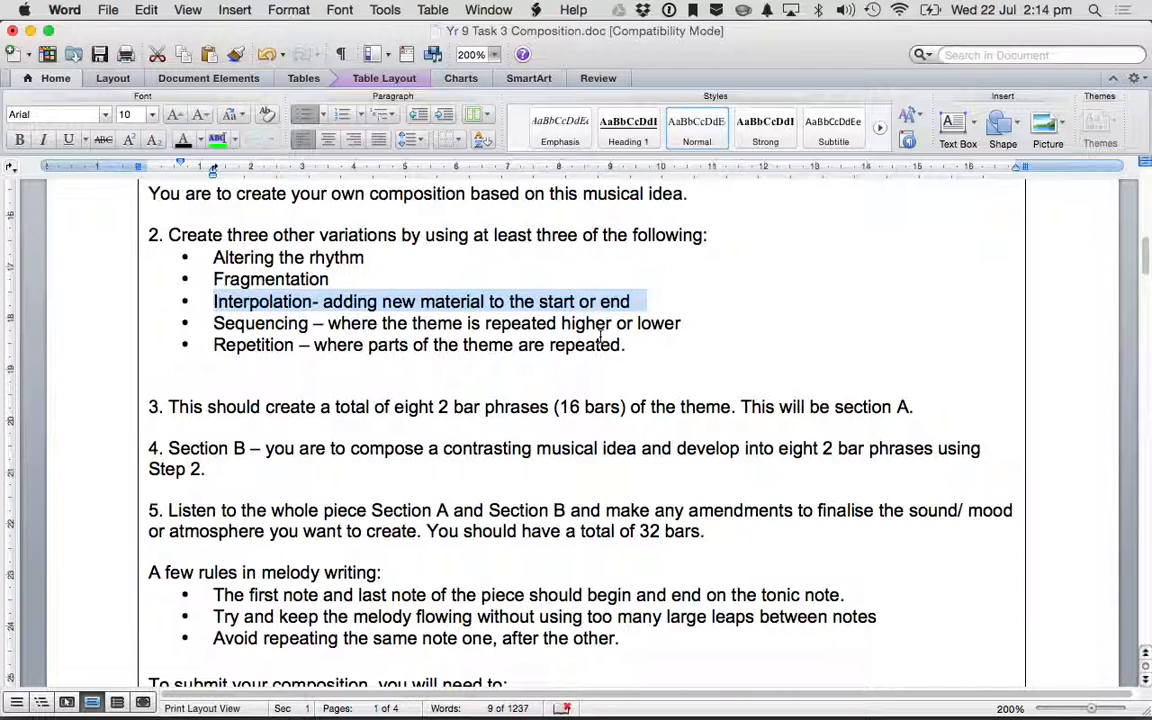
# Switch back to the Noteflight score in Chrome, raise the first note of measure 13 to the G an octave higher and make it an eighth note
pyautogui.press('super+Tab')
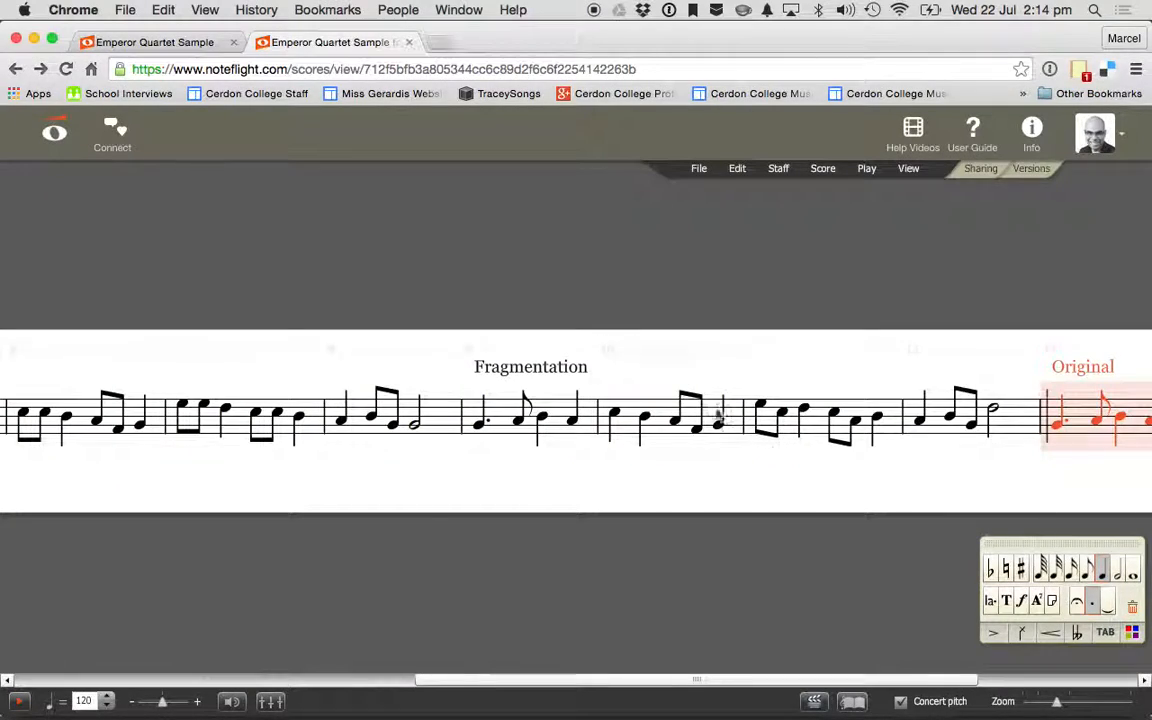
pyautogui.moveTo(687, 680); pyautogui.dragTo(877, 684)
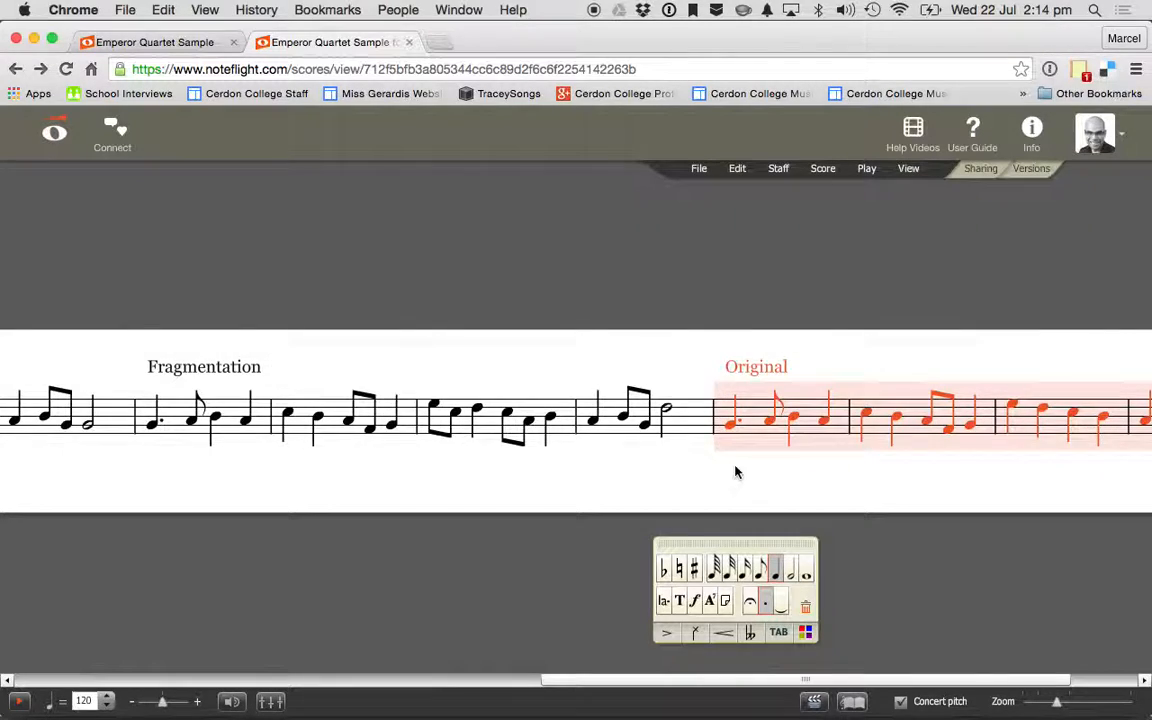
pyautogui.click(733, 470)
pyautogui.click(731, 426)
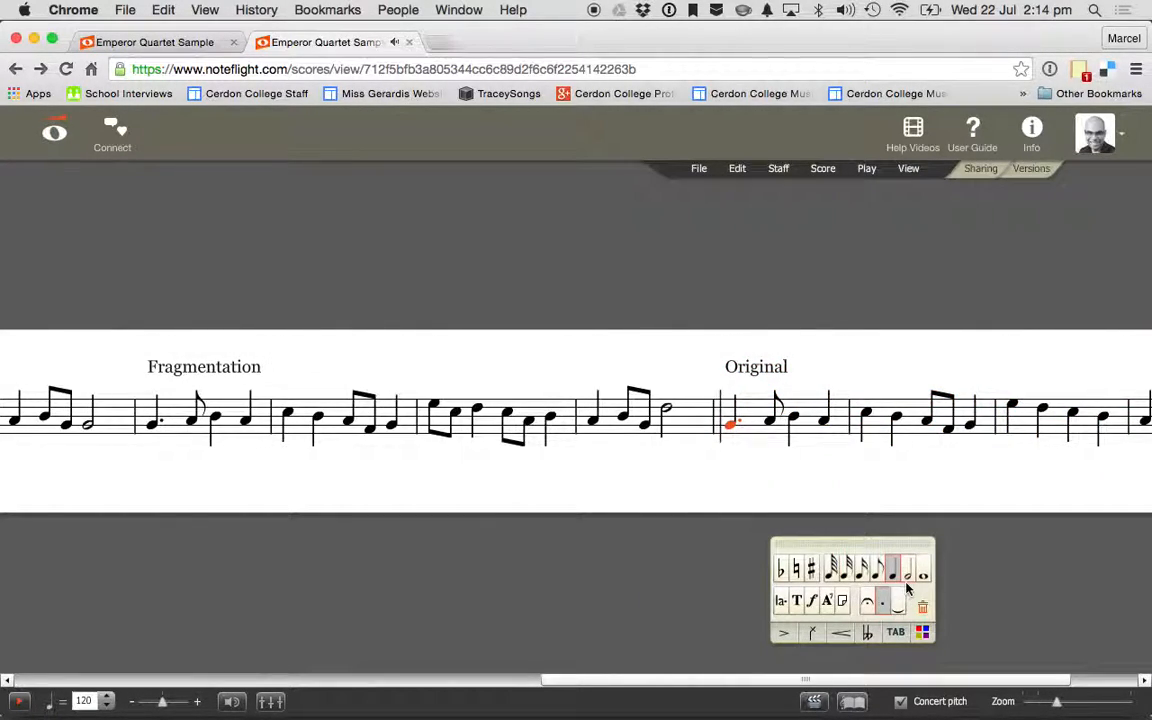
pyautogui.press('Up')
pyautogui.press('Up')
pyautogui.press('Up')
pyautogui.press('Up')
pyautogui.press('Up')
pyautogui.press('Up')
pyautogui.press('Up')
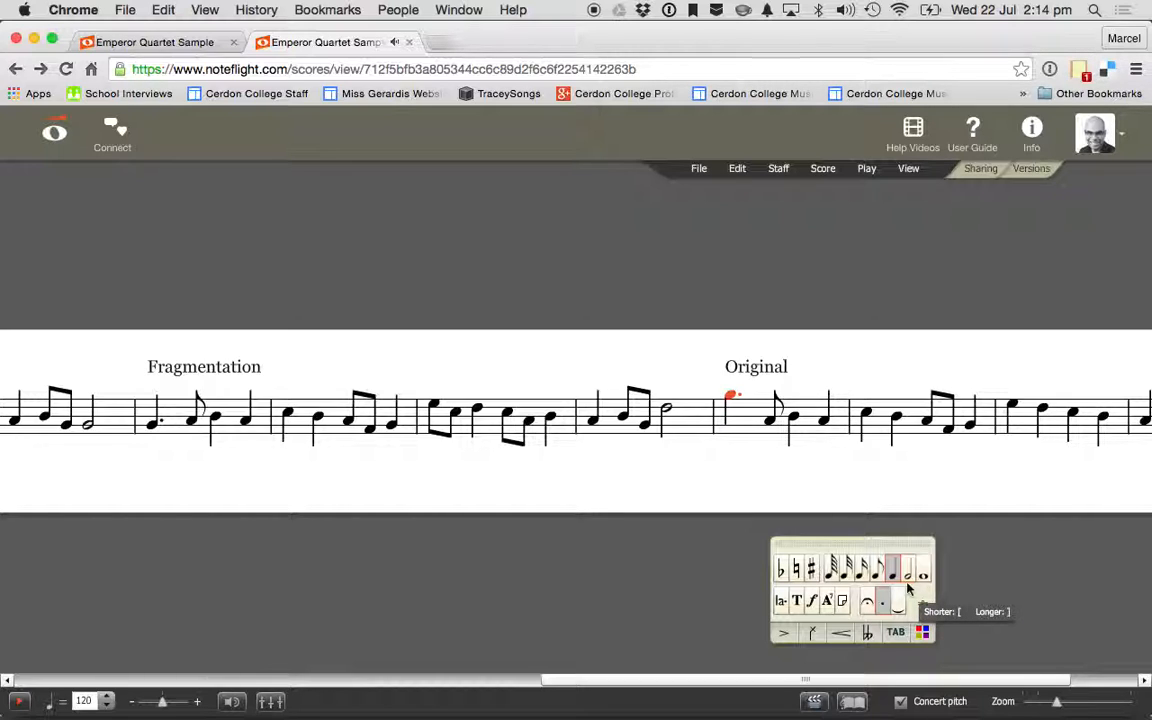
pyautogui.click(877, 570)
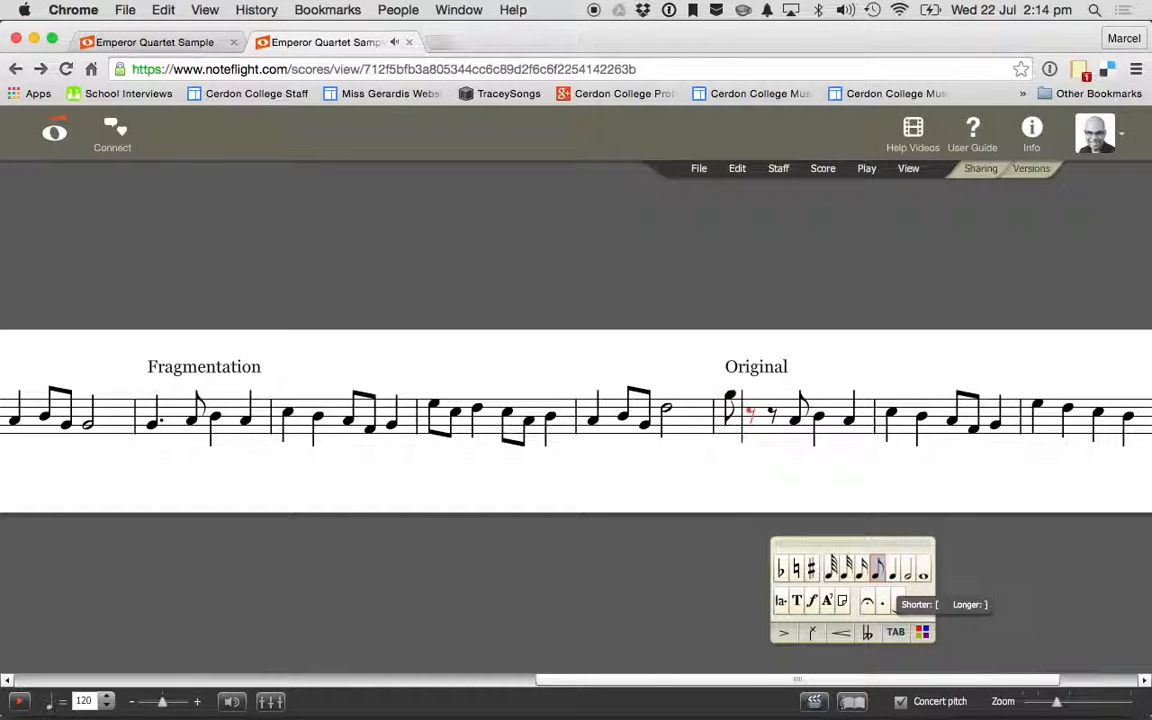
# Continue measure 13 after the high G with descending eighth notes F, E, D, C and B
pyautogui.press('f')
pyautogui.press('e')
pyautogui.press('d')
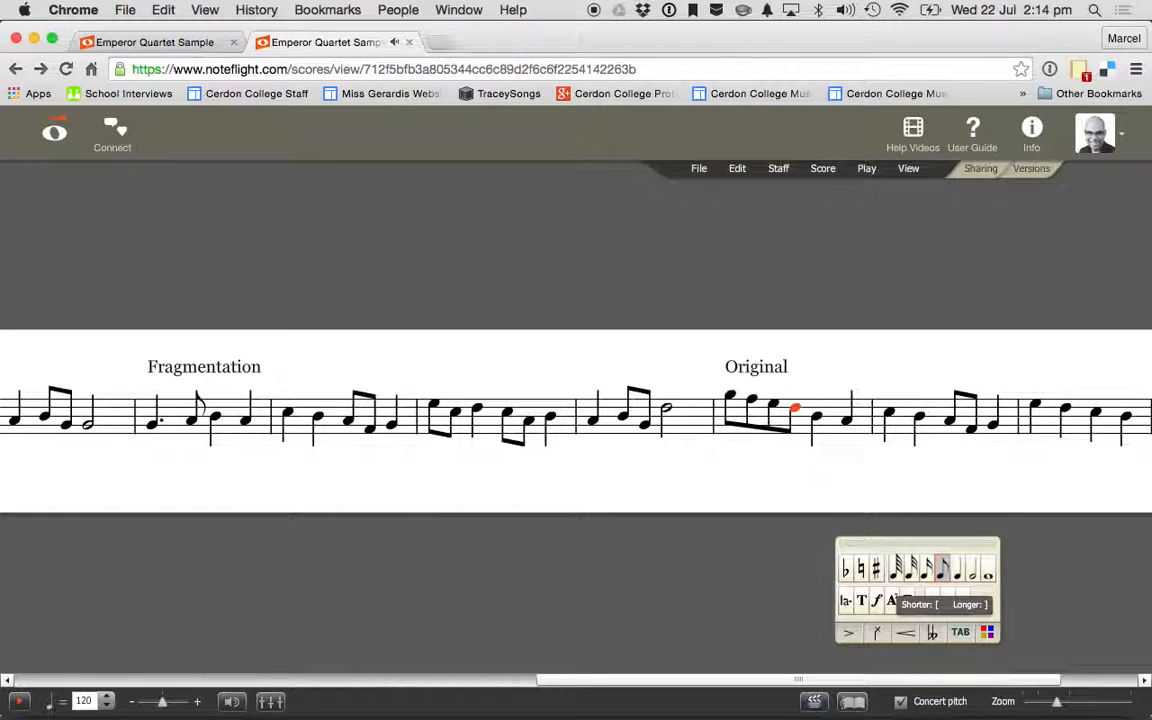
pyautogui.press('c')
pyautogui.press('b')
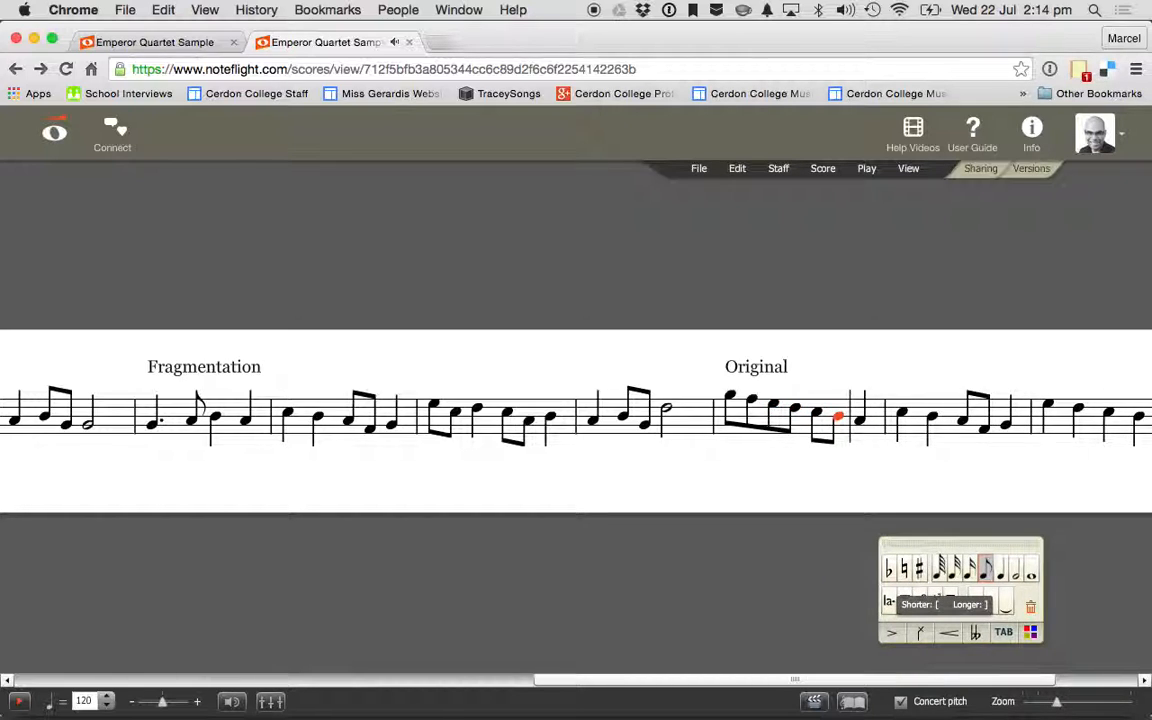
# Clear the note selection and play the score back from measure 13 to hear the new opening run
pyautogui.press('Escape')
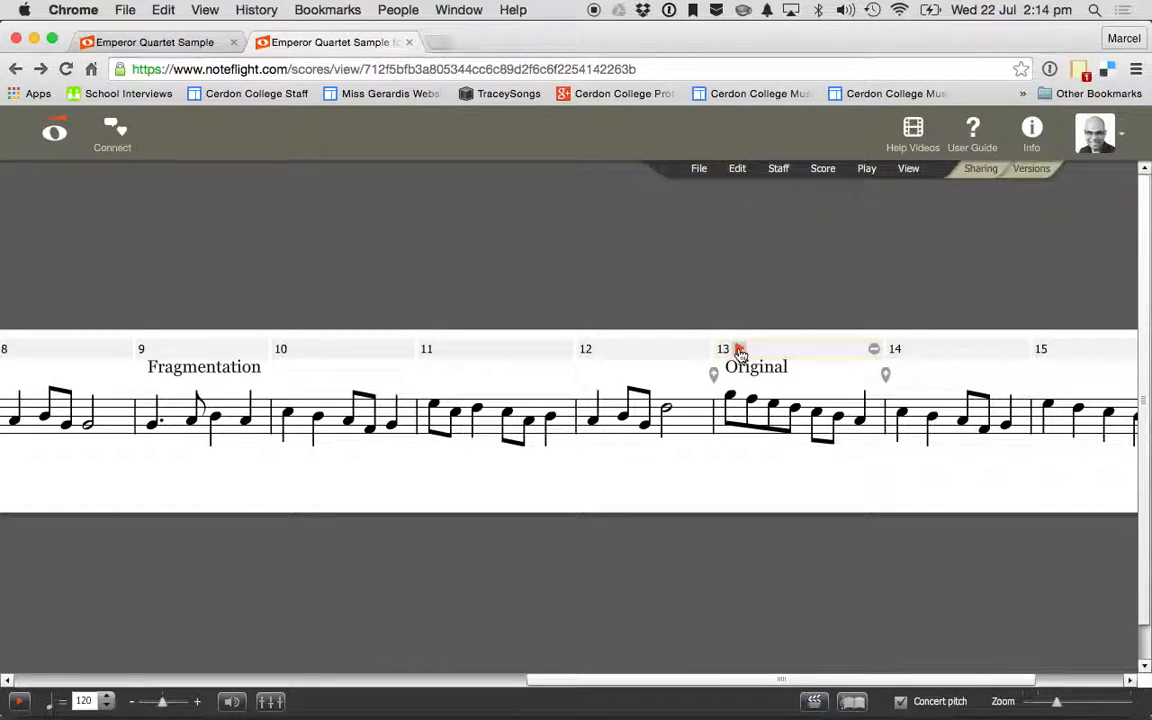
pyautogui.click(740, 350)
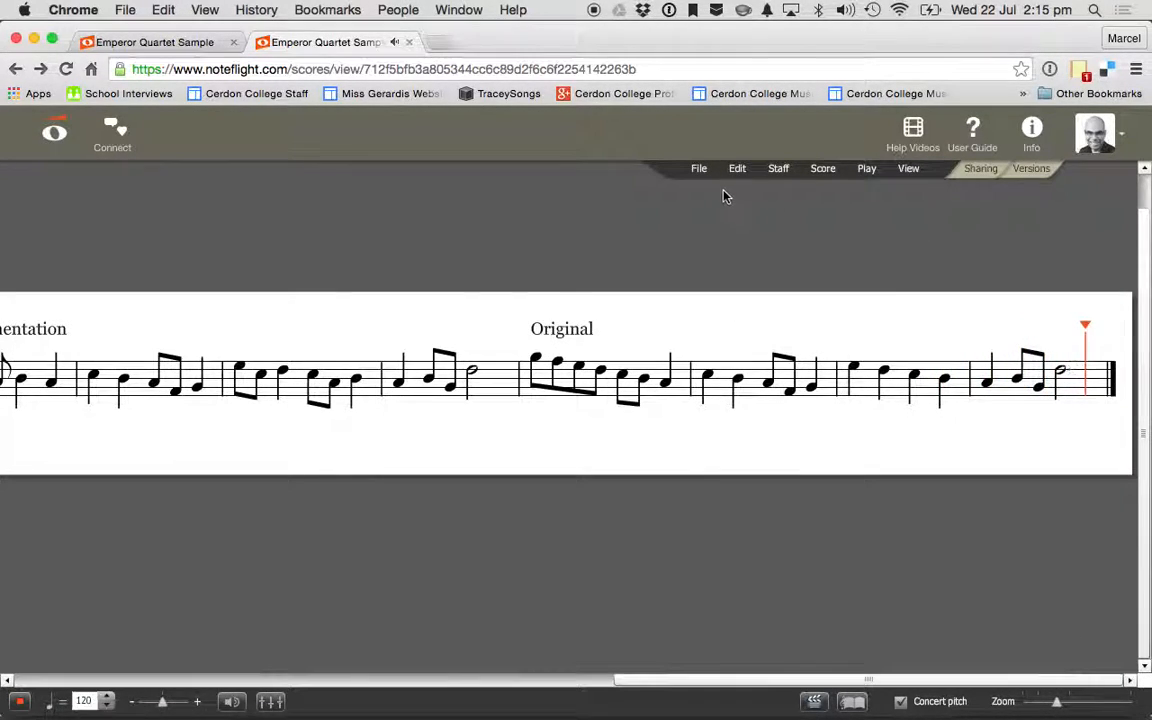
# Shorten the first A of measure 16 to an eighth note and follow it with sixteenth notes B and C
pyautogui.click(944, 380)
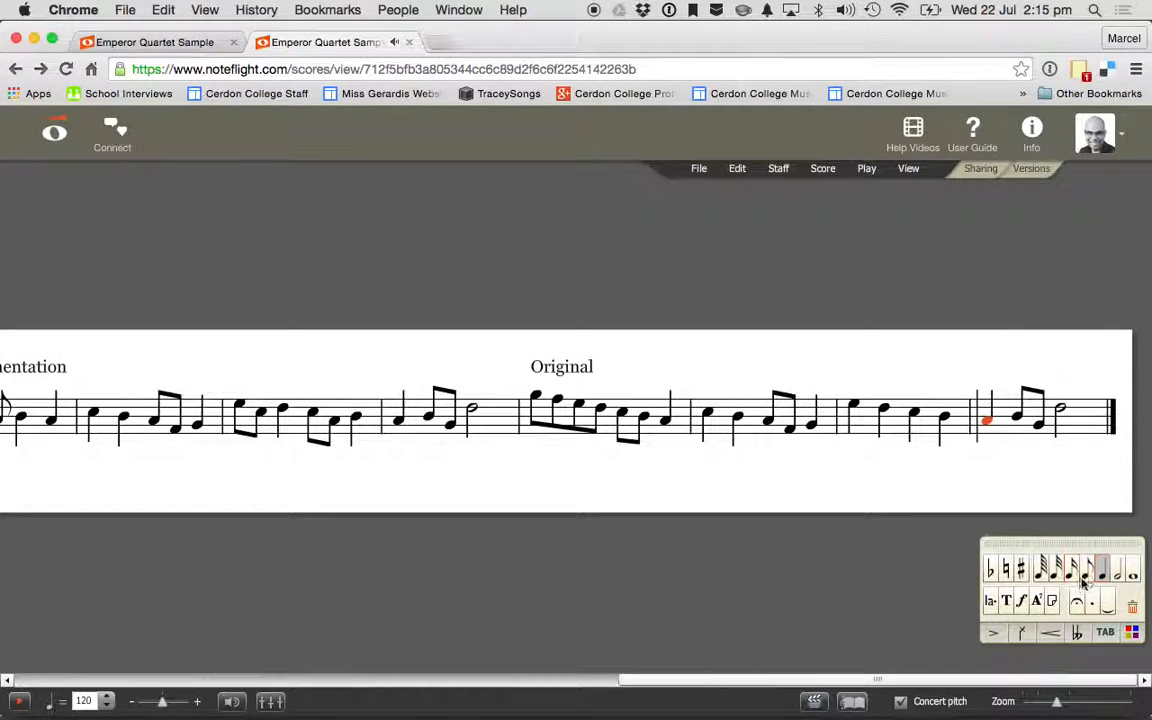
pyautogui.click(1094, 576)
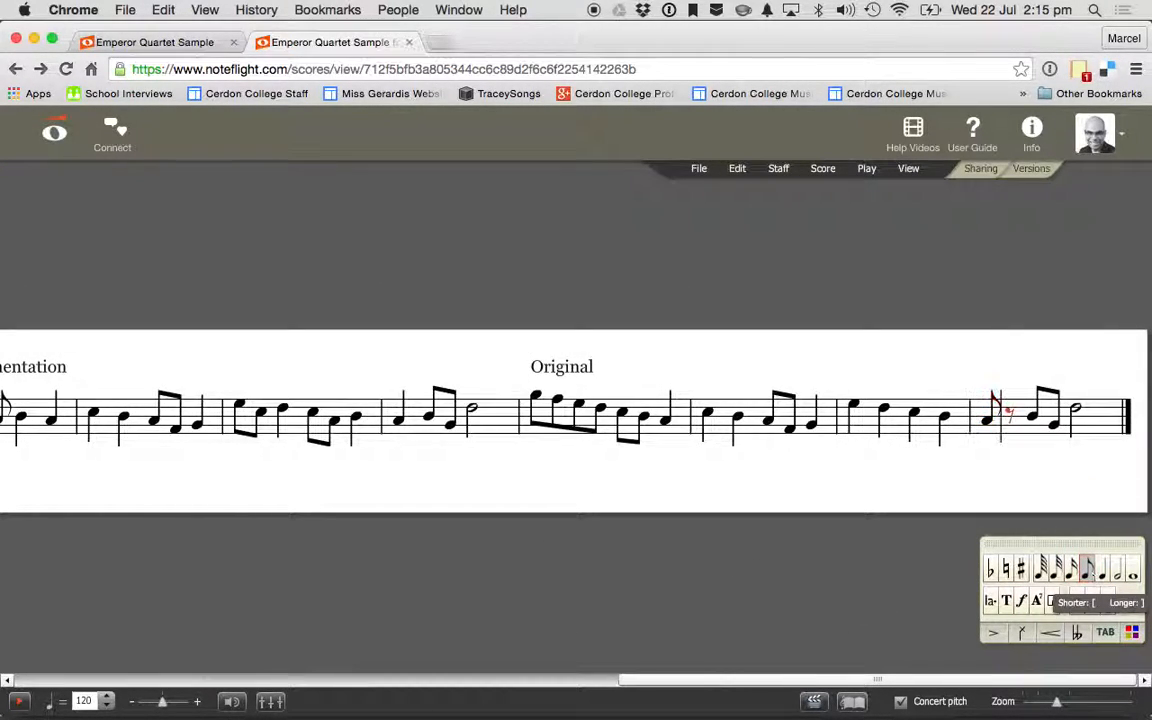
pyautogui.press('Right')
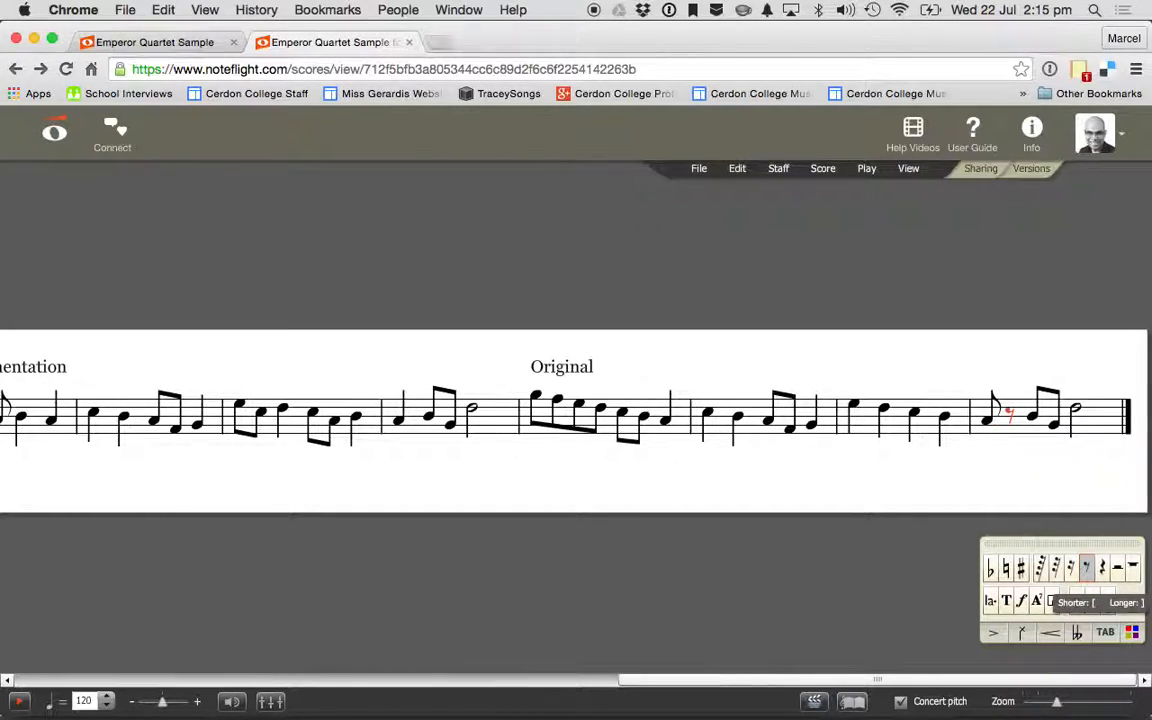
pyautogui.click(1072, 570)
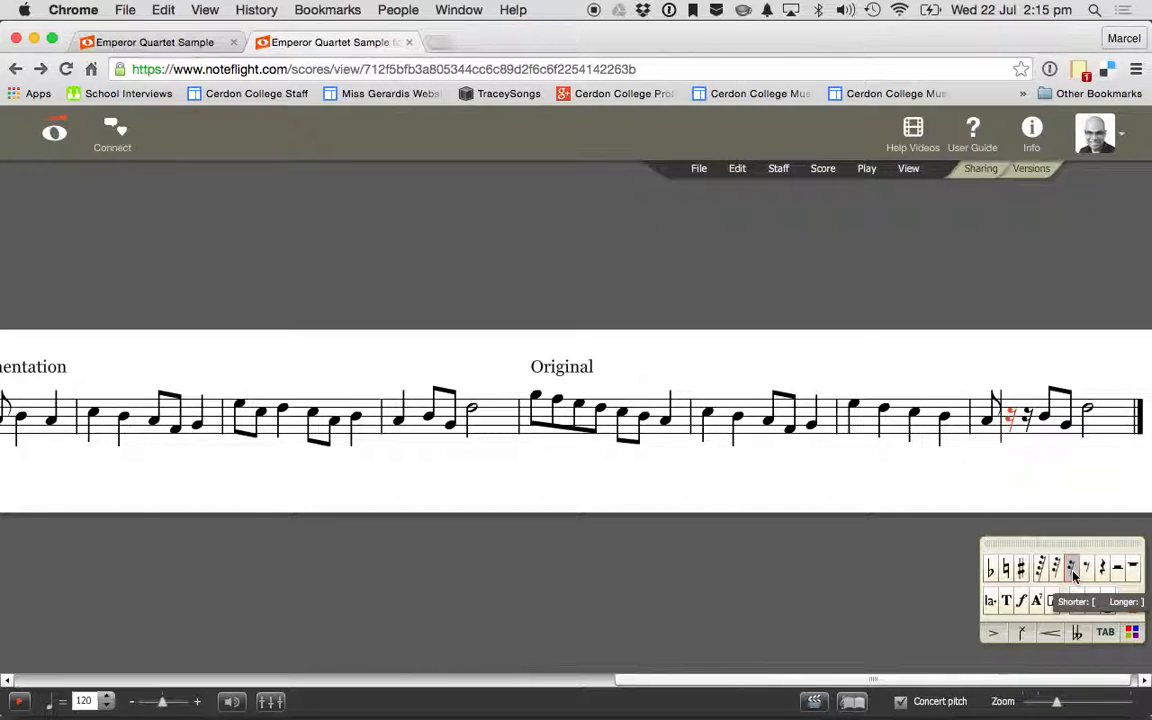
pyautogui.press('b')
pyautogui.press('c')
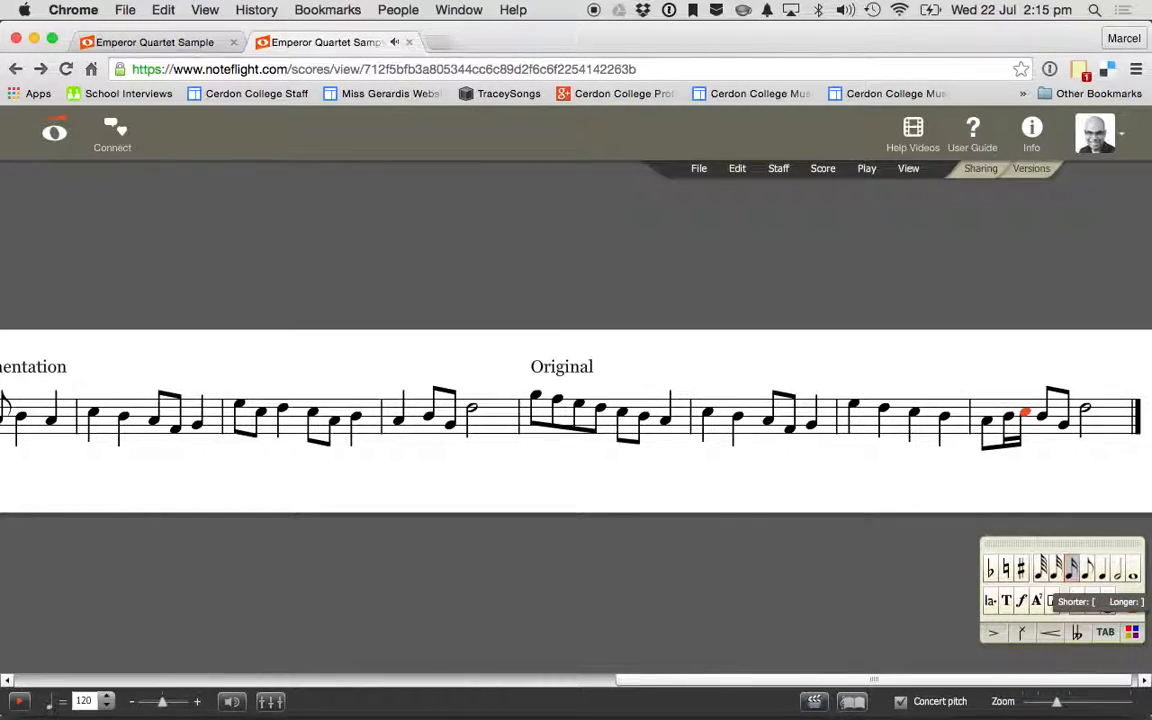
# Replace the following eighth-note pair in measure 16 with sixteenth notes D, C, B and A, and lower the closing half note to G
pyautogui.press('Right')
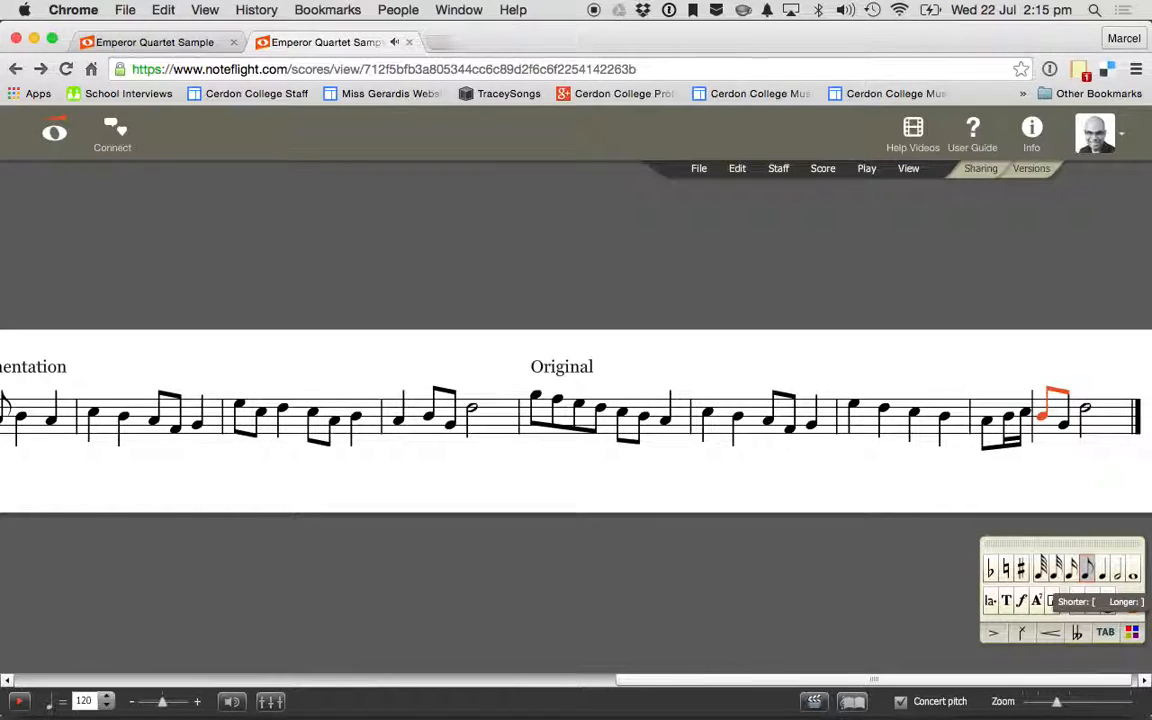
pyautogui.press('x')
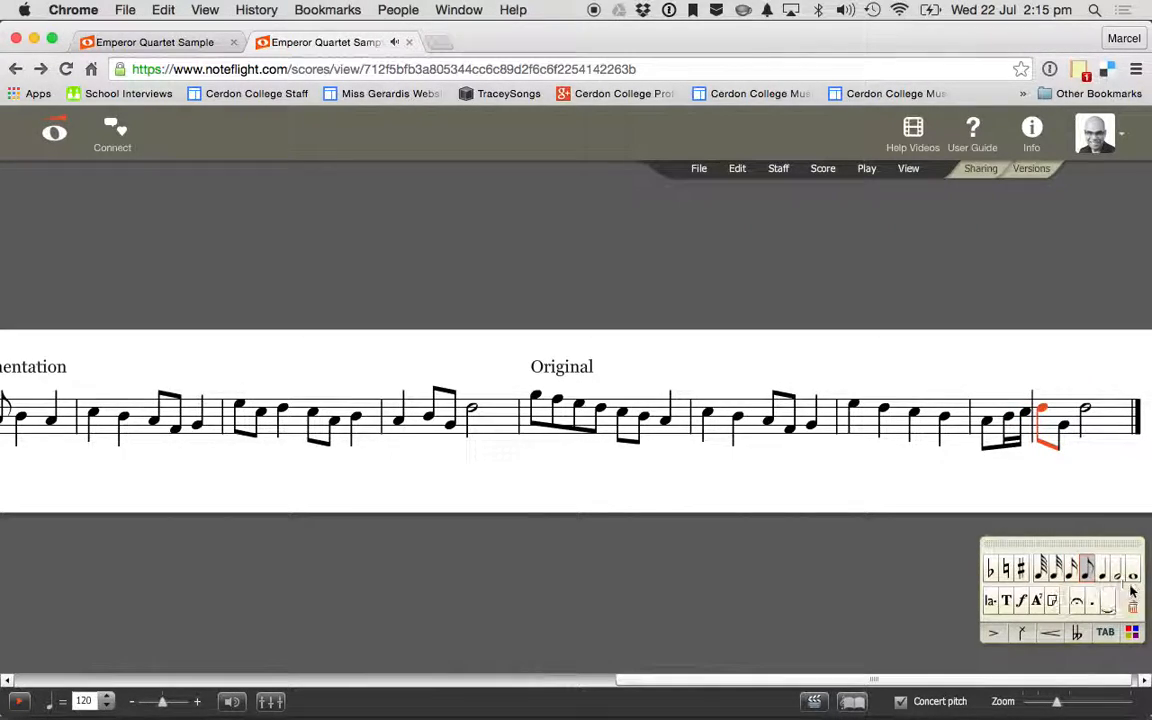
pyautogui.press('[')
pyautogui.press('c')
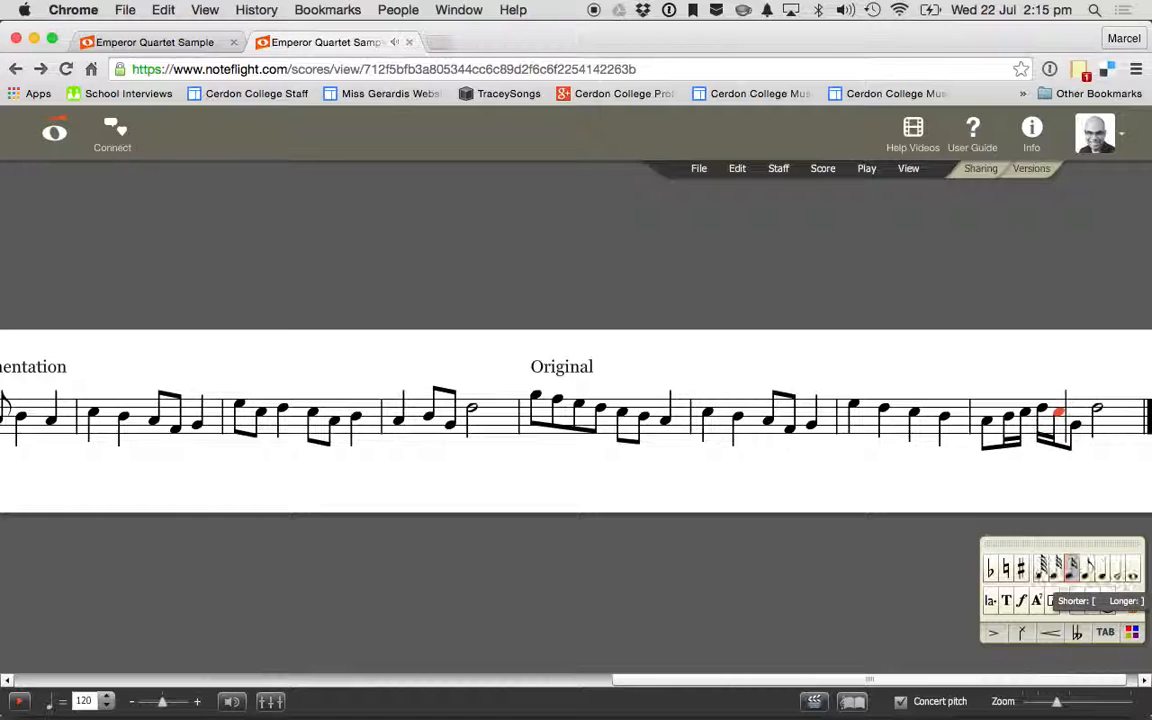
pyautogui.press('b')
pyautogui.press('a')
pyautogui.press('Right')
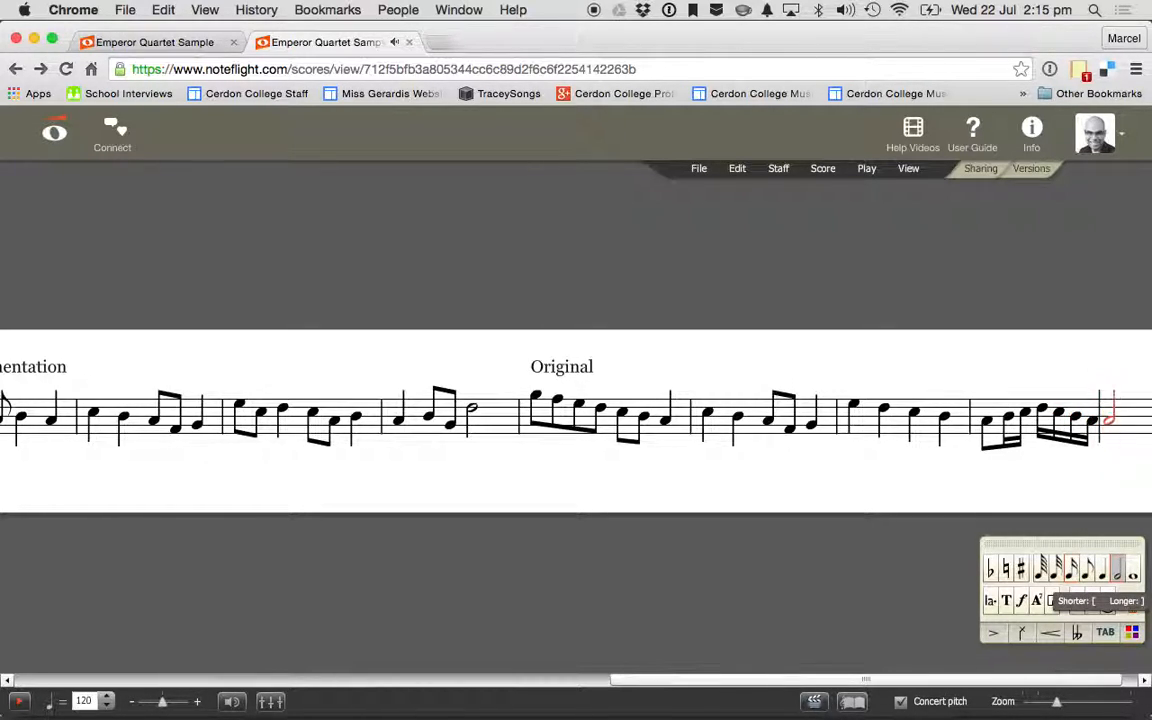
pyautogui.press('Escape')
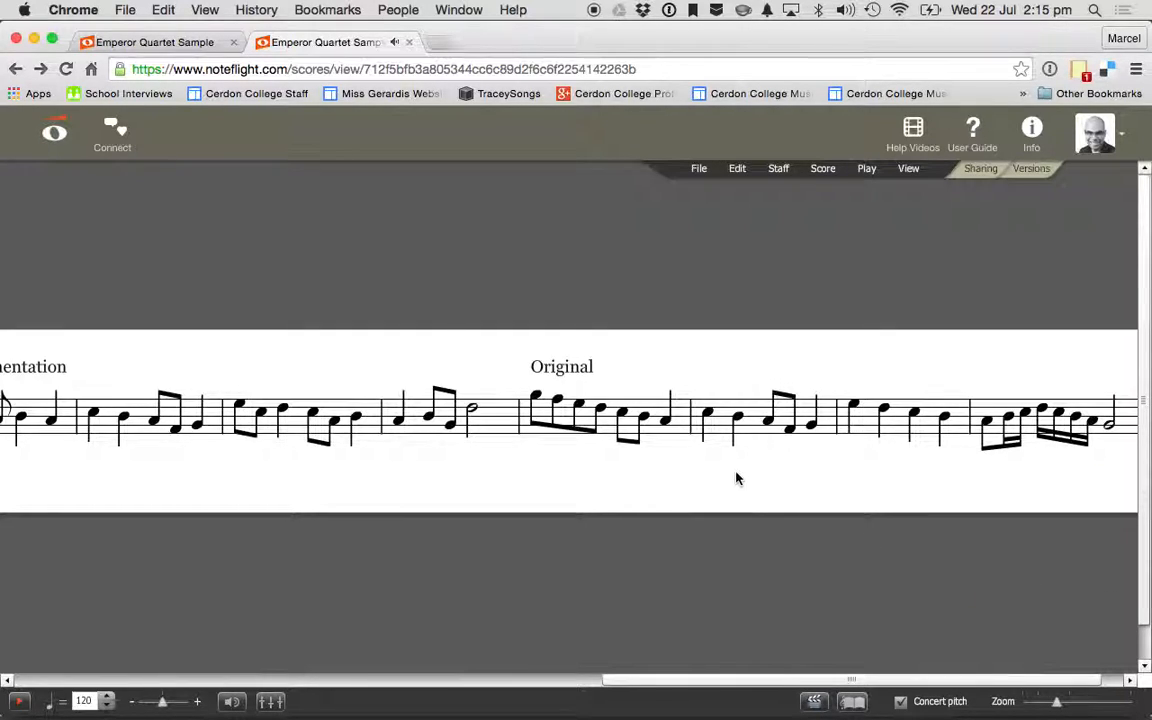
# Replace the "Original" label above measure 13 with "Interpolation"
pyautogui.click(562, 375)
pyautogui.moveTo(596, 367); pyautogui.dragTo(488, 370)
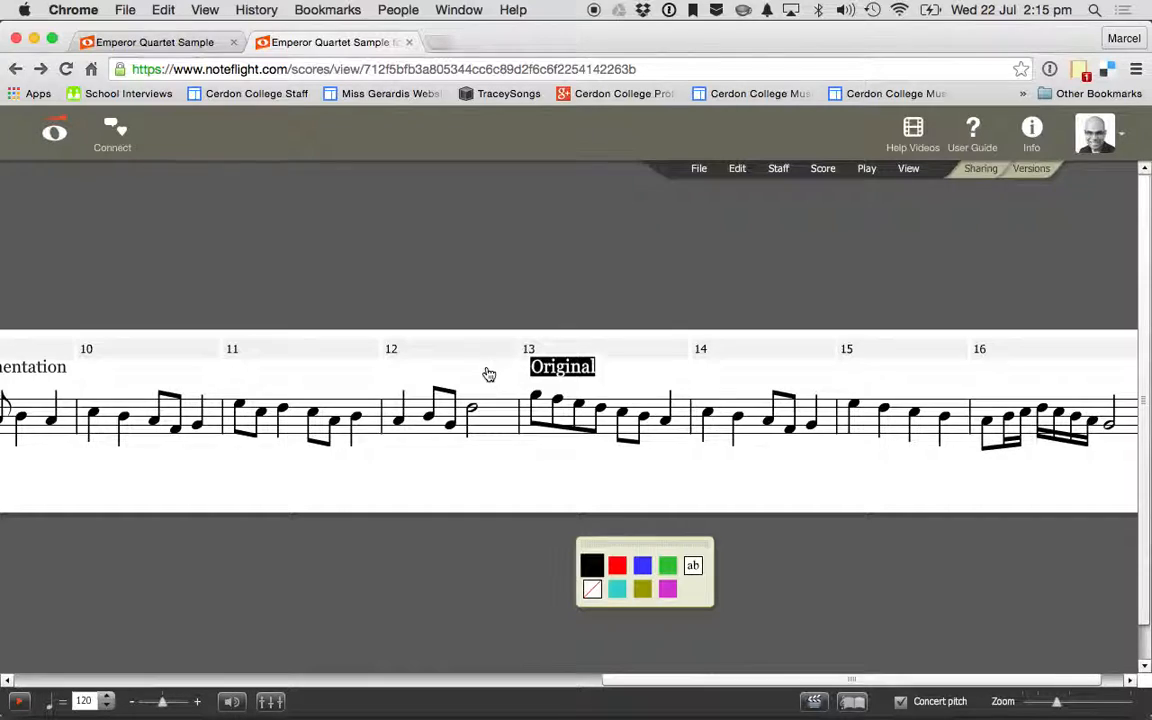
pyautogui.press('BackSpace')
pyautogui.write('Interpolation')
pyautogui.click(538, 457)
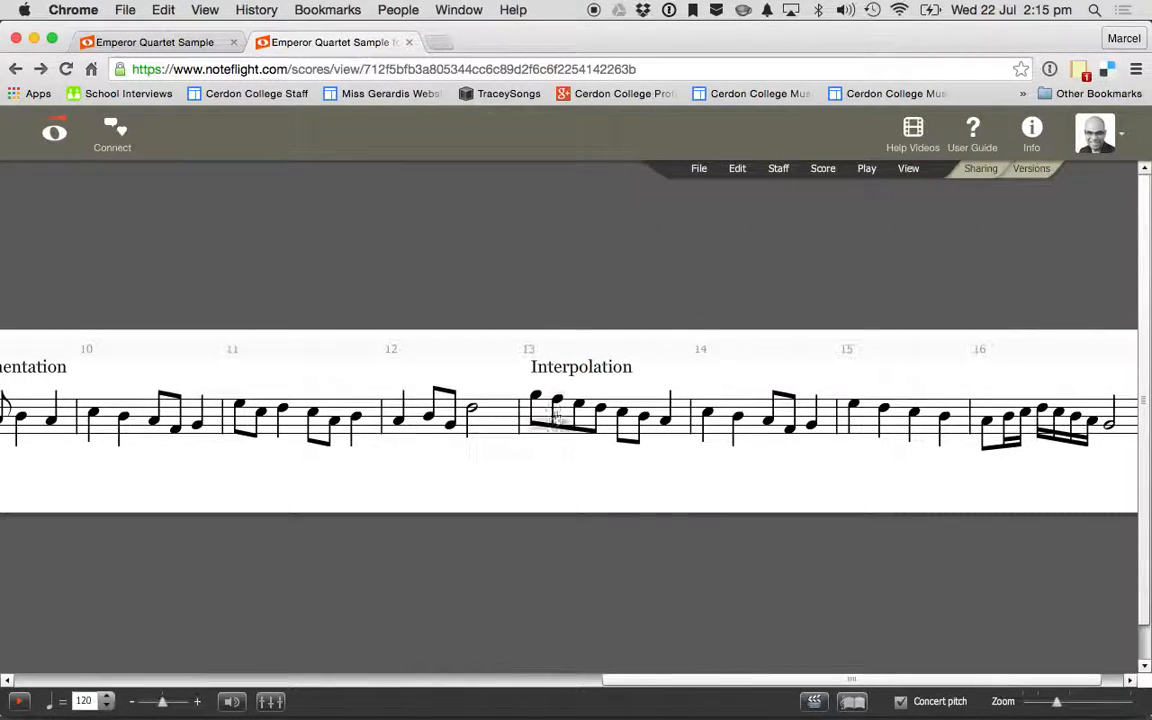
pyautogui.click(546, 355)
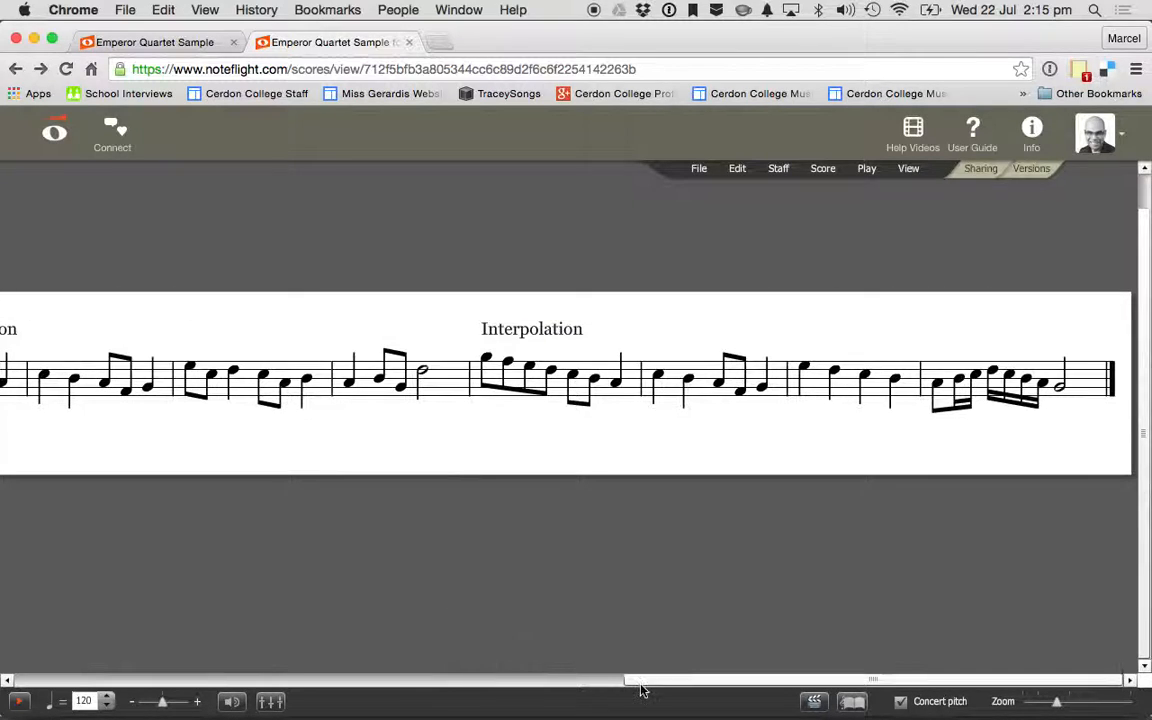
# Play the whole score back from measure 1 and check the list of variation techniques in the Word task document
pyautogui.moveTo(681, 681); pyautogui.dragTo(30, 684)
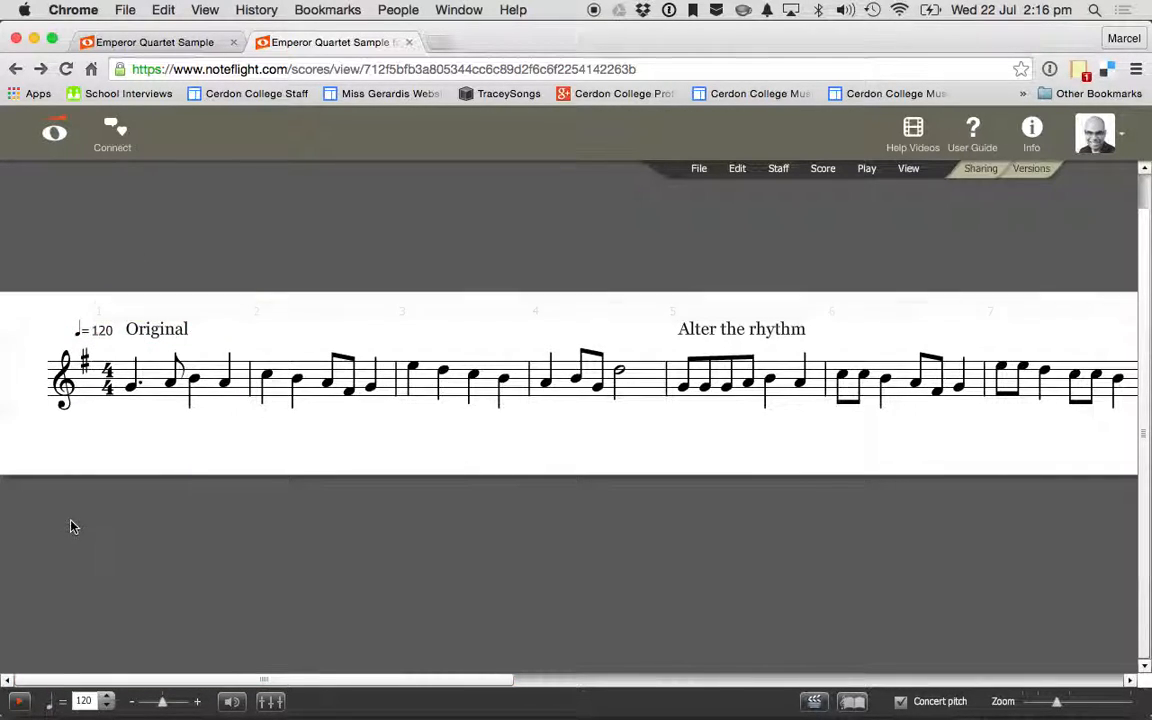
pyautogui.click(18, 702)
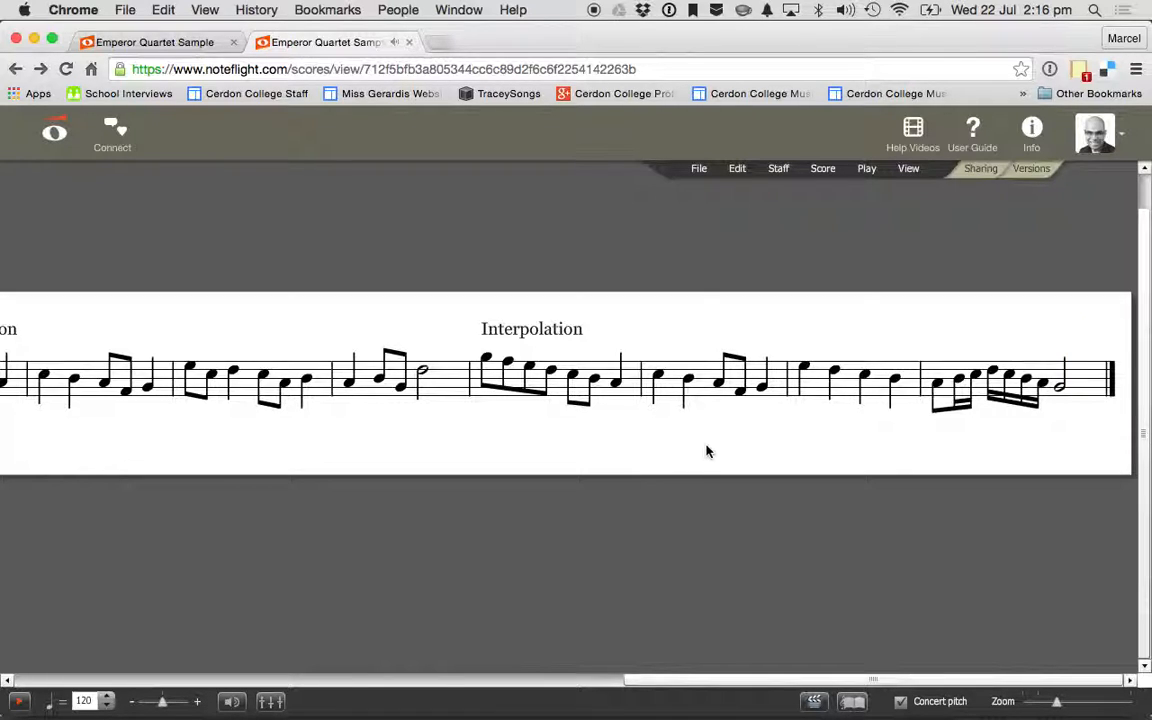
pyautogui.press('super+Tab')
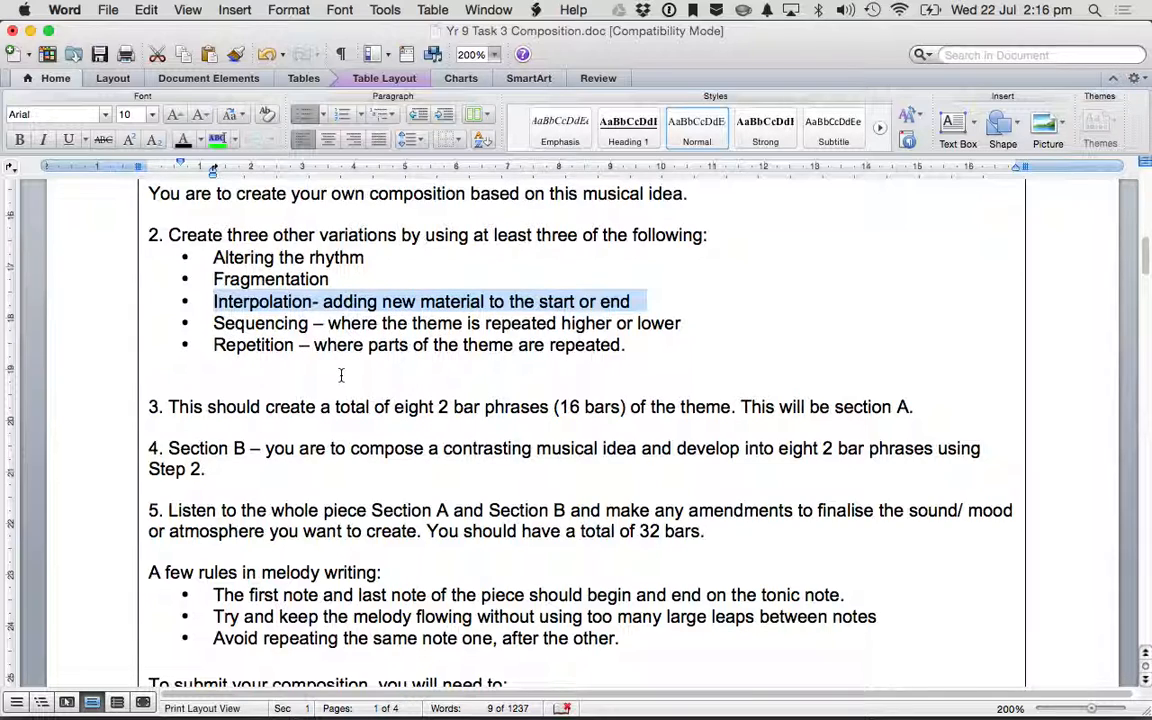
pyautogui.press('super+Tab')
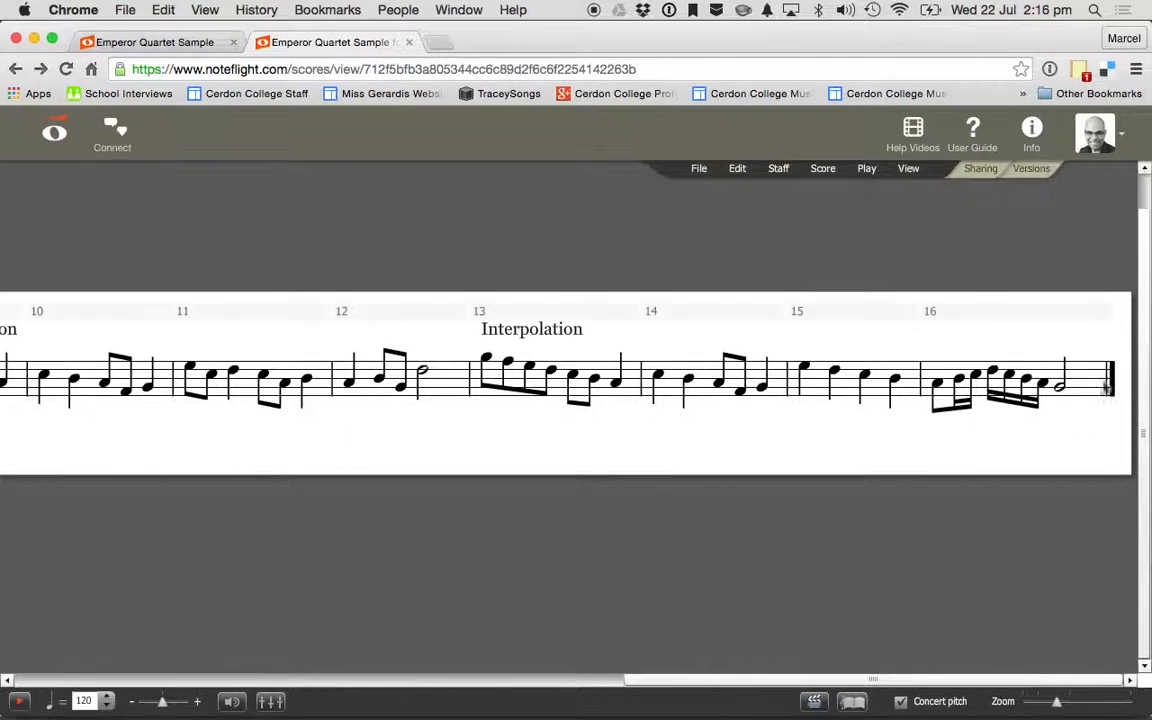
pyautogui.moveTo(669, 678); pyautogui.dragTo(28, 387)
pyautogui.click(19, 699)
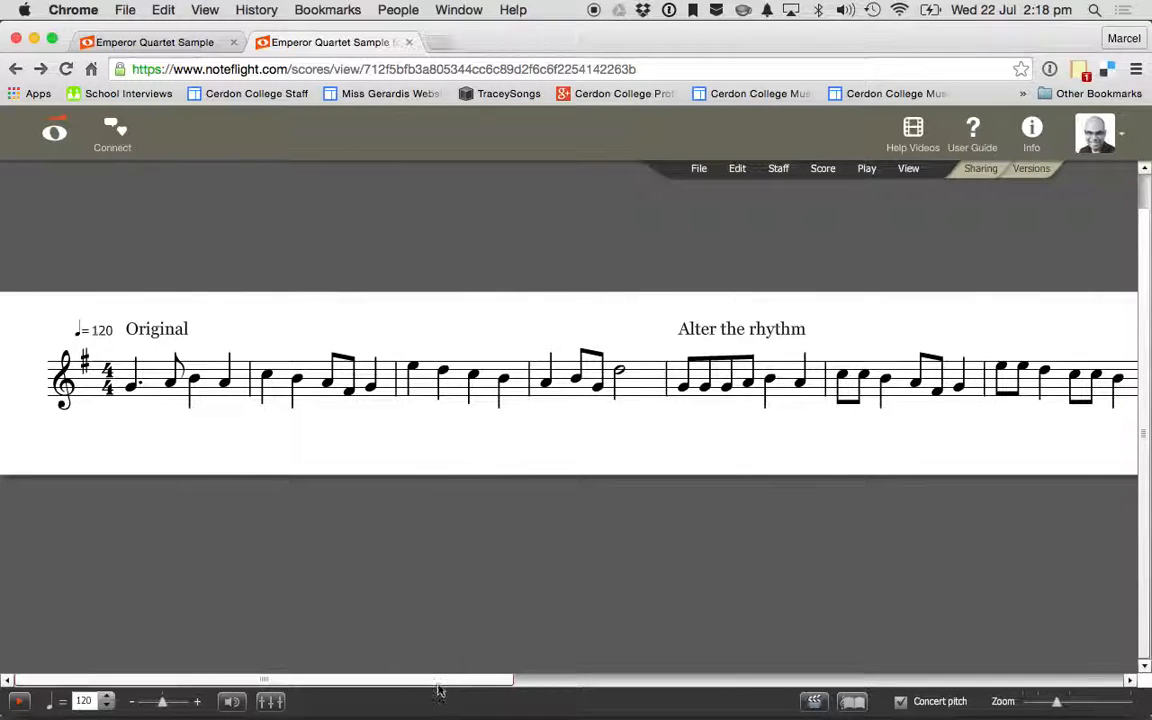
pyautogui.moveTo(438, 690); pyautogui.dragTo(1105, 674)
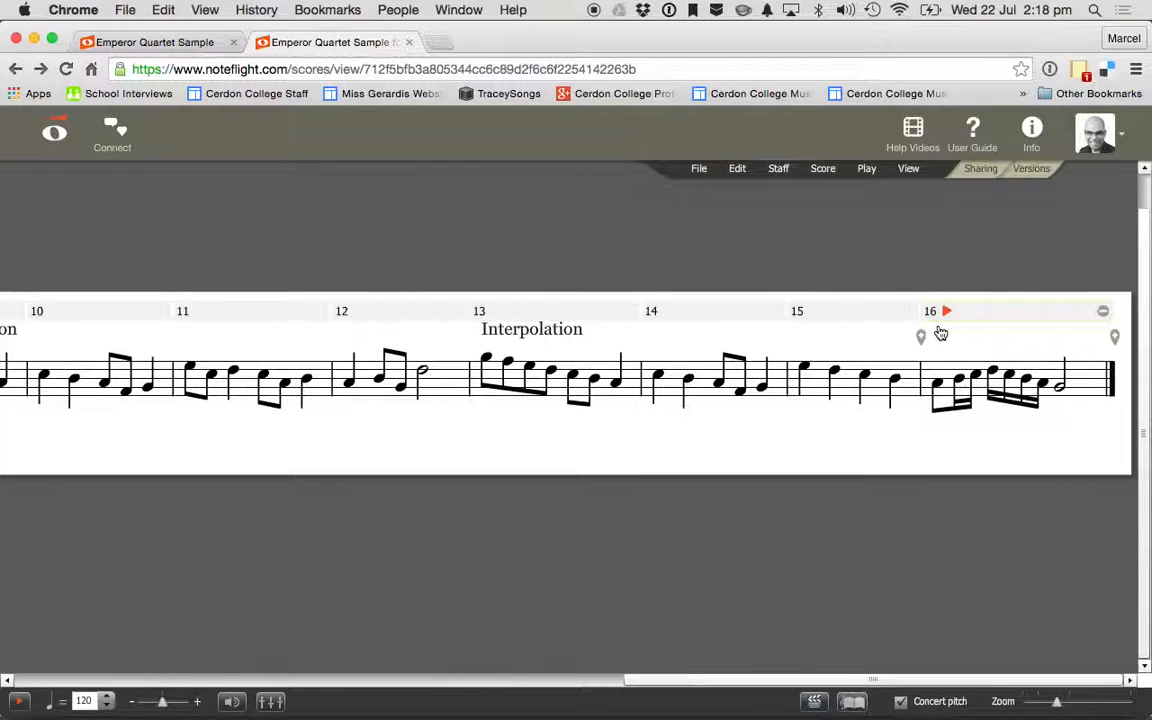
# Switch to the task document in Word and highlight the end of the section A instruction and the Section B instruction on a contrasting musical idea
pyautogui.press('super+Tab')
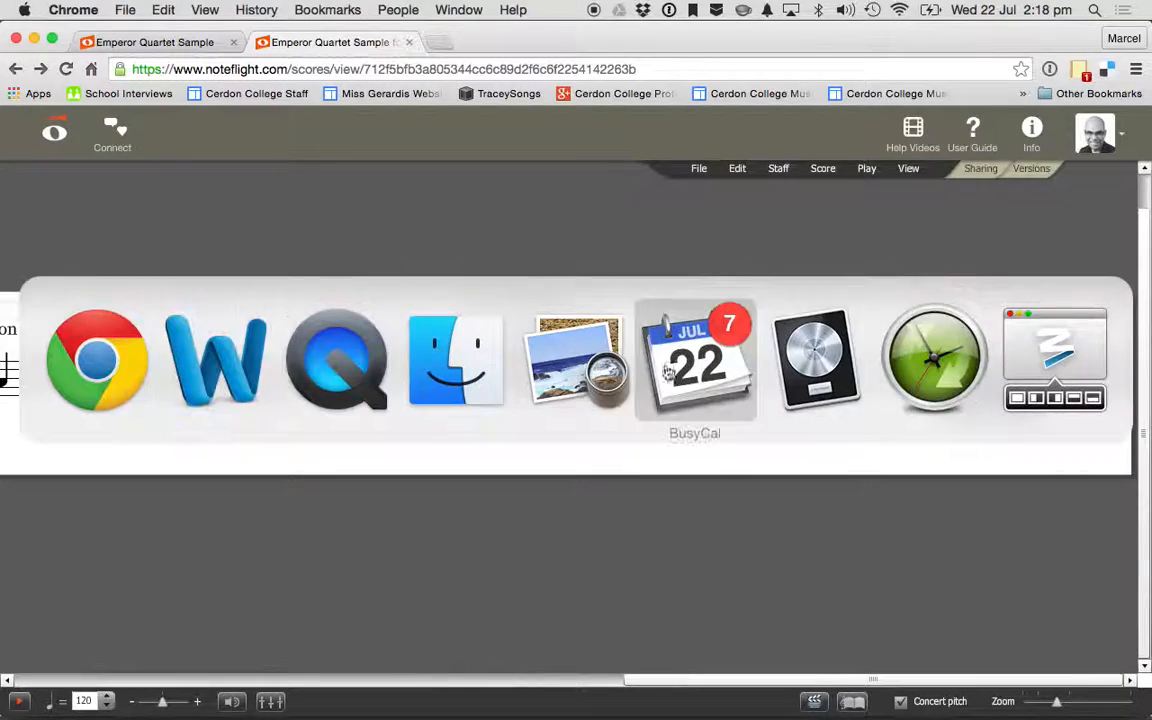
pyautogui.click(210, 365)
pyautogui.scroll(5, 325, 392)
pyautogui.scroll(-5, 325, 392)
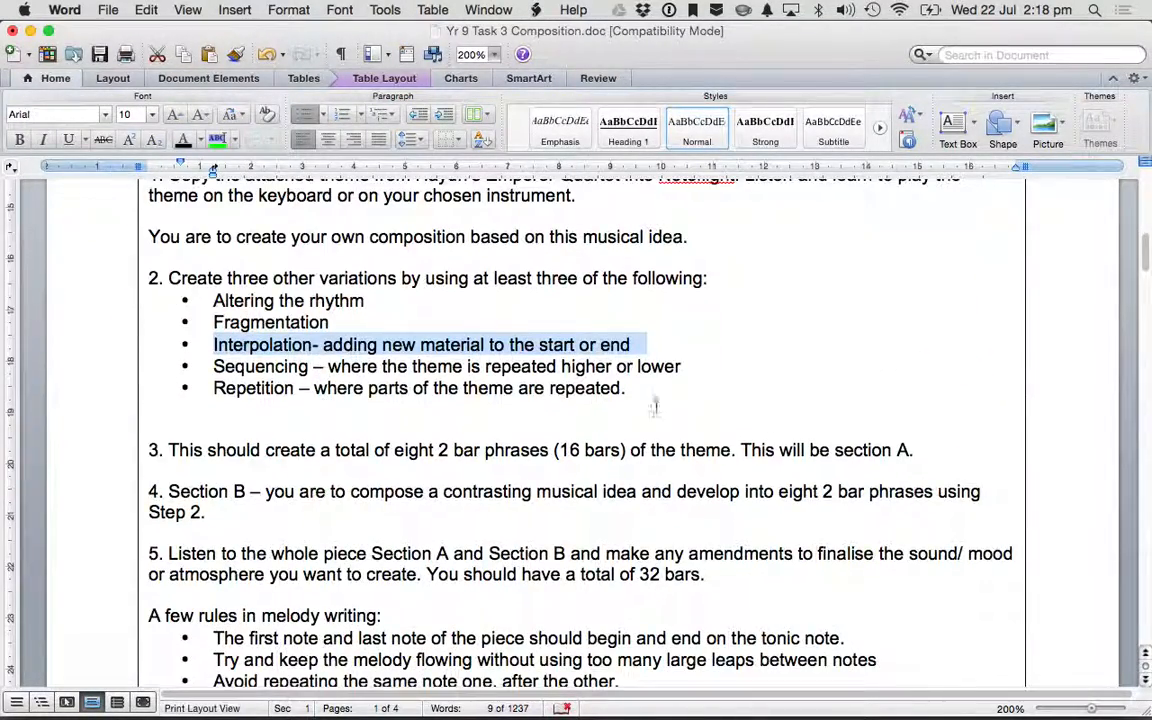
pyautogui.moveTo(912, 450); pyautogui.dragTo(718, 452)
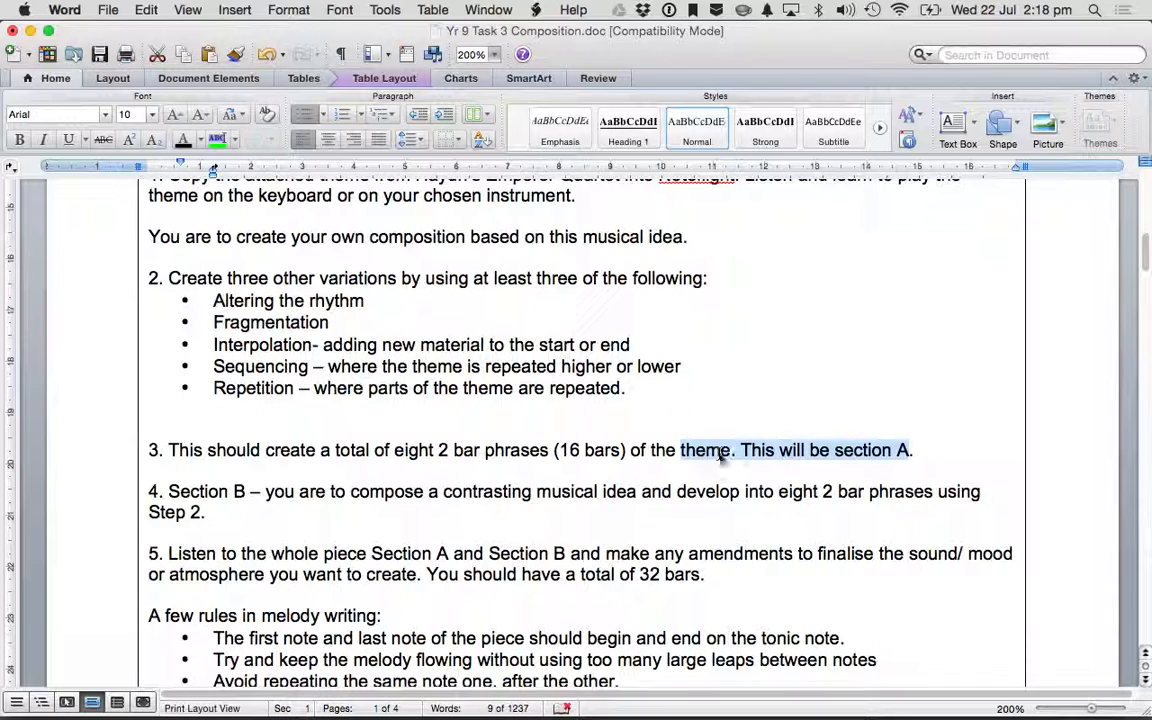
pyautogui.moveTo(192, 491); pyautogui.dragTo(213, 527)
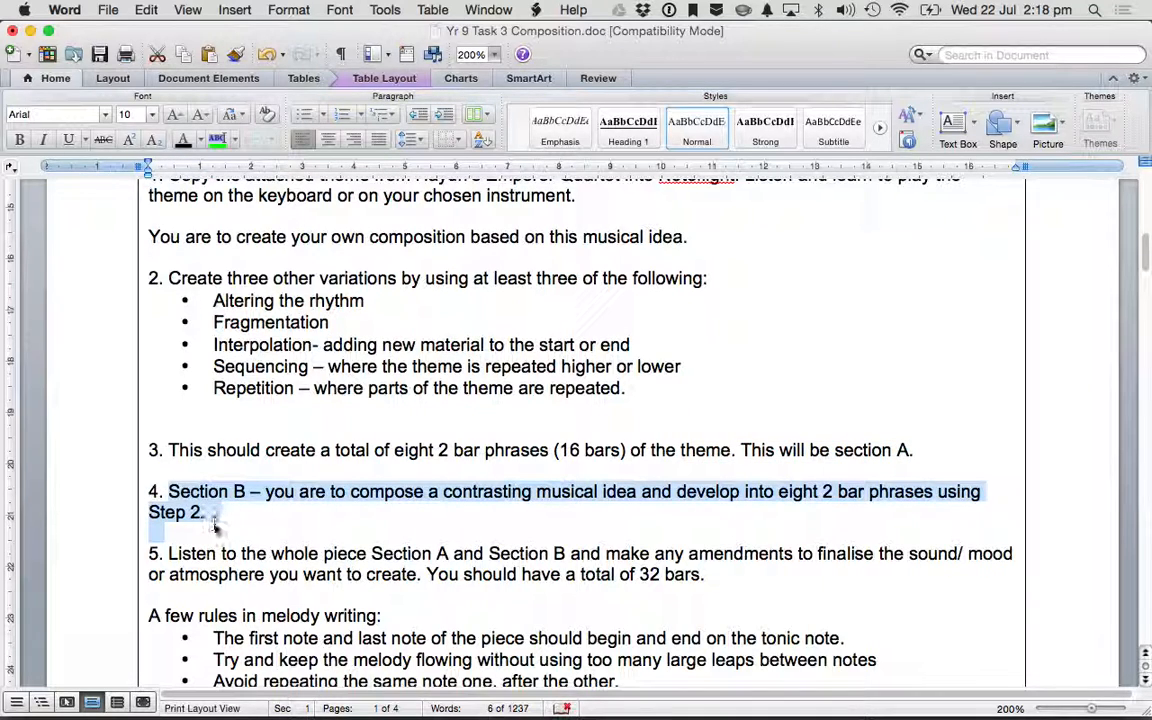
pyautogui.scroll(-3, 162, 571)
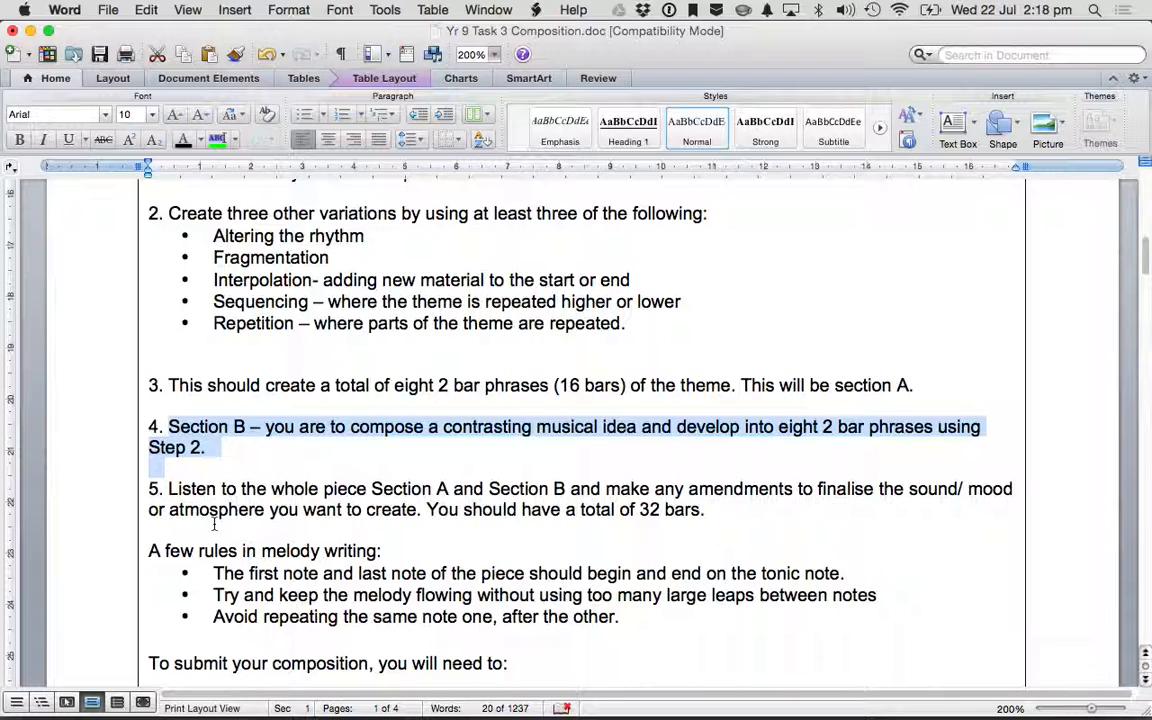
# Switch back to the Noteflight score in Chrome and add three empty measures after measure 16
pyautogui.press('super+Tab')
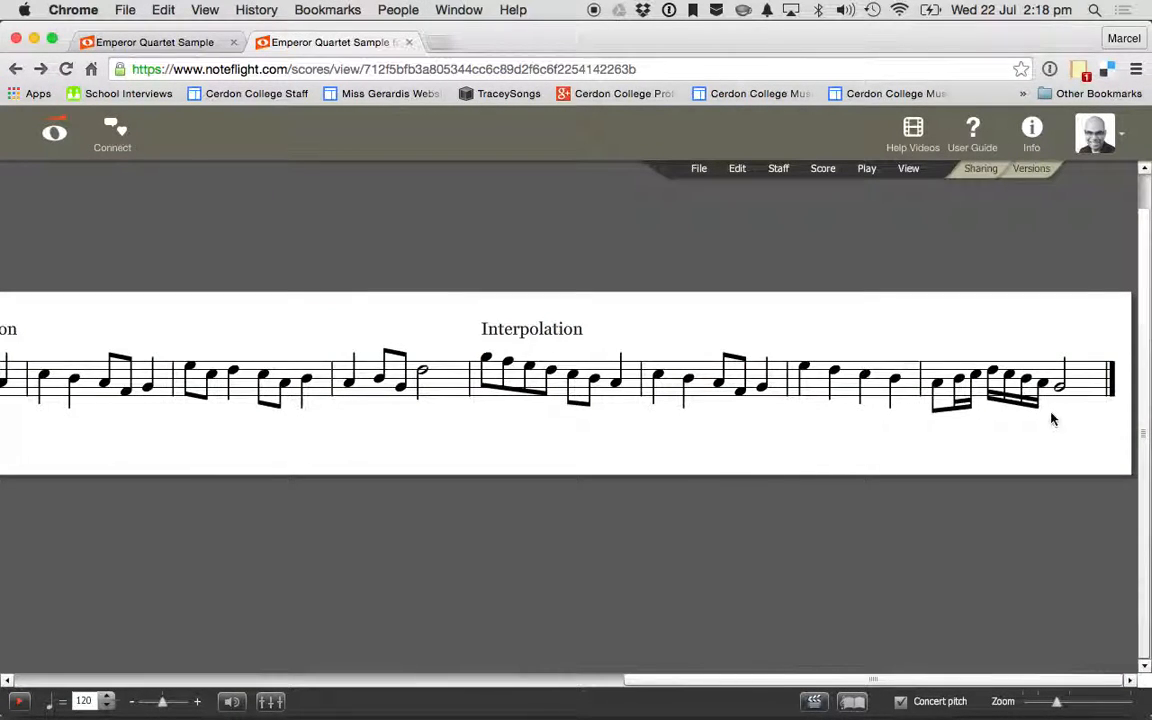
pyautogui.click(1110, 378)
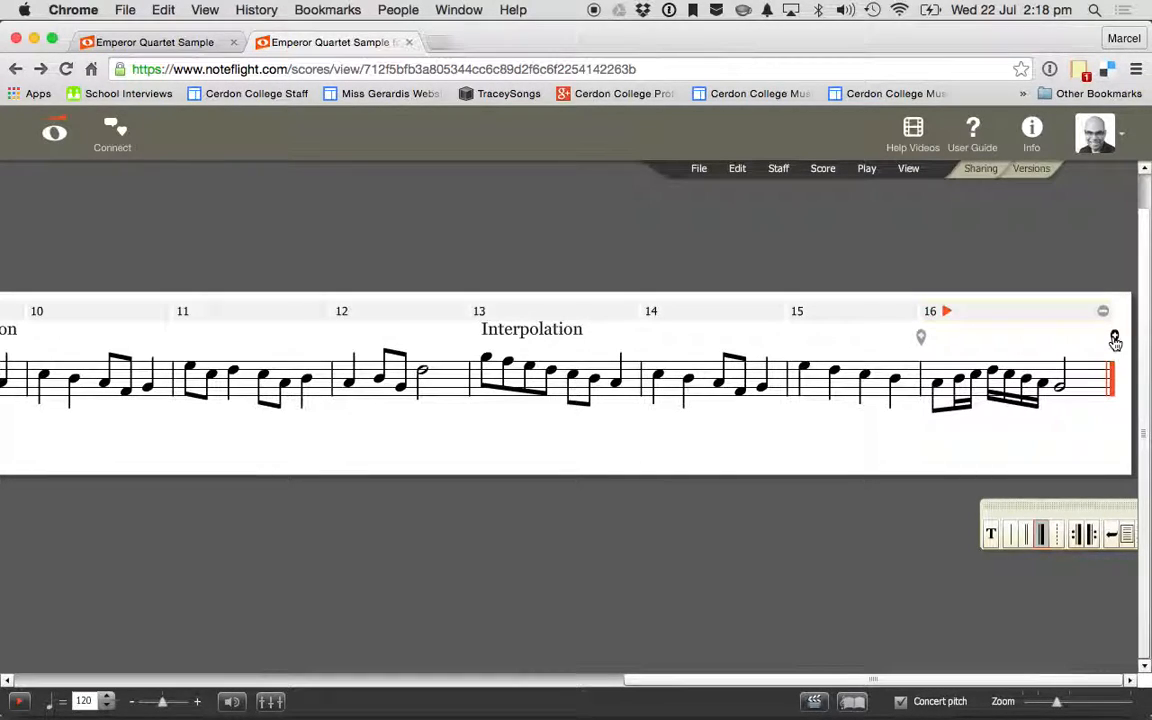
pyautogui.click(1114, 340)
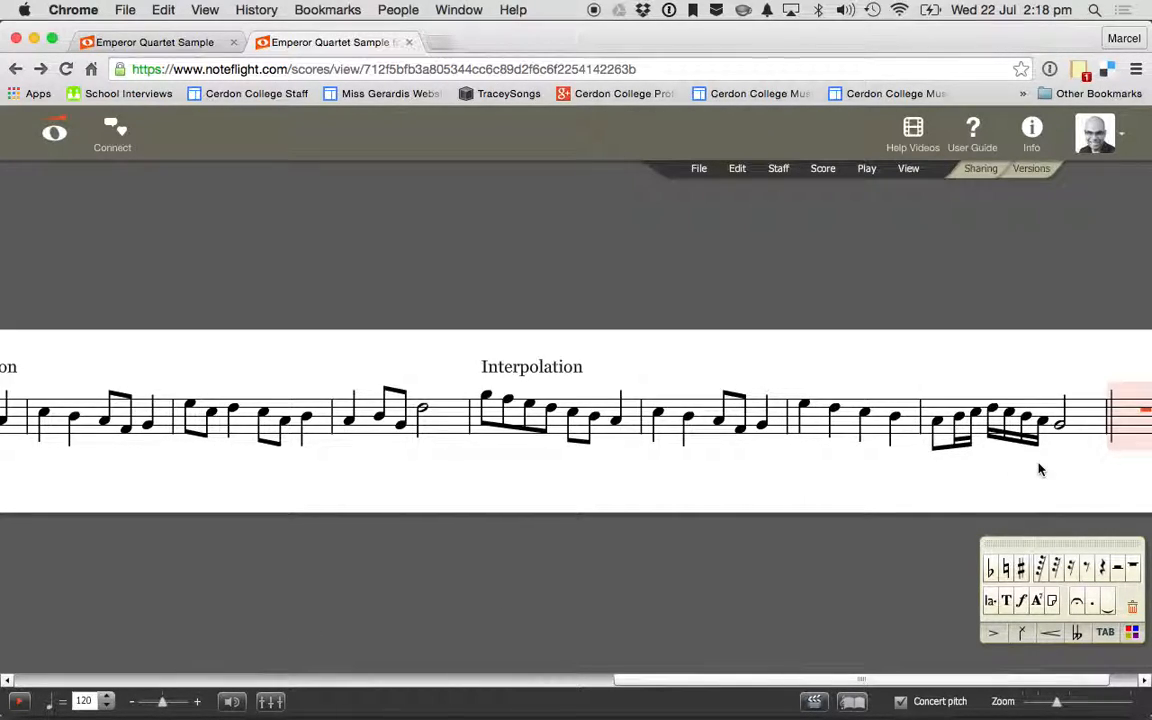
pyautogui.moveTo(710, 680); pyautogui.dragTo(740, 680)
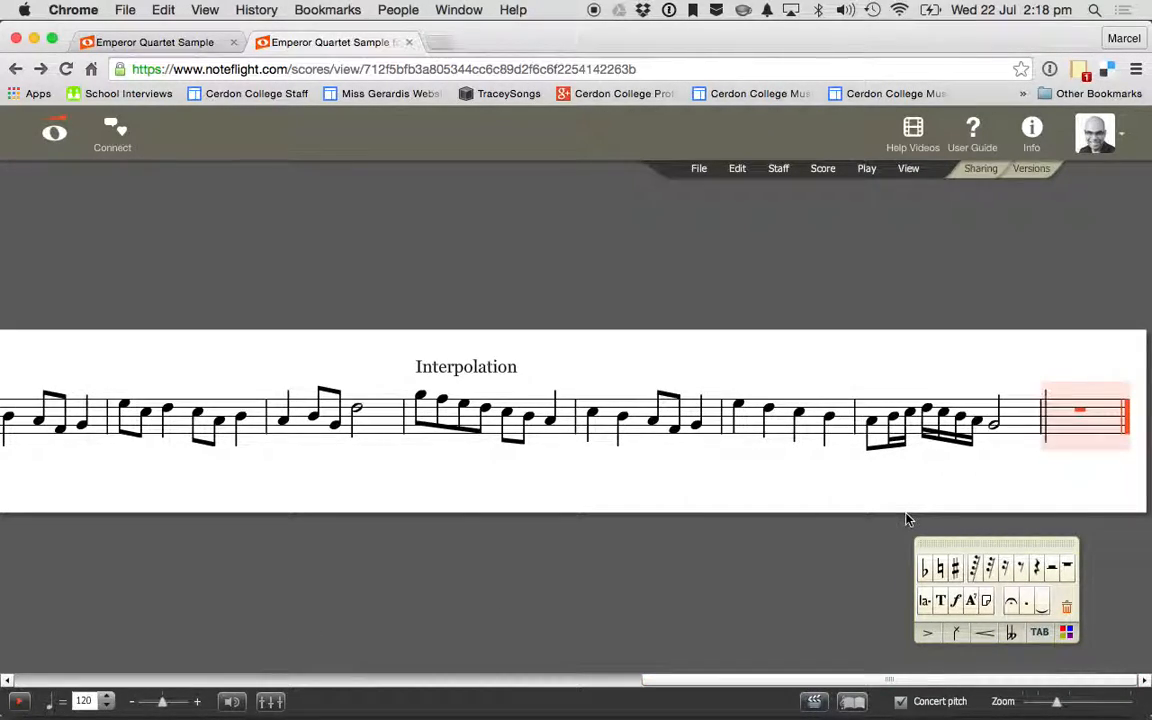
pyautogui.click(1130, 378)
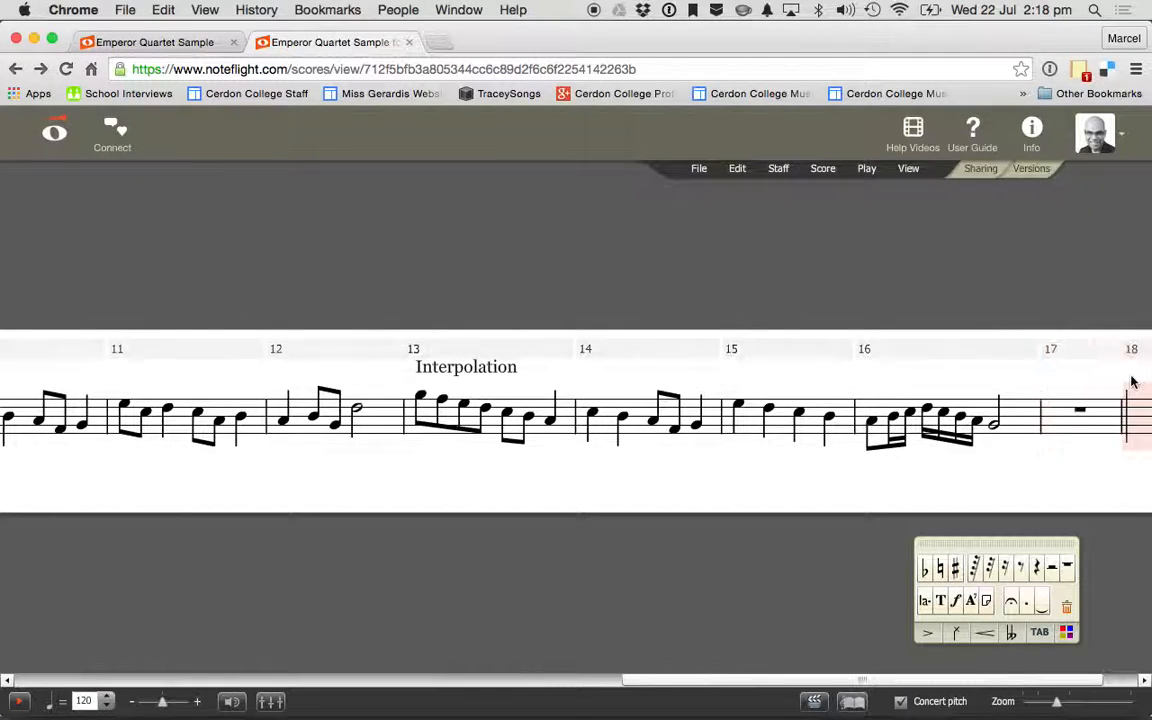
pyautogui.moveTo(1015, 680); pyautogui.dragTo(1052, 682)
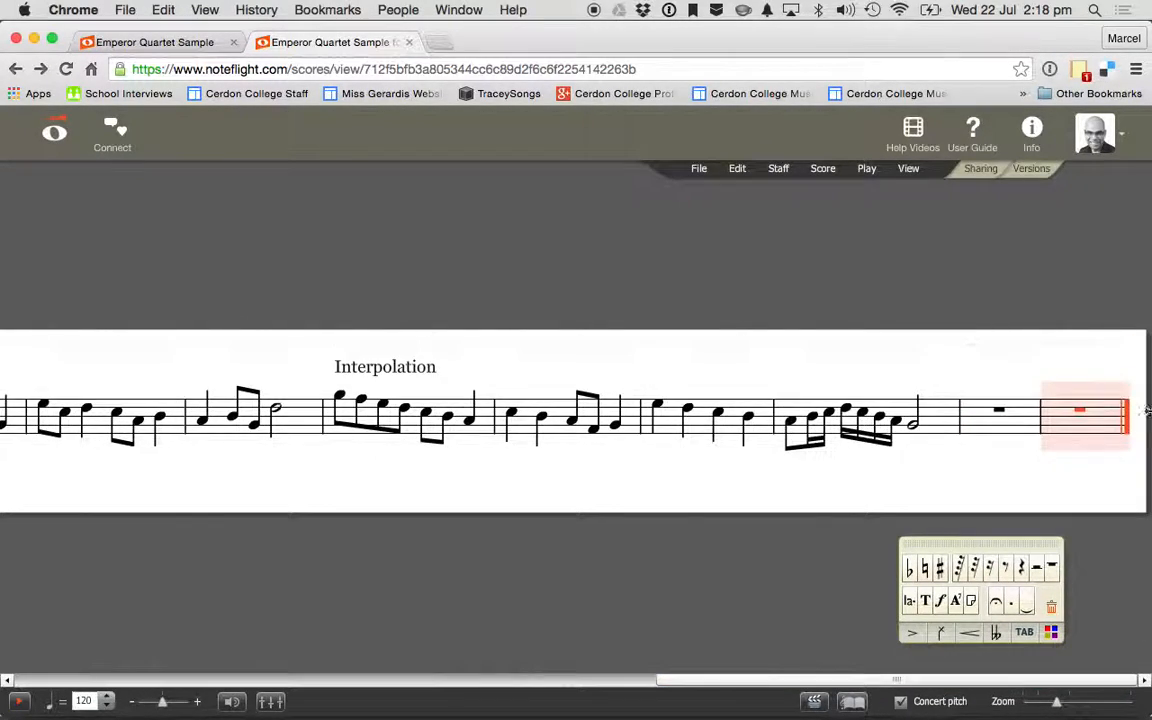
pyautogui.moveTo(1131, 405)
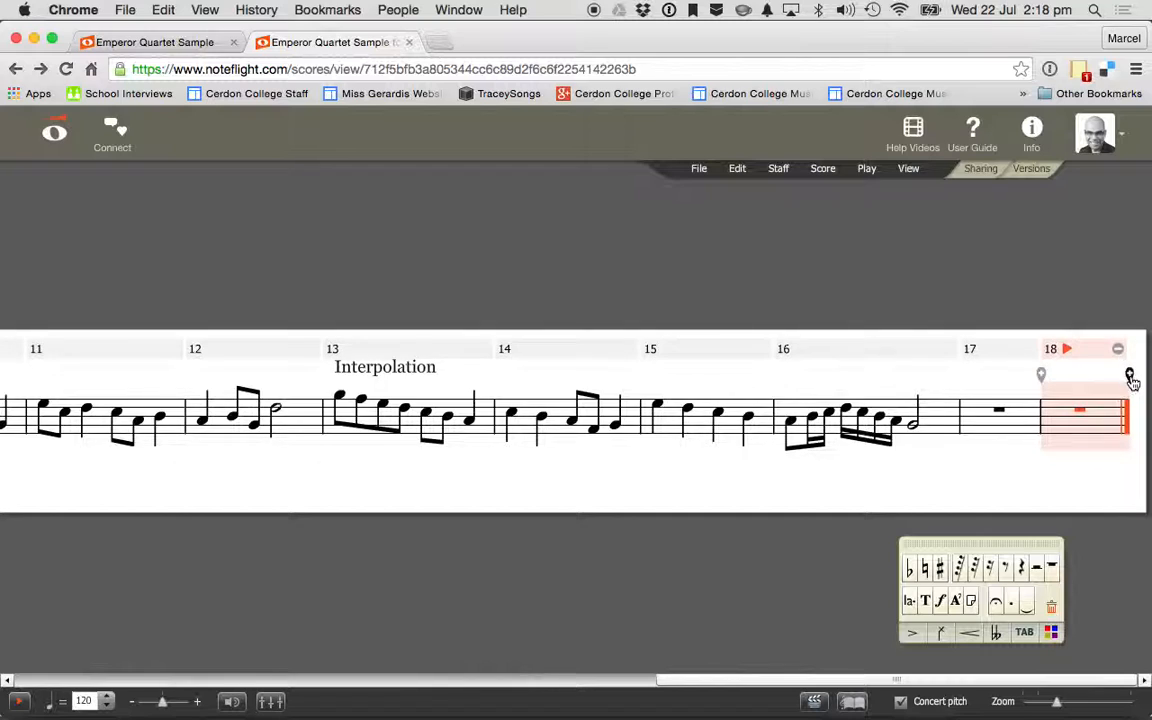
pyautogui.click(1131, 379)
# Start measure 17 with an eighth-note G followed by sixteenth notes G and A
pyautogui.click(988, 428)
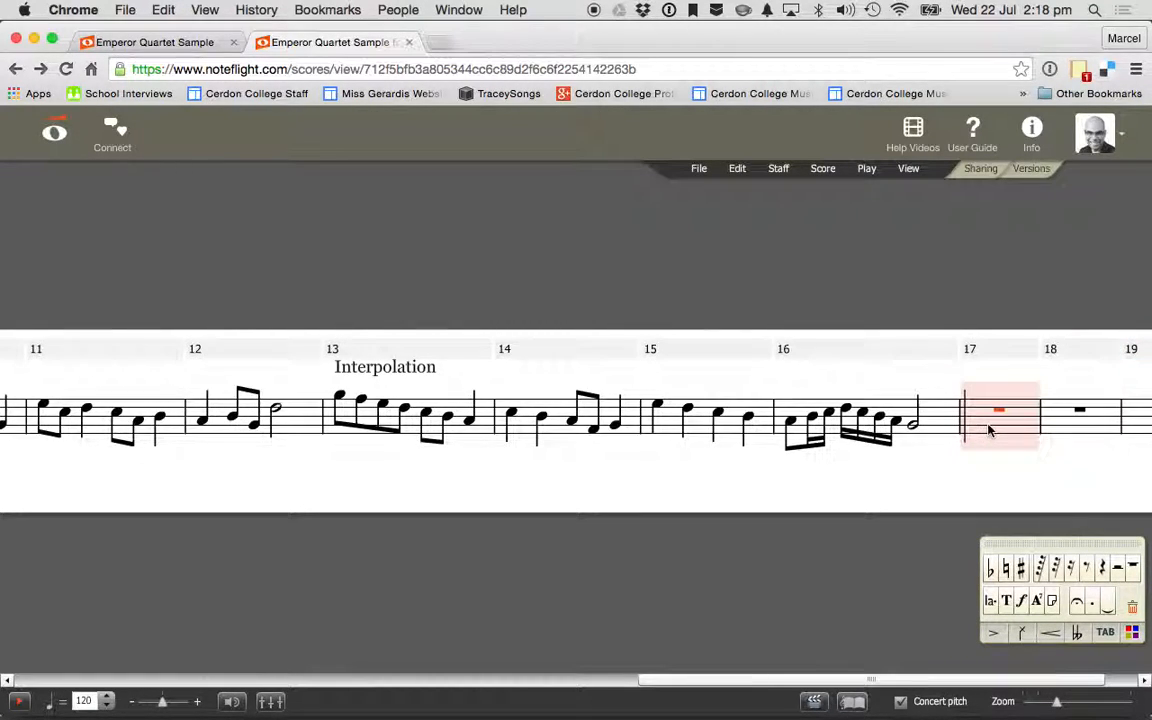
pyautogui.click(1090, 572)
pyautogui.press('g')
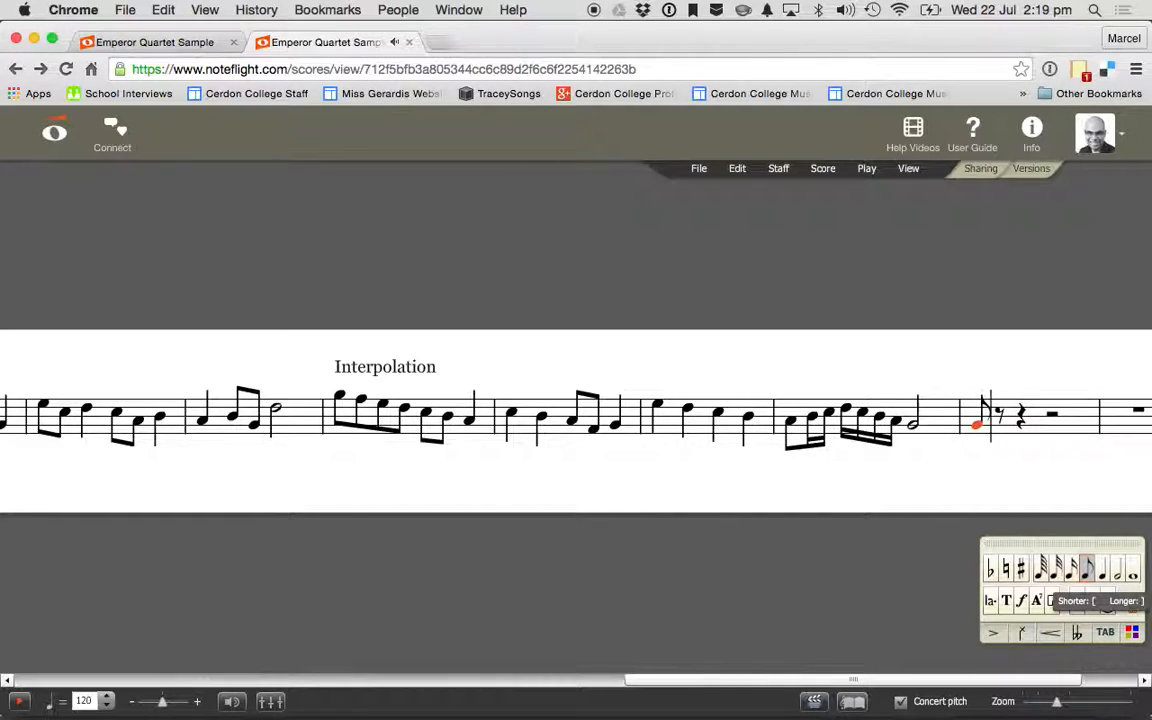
pyautogui.press('Right')
pyautogui.click(1072, 567)
pyautogui.press('g')
pyautogui.press('a')
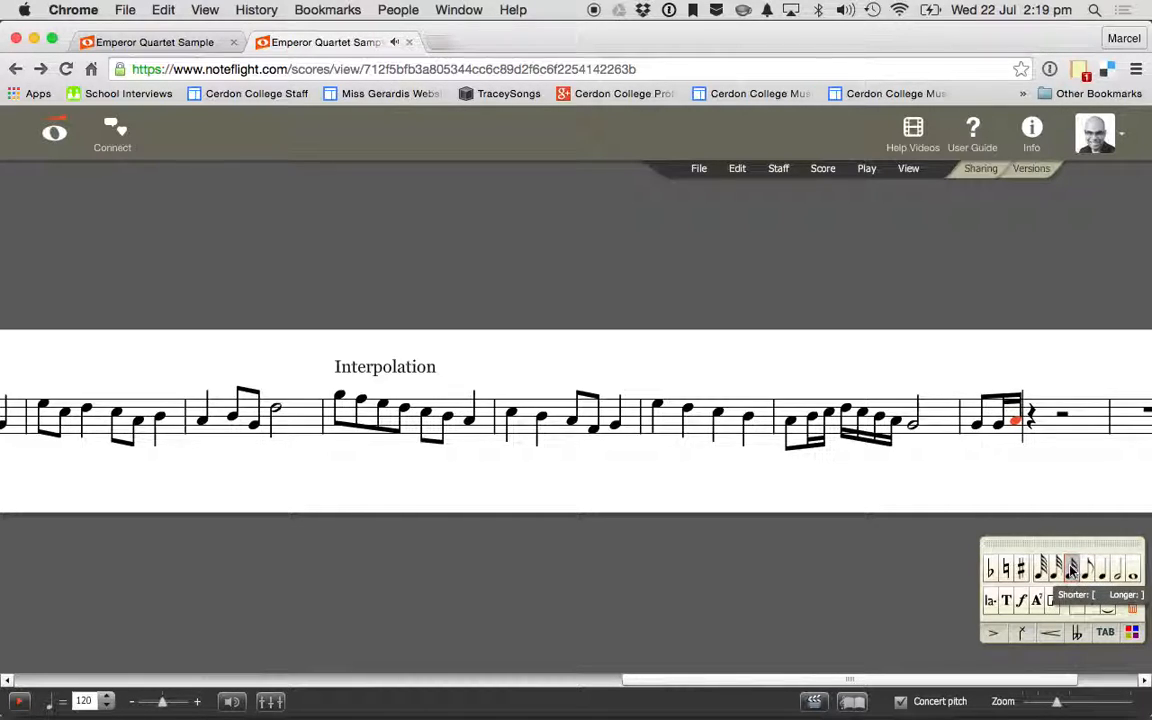
# Keep the A in measure 17 as a sixteenth note and add two quarter-note Bs after it
pyautogui.click(1108, 572)
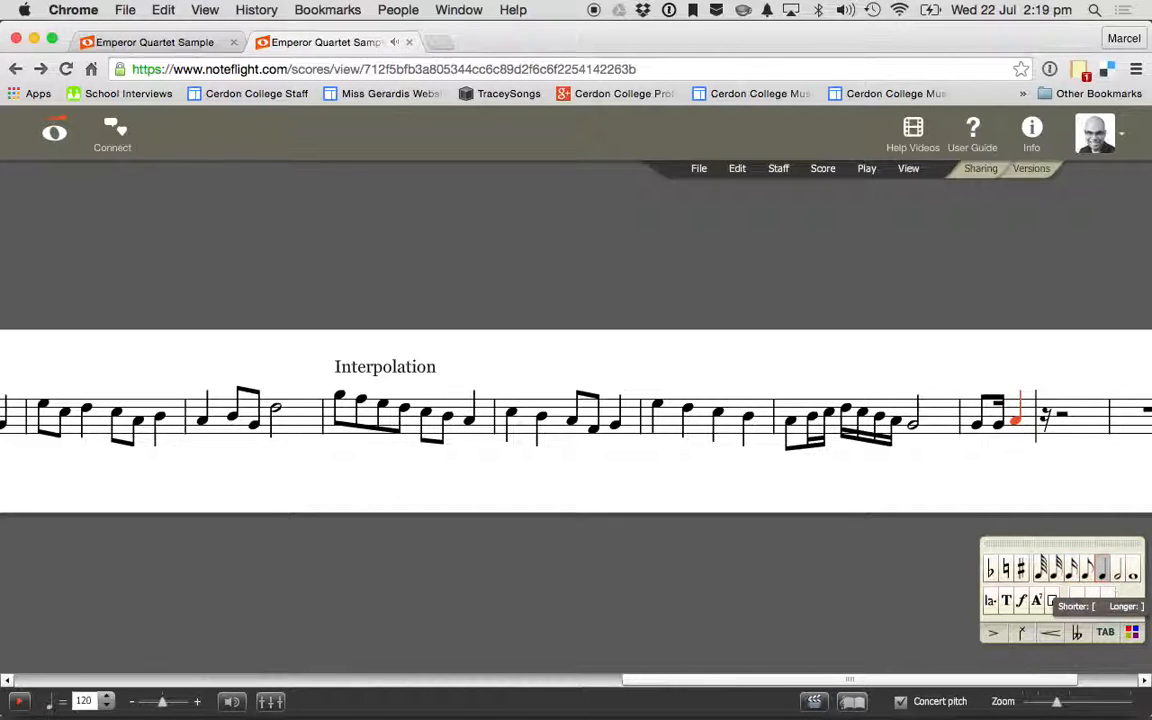
pyautogui.press('b')
pyautogui.press('Left')
pyautogui.press('Left')
pyautogui.press('Right')
pyautogui.click(1070, 570)
pyautogui.press('Right')
pyautogui.click(1103, 571)
pyautogui.press('b')
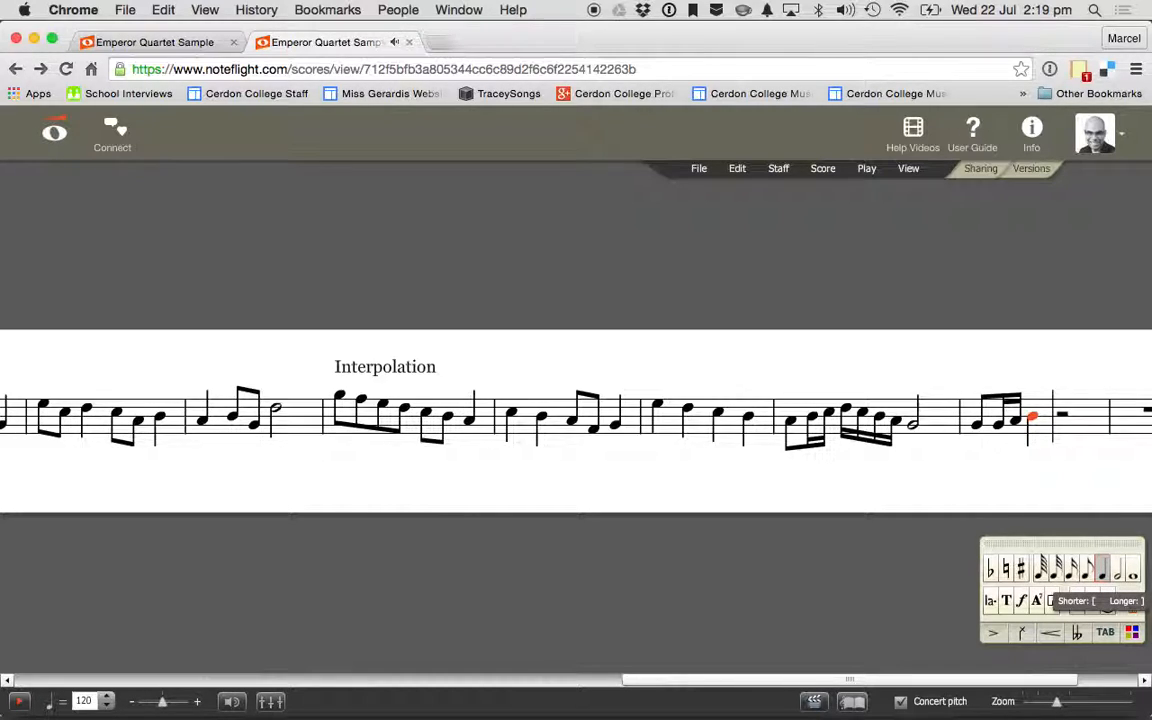
pyautogui.press('b')
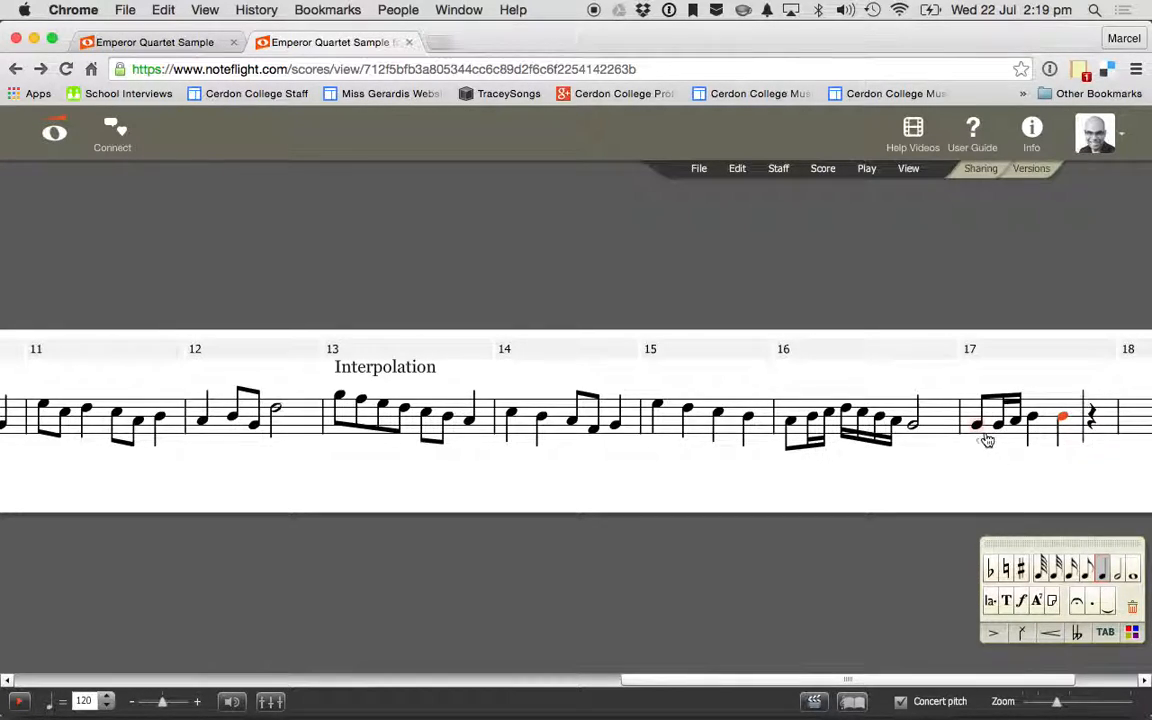
# Turn the first quarter-note B in measure 17 into two eighth-note Bs
pyautogui.click(1032, 418)
pyautogui.click(1086, 570)
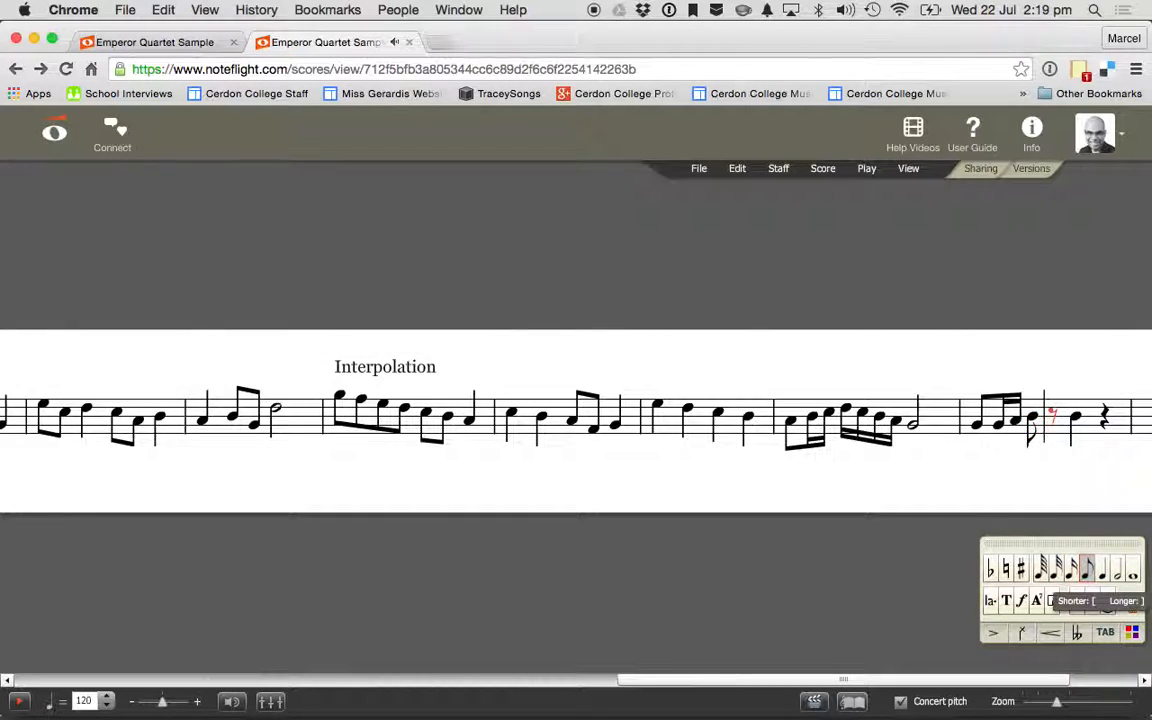
pyautogui.press('Right')
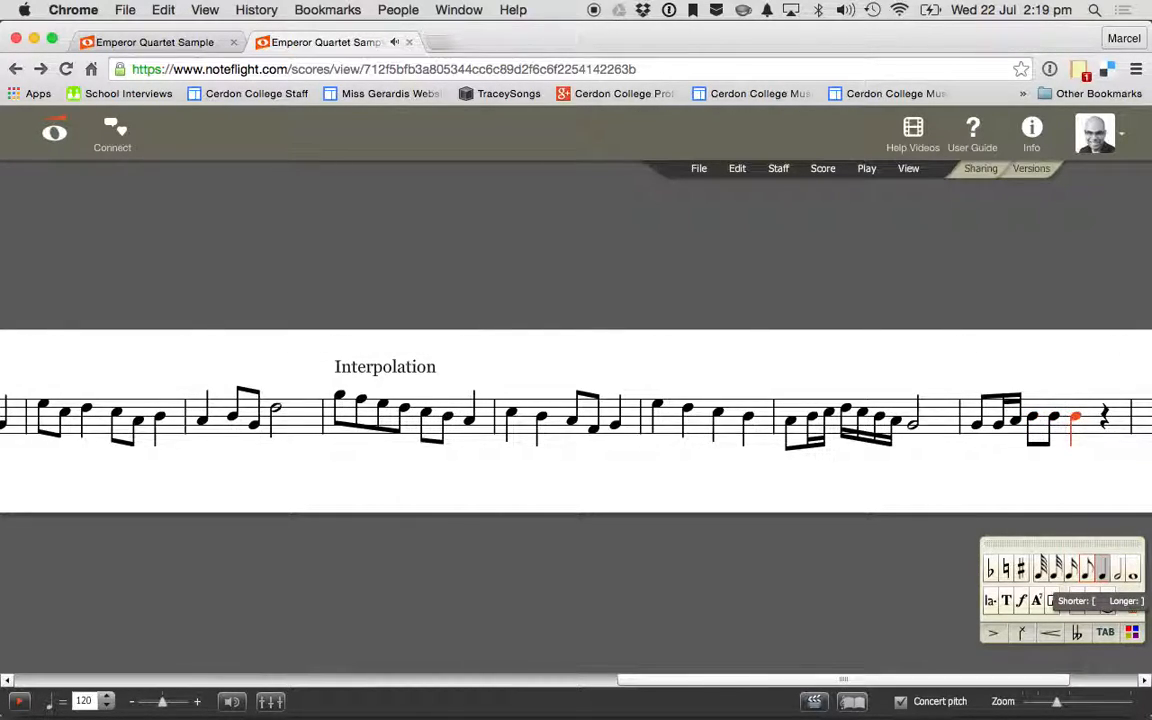
# Try two sixteenth-note Bs and an eighth-note B on beat three of measure 17, and play the measure back
pyautogui.click(1071, 570)
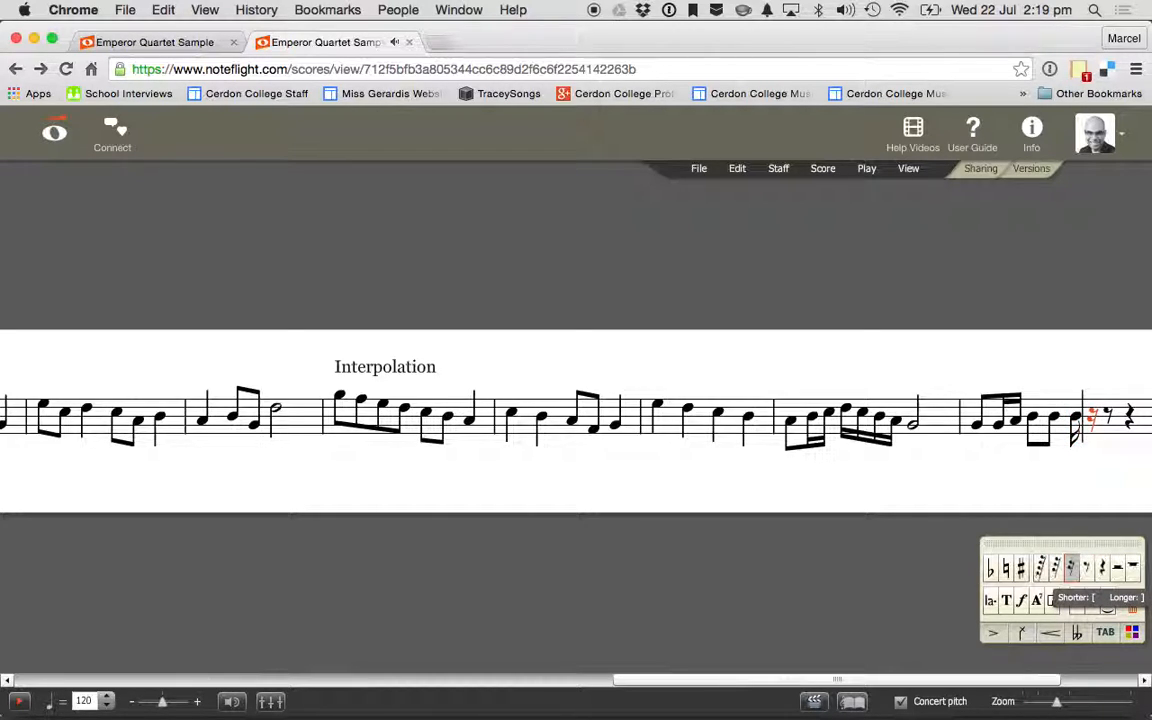
pyautogui.press('b')
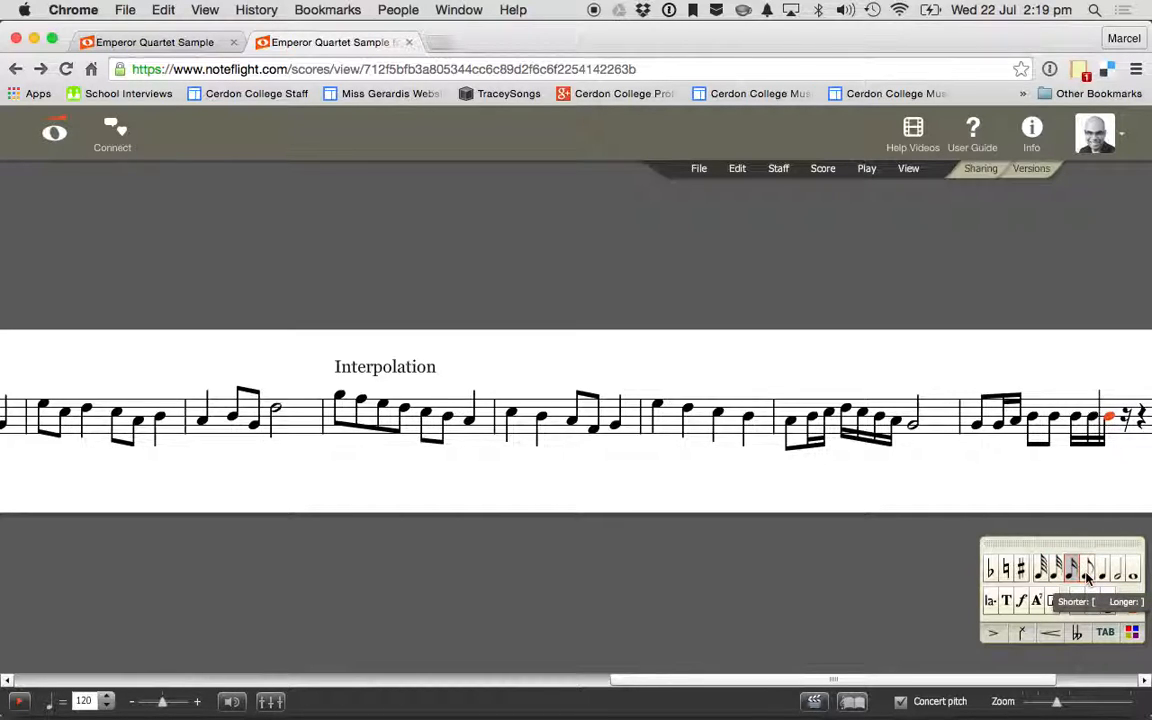
pyautogui.click(1087, 570)
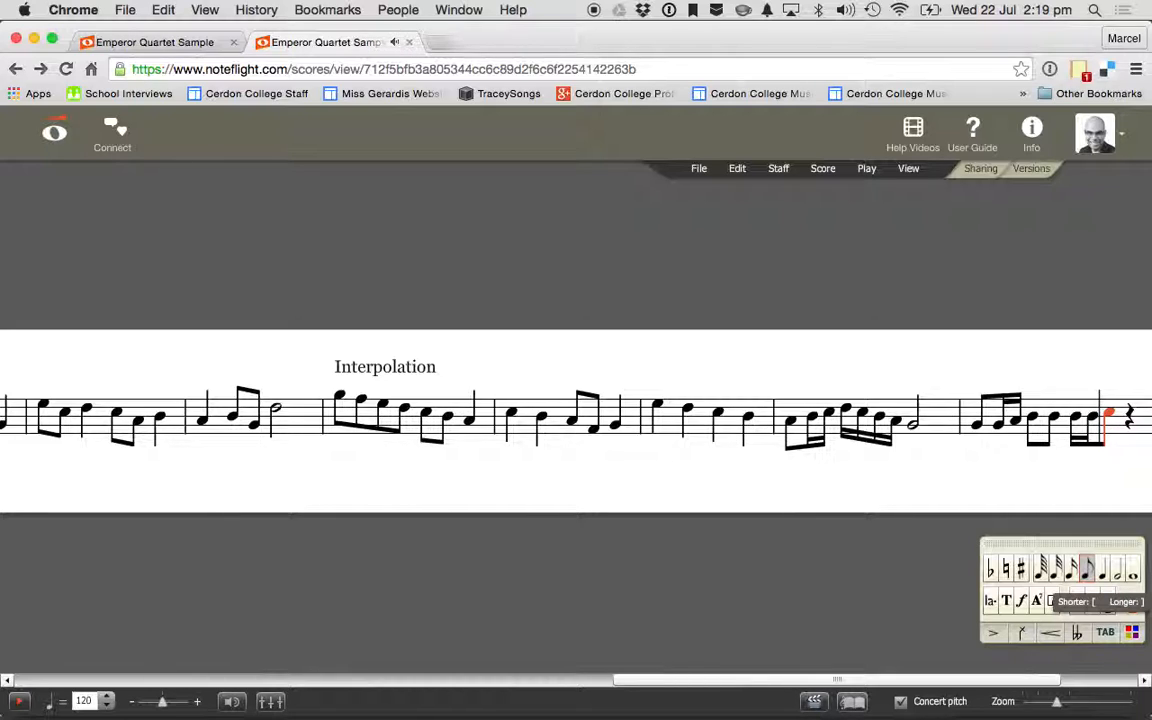
pyautogui.click(1104, 570)
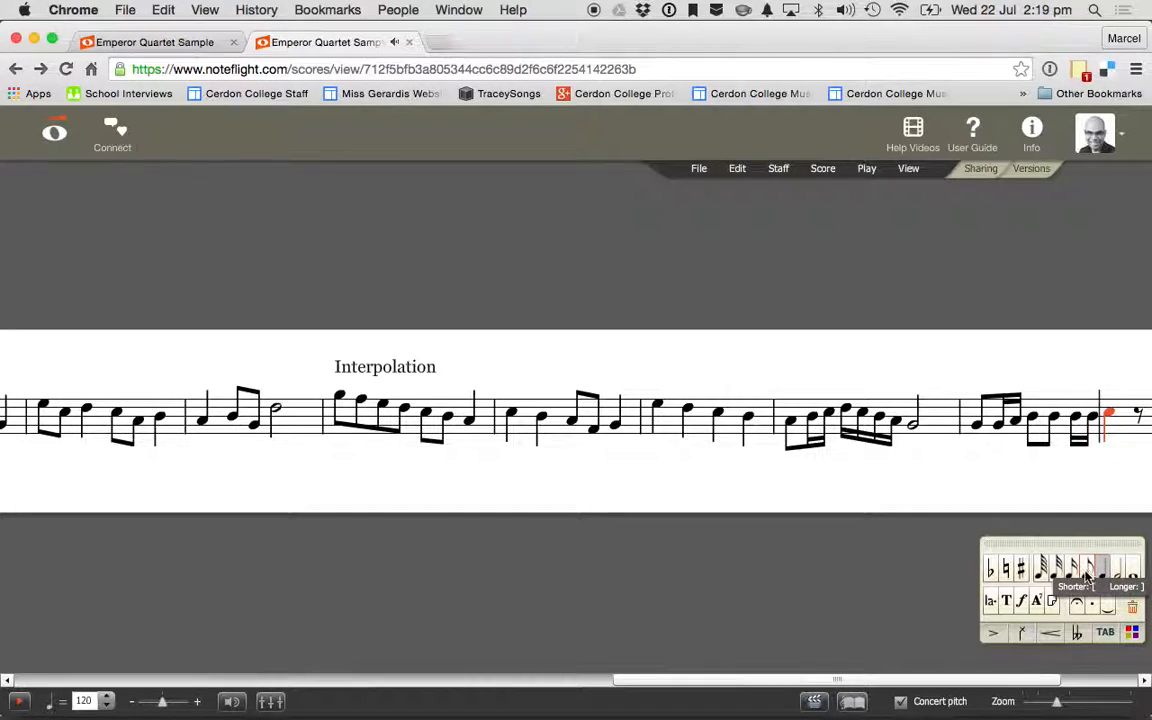
pyautogui.click(1087, 571)
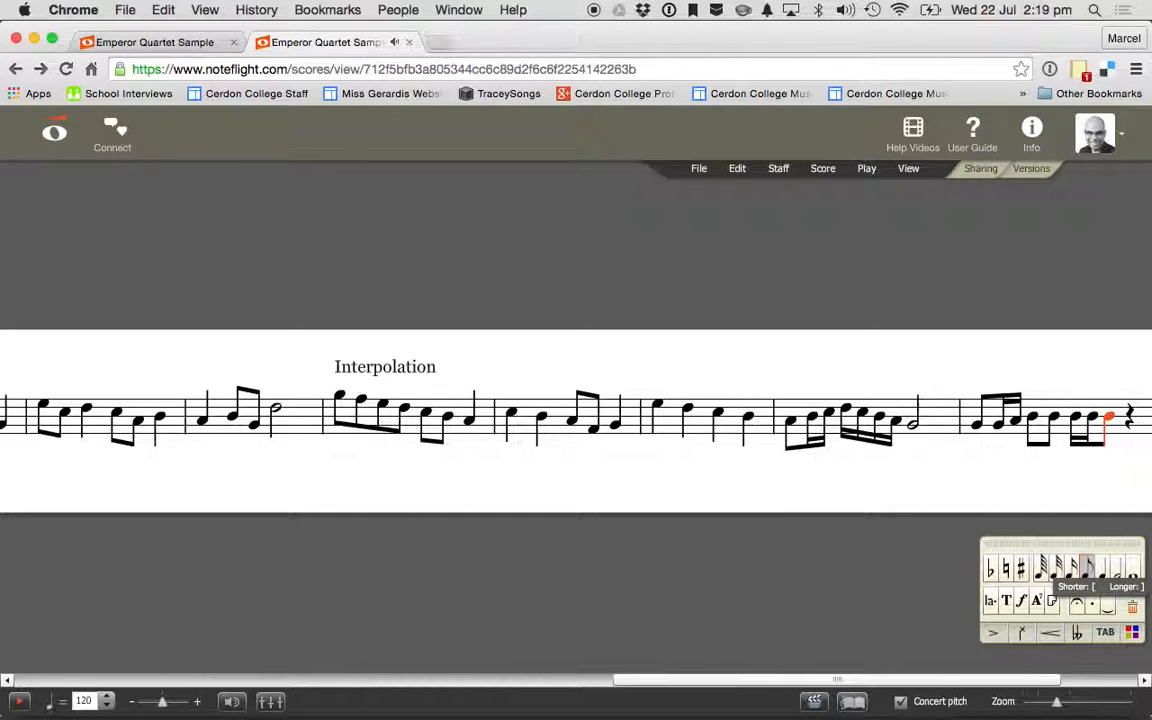
pyautogui.click(985, 350)
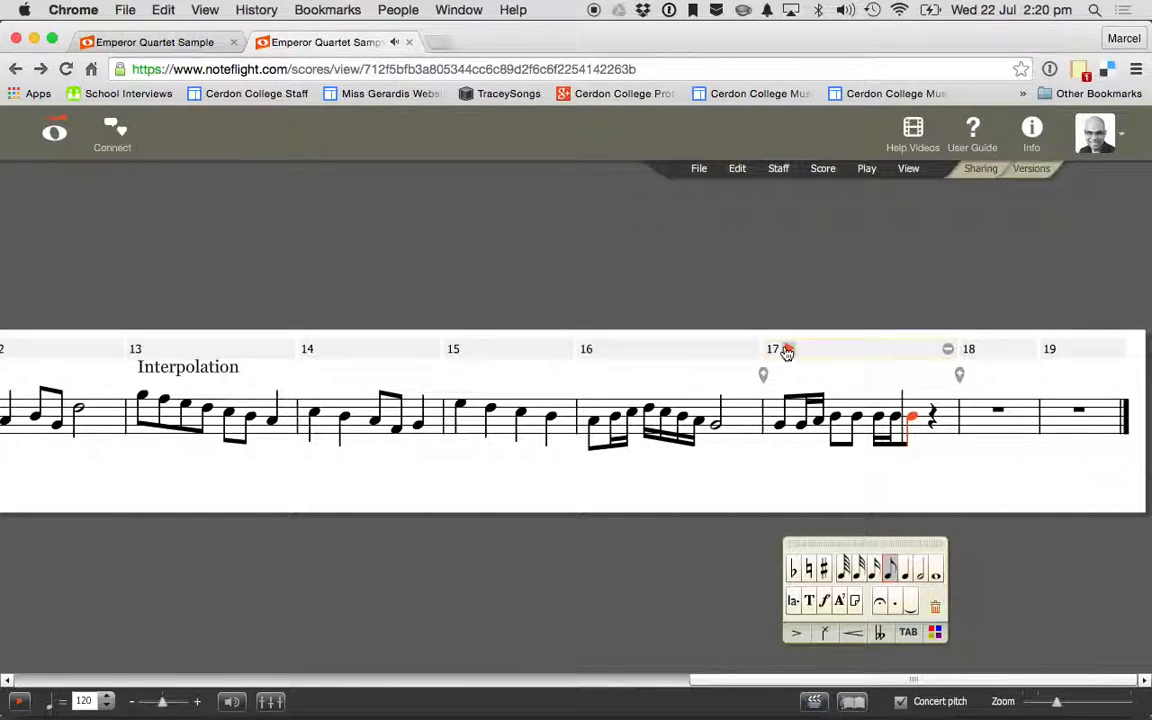
pyautogui.click(787, 350)
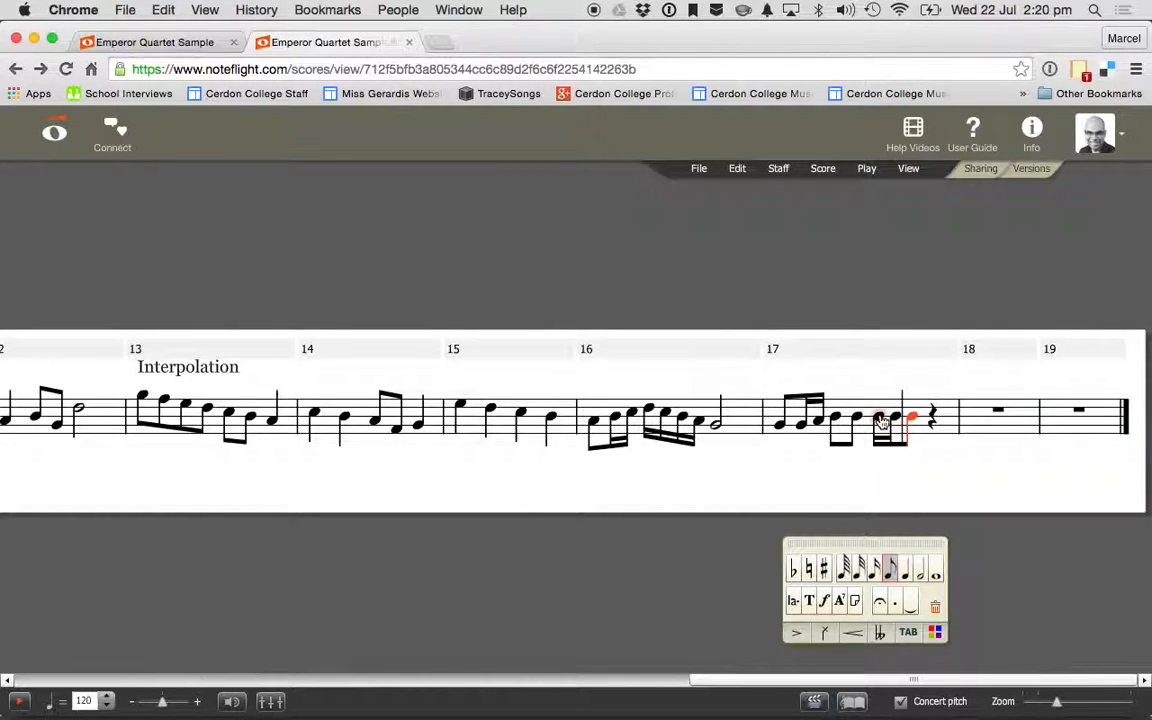
# Replace the notes on beat three of measure 17 with eighth notes C and B
pyautogui.click(880, 420)
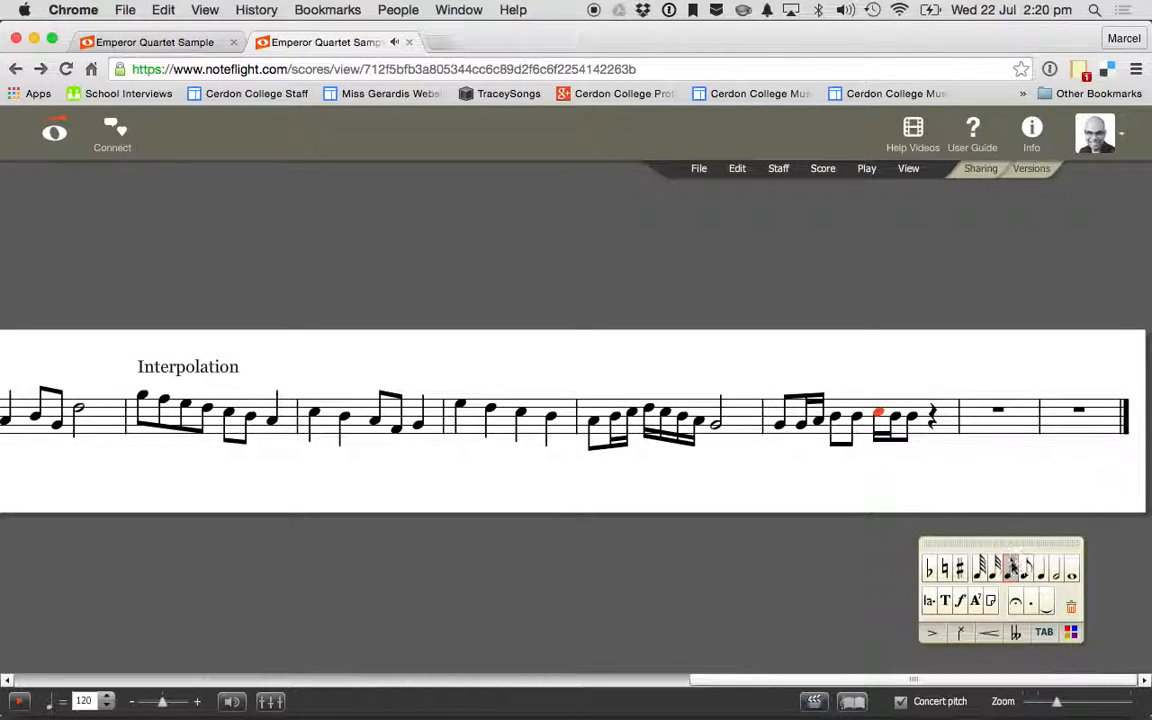
pyautogui.click(1042, 574)
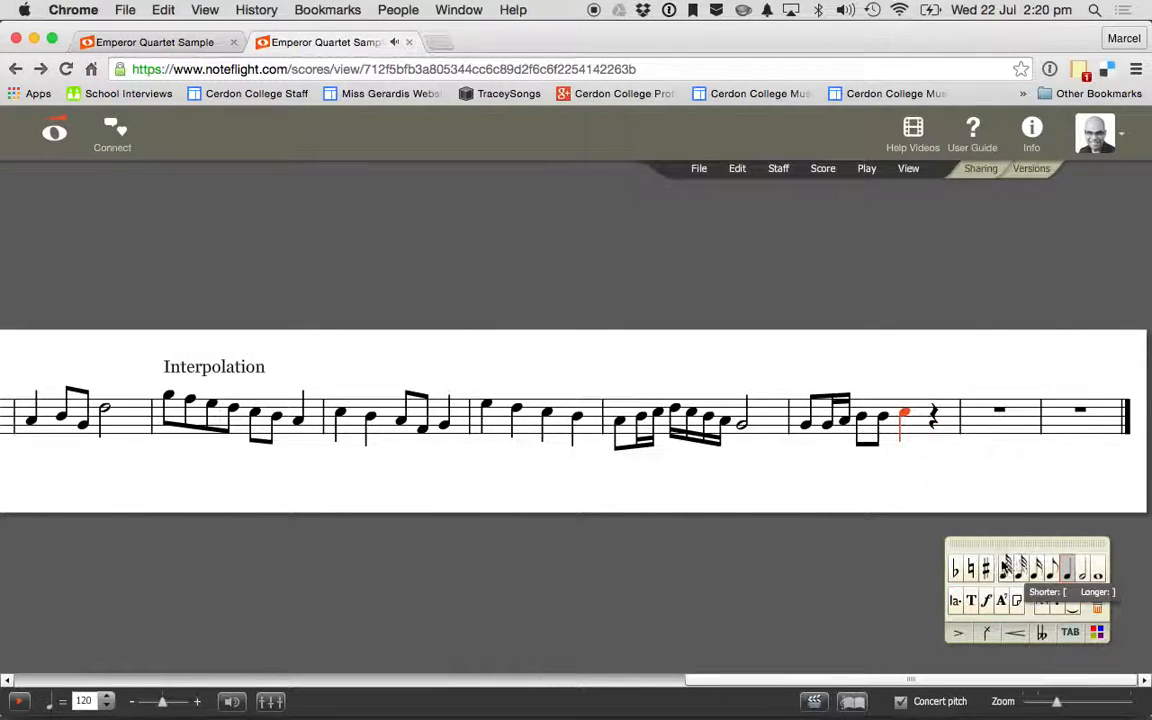
pyautogui.click(1055, 572)
pyautogui.press('Right')
pyautogui.press('b')
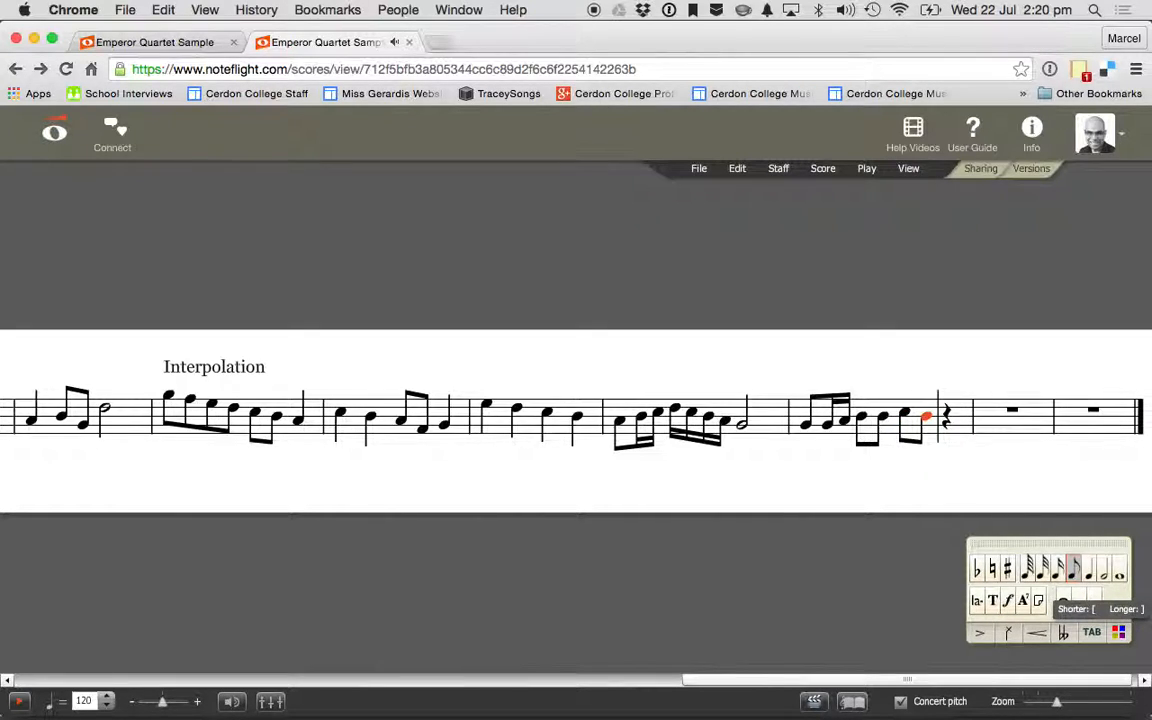
# Complete measure 17 with a quarter-note A on beat four, keeping the preceding B an eighth note, and play the measure back
pyautogui.click(1089, 571)
pyautogui.click(955, 420)
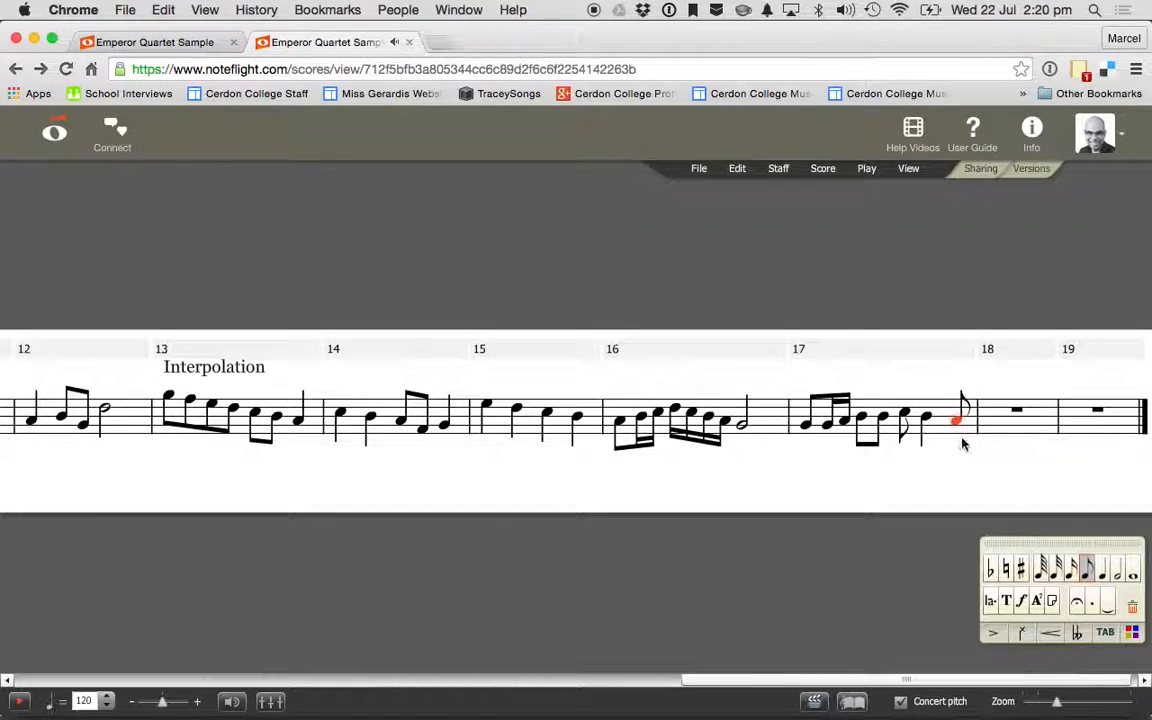
pyautogui.press('Left')
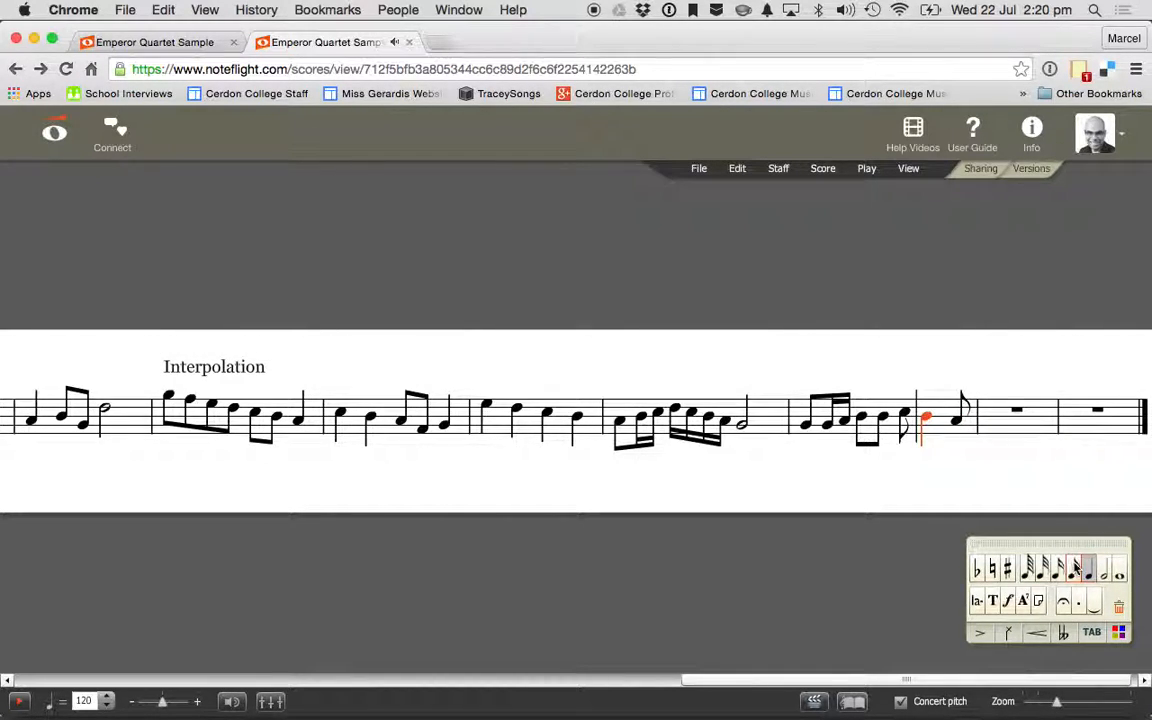
pyautogui.click(1076, 569)
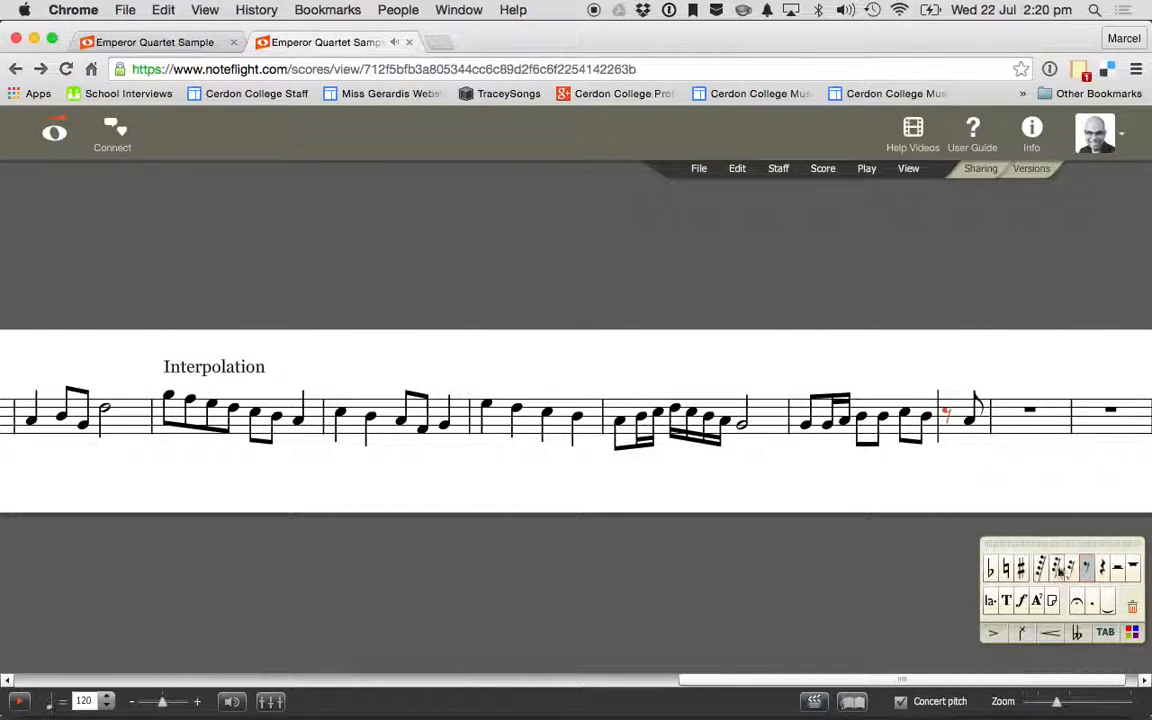
pyautogui.click(1101, 570)
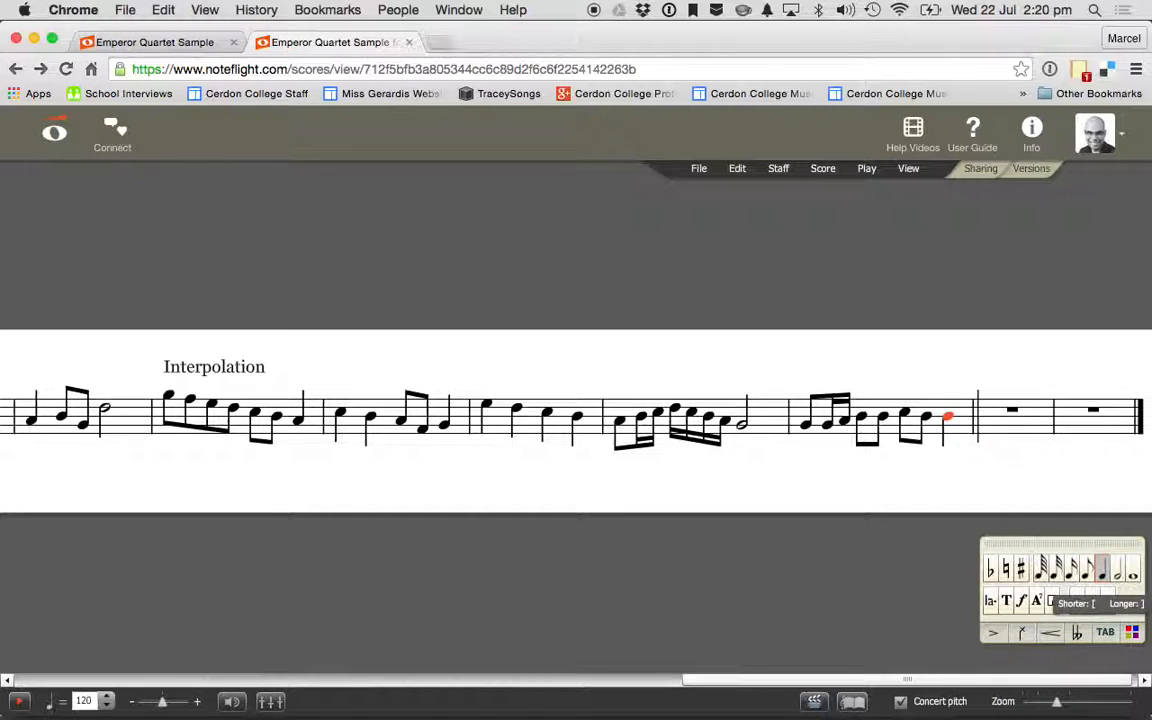
pyautogui.press('a')
pyautogui.press('space')
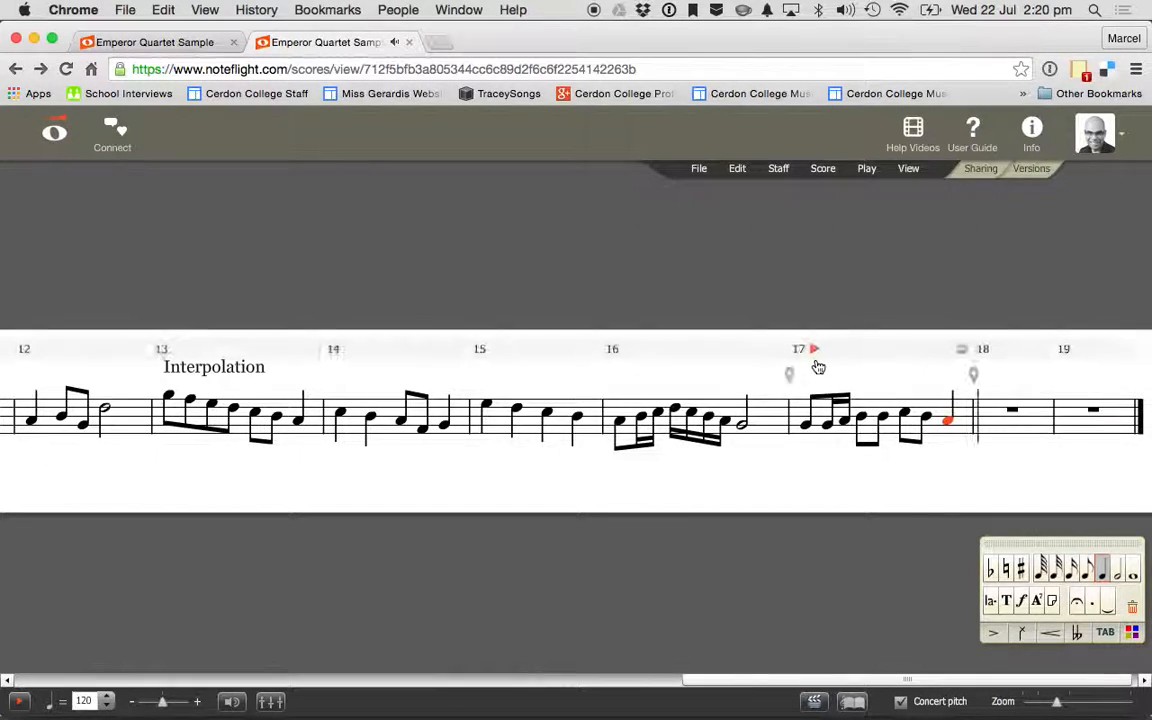
# Replace the sixteenth notes G and A in measure 17 with one eighth-note G and play the measure back
pyautogui.click(835, 430)
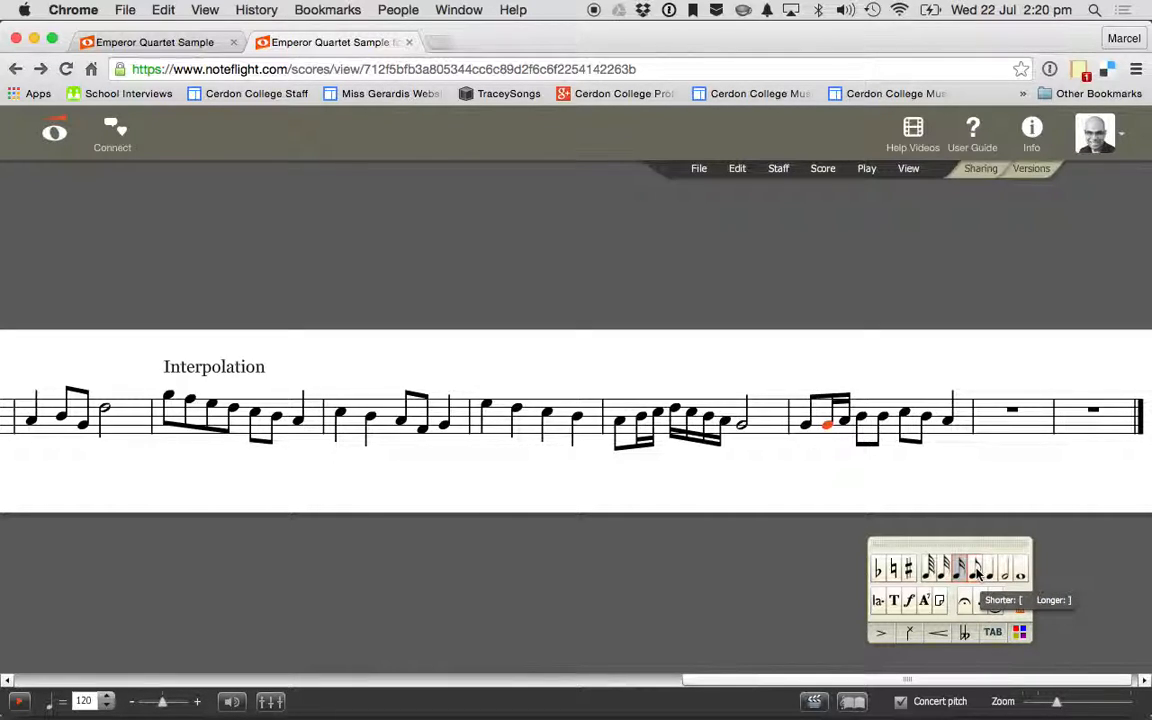
pyautogui.click(977, 569)
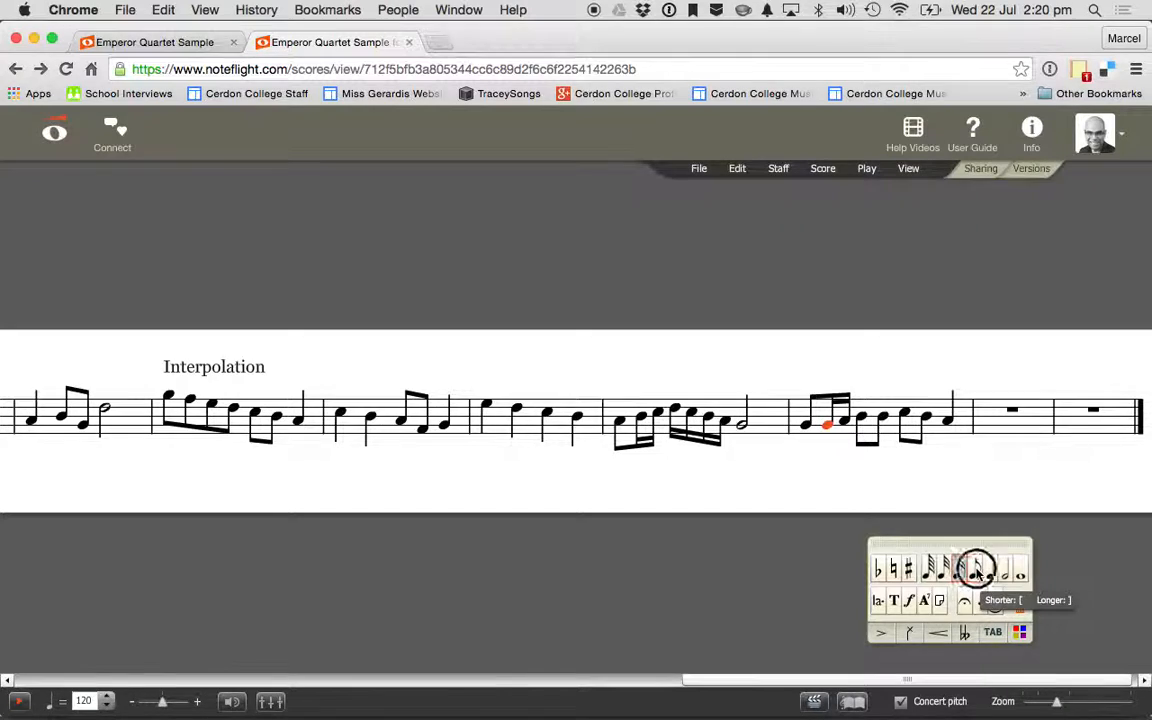
pyautogui.click(790, 374)
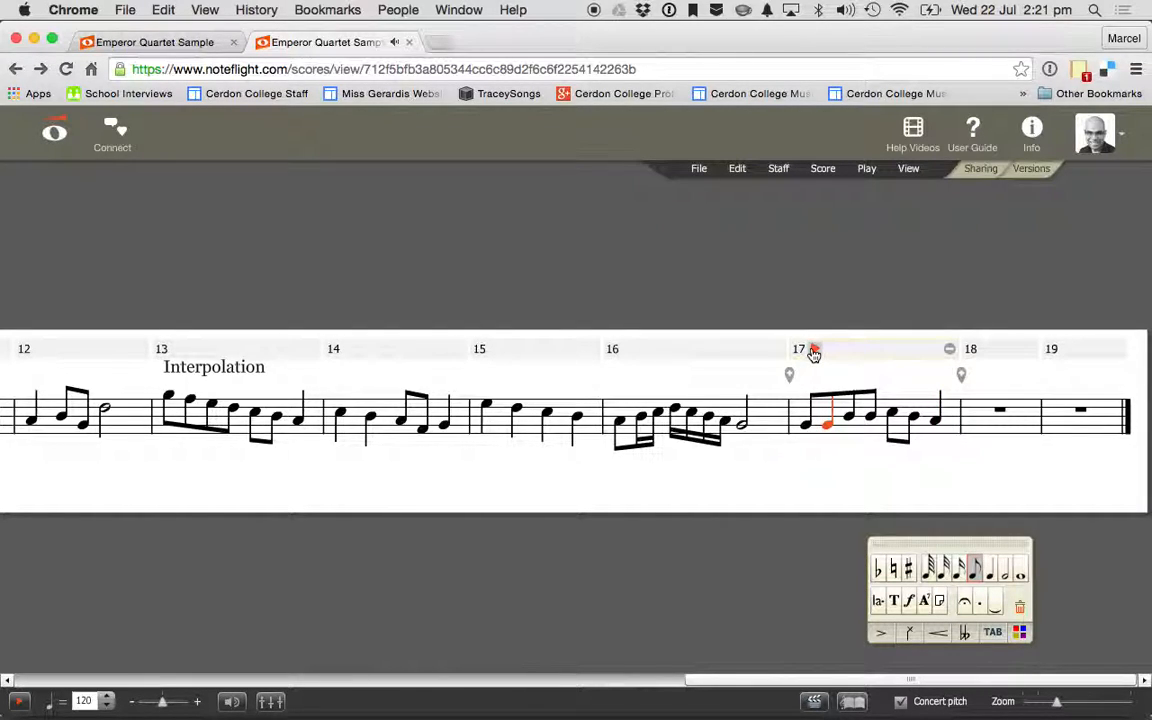
pyautogui.moveTo(827, 425); pyautogui.dragTo(810, 532)
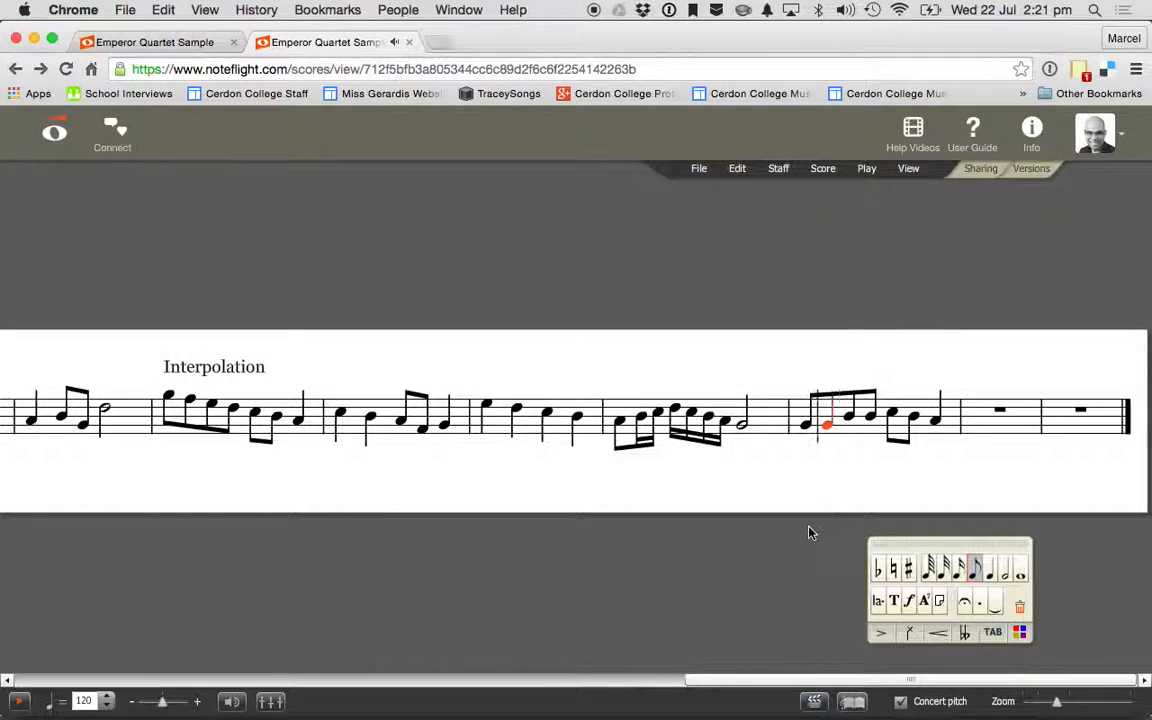
pyautogui.click(840, 457)
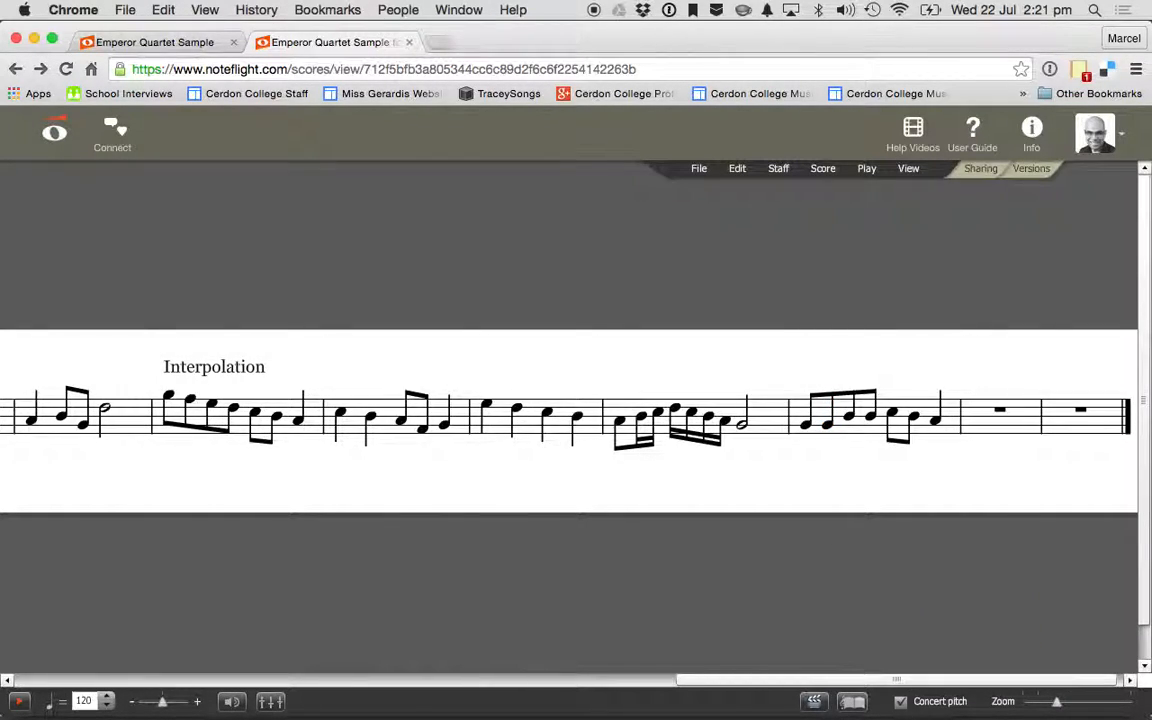
# Check the Sequencing and Repetition techniques in the Word task document, and return to the Noteflight score in Chrome
pyautogui.click(849, 432)
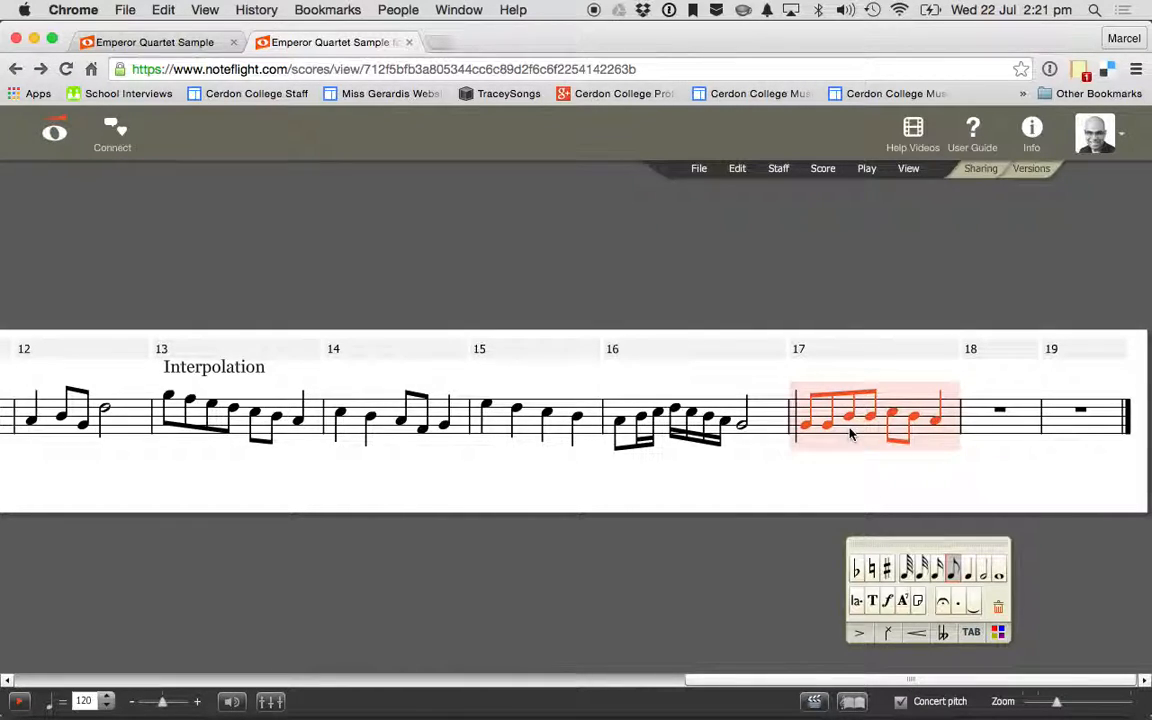
pyautogui.press('super+Tab')
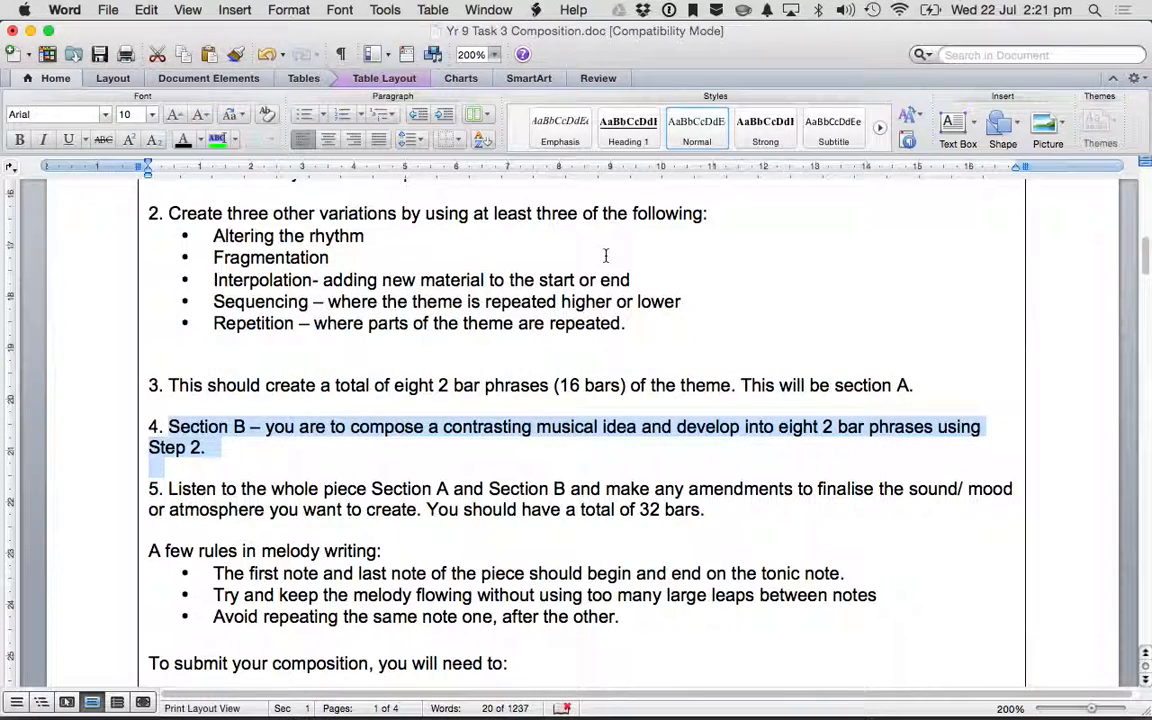
pyautogui.moveTo(268, 299); pyautogui.dragTo(630, 323)
pyautogui.click(560, 362)
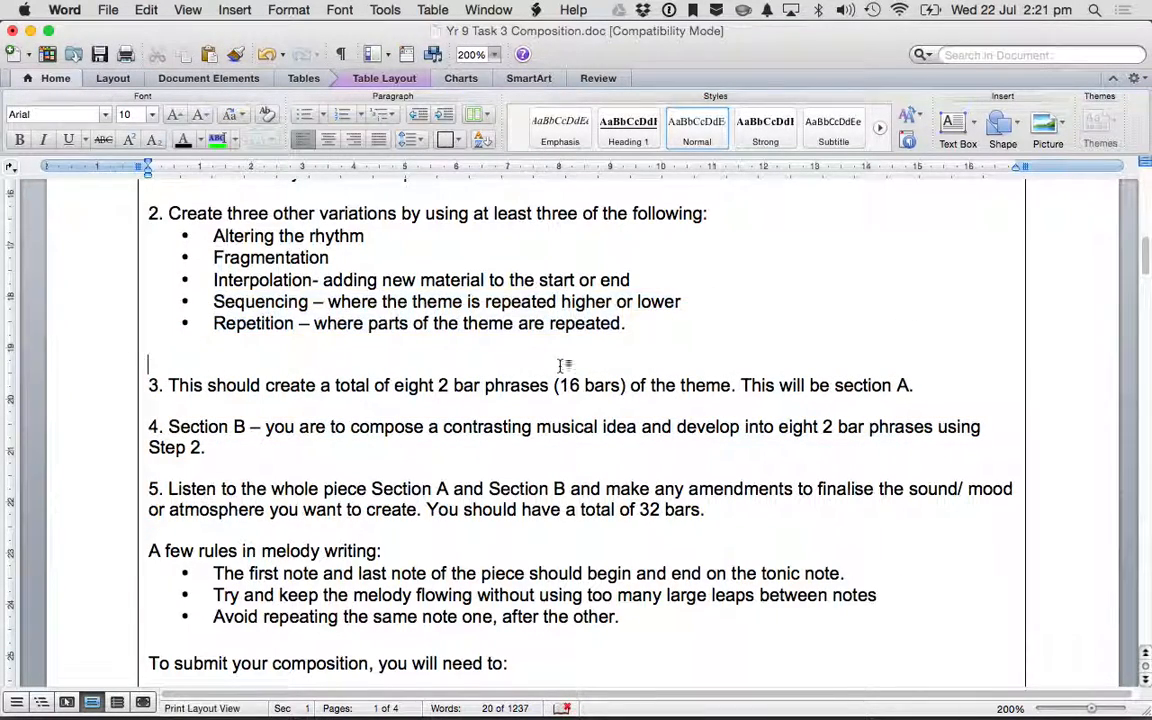
pyautogui.press('super+Tab')
pyautogui.press('super+Tab')
pyautogui.press('super+Tab')
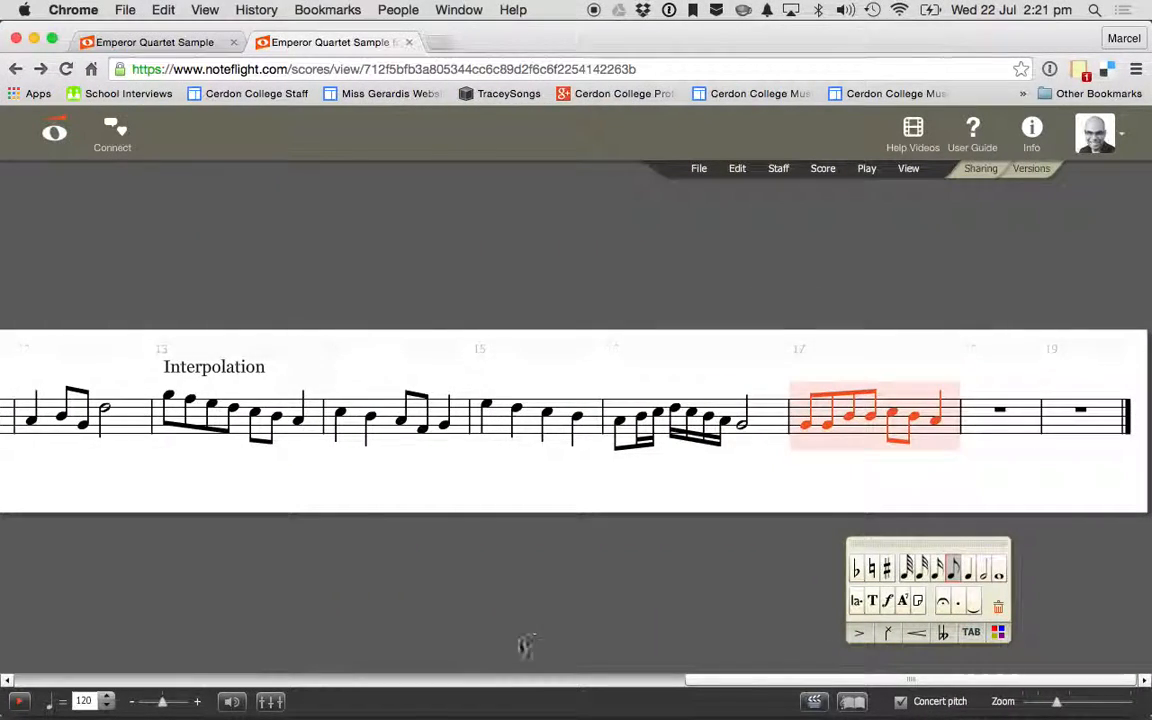
# Select the original theme in measures 1 to 4 to review its length, and return to the end of the score
pyautogui.moveTo(663, 679); pyautogui.dragTo(64, 645)
pyautogui.click(100, 395)
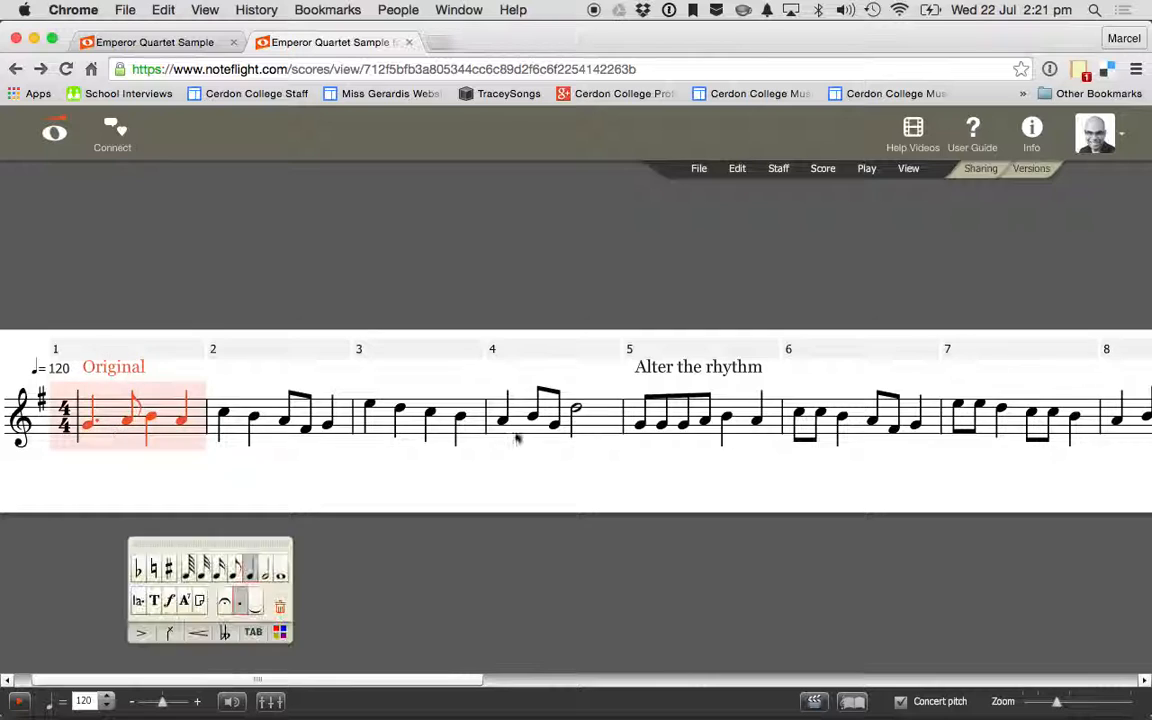
pyautogui.keyDown('shift'); pyautogui.click(603, 428); pyautogui.keyUp('shift')
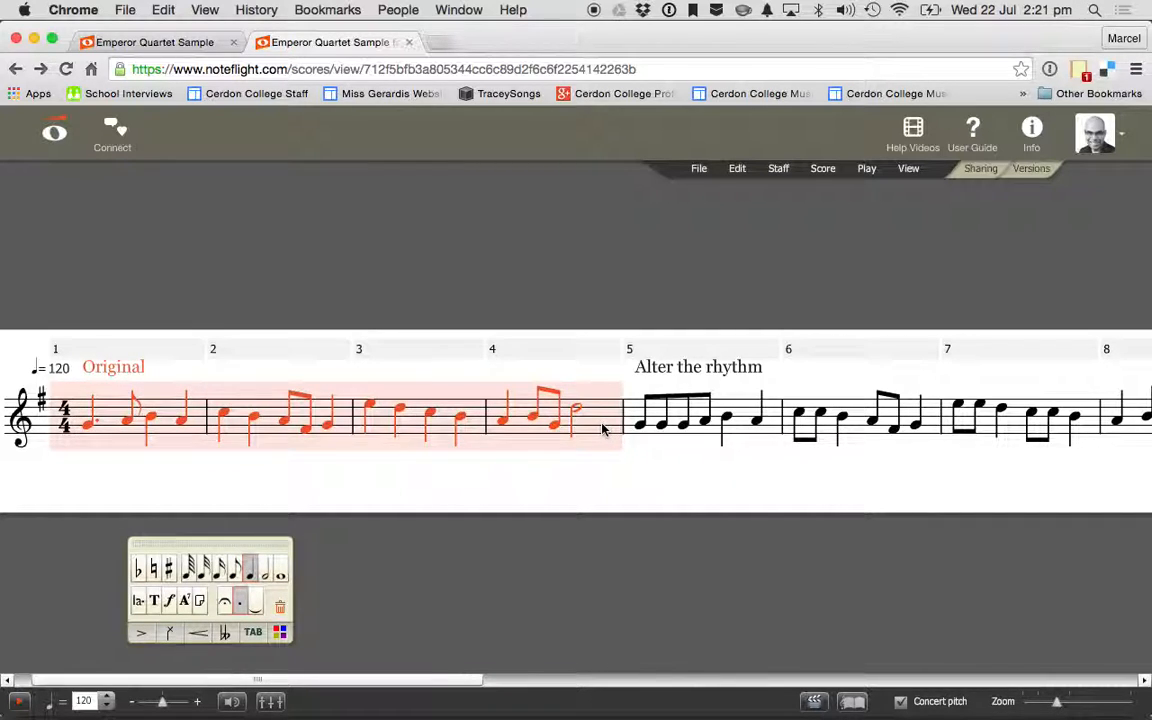
pyautogui.moveTo(430, 677); pyautogui.dragTo(1122, 647)
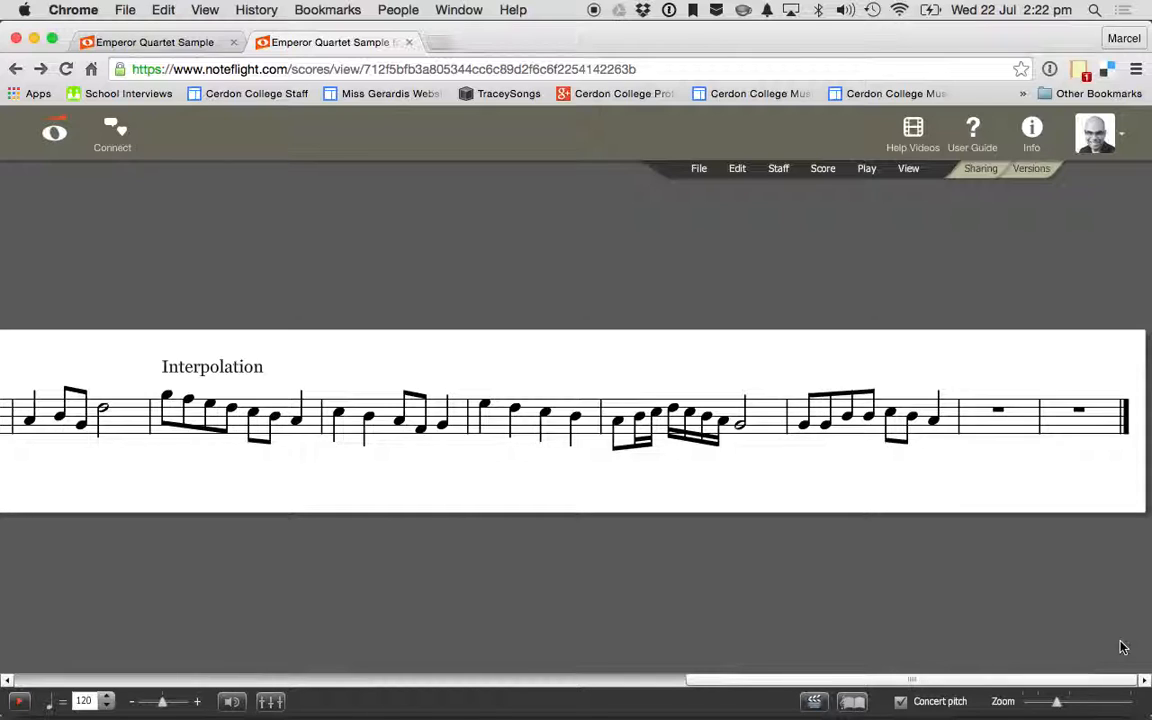
# Paste the copied four-measure original theme over the music starting at measure 17, and change its Original label to "Sequence"
pyautogui.click(855, 432)
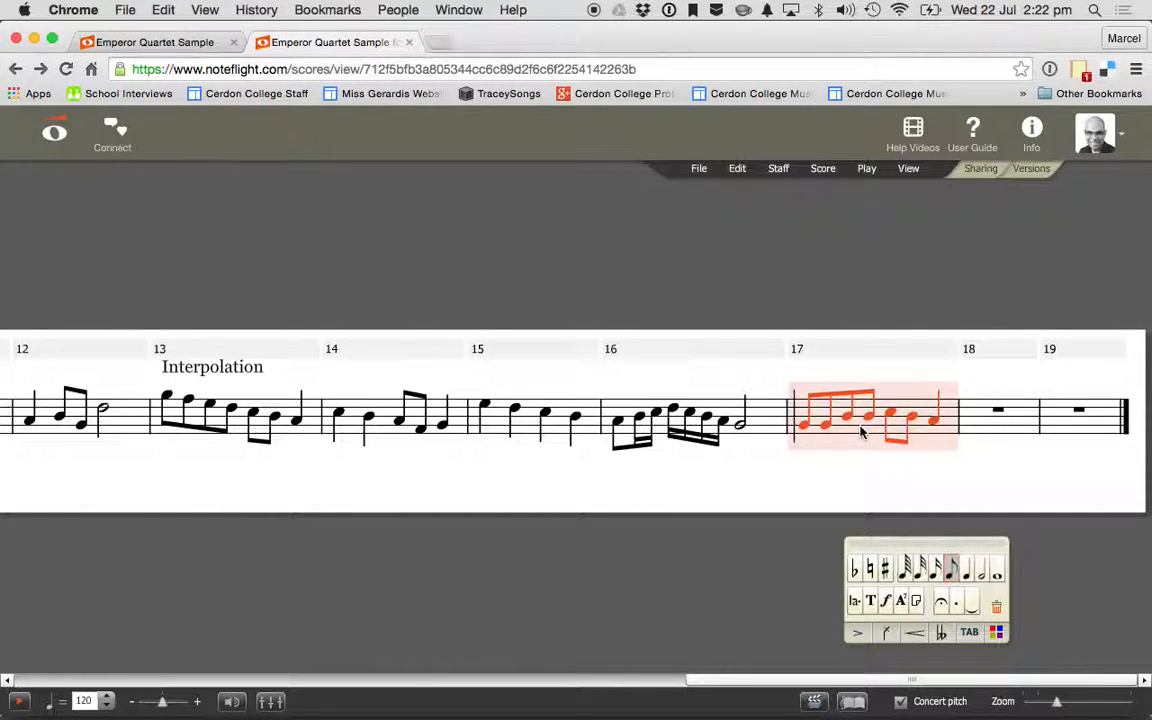
pyautogui.hotkey('ctrl', 'v')
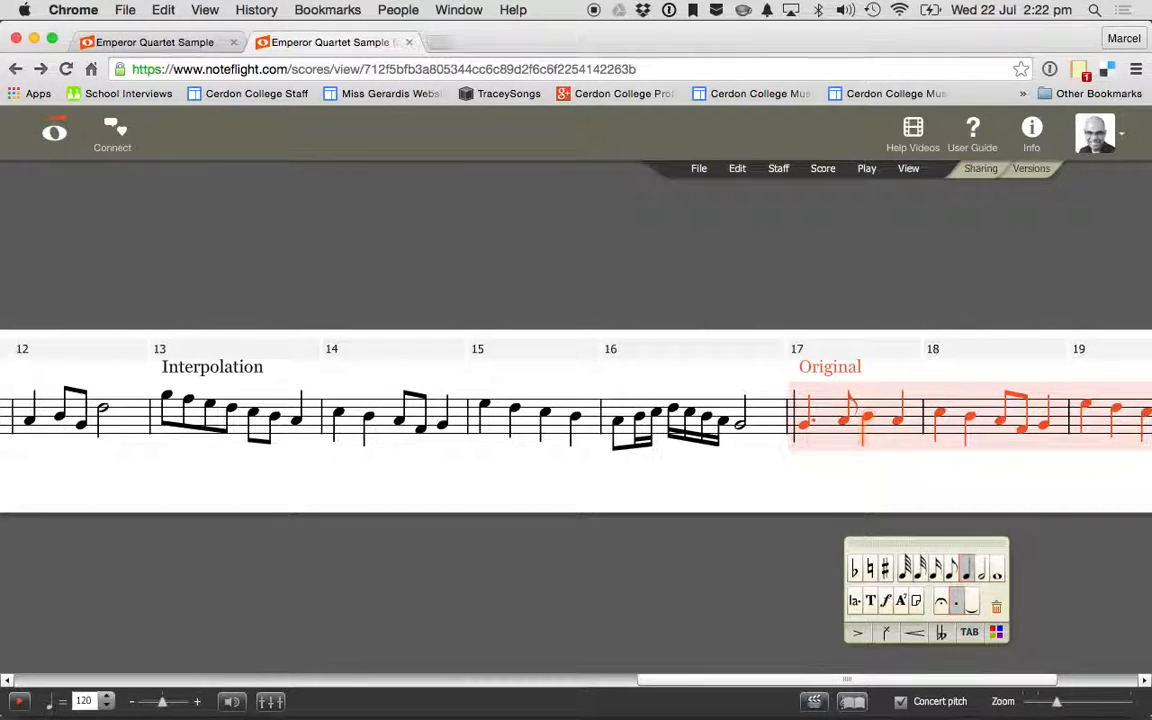
pyautogui.doubleClick(836, 373)
pyautogui.moveTo(864, 368); pyautogui.dragTo(799, 367)
pyautogui.write('Sequence')
pyautogui.click(842, 468)
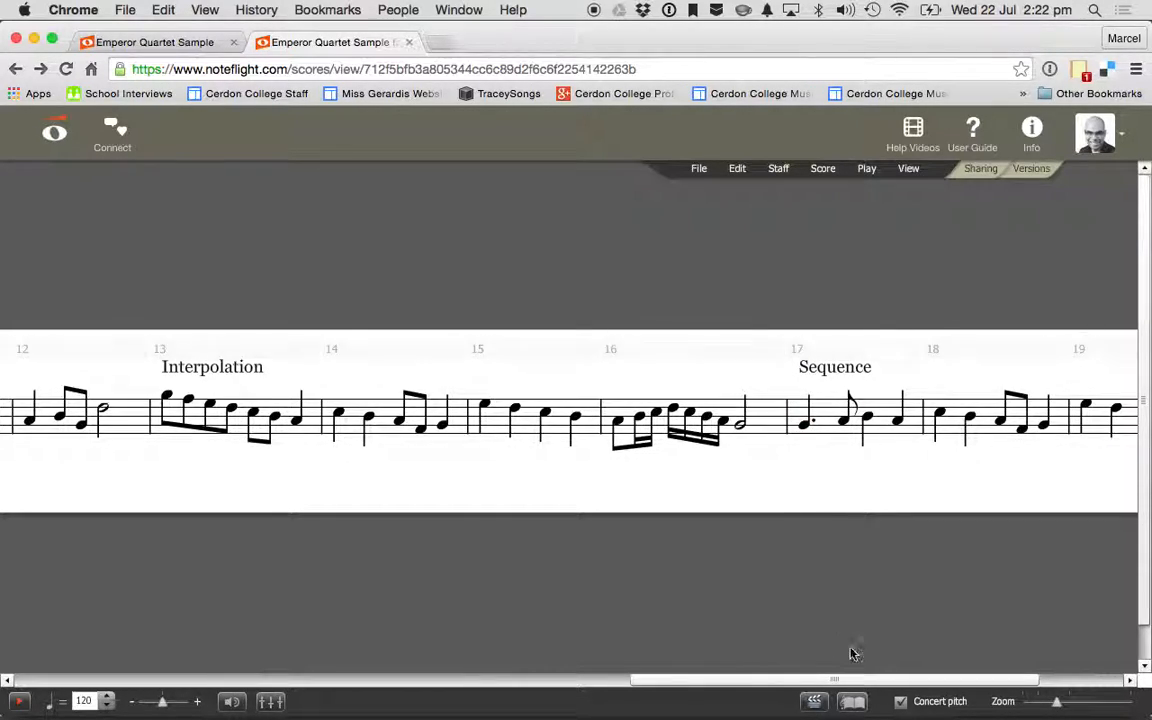
# Copy the measure 17 motif into measure 18 one scale step higher, and delete the duplicate Sequence label
pyautogui.hscroll(5, 905, 676)
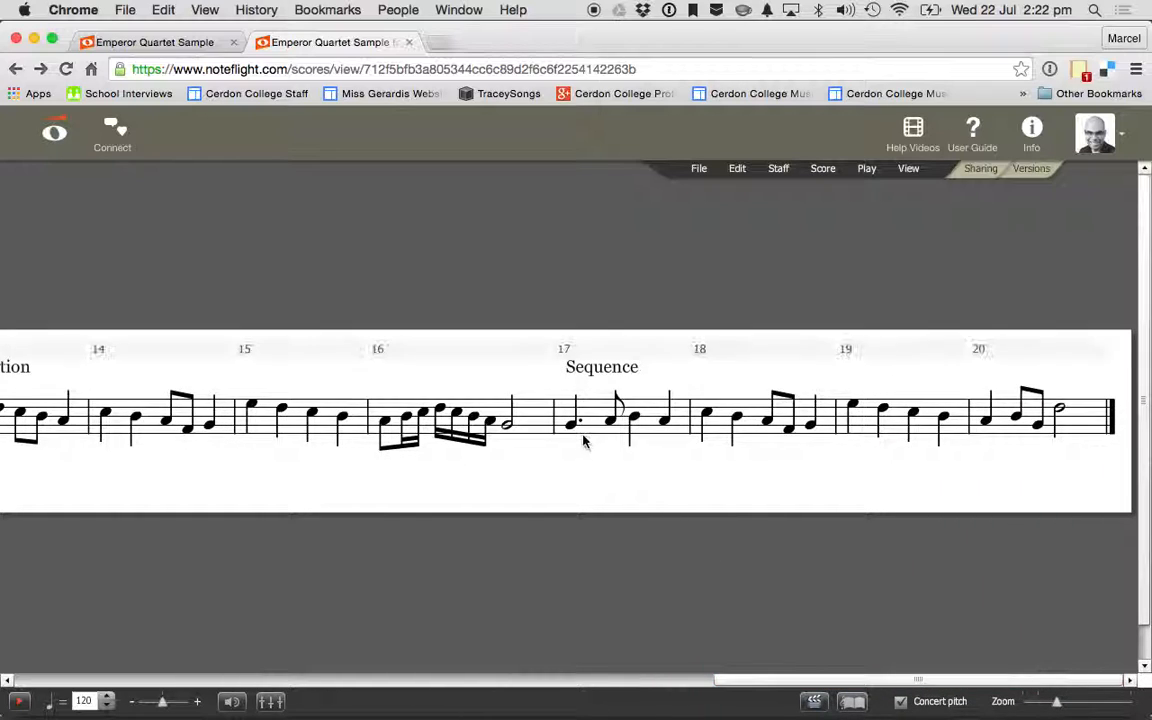
pyautogui.click(650, 432)
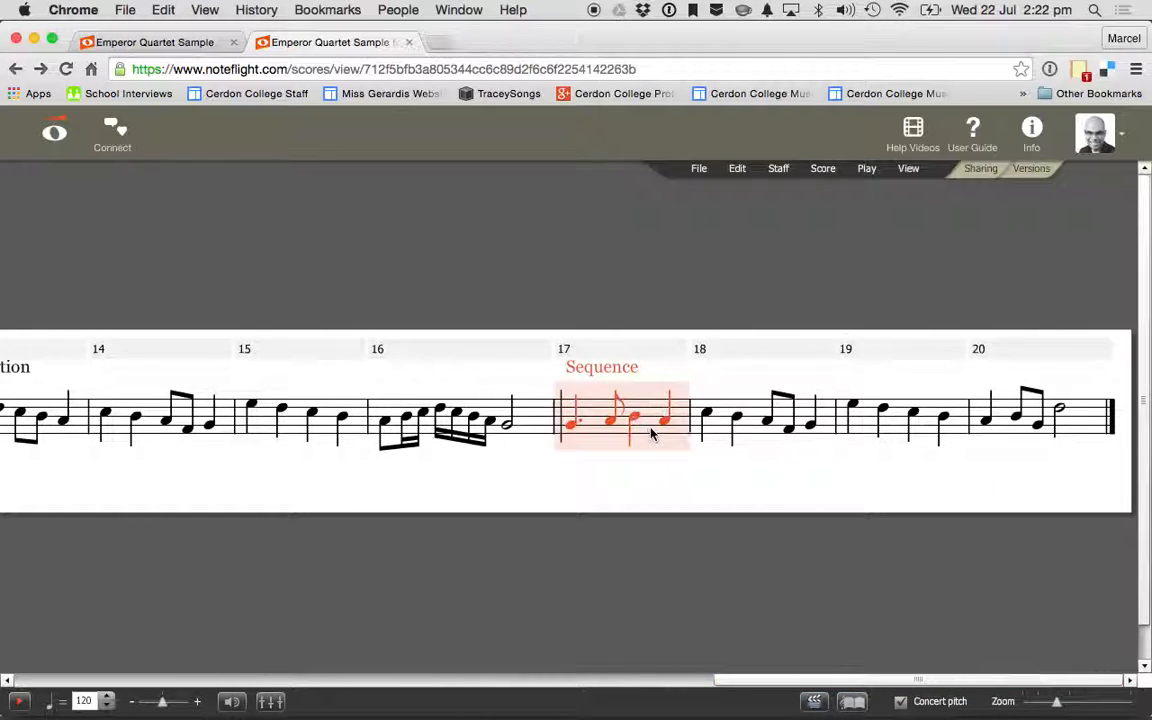
pyautogui.click(728, 430)
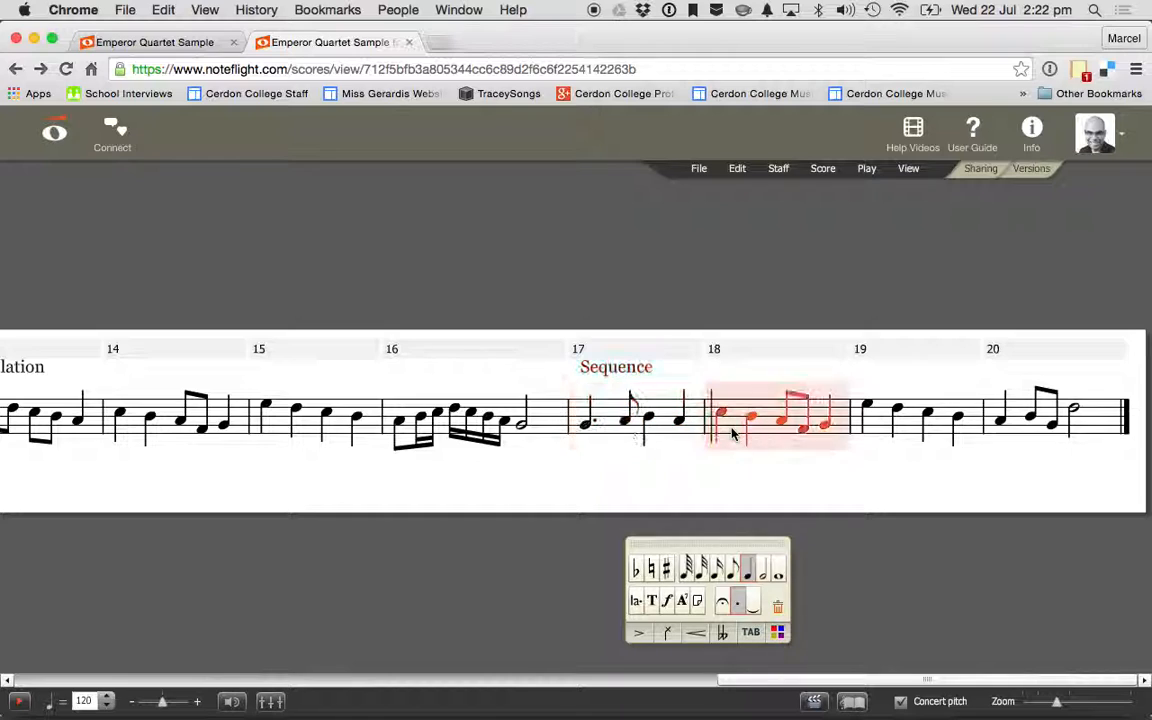
pyautogui.press('super+v')
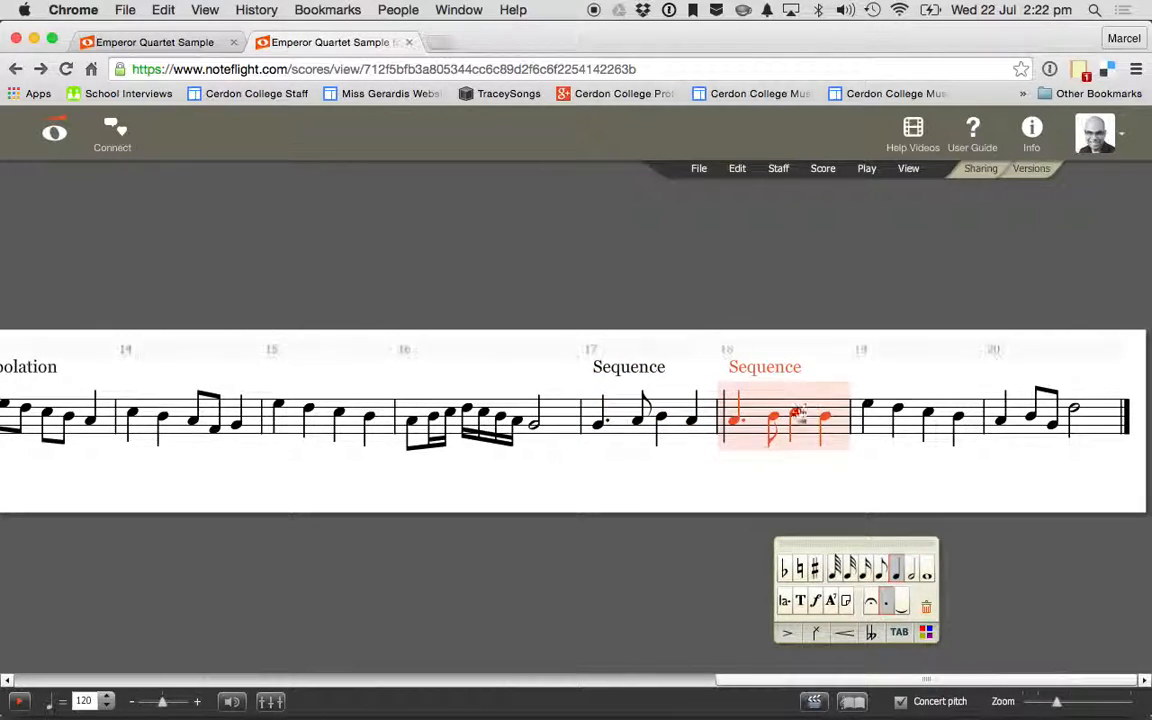
pyautogui.click(765, 367)
pyautogui.press('Delete')
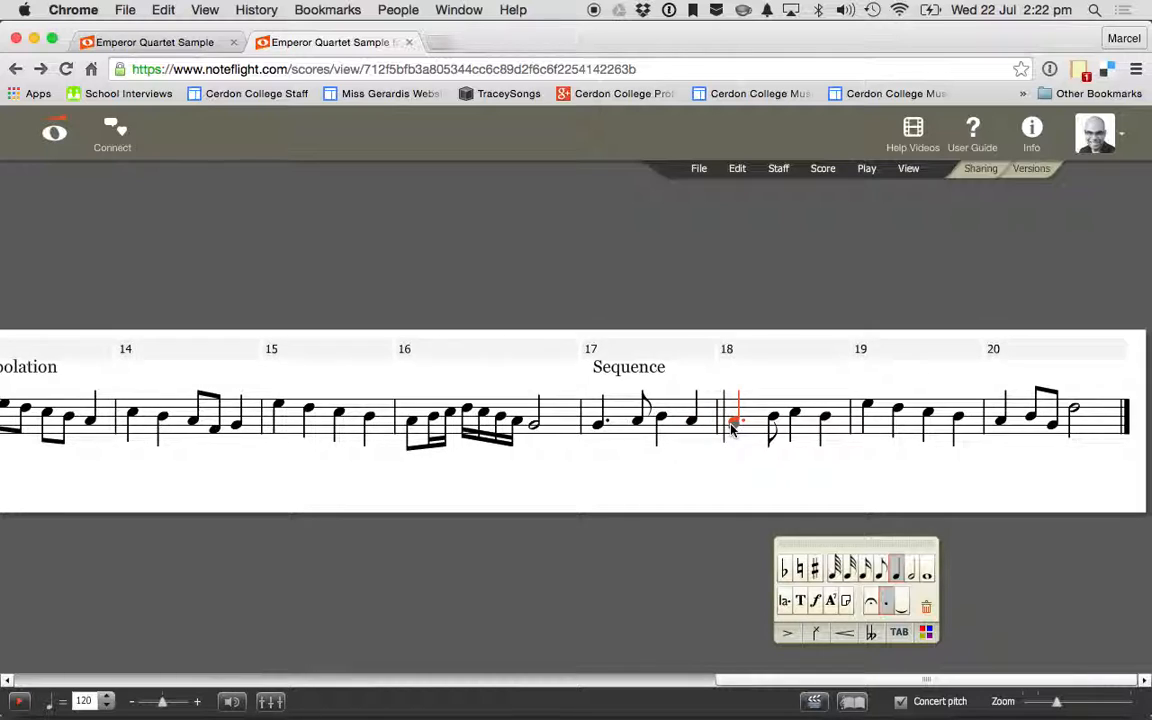
# Paste the motif into measure 19 two scale steps above measure 17 without its duplicate label, and play back from measure 17
pyautogui.click(872, 437)
pyautogui.press('super+v')
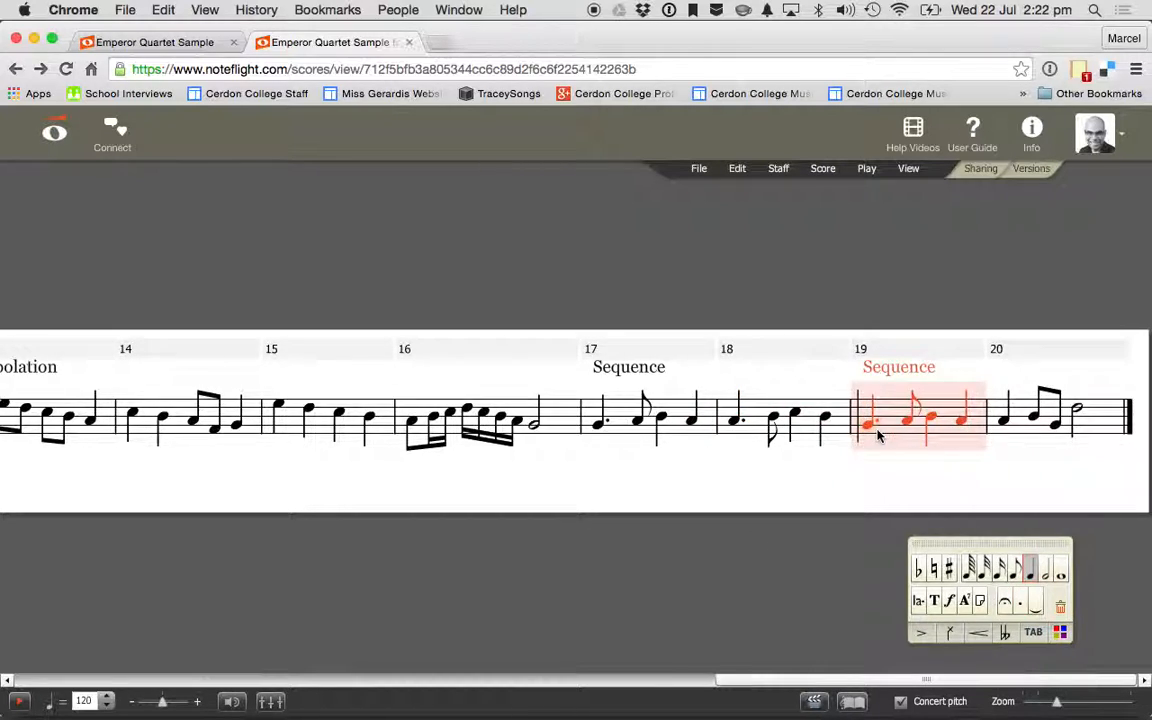
pyautogui.click(900, 380)
pyautogui.press('Delete')
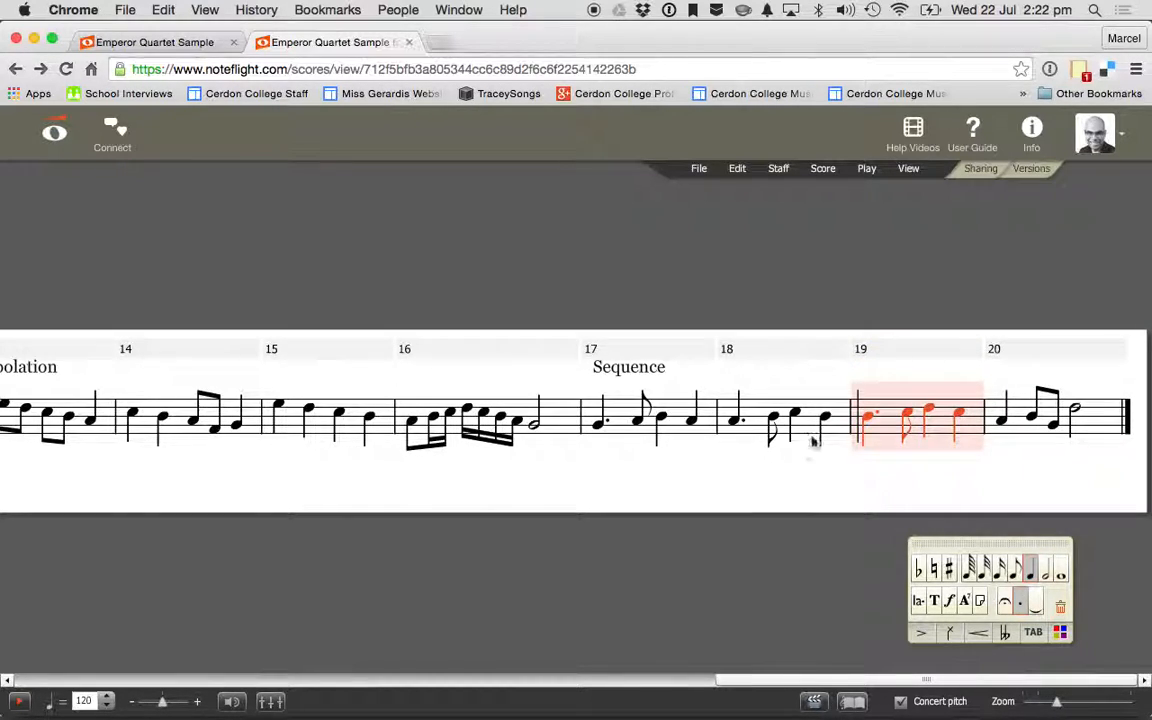
pyautogui.click(776, 455)
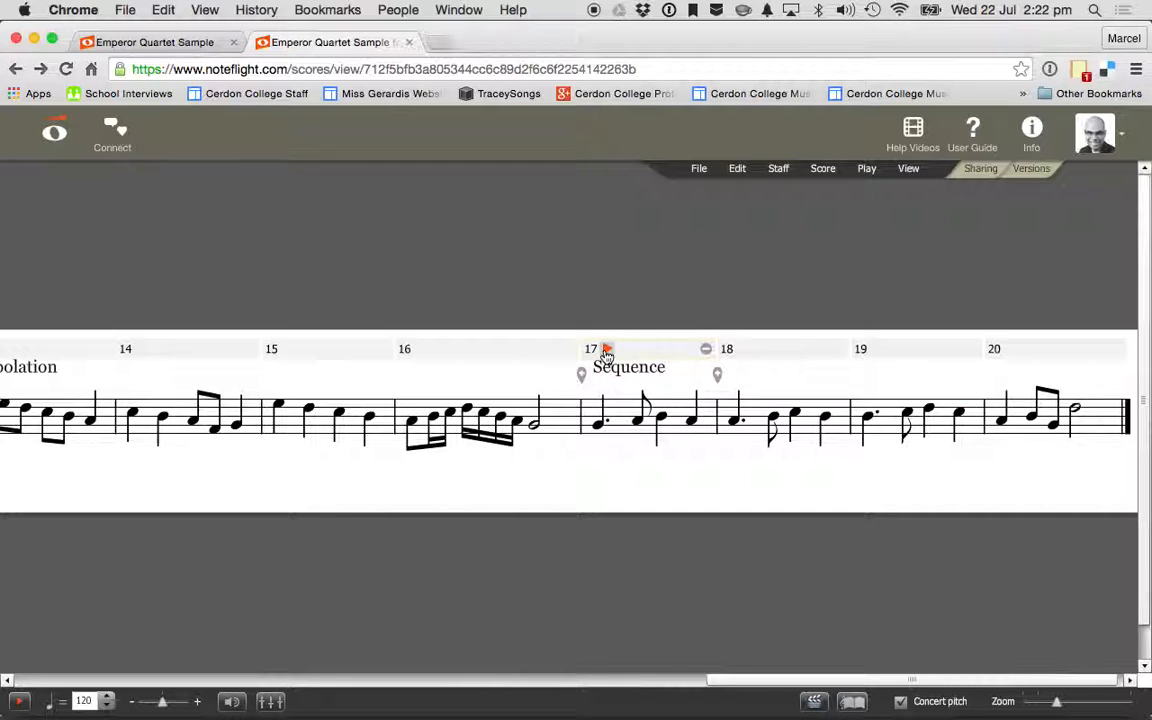
pyautogui.click(607, 352)
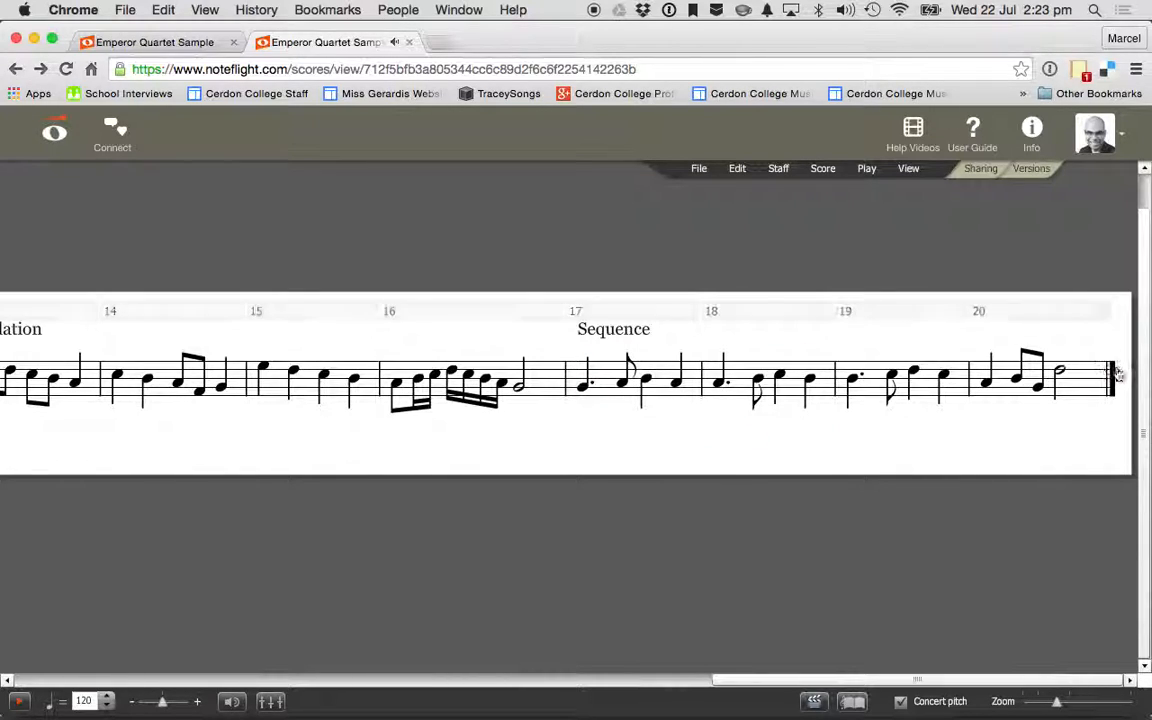
# Add a measure after measure 20 and paste a copy of the original theme from measures 1 to 4 starting there
pyautogui.click(1114, 339)
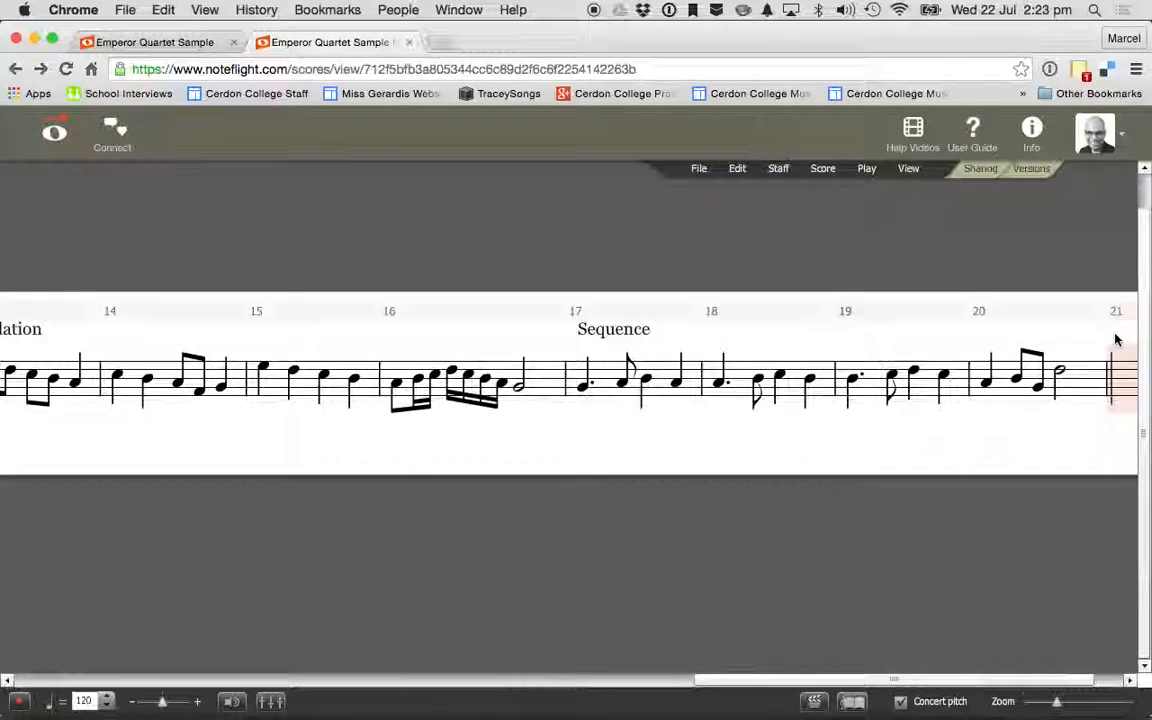
pyautogui.moveTo(893, 683); pyautogui.dragTo(129, 627)
pyautogui.click(153, 428)
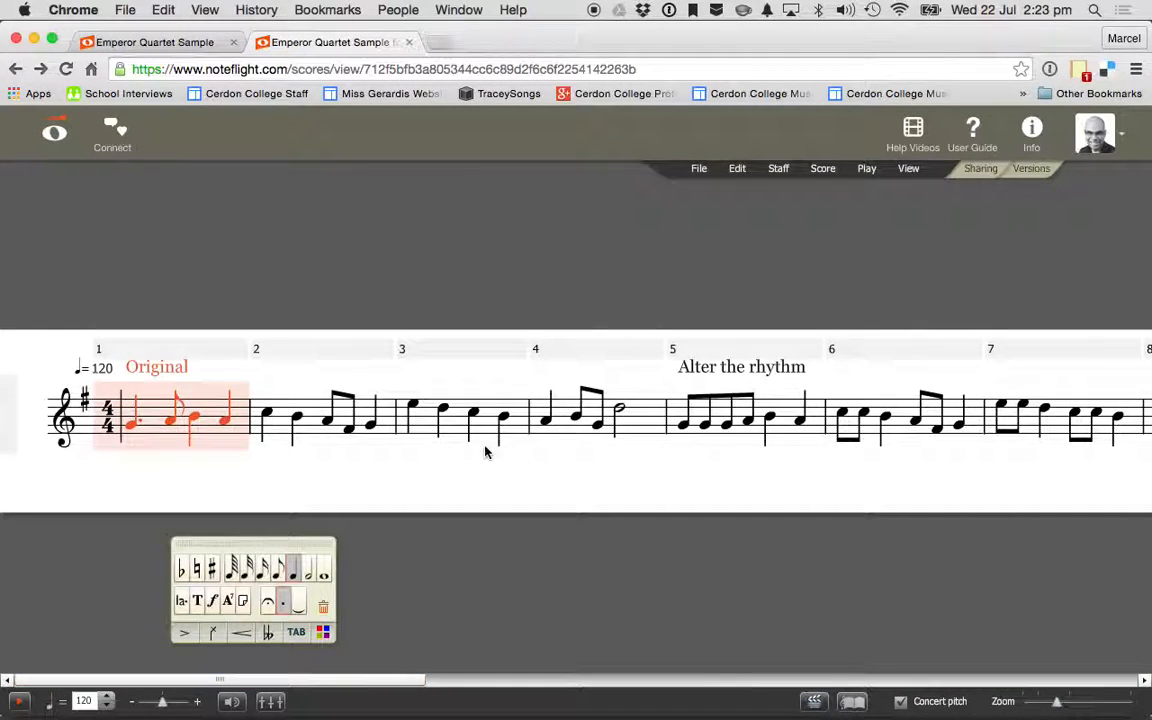
pyautogui.keyDown('shift'); pyautogui.click(633, 435); pyautogui.keyUp('shift')
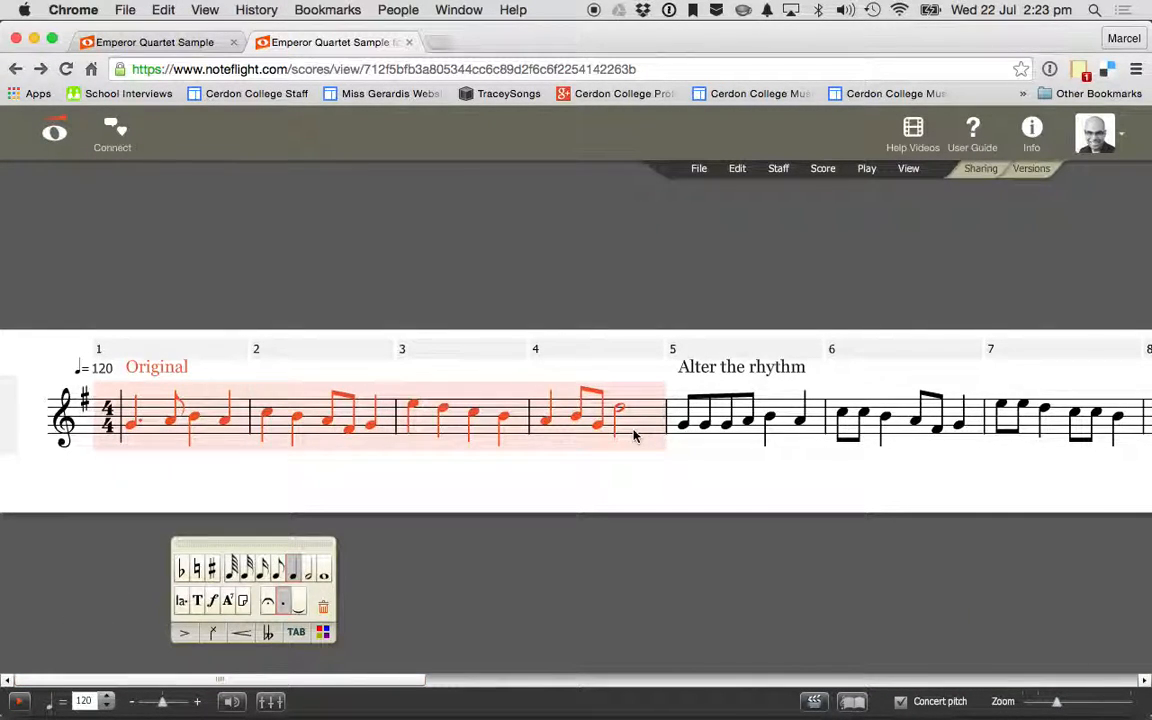
pyautogui.moveTo(406, 679); pyautogui.dragTo(1135, 655)
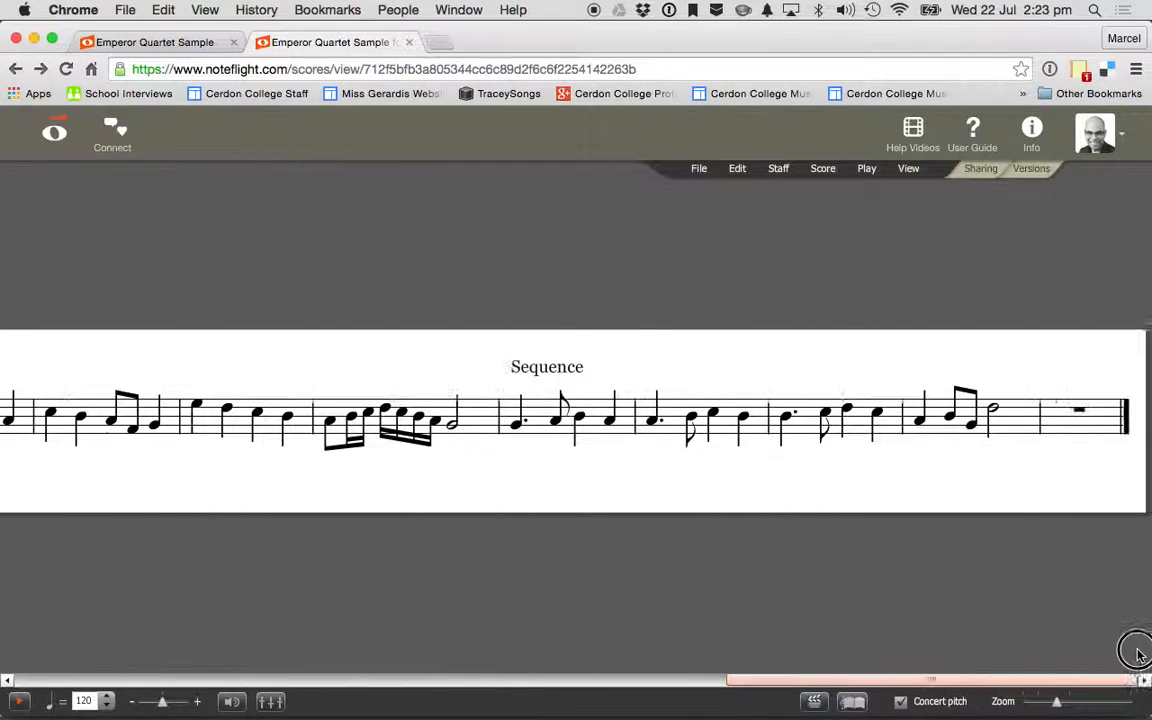
pyautogui.click(1067, 425)
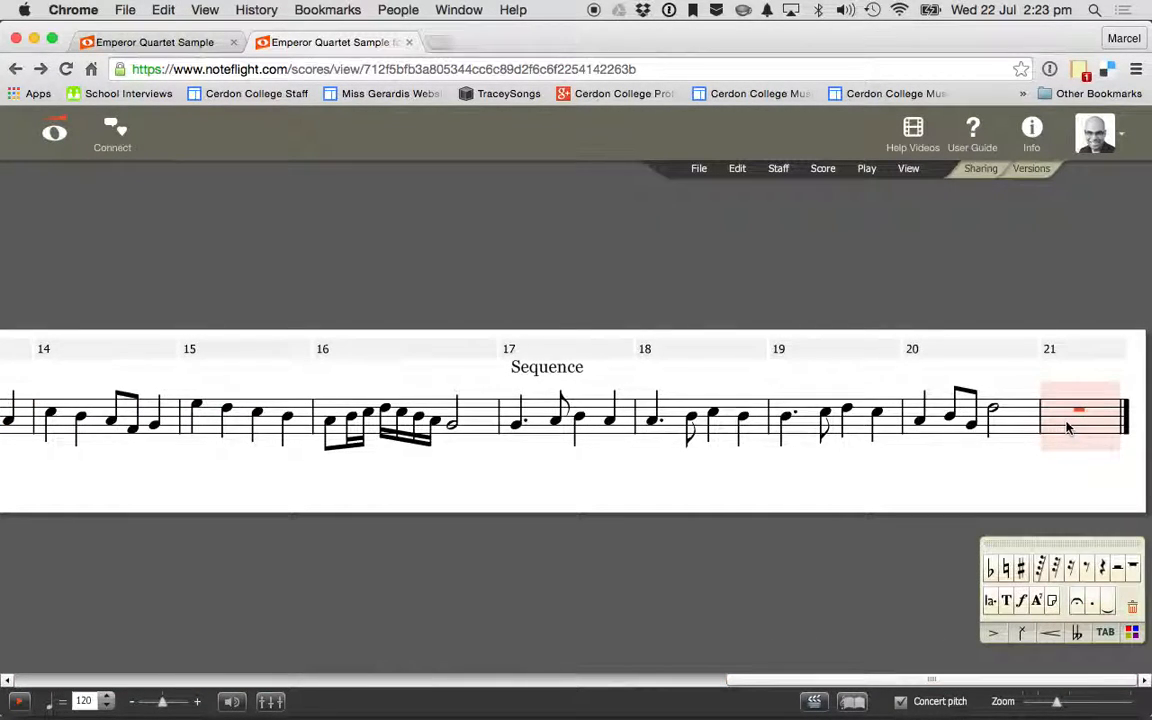
pyautogui.press('super+v')
# Change the Original label above measure 21 to "Repetition"
pyautogui.click(1075, 362)
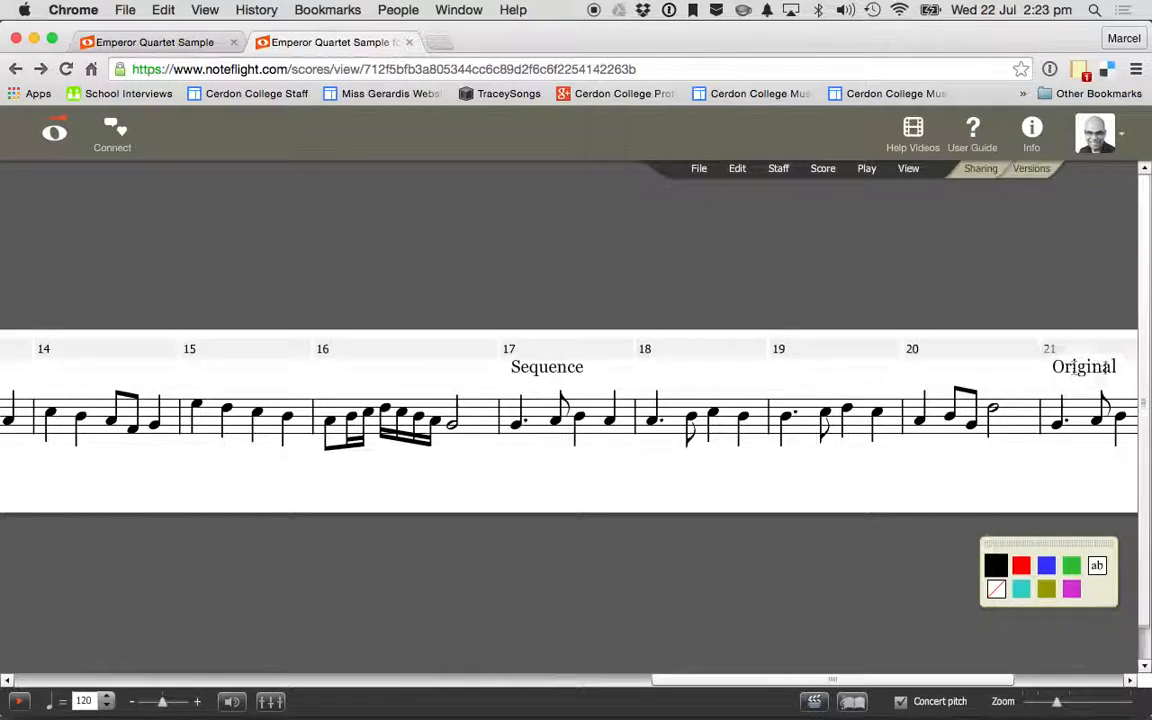
pyautogui.doubleClick(1098, 366)
pyautogui.write('Repetition')
pyautogui.press('Escape')
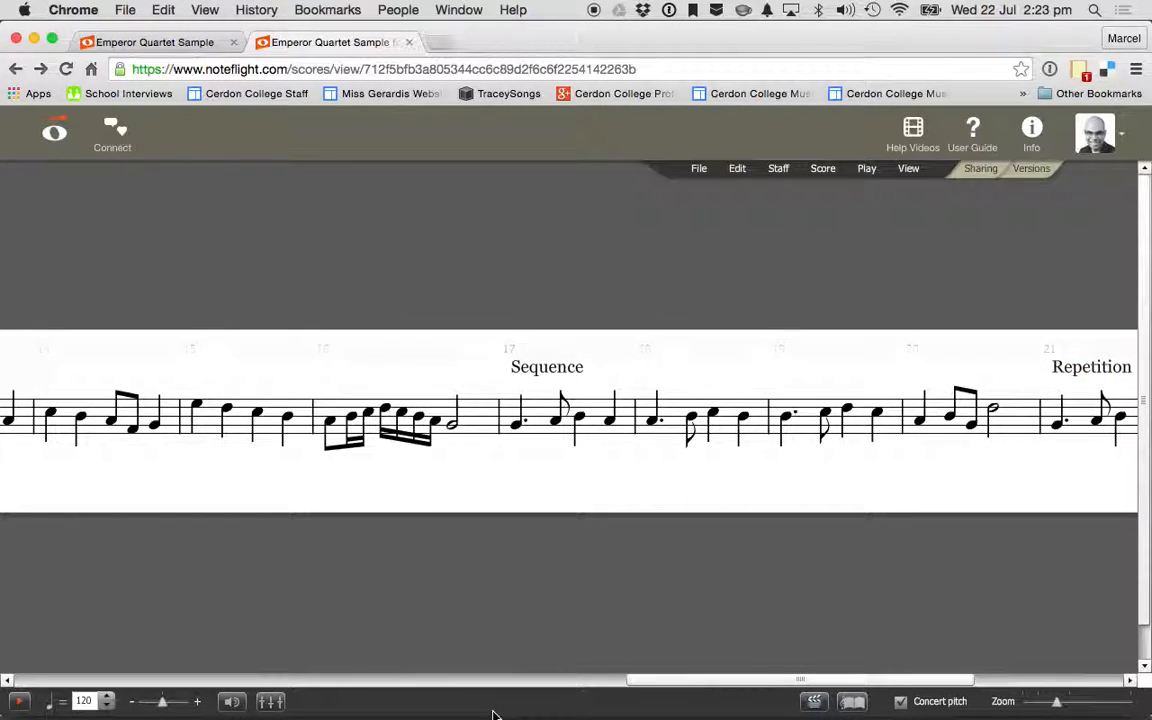
# Copy the measure 21 motif into measures 22 and 23 at the same pitch
pyautogui.moveTo(671, 681); pyautogui.dragTo(818, 679)
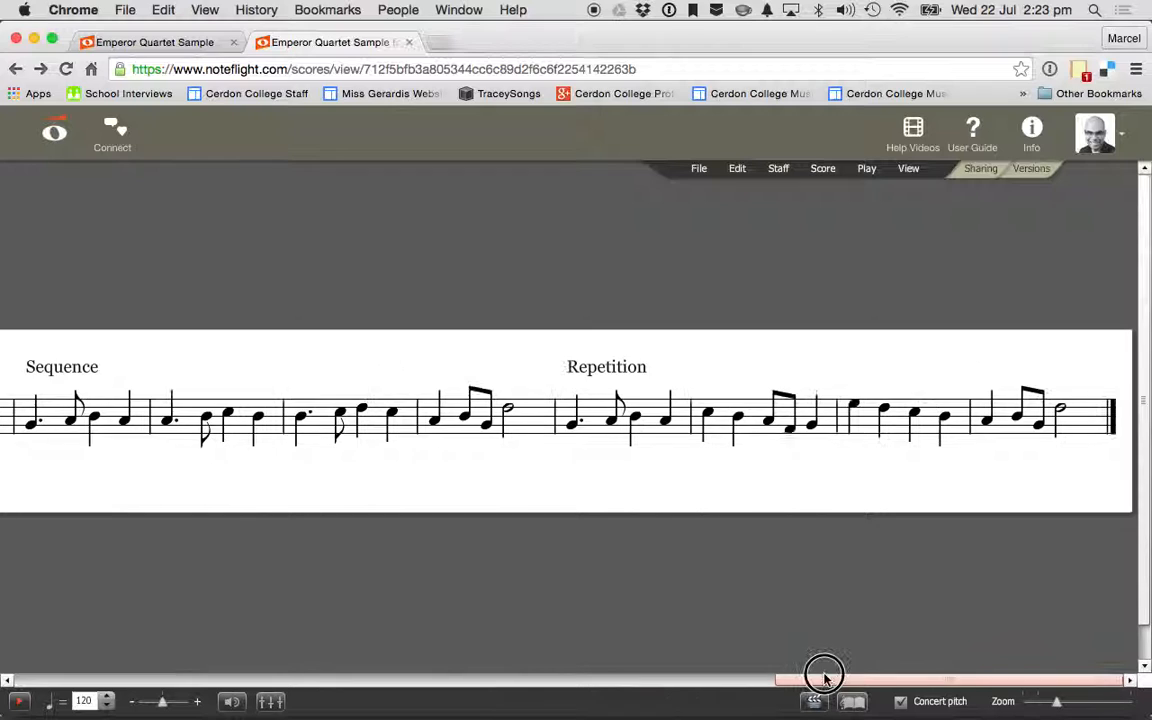
pyautogui.click(645, 435)
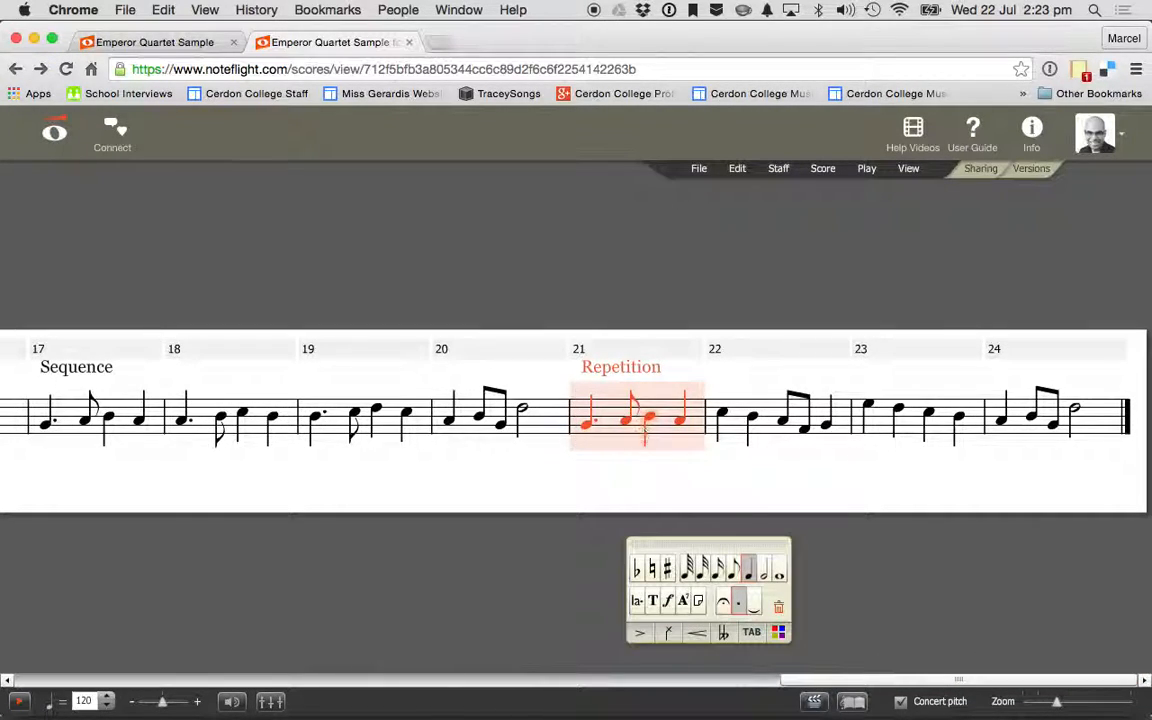
pyautogui.click(730, 430)
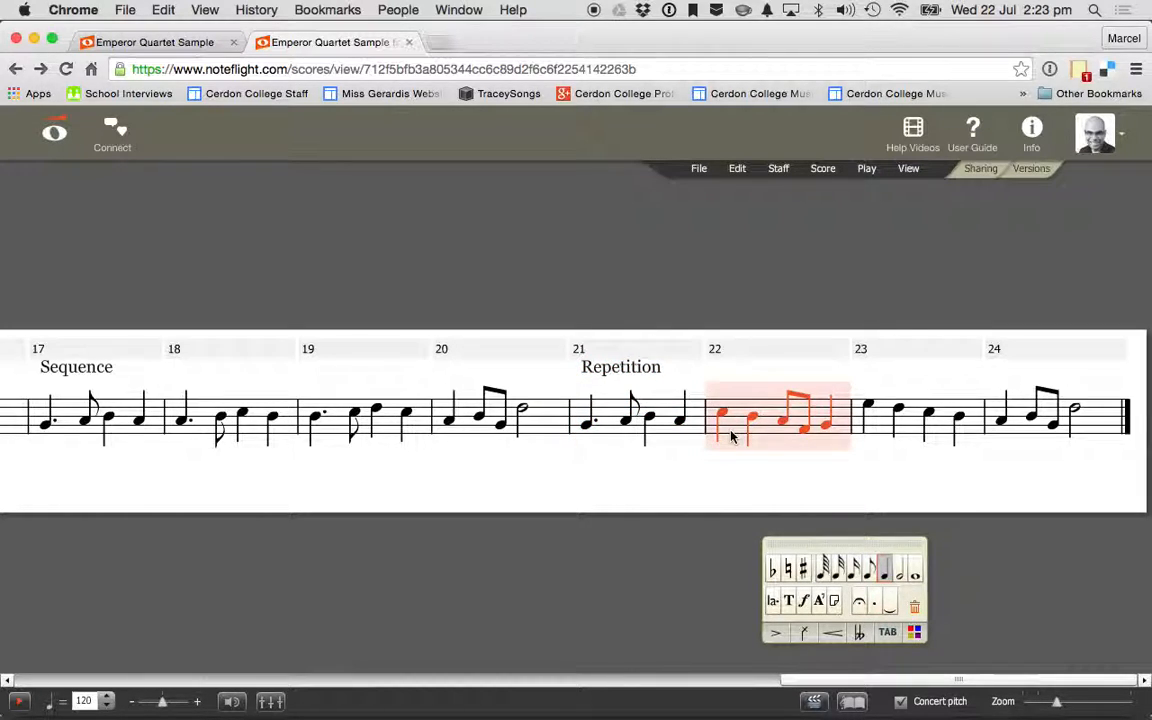
pyautogui.press('super+v')
pyautogui.click(877, 427)
pyautogui.press('super+v')
# Delete the duplicate Repetition labels above measures 22 and 23, and play back from measure 21
pyautogui.click(882, 367)
pyautogui.press('Delete')
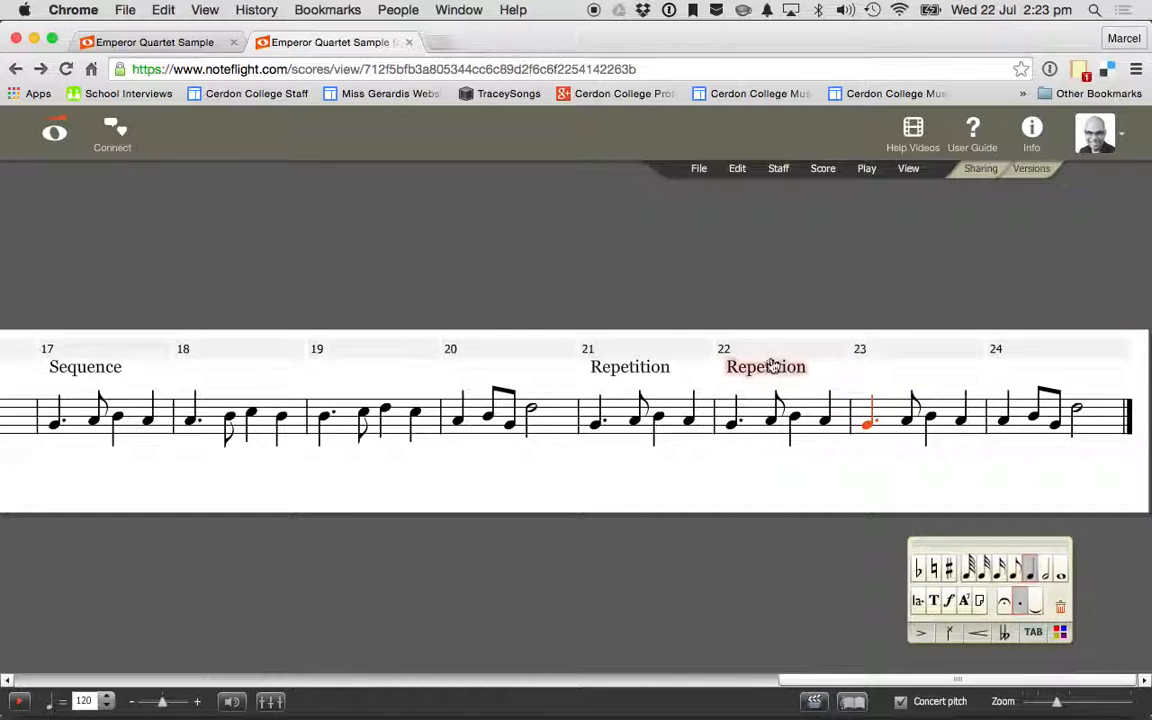
pyautogui.click(766, 367)
pyautogui.press('Delete')
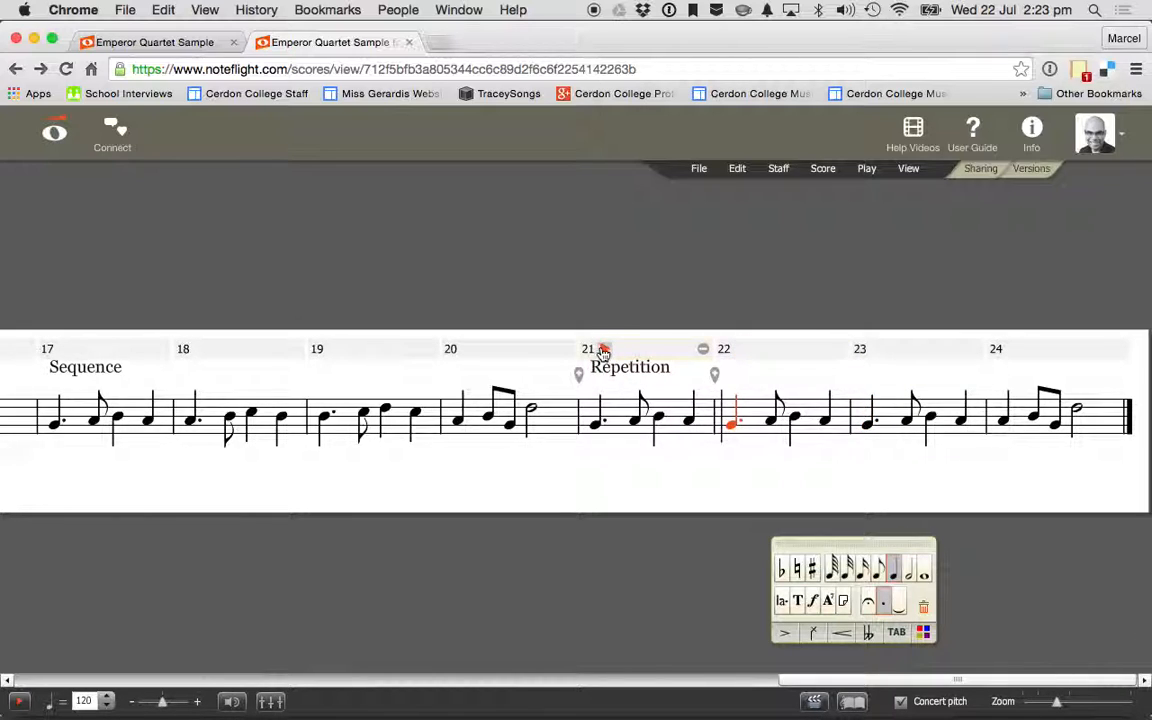
pyautogui.click(600, 349)
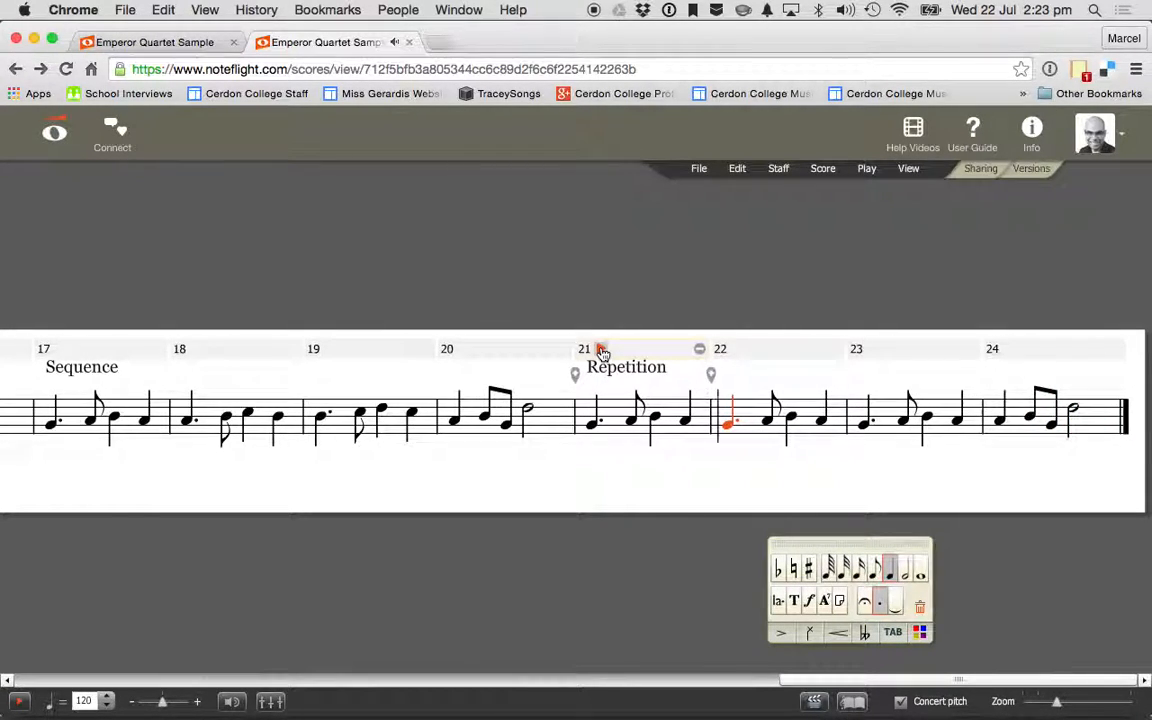
pyautogui.click(700, 484)
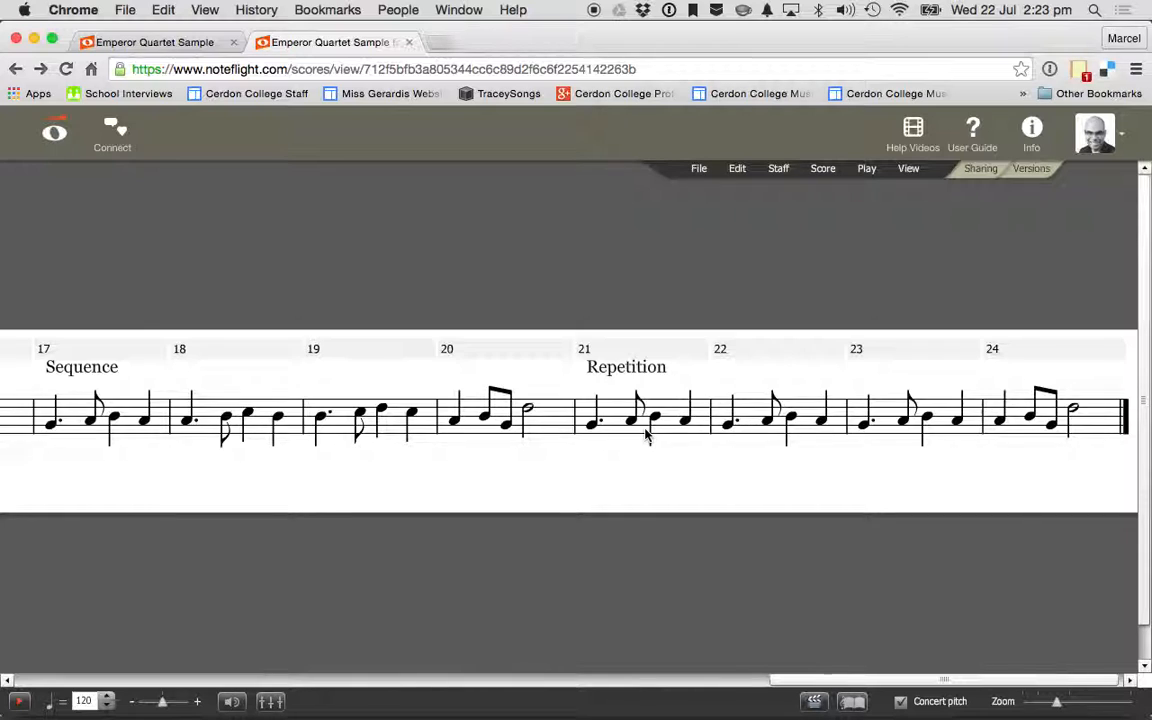
# Change the half note ending measure 24 to A, and play the score from the beginning
pyautogui.moveTo(795, 681); pyautogui.dragTo(3, 645)
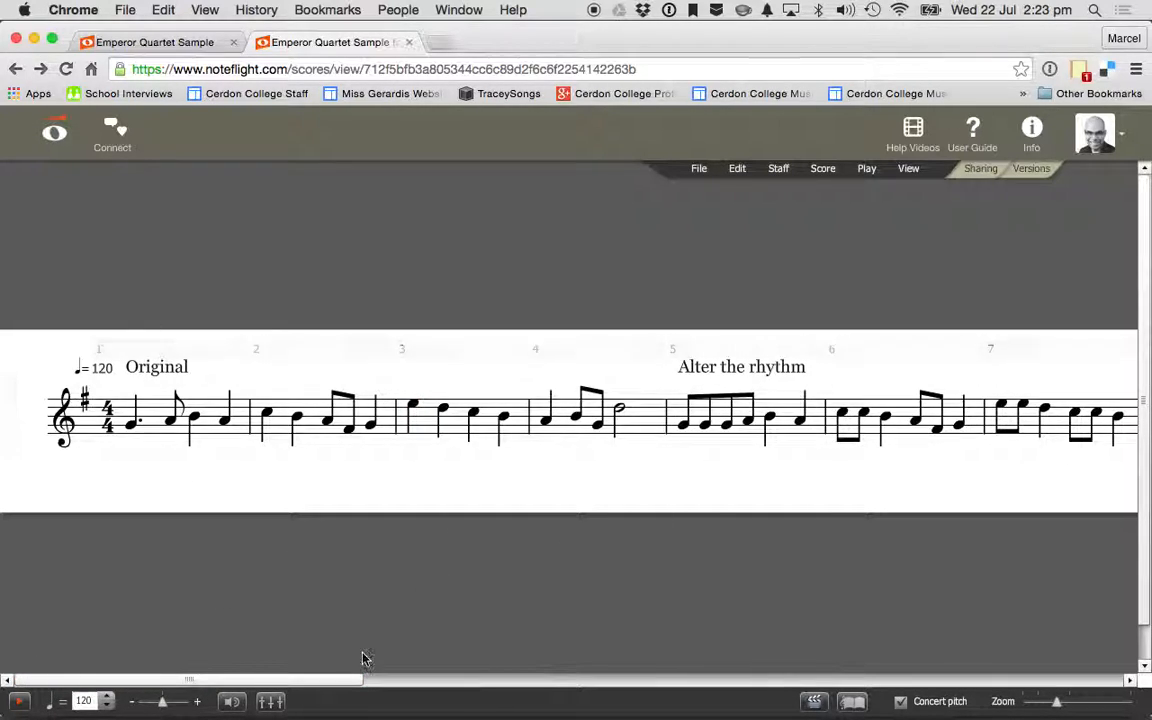
pyautogui.moveTo(329, 676); pyautogui.dragTo(617, 681)
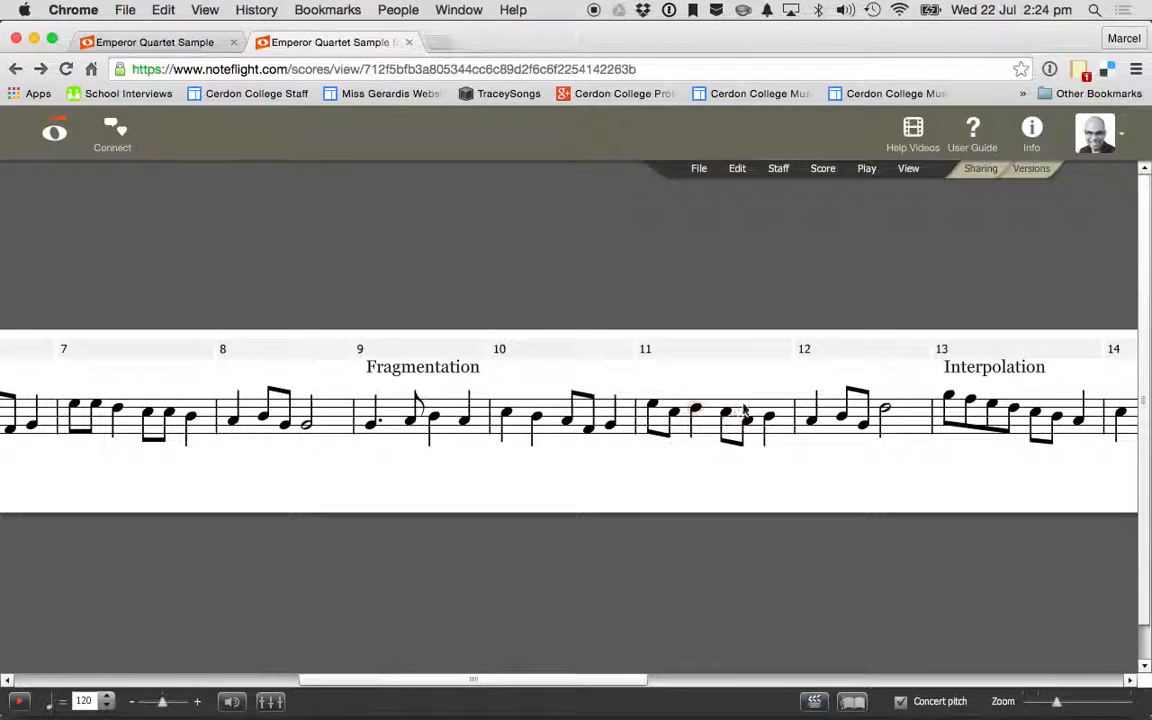
pyautogui.moveTo(547, 683); pyautogui.dragTo(877, 663)
pyautogui.moveTo(775, 680); pyautogui.dragTo(900, 679)
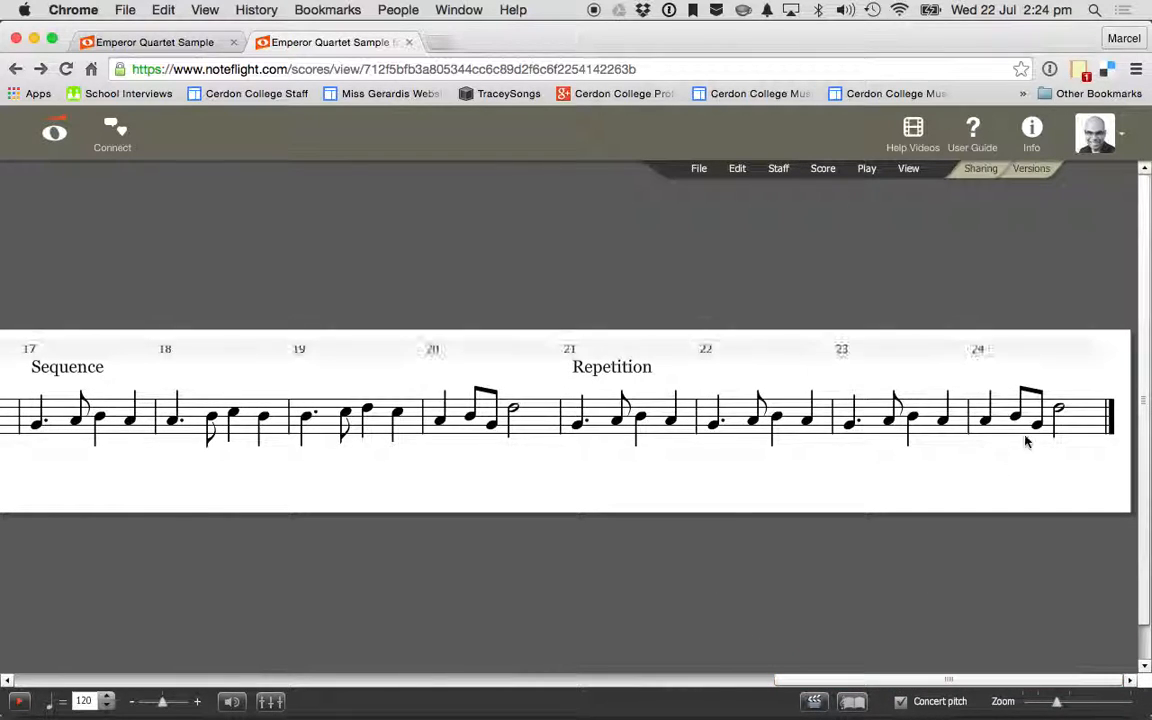
pyautogui.click(1058, 412)
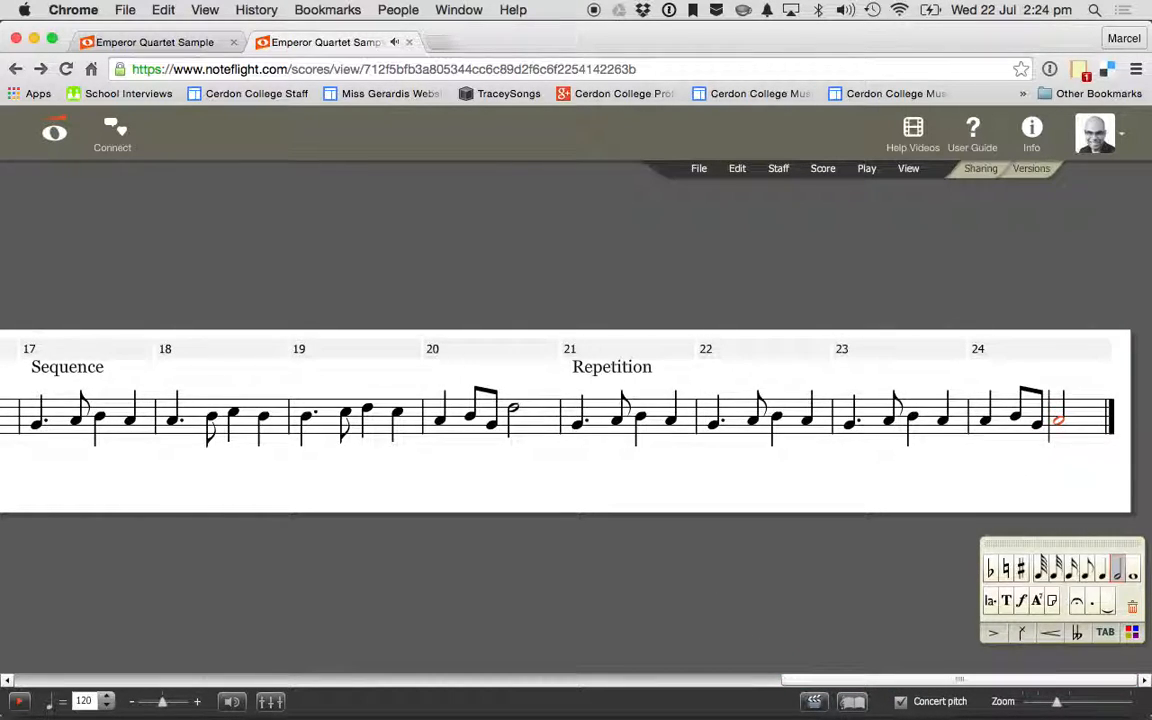
pyautogui.moveTo(854, 676); pyautogui.dragTo(41, 645)
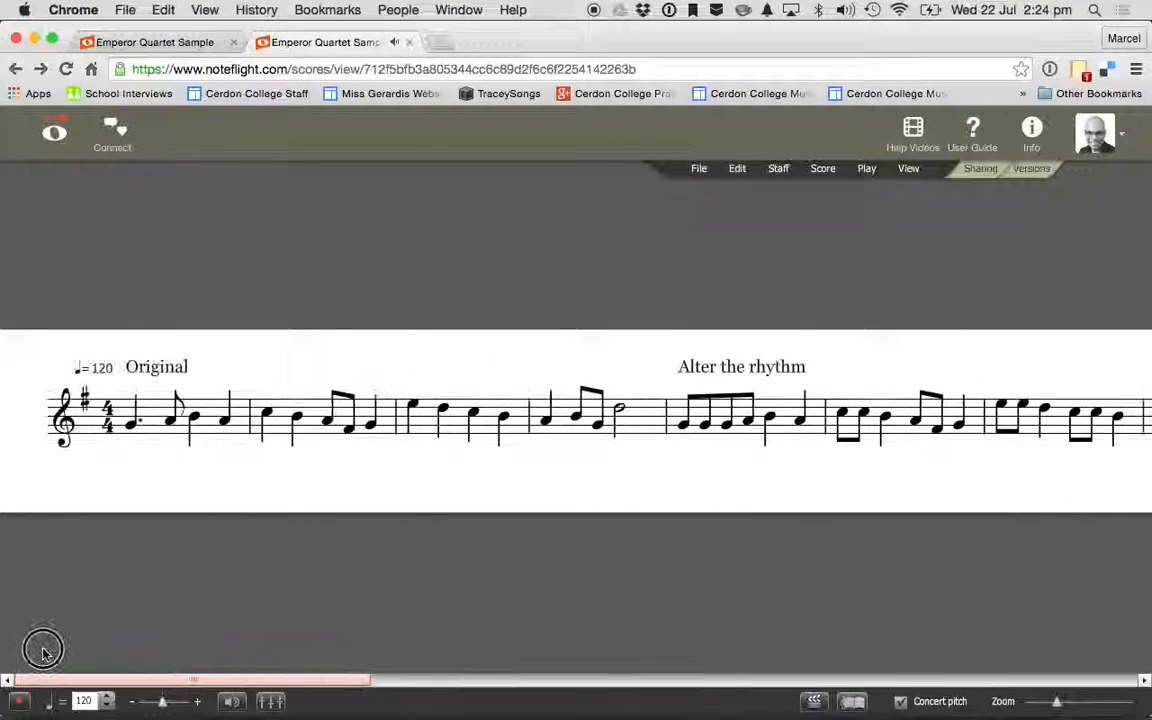
pyautogui.click(20, 703)
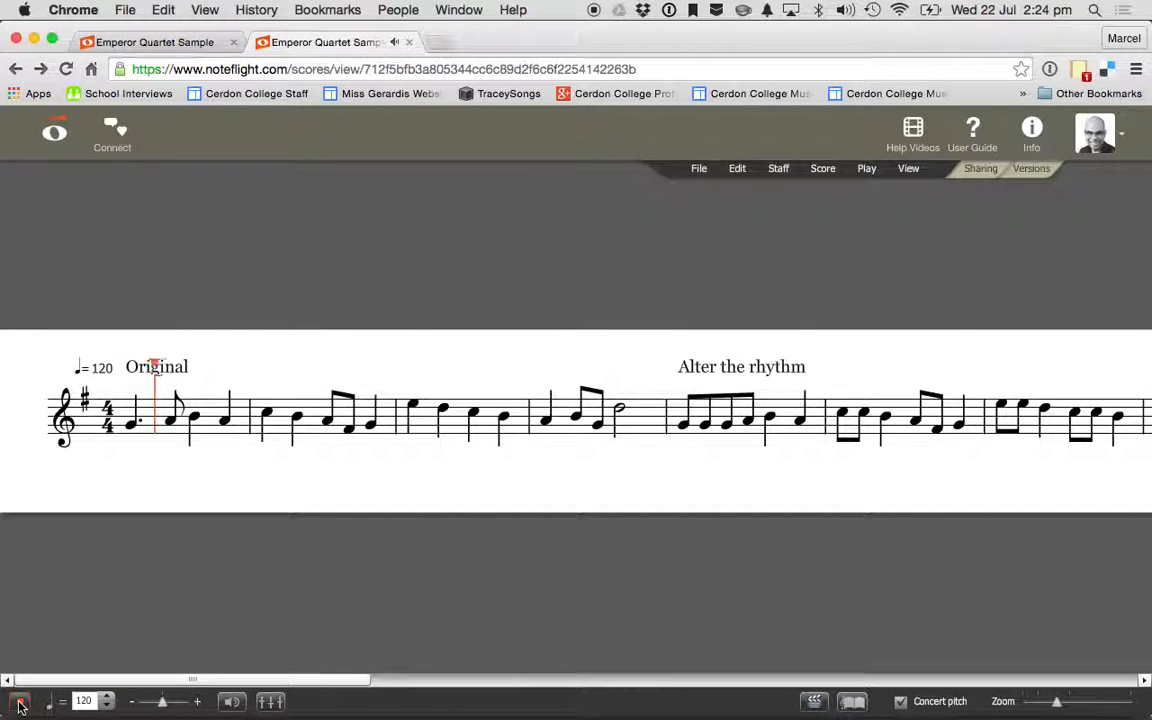